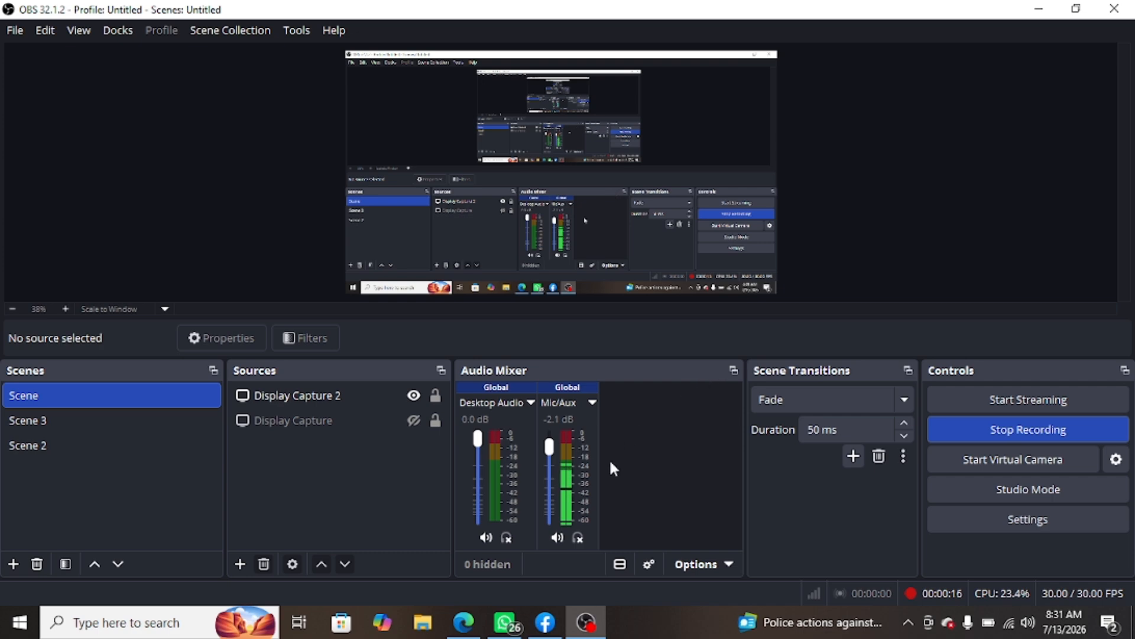
Step: Switch to Microsoft Edge and review the Bing search results for meta business suite
left_click(464, 623)
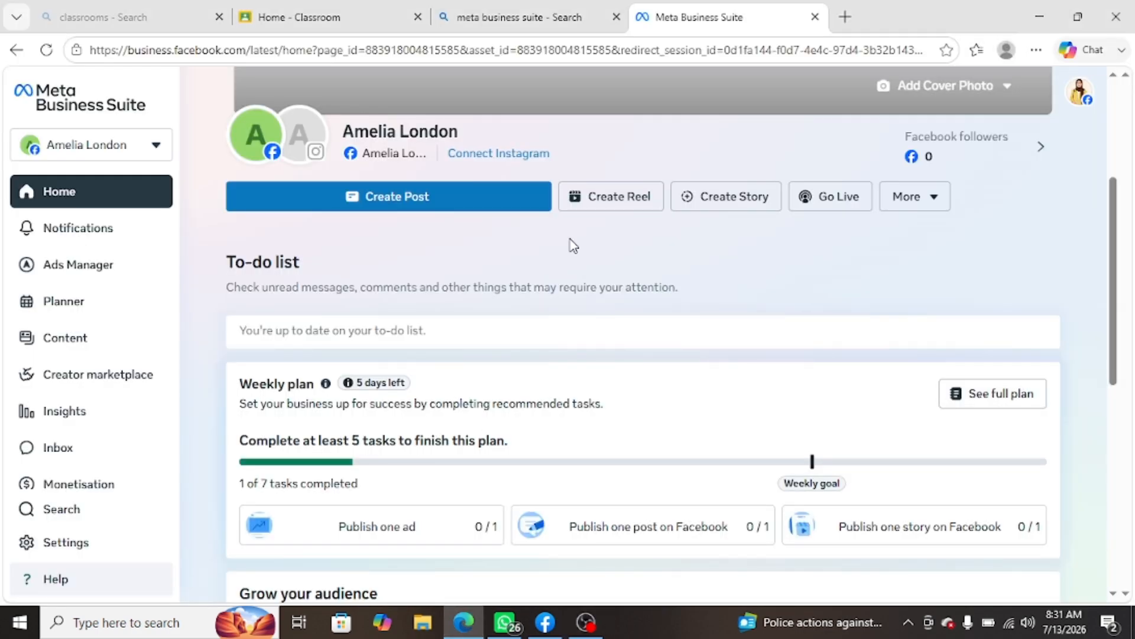
left_click(492, 11)
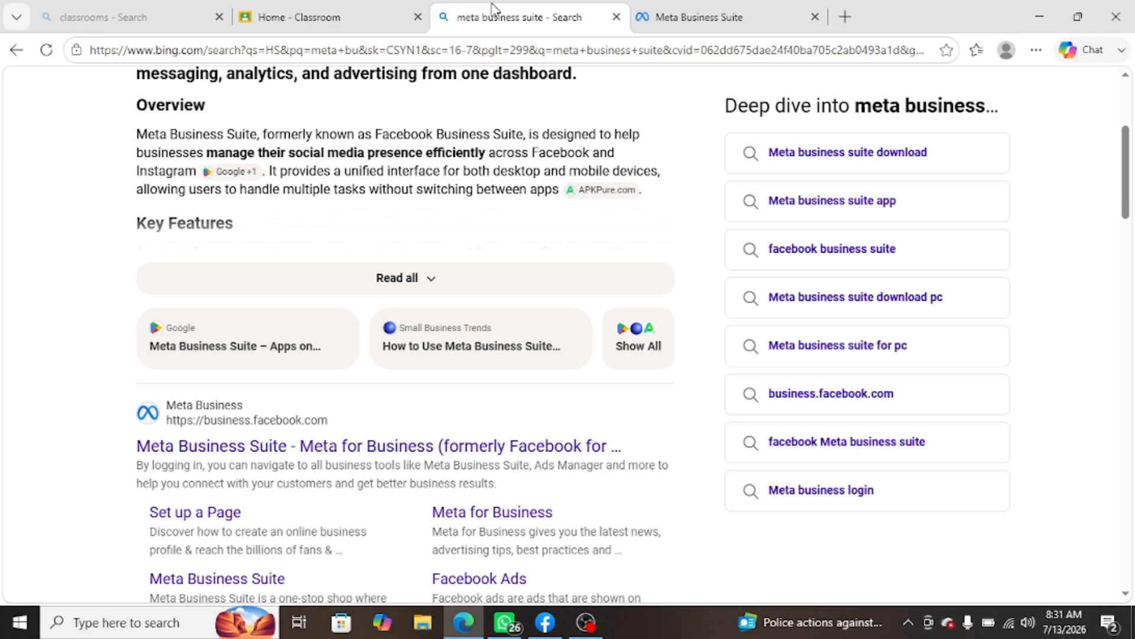
scroll(363, 307, "up", 4)
left_click(315, 102)
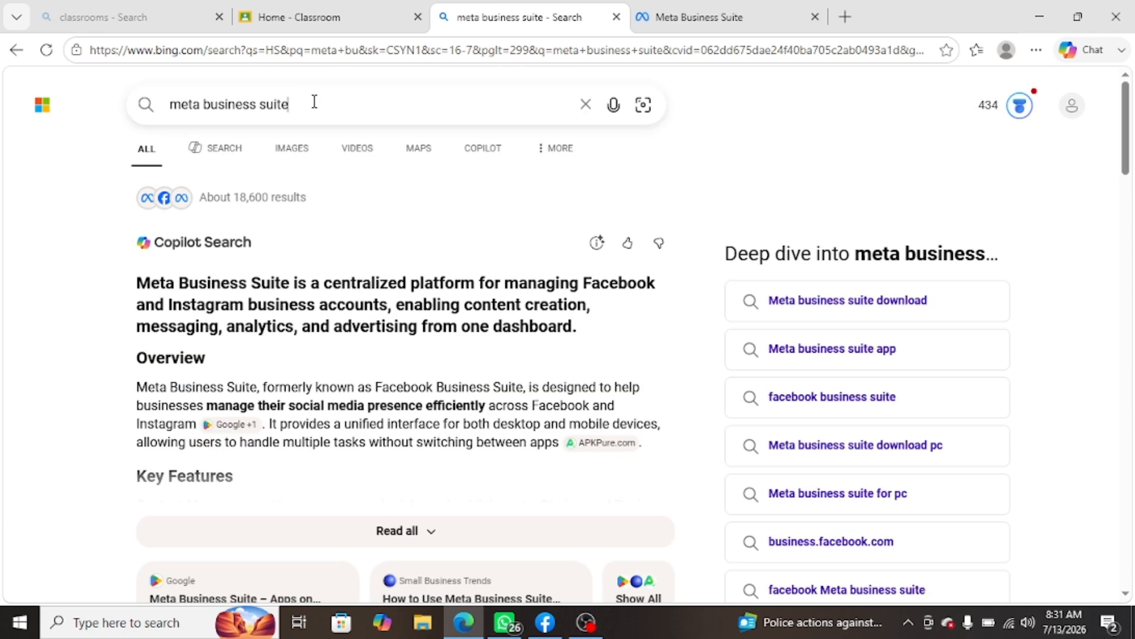
left_click_drag(315, 102, 144, 104)
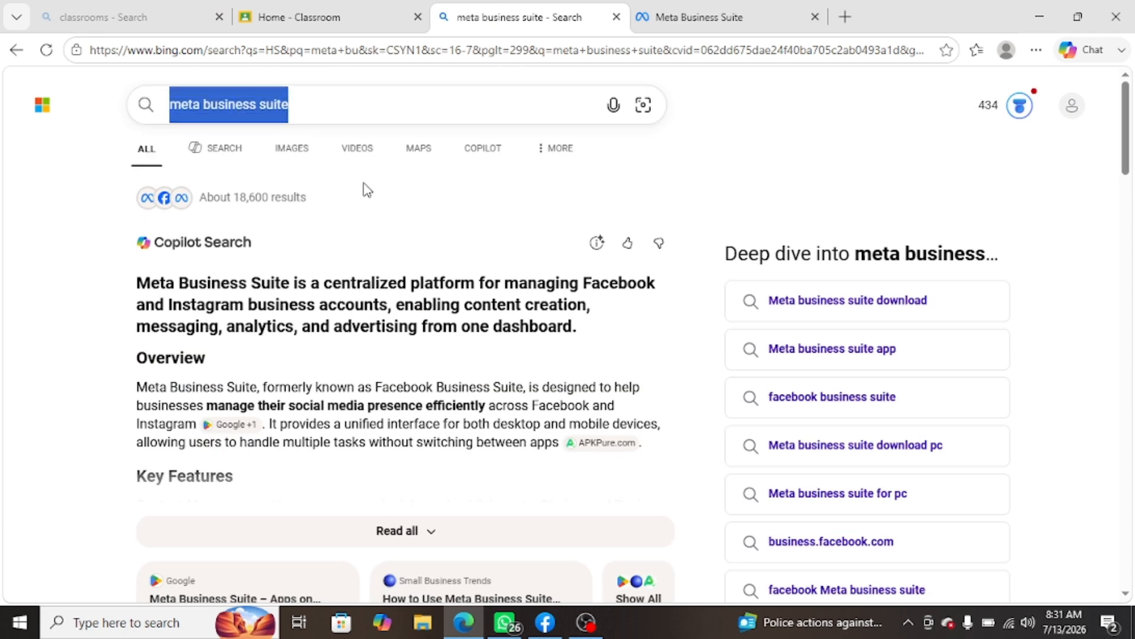
left_click(810, 197)
scroll(655, 266, "down", 2)
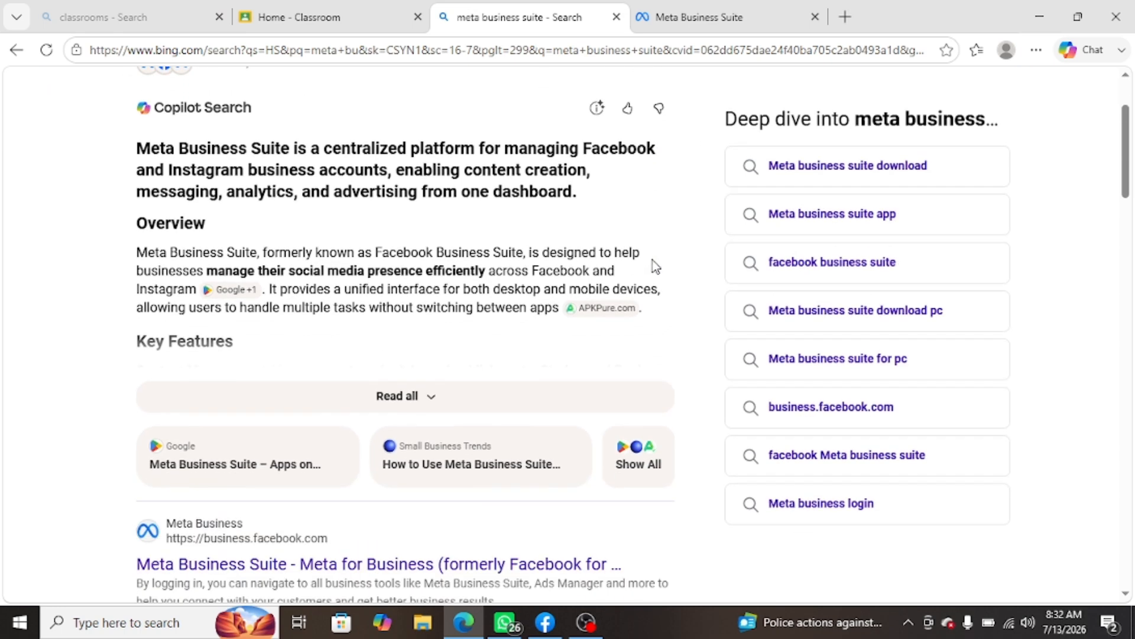
scroll(654, 266, "down", 5)
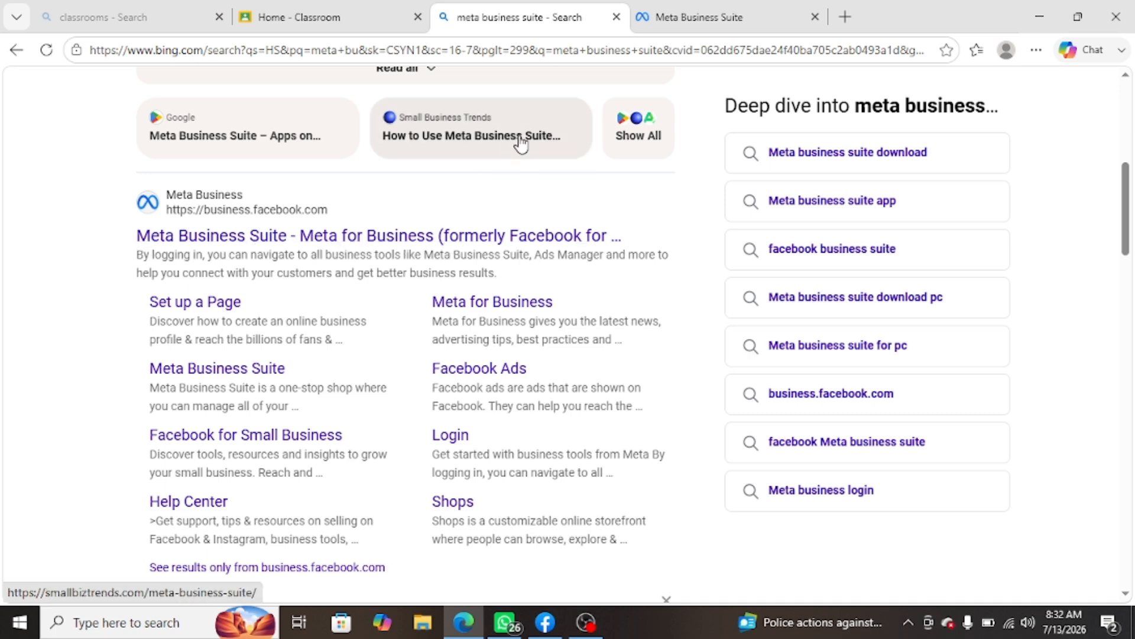
Step: Look over the Meta Business Suite home page, including its to-do list and weekly plan
left_click(676, 13)
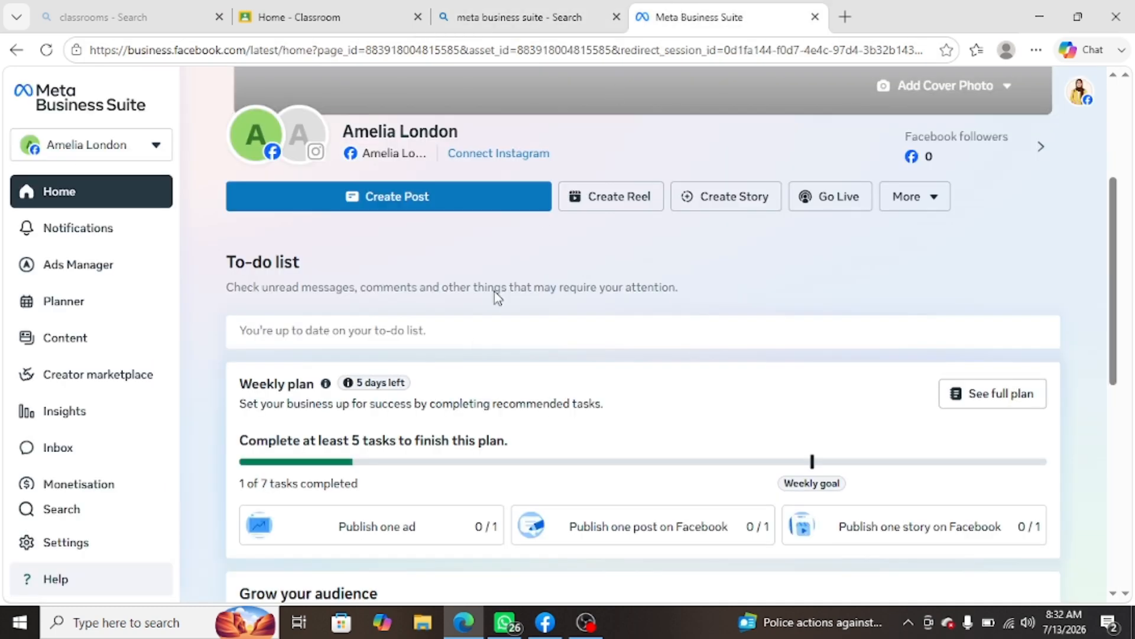
scroll(478, 337, "down", 3)
scroll(476, 339, "up", 7)
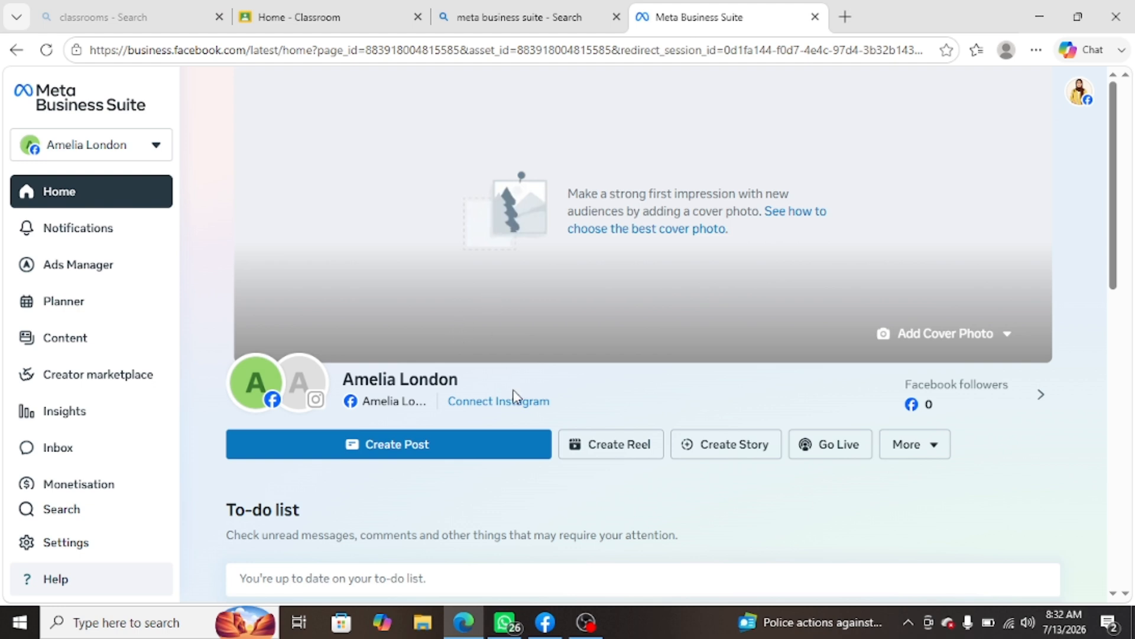
Step: Switch to the Facebook app and open the Pages section listing the managed pages
left_click(546, 623)
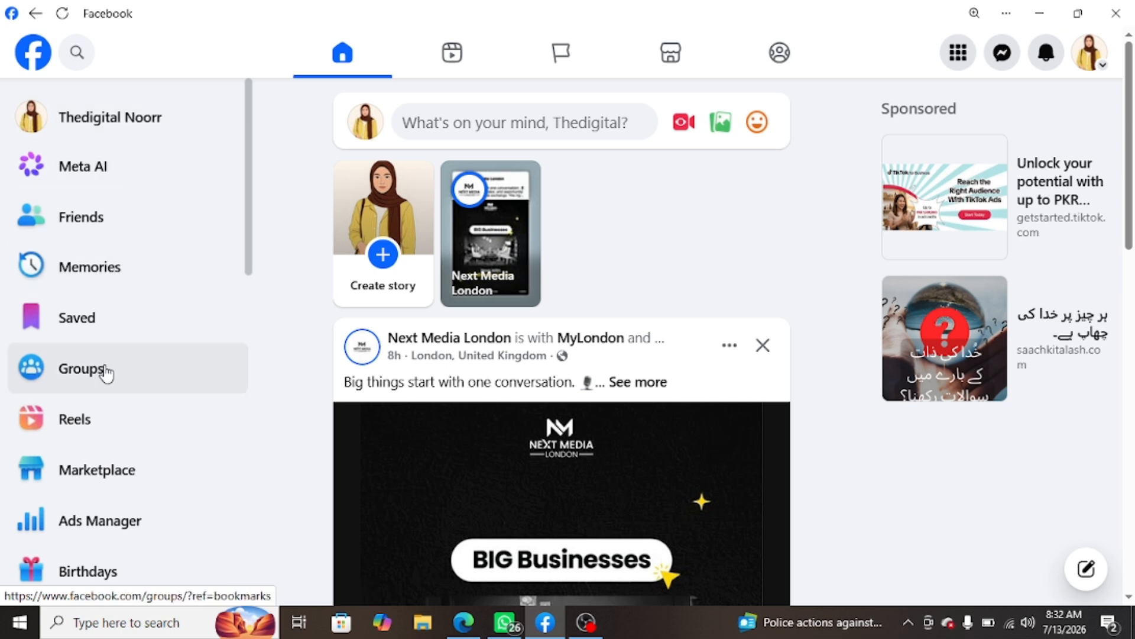
scroll(104, 372, "down", 4)
scroll(106, 472, "down", 4)
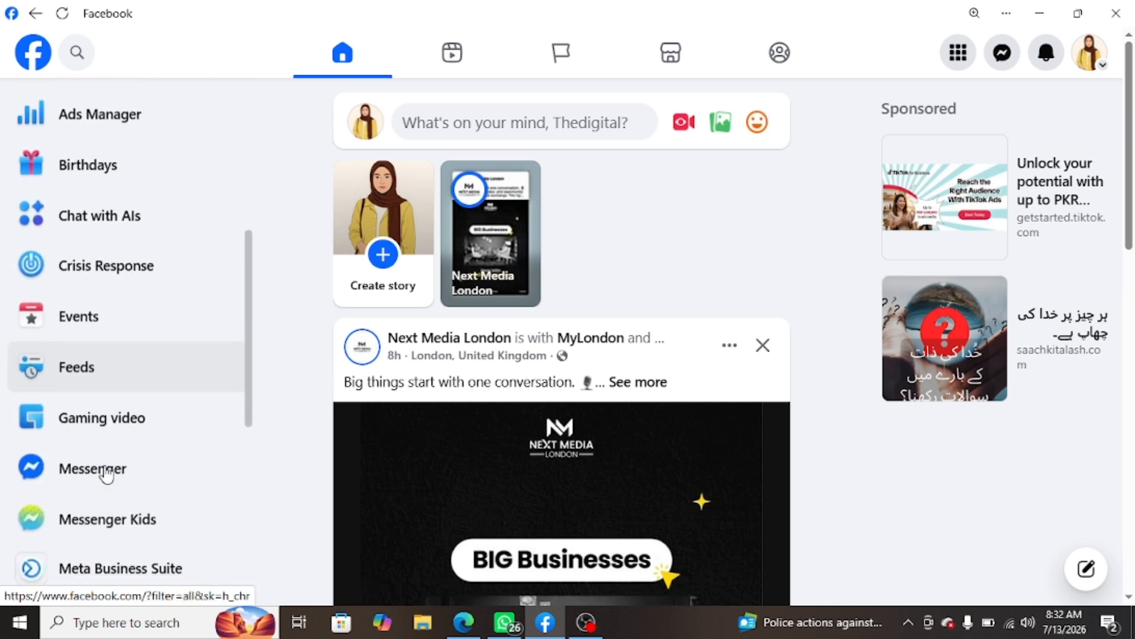
scroll(105, 471, "down", 3)
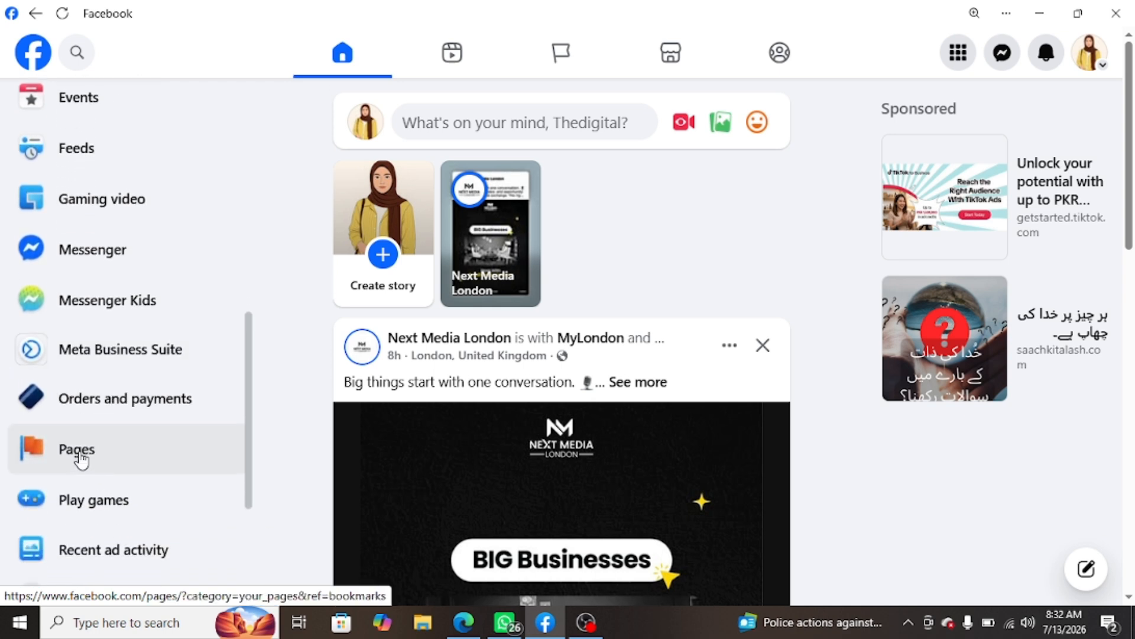
left_click(81, 460)
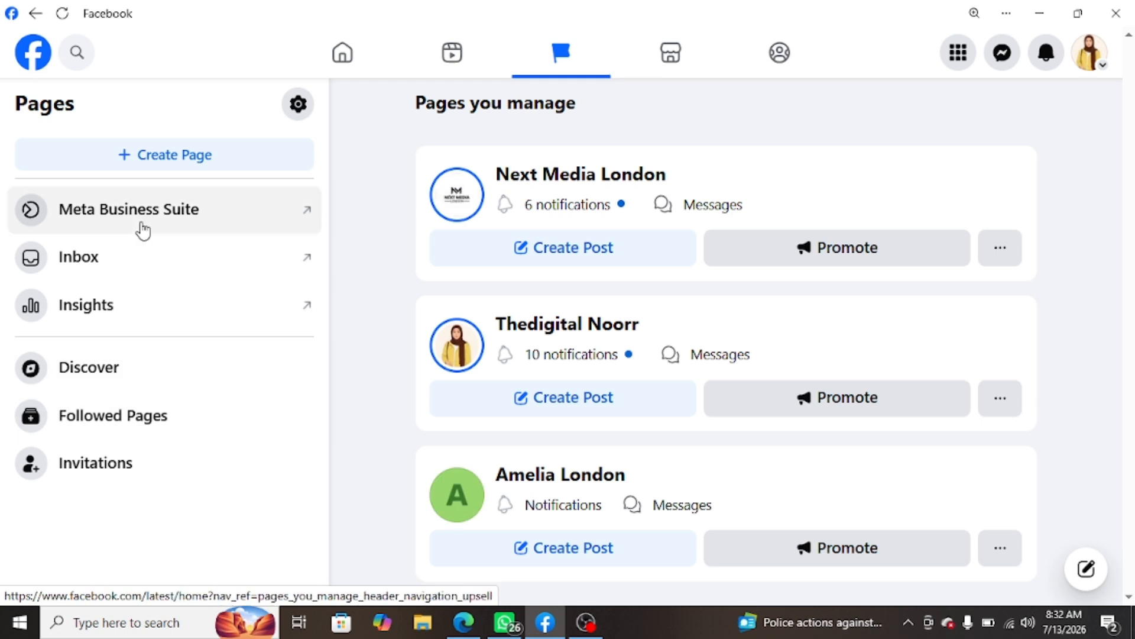
Step: Start creating a new Facebook Page with the Public Page option and continue to the page details form
left_click(134, 160)
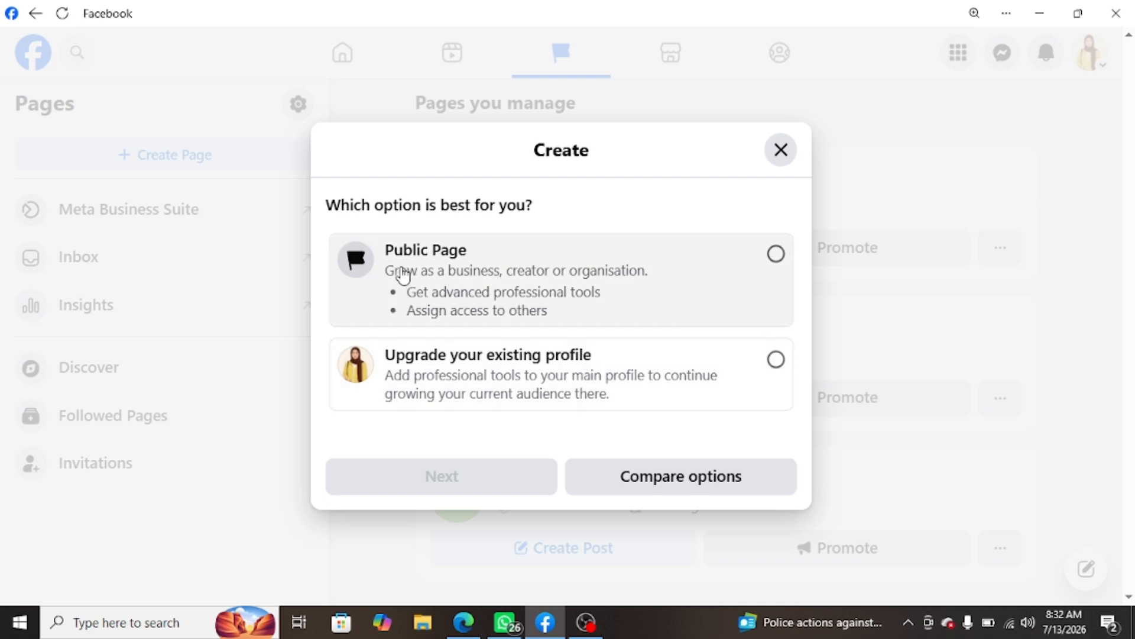
left_click(780, 256)
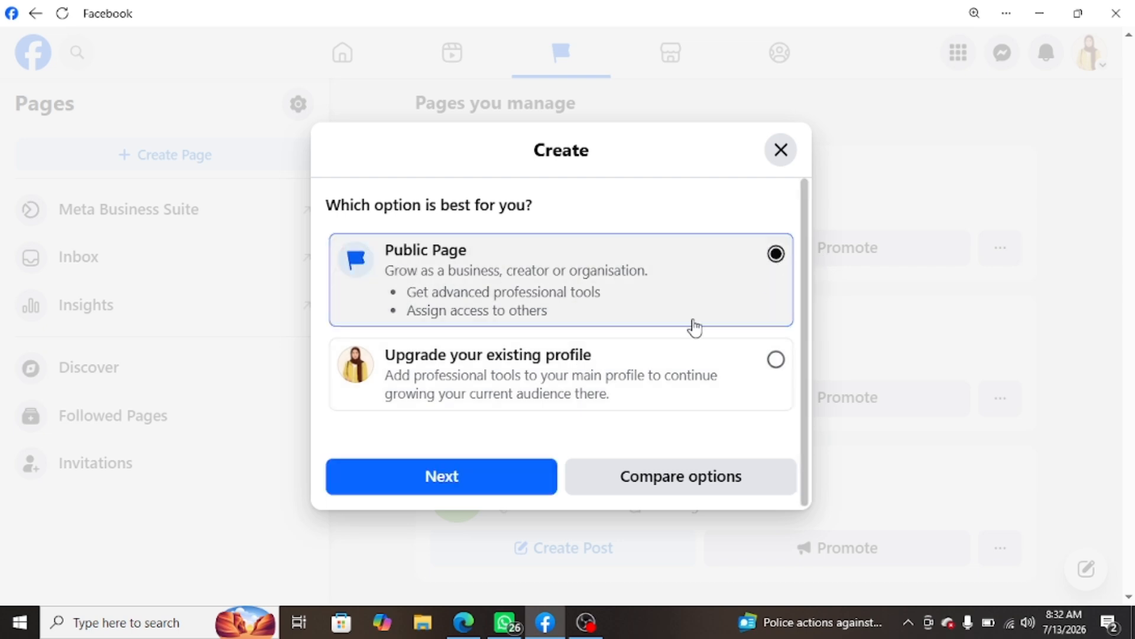
left_click(495, 487)
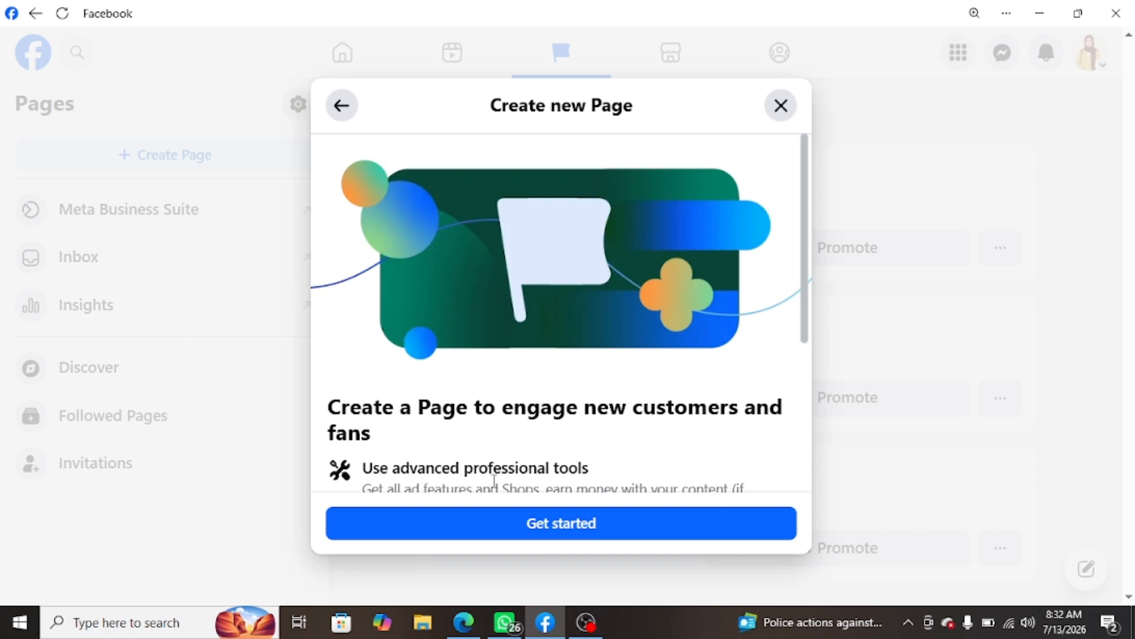
left_click(542, 520)
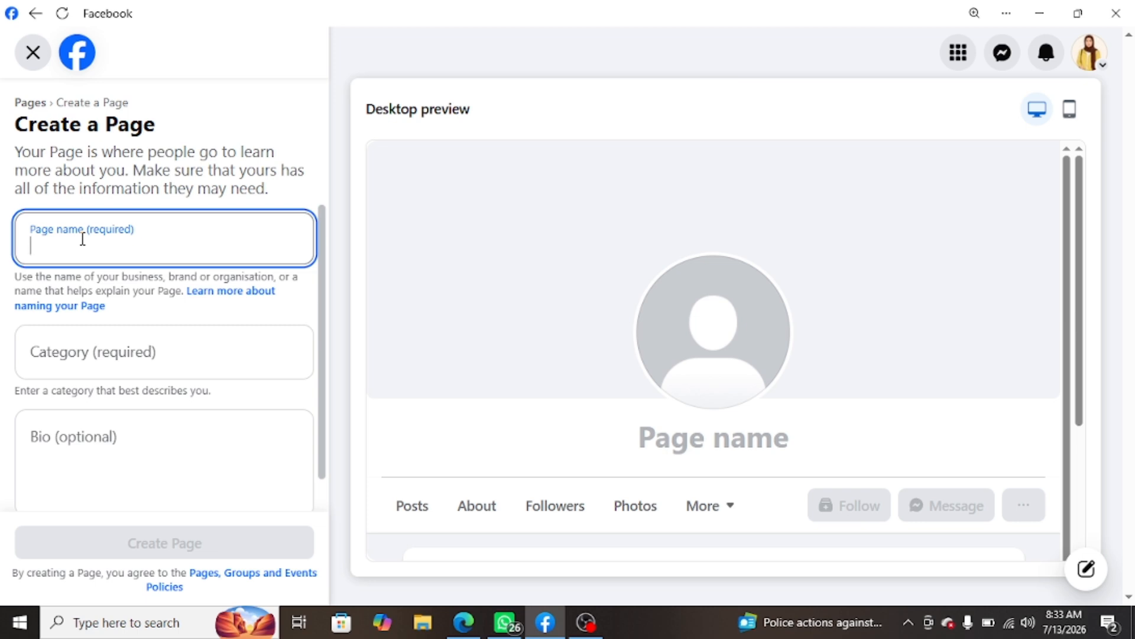
Step: Enter the new Page's name and choose Social media agency as its category, leaving the bio empty
type("Noor")
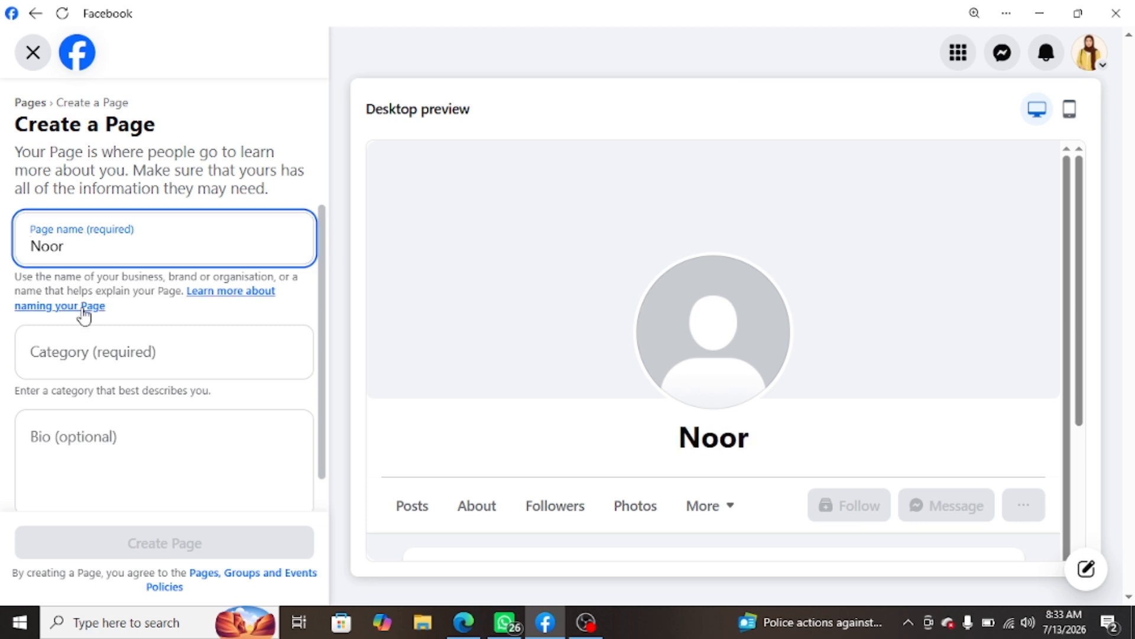
left_click(83, 367)
type("Social")
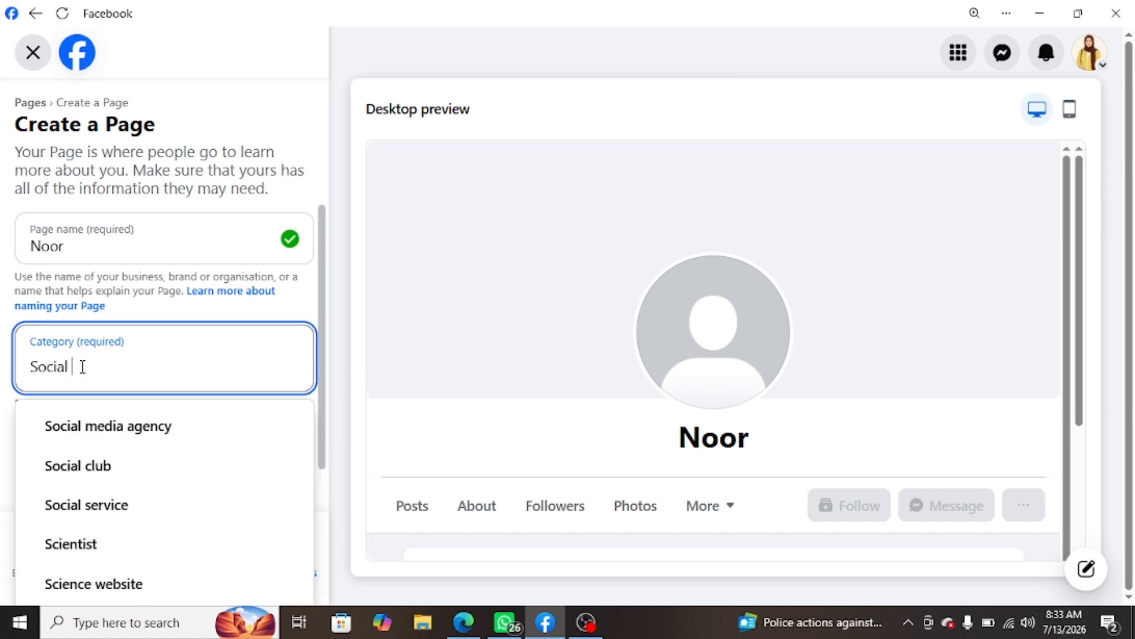
left_click(134, 439)
scroll(118, 457, "down", 1)
left_click(77, 391)
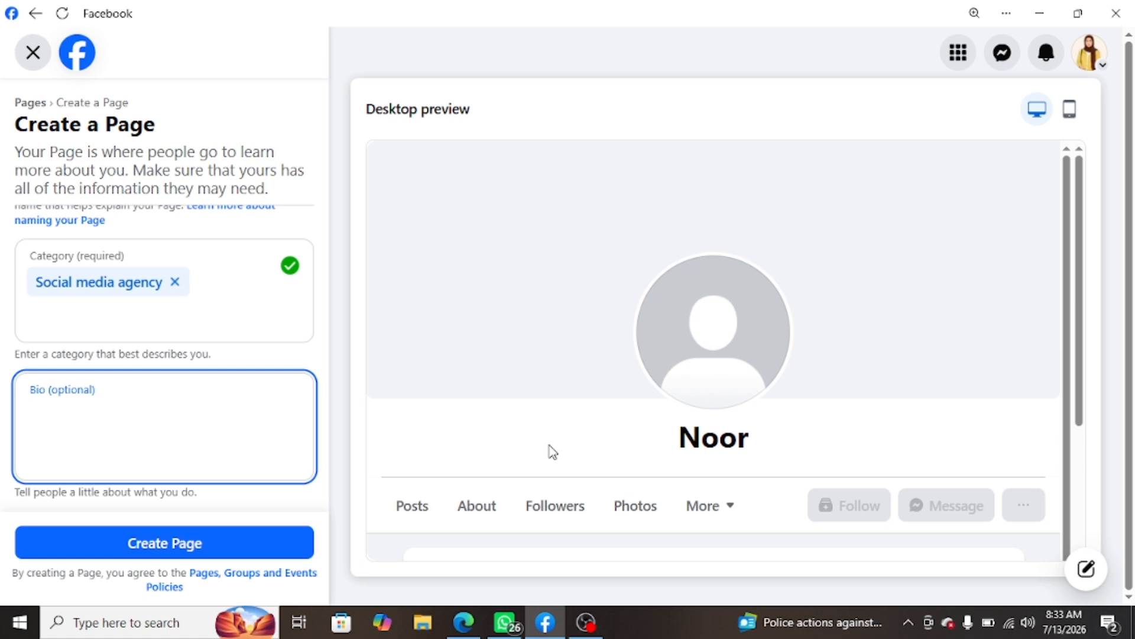
scroll(550, 452, "down", 1)
scroll(550, 452, "up", 1)
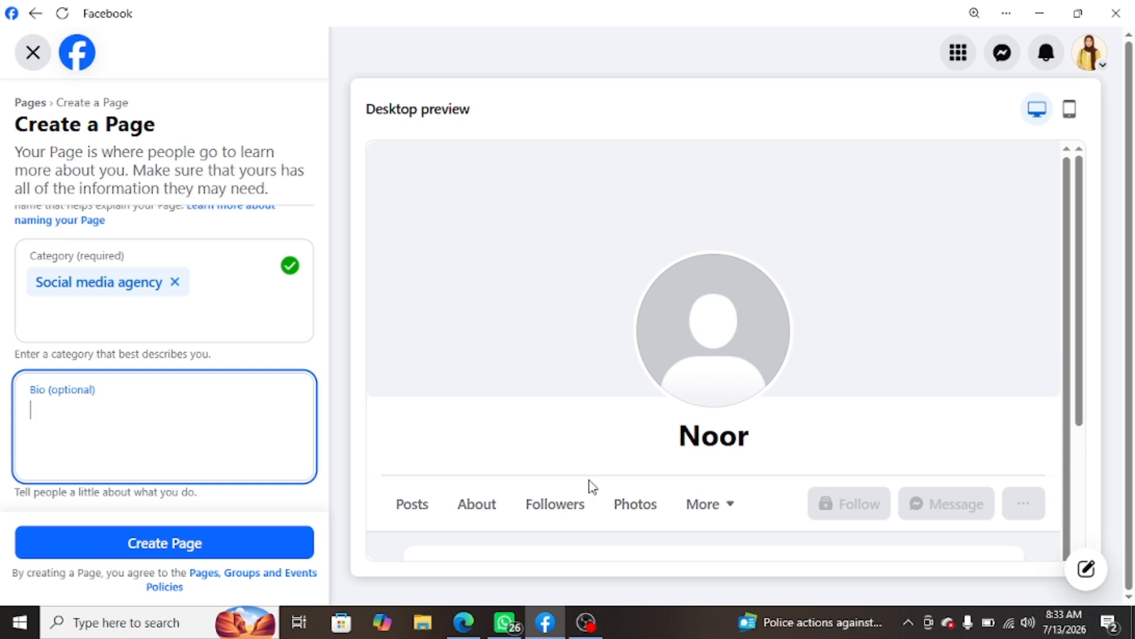
scroll(593, 486, "down", 1)
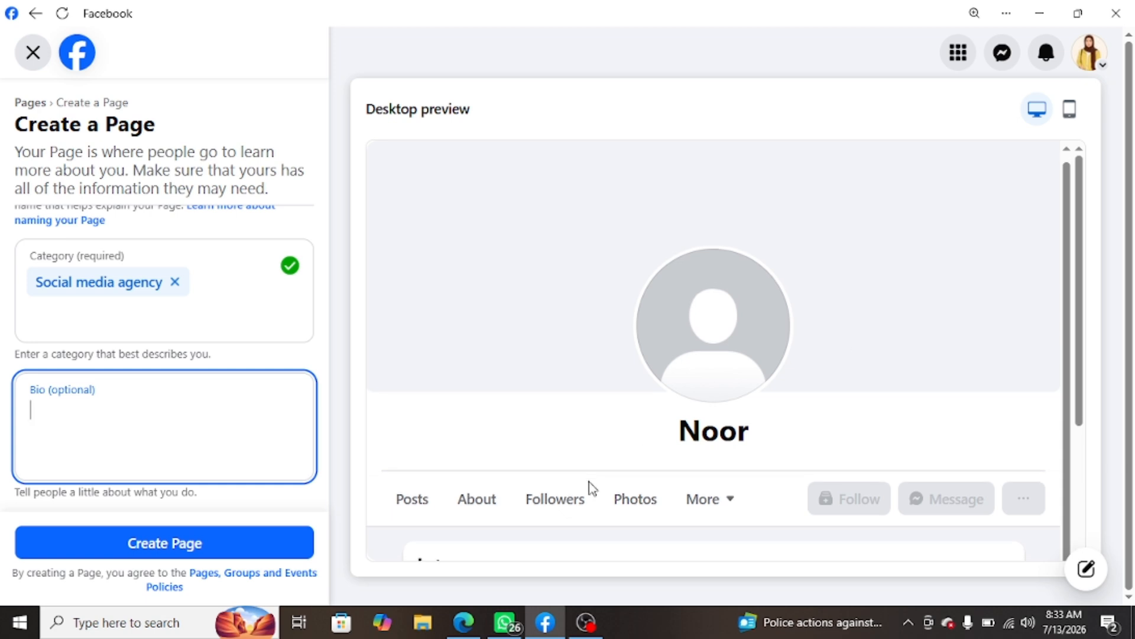
scroll(593, 486, "down", 3)
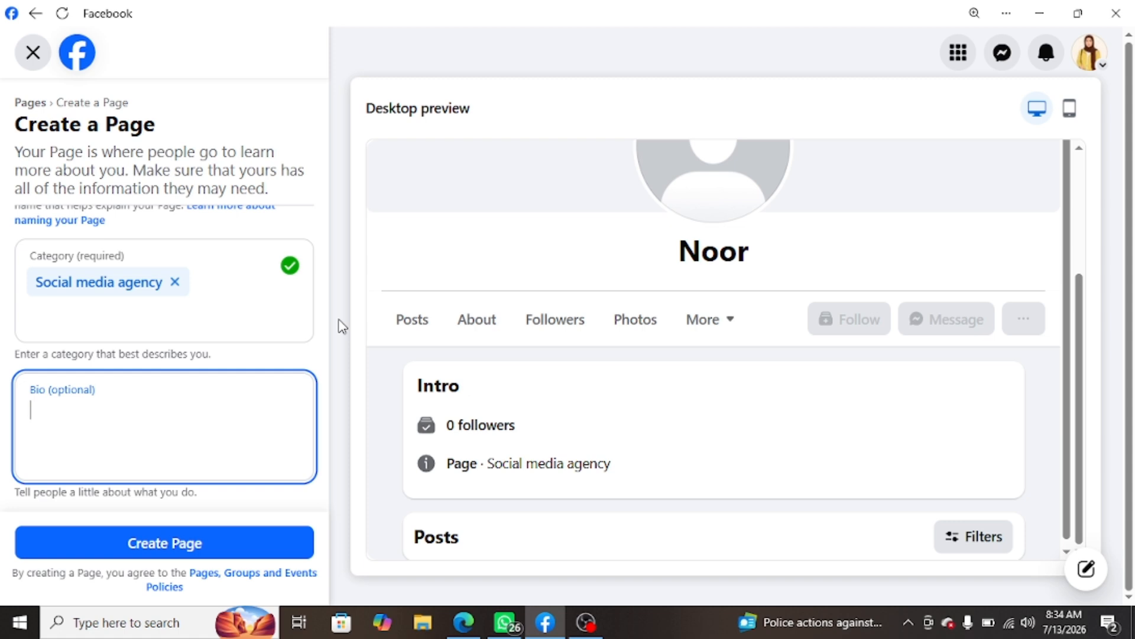
left_click(28, 55)
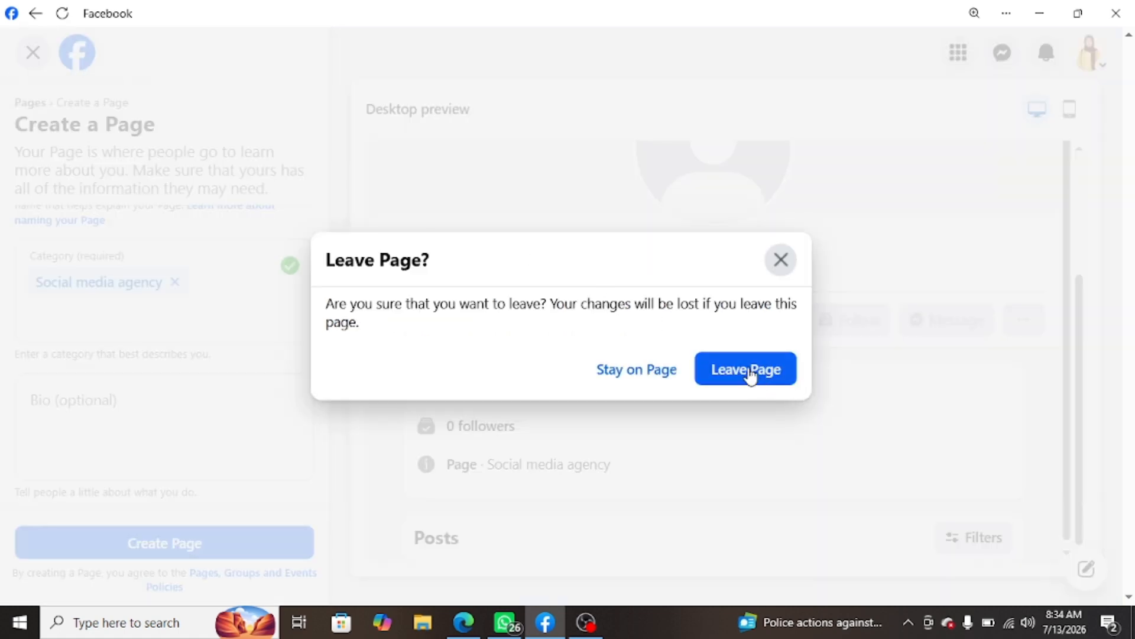
left_click(750, 373)
Step: Switch back to Microsoft Edge and examine the page's Meta Business Suite home, including its Facebook profile summary
left_click(464, 622)
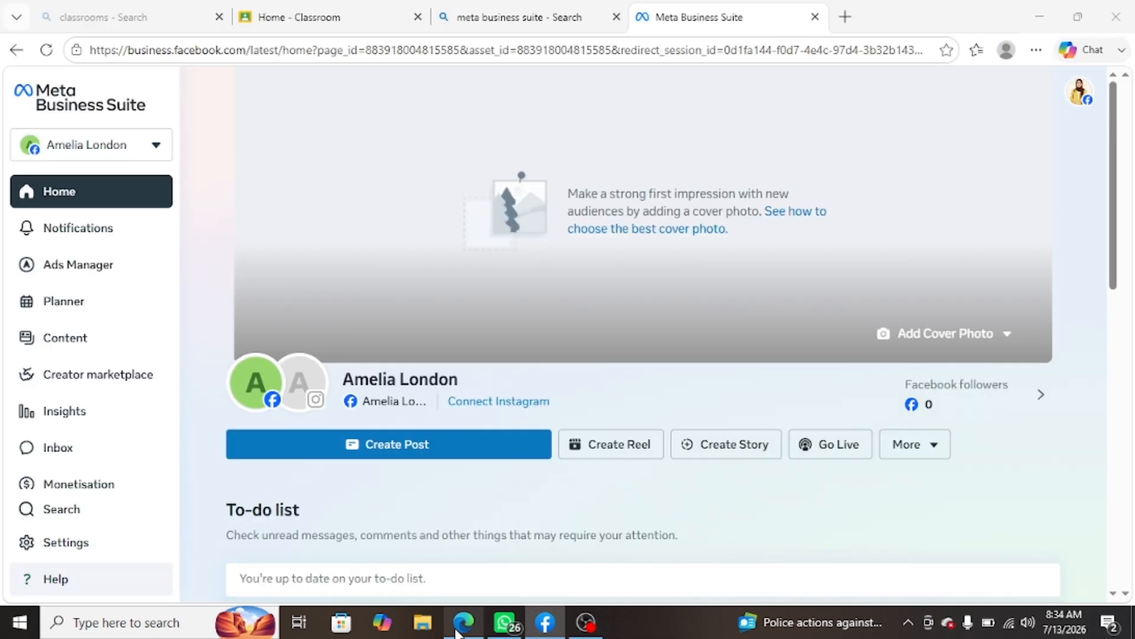
scroll(451, 308, "down", 5)
scroll(451, 309, "up", 5)
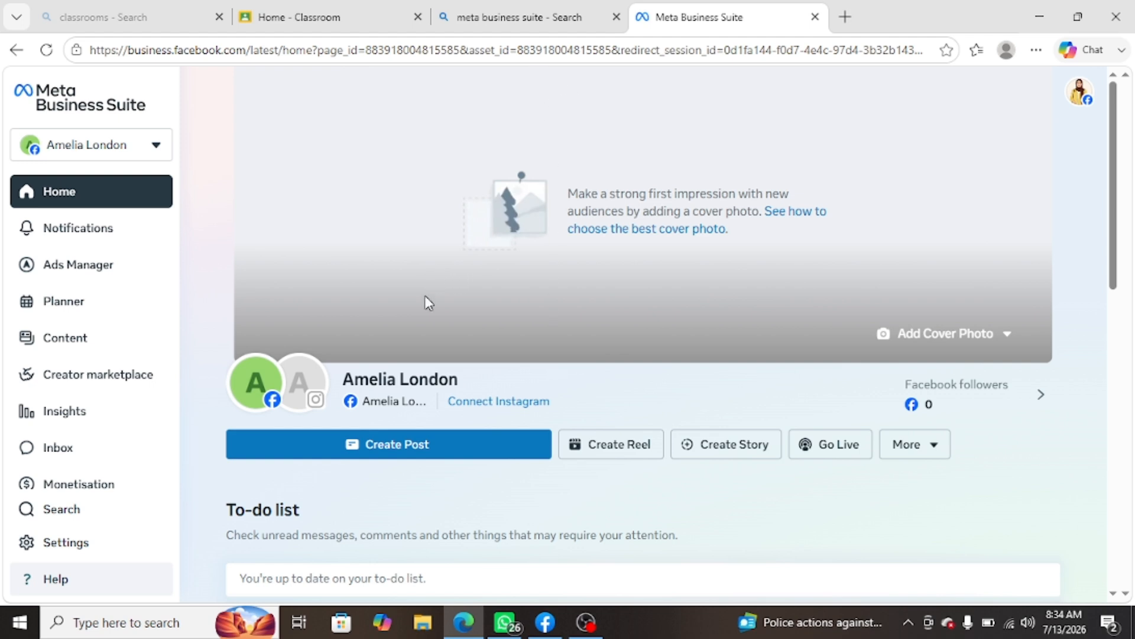
scroll(429, 303, "down", 3)
mouse_move(394, 195)
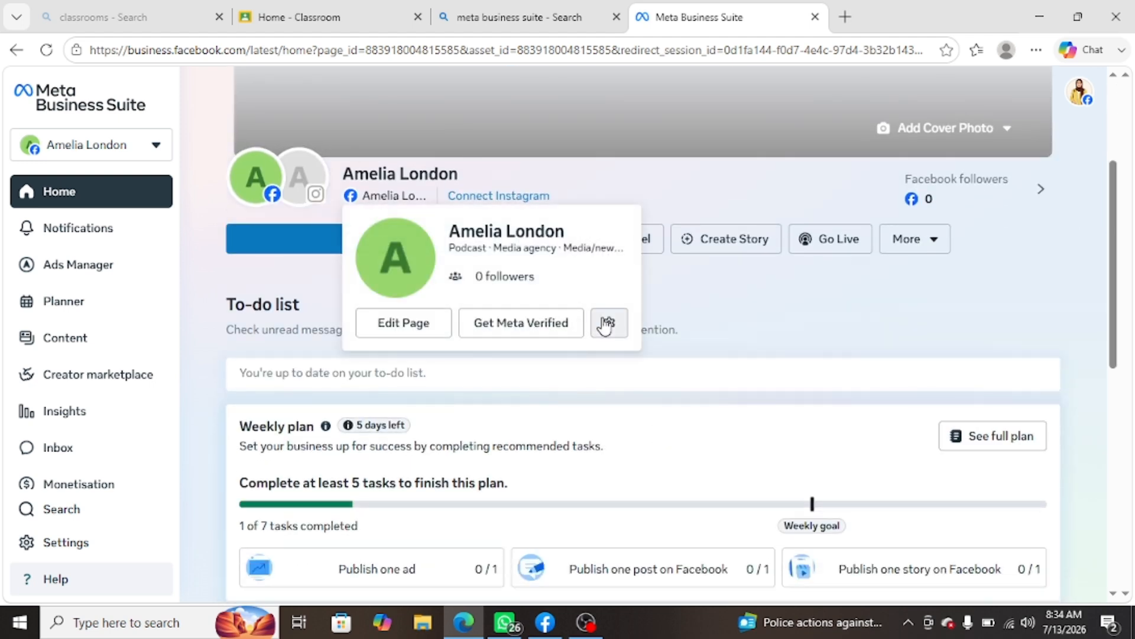
Step: Open the Campaigns view of Ads Manager from Meta Business Suite
scroll(801, 358, "up", 3)
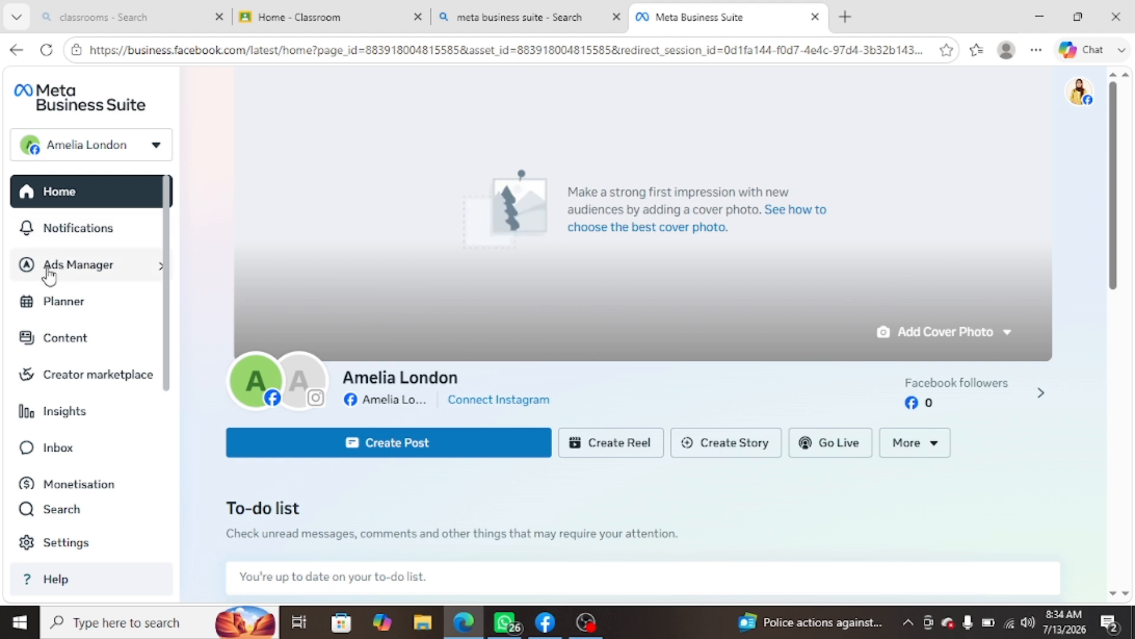
left_click(75, 275)
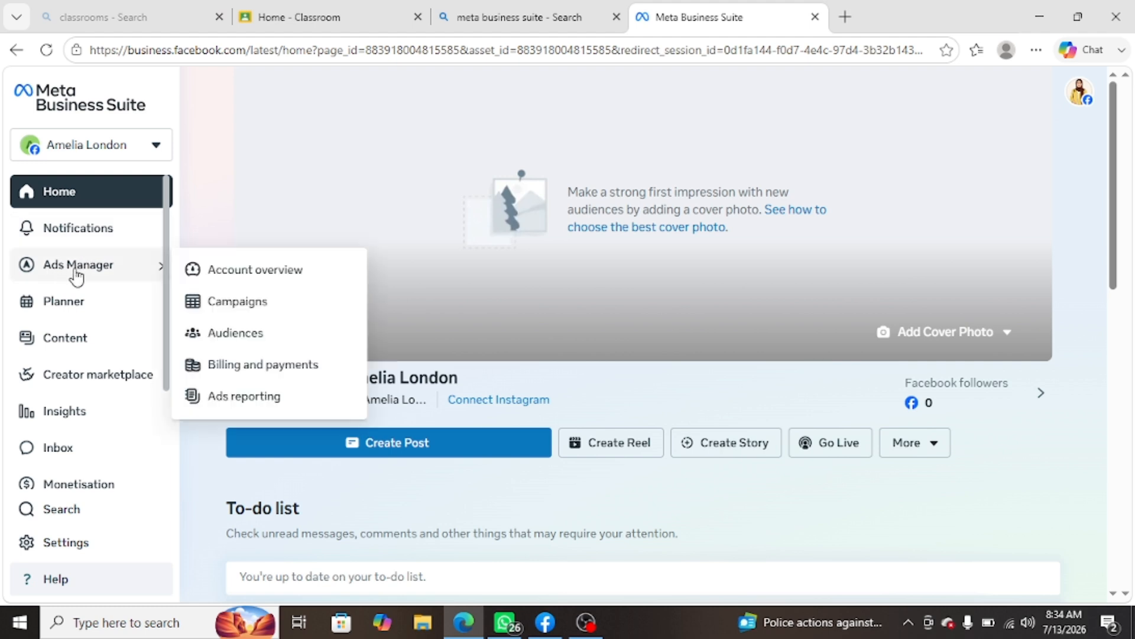
left_click(222, 308)
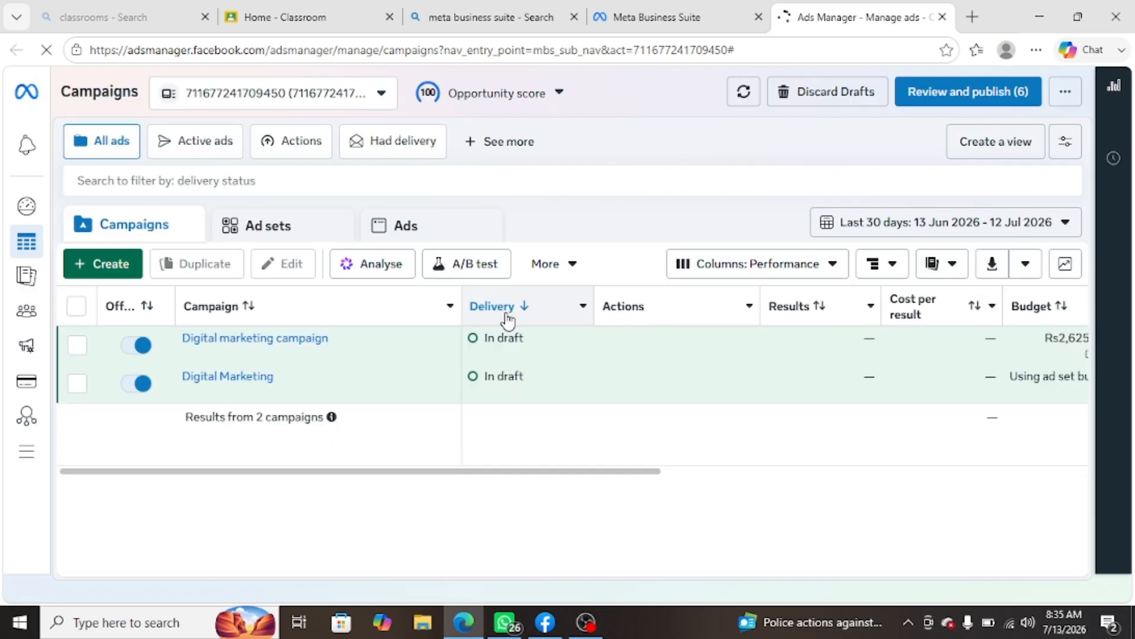
Step: Return to Meta Business Suite and open Ads Manager from the full list of tools
left_click(669, 8)
scroll(62, 413, "down", 2)
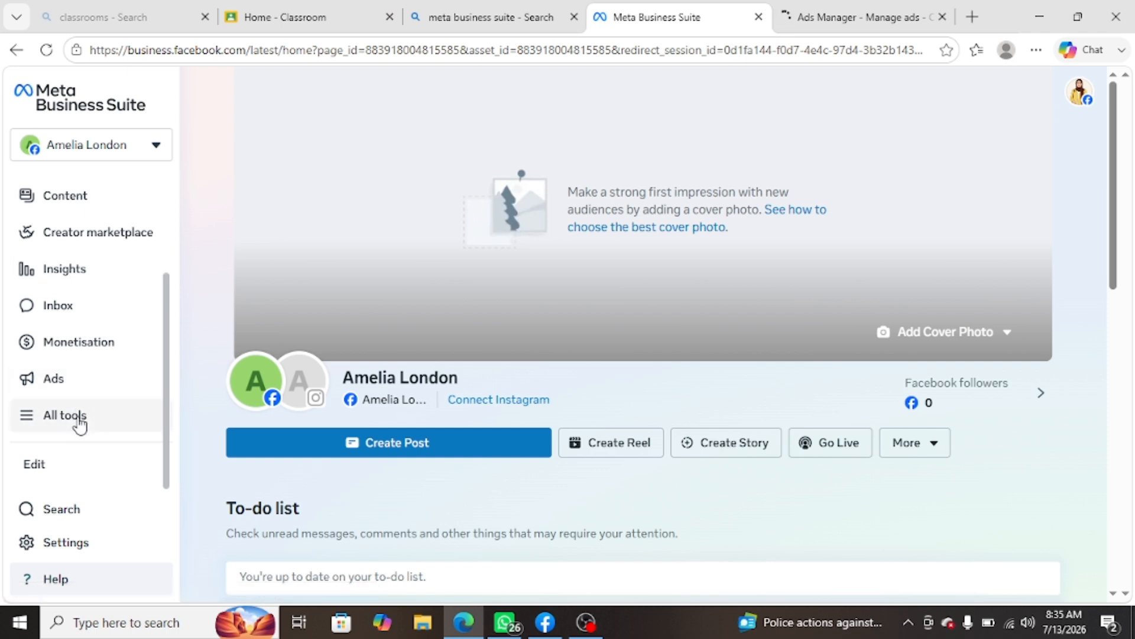
left_click(65, 415)
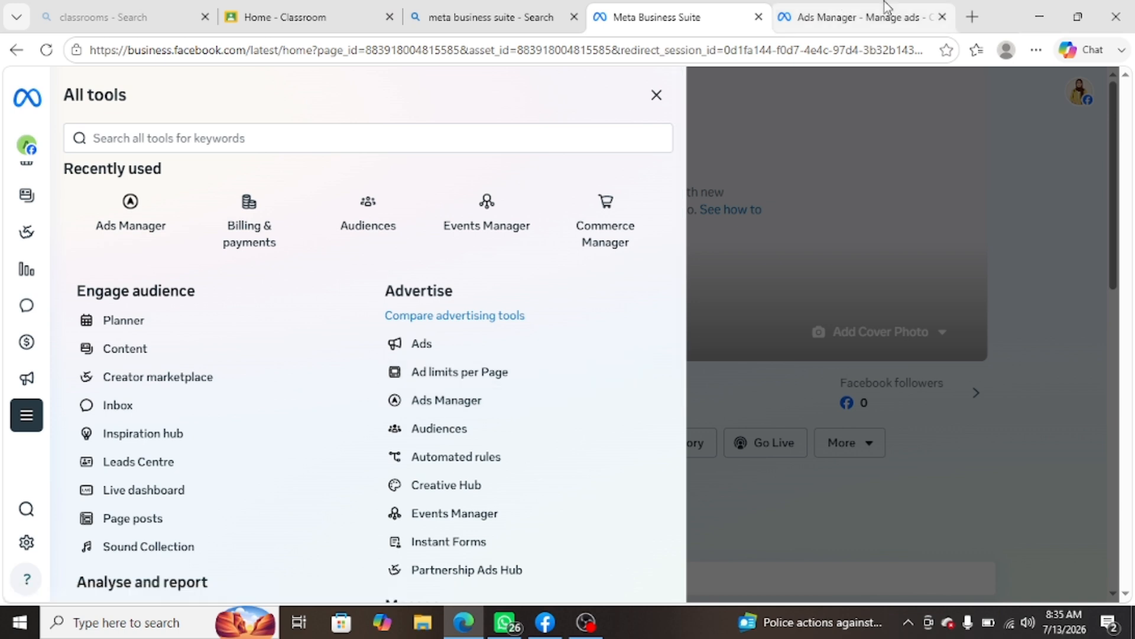
left_click(460, 402)
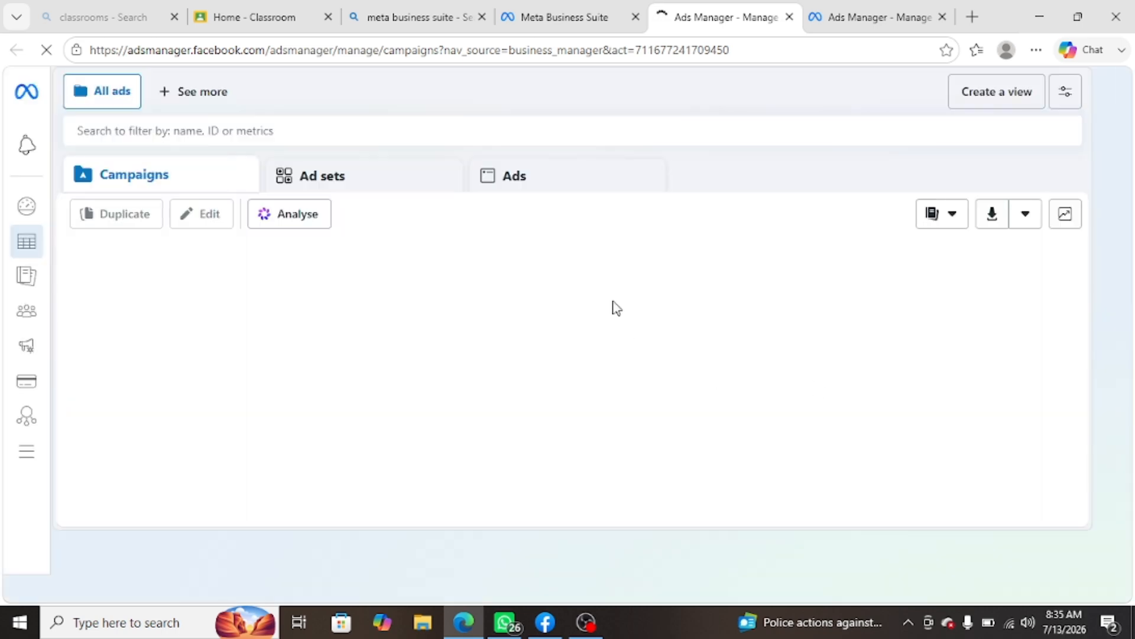
Step: Compare the two open Ads Manager pages and return to the Campaigns list opened first
left_click(866, 11)
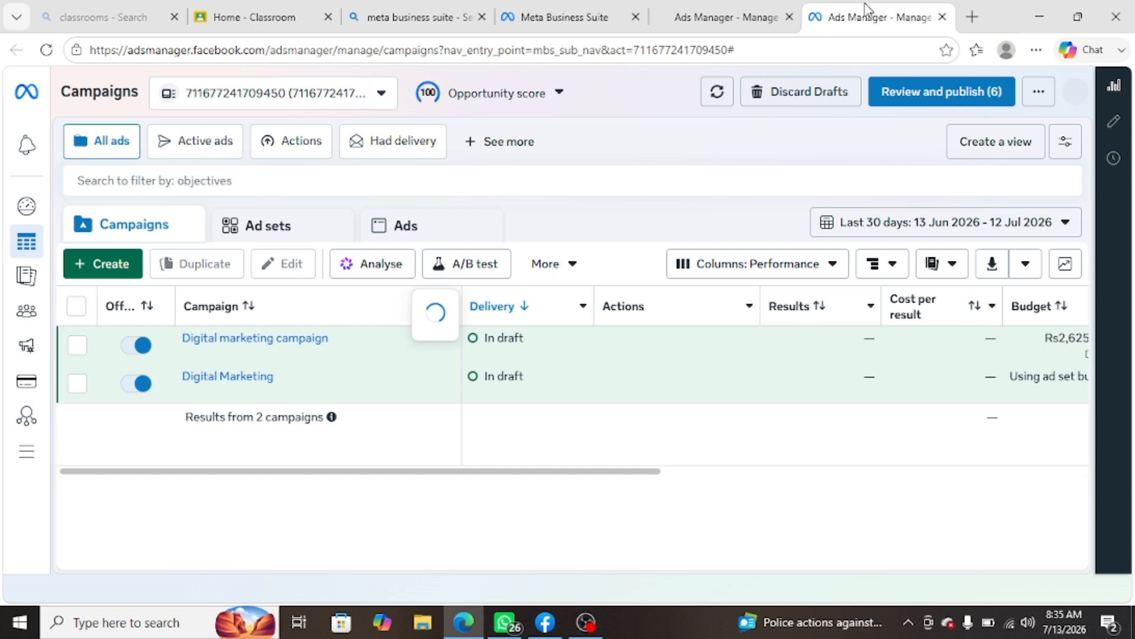
left_click(691, 9)
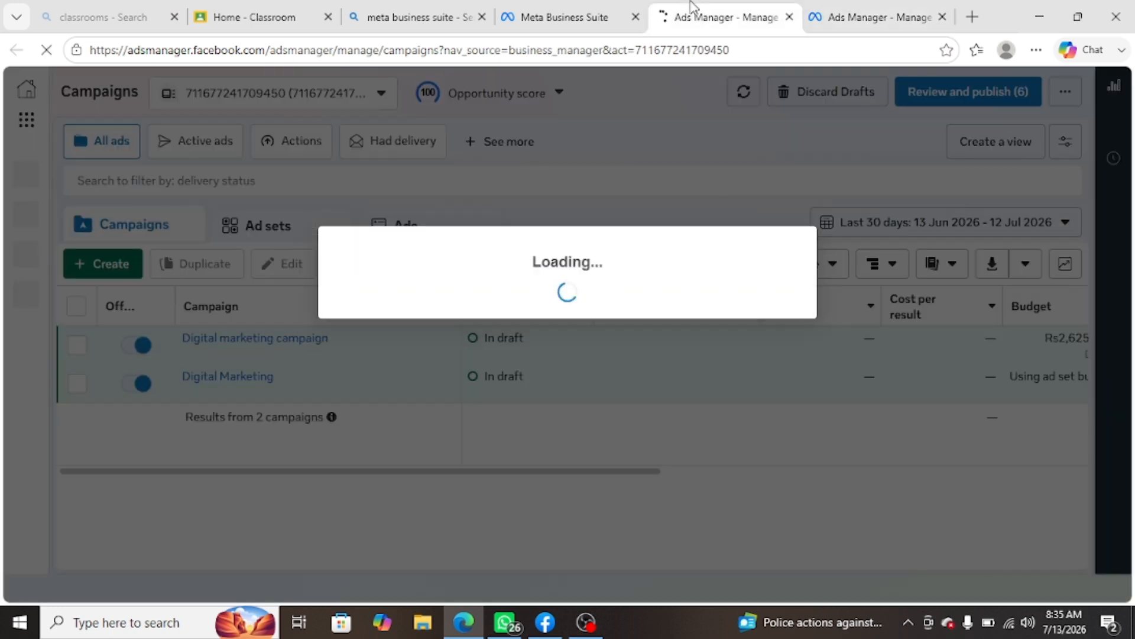
left_click(823, 13)
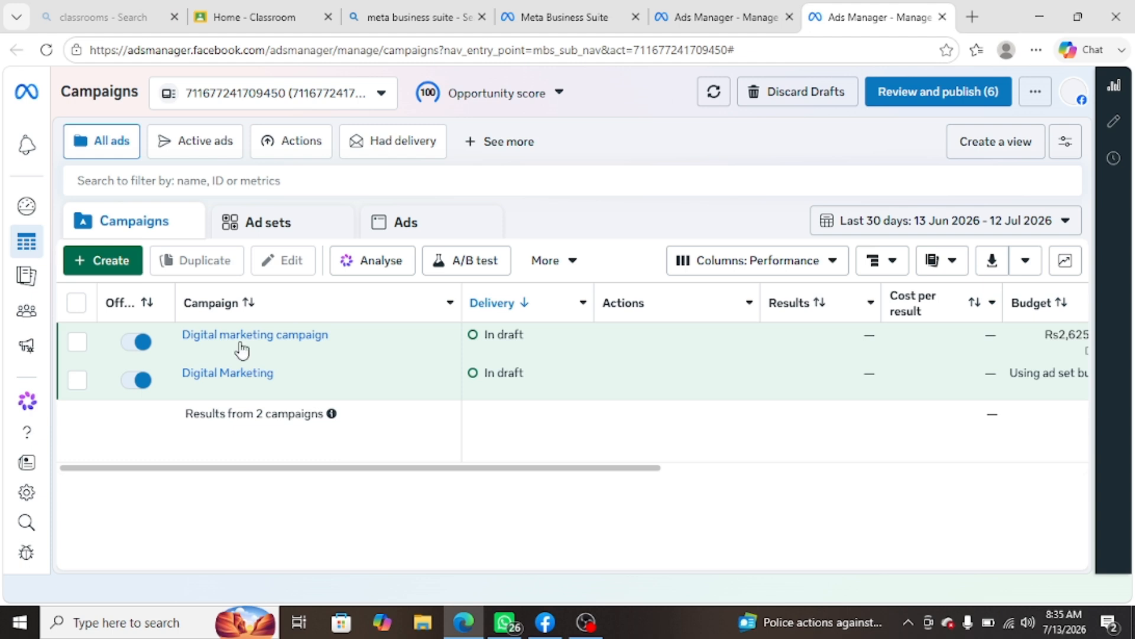
Step: Return to the first Ads Manager page and open its Account overview
left_click(769, 14)
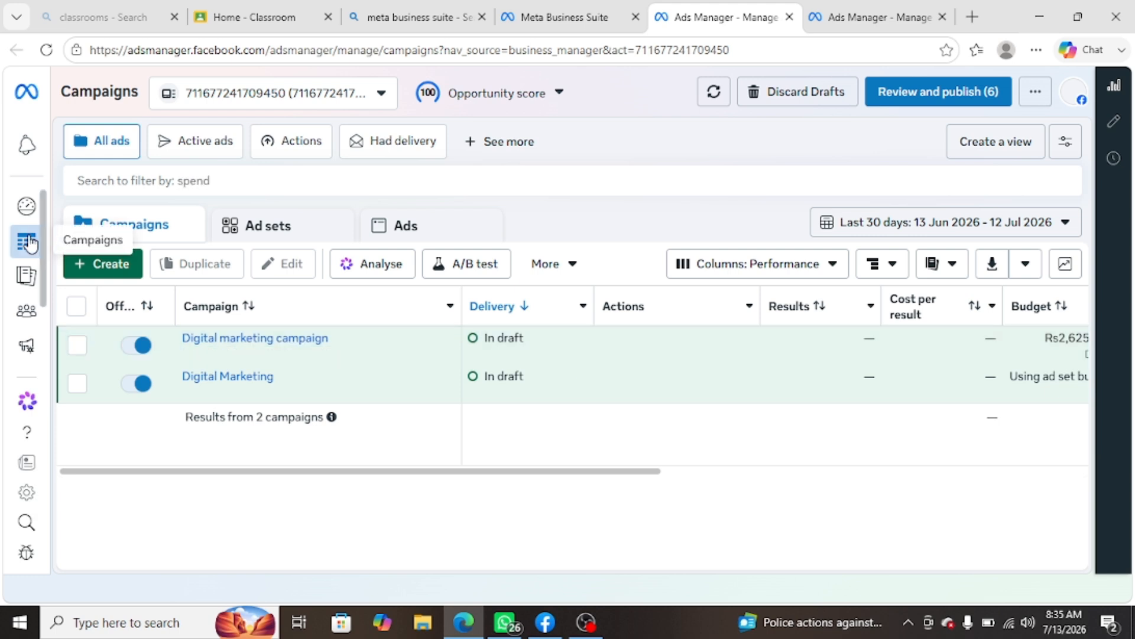
mouse_move(28, 243)
left_click(26, 208)
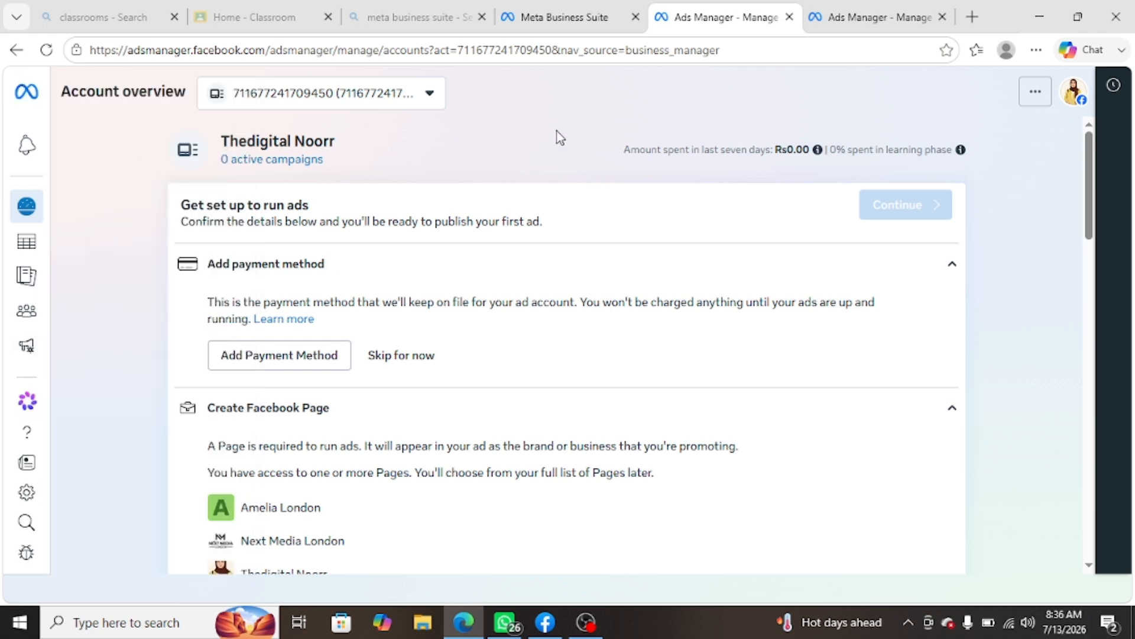
Step: Check the second Ads Manager page, return the first one to its Campaigns list, and examine the table's columns
left_click(829, 13)
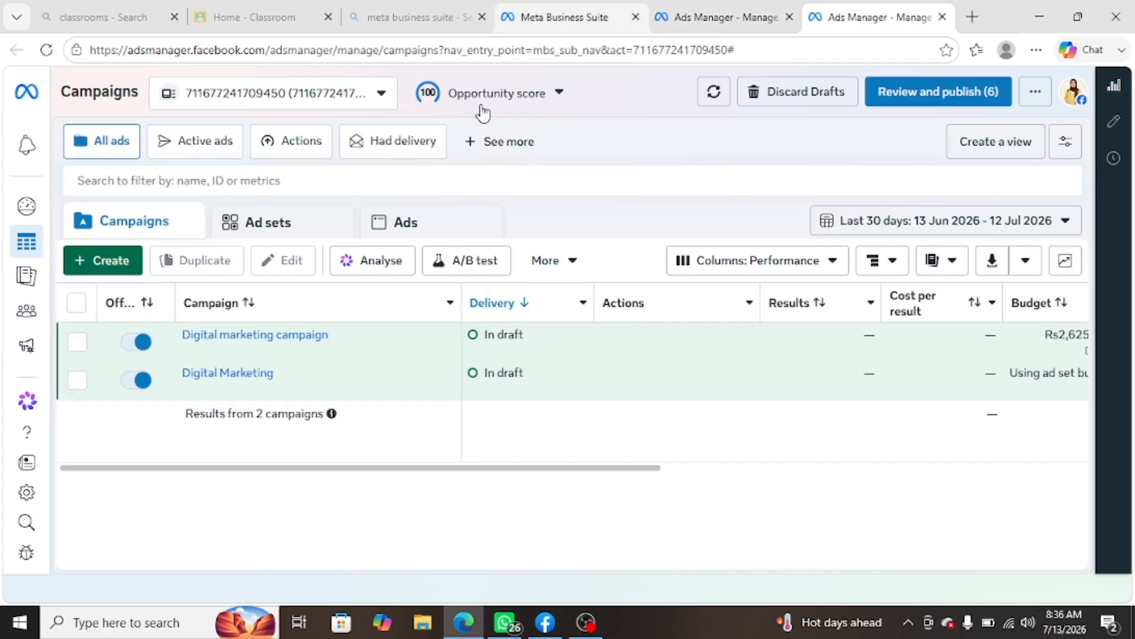
mouse_move(310, 362)
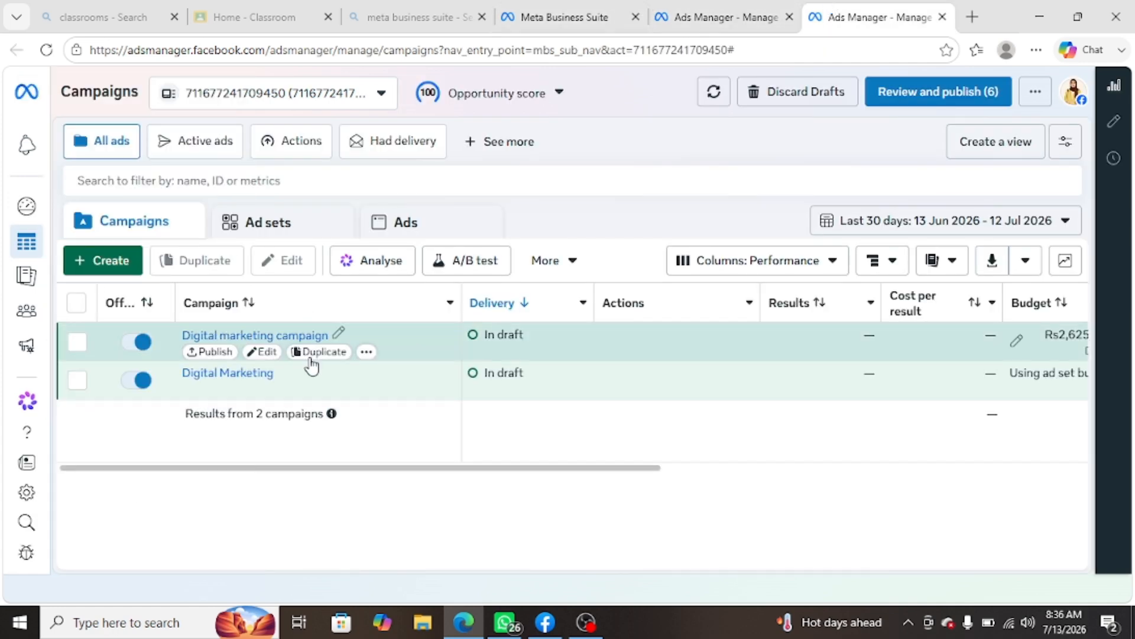
left_click(735, 11)
left_click(7, 54)
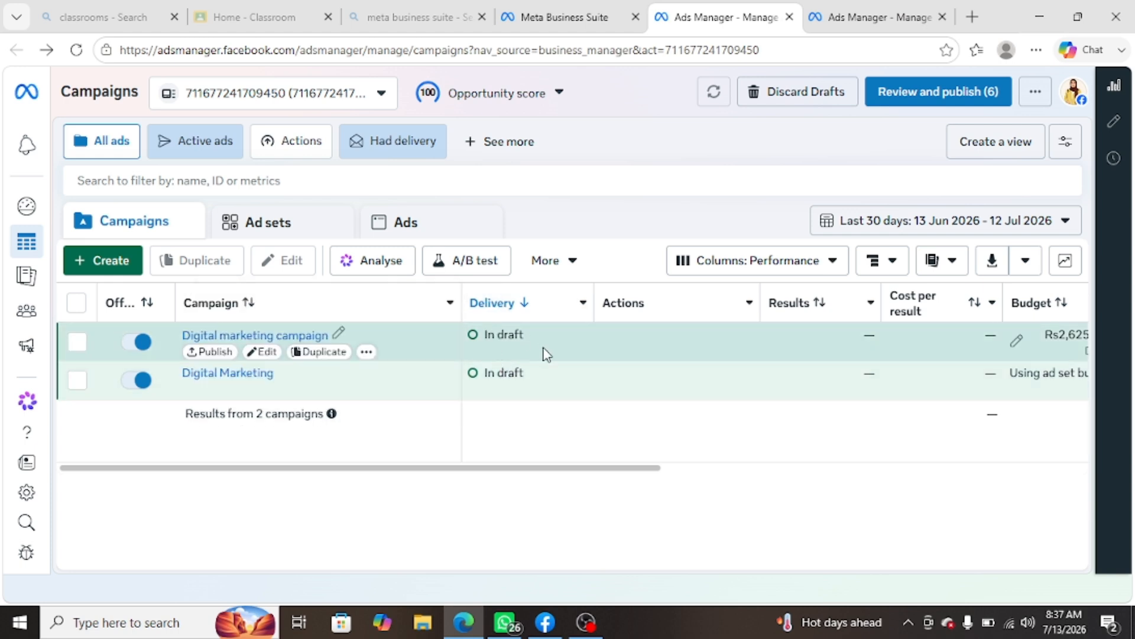
mouse_move(644, 315)
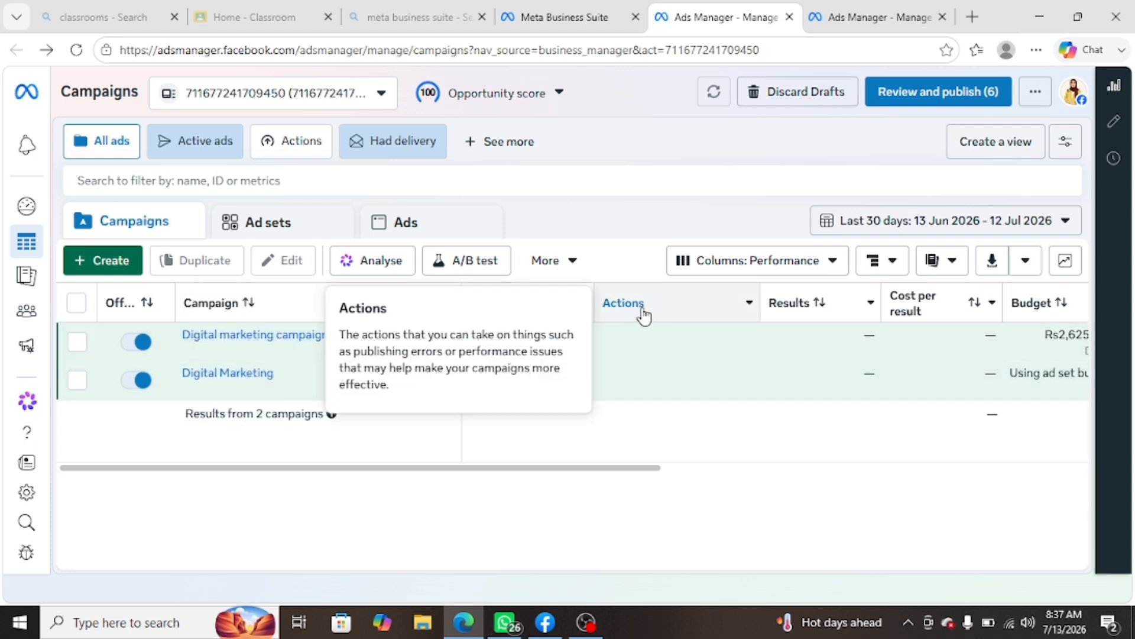
mouse_move(1029, 319)
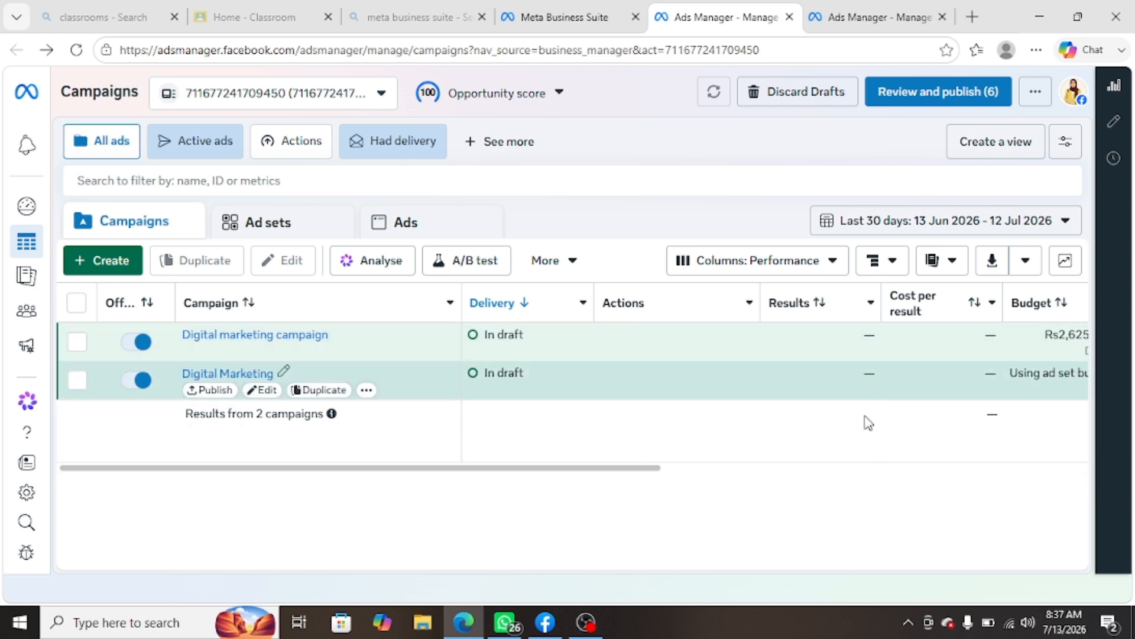
Step: Start creating a new campaign and choose Auction as the buying type
left_click(83, 258)
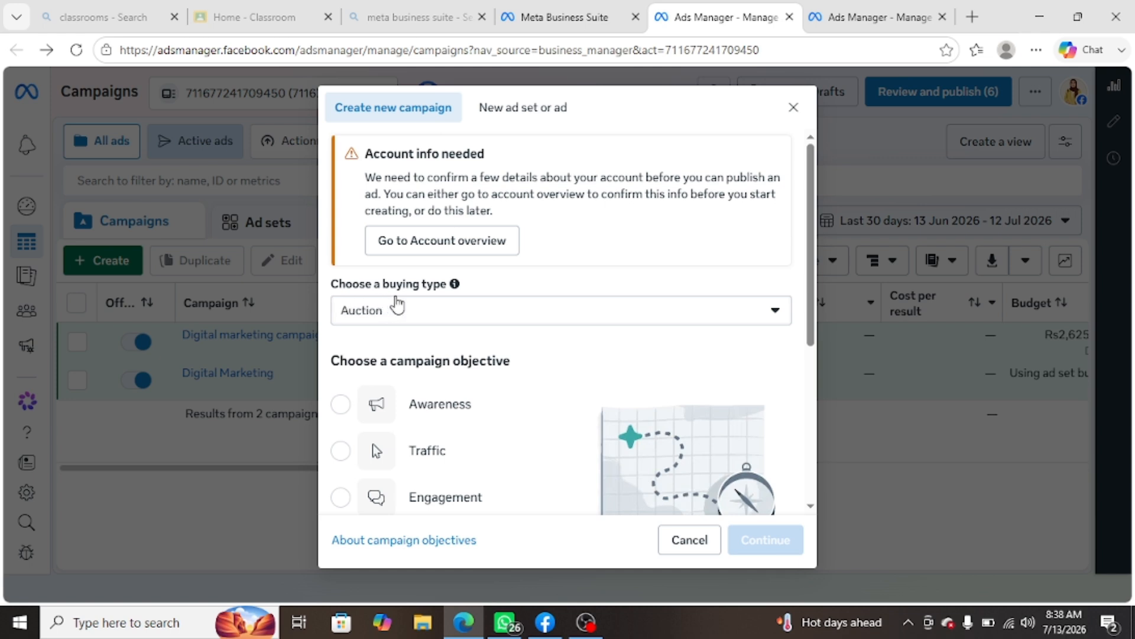
left_click(430, 317)
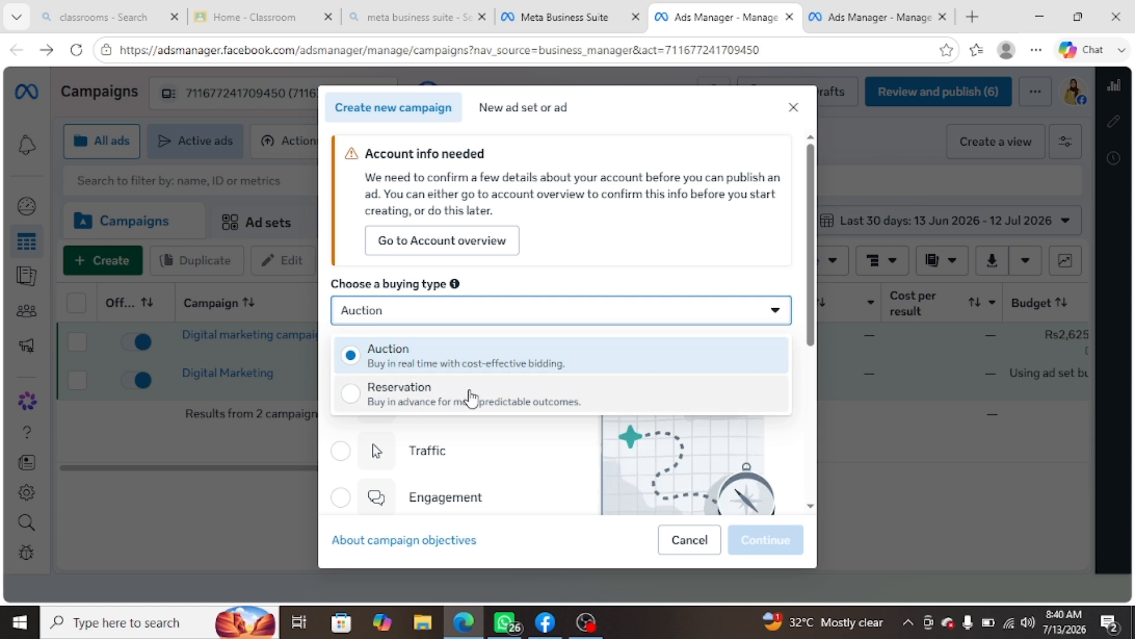
left_click(405, 353)
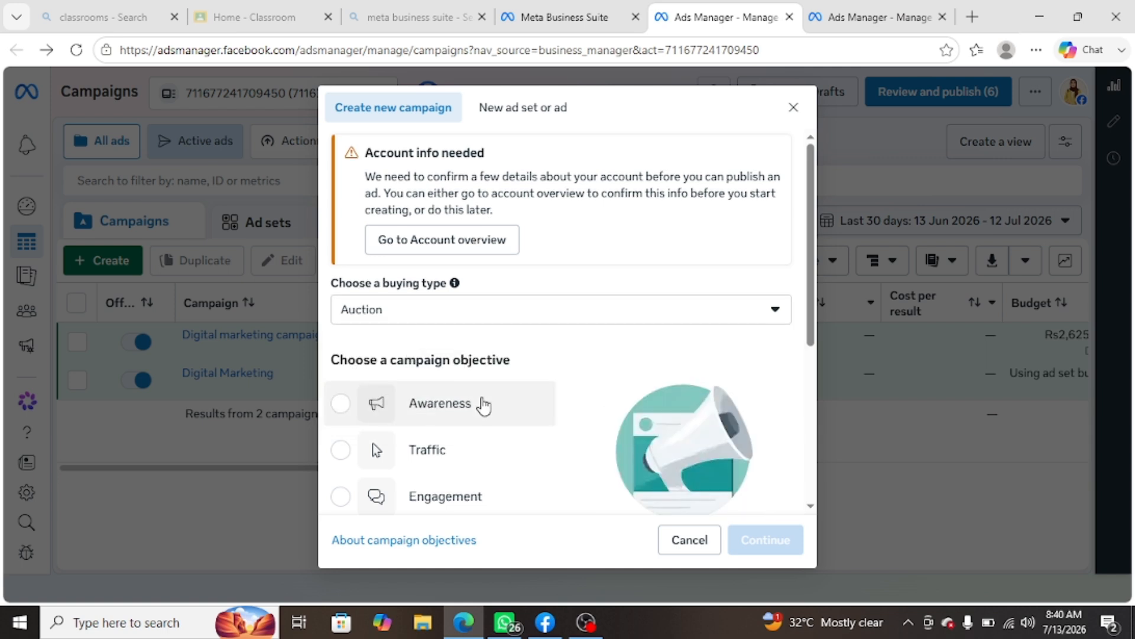
Step: Review the available campaign objectives, choose Sales, and continue to the campaign setup
scroll(482, 400, "down", 3)
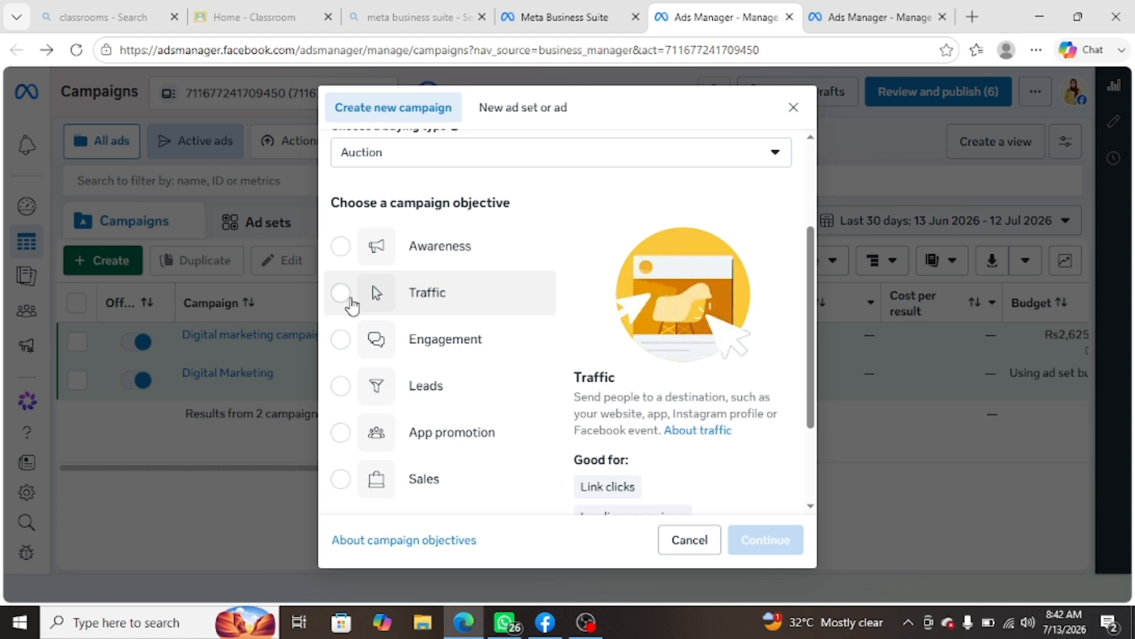
left_click(345, 299)
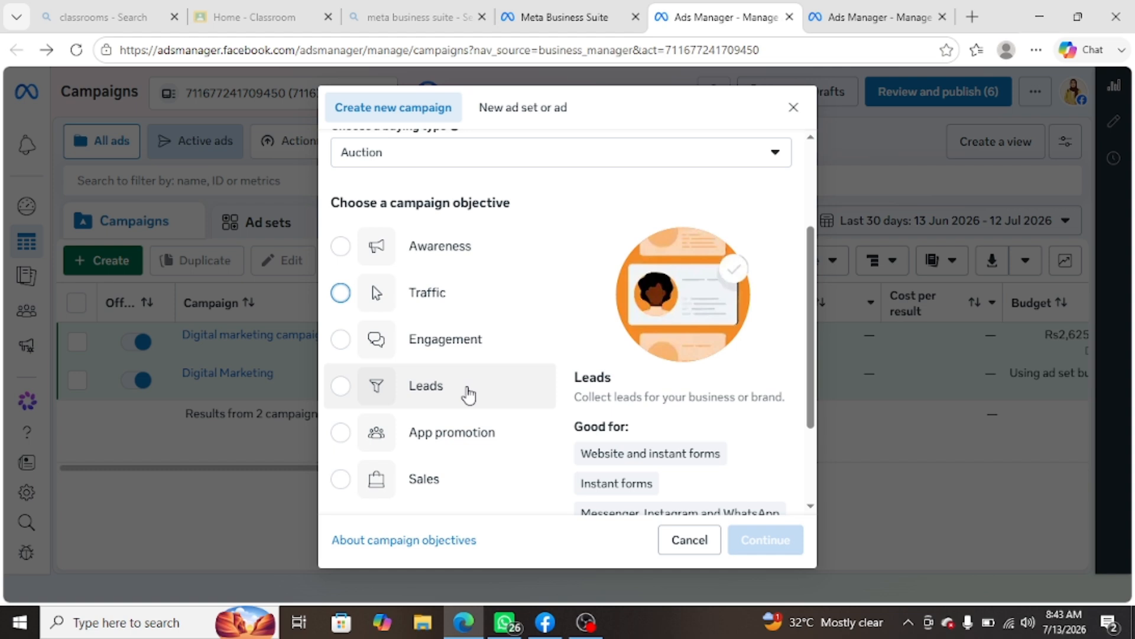
scroll(468, 393, "down", 2)
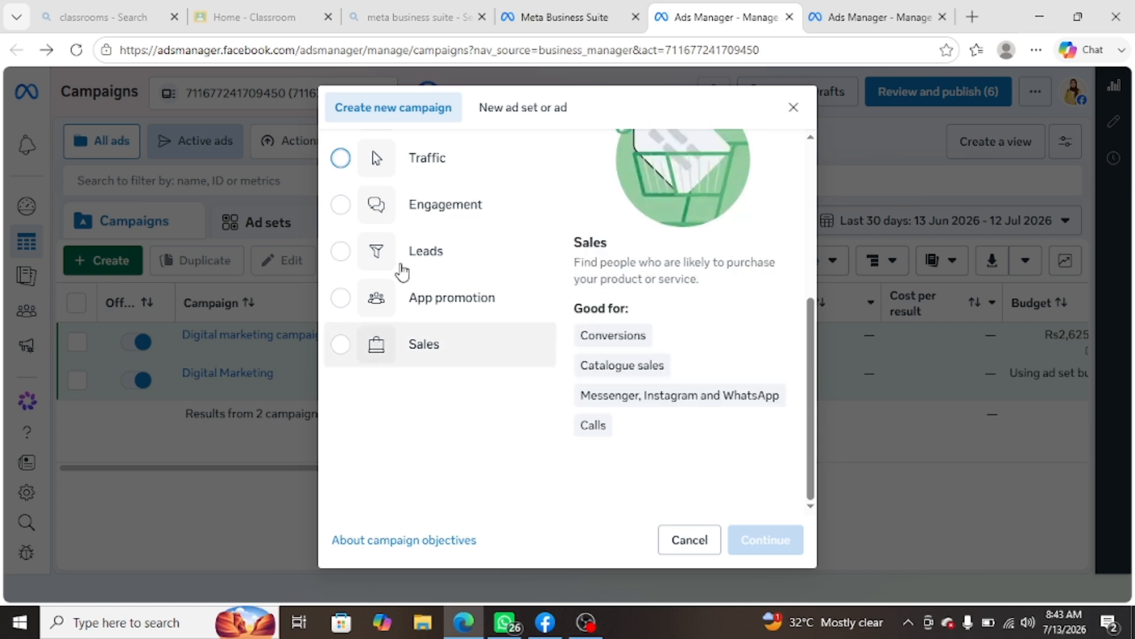
mouse_move(456, 256)
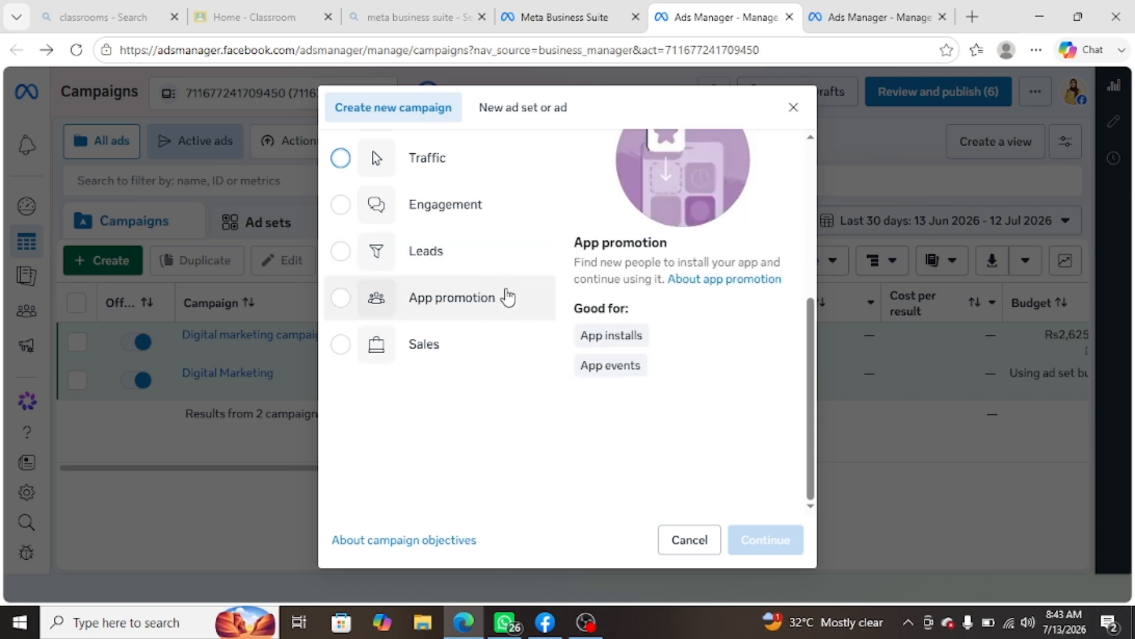
scroll(444, 314, "up", 2)
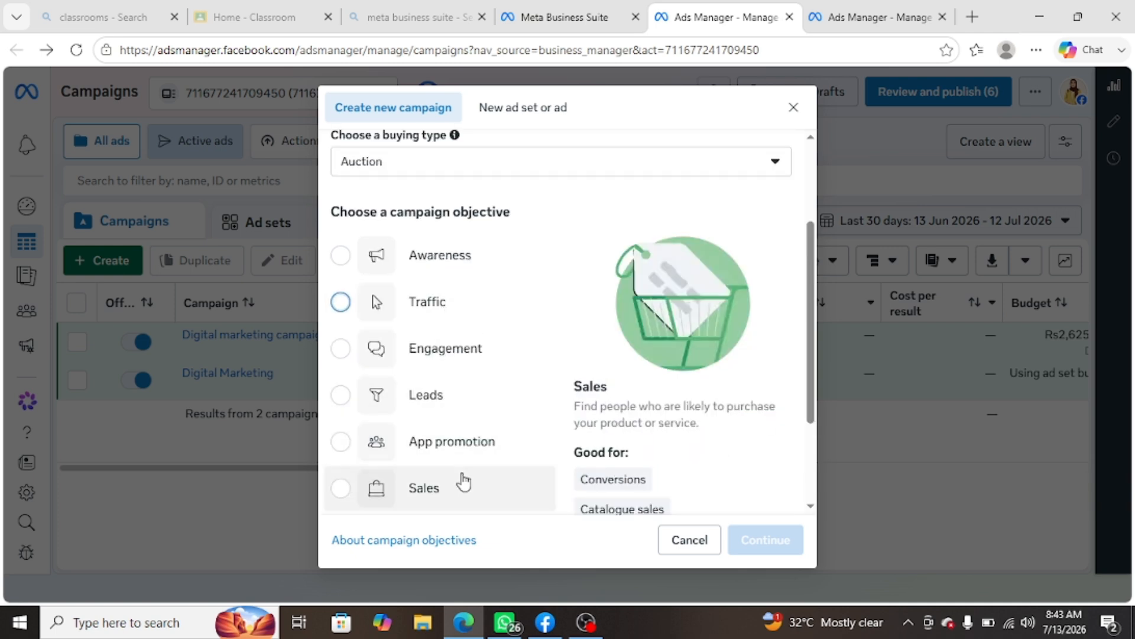
mouse_move(440, 459)
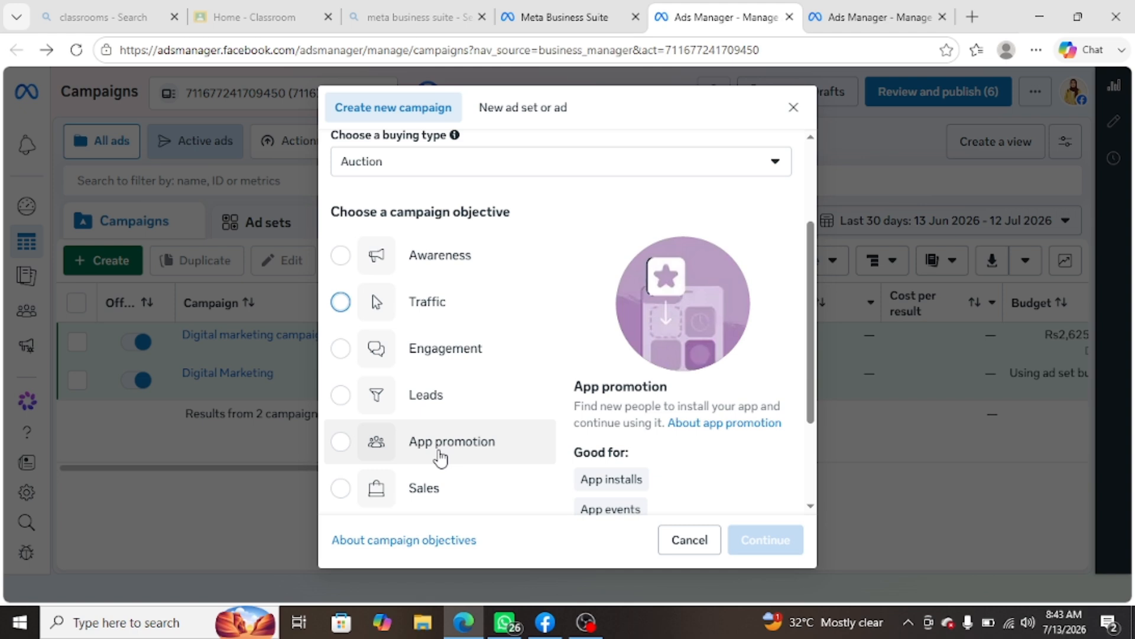
scroll(440, 459, "down", 2)
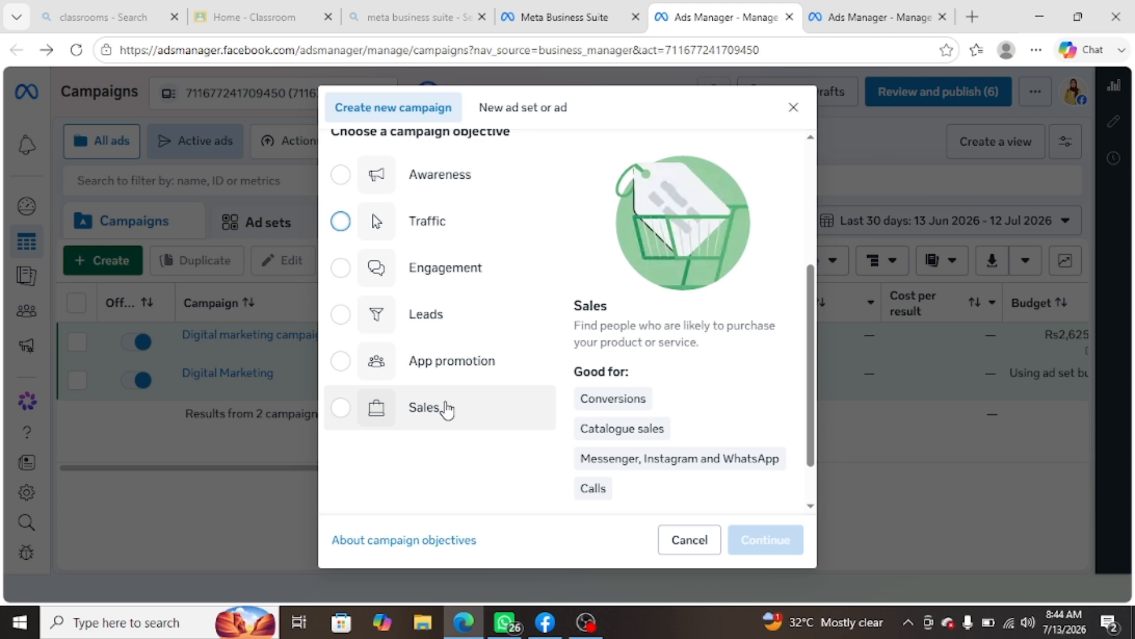
left_click(489, 409)
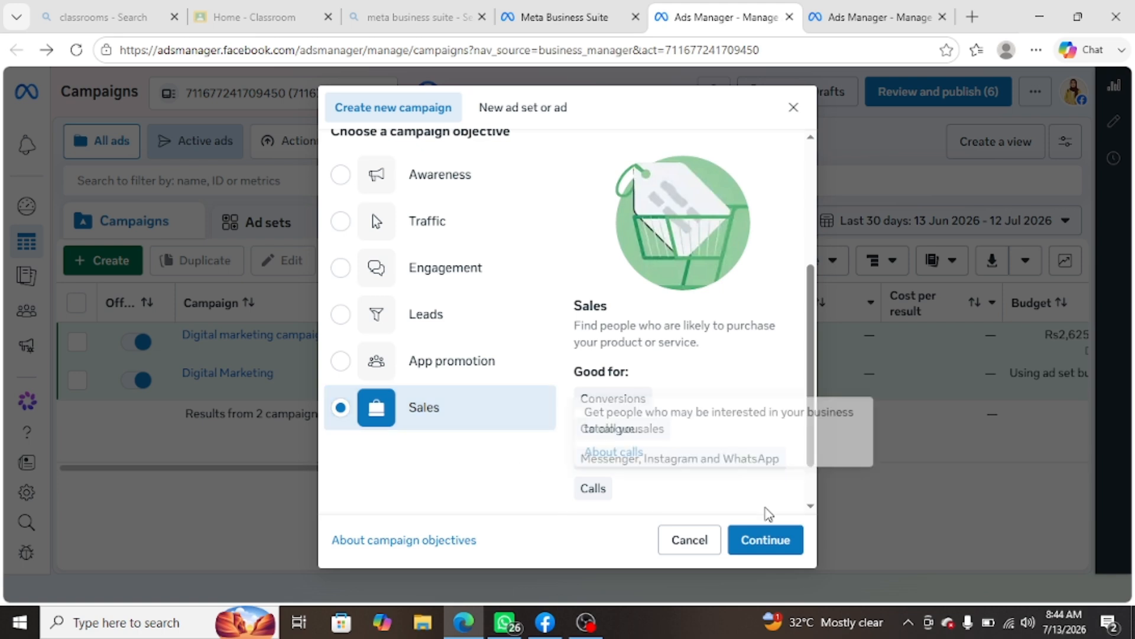
left_click(773, 541)
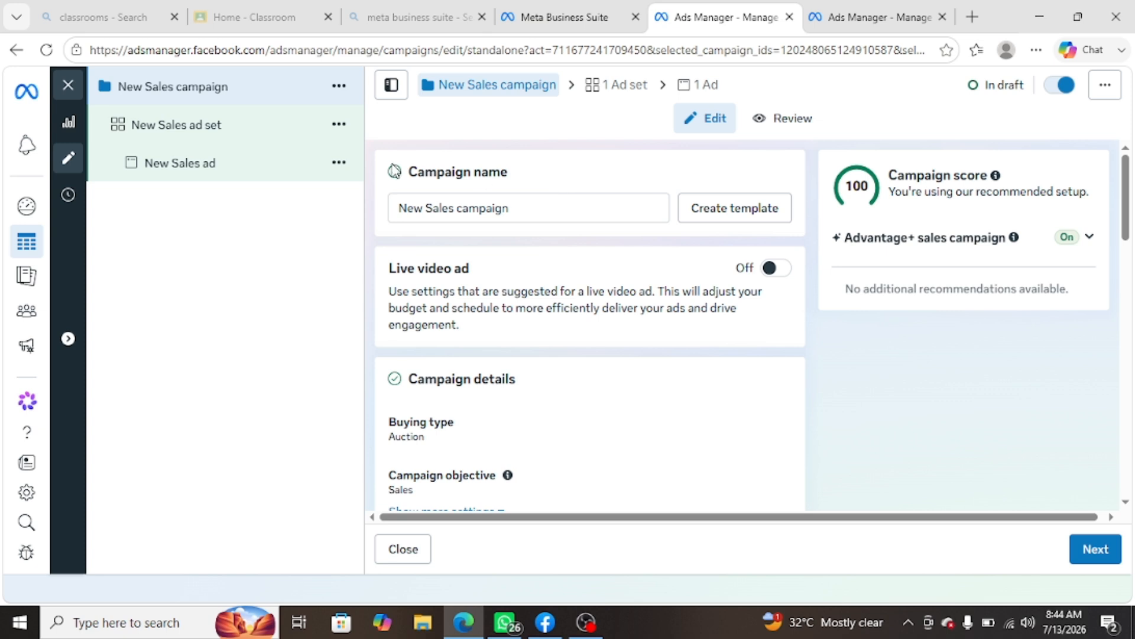
Step: Examine the Campaign name section and open the name for editing
left_click_drag(409, 170, 577, 189)
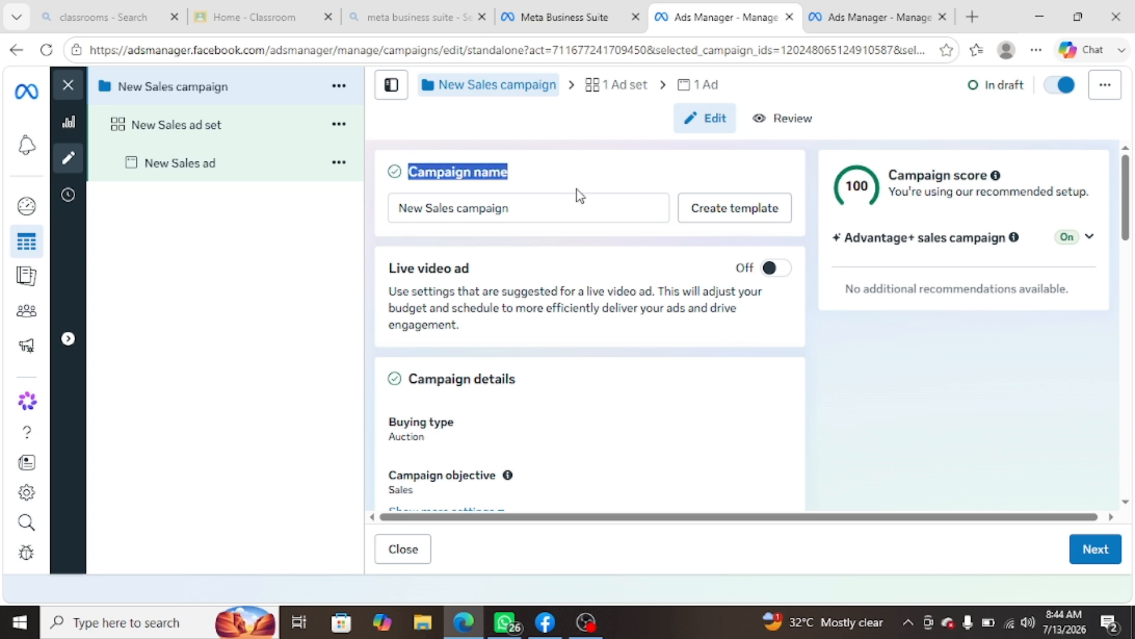
left_click(543, 207)
key("ctrl+a")
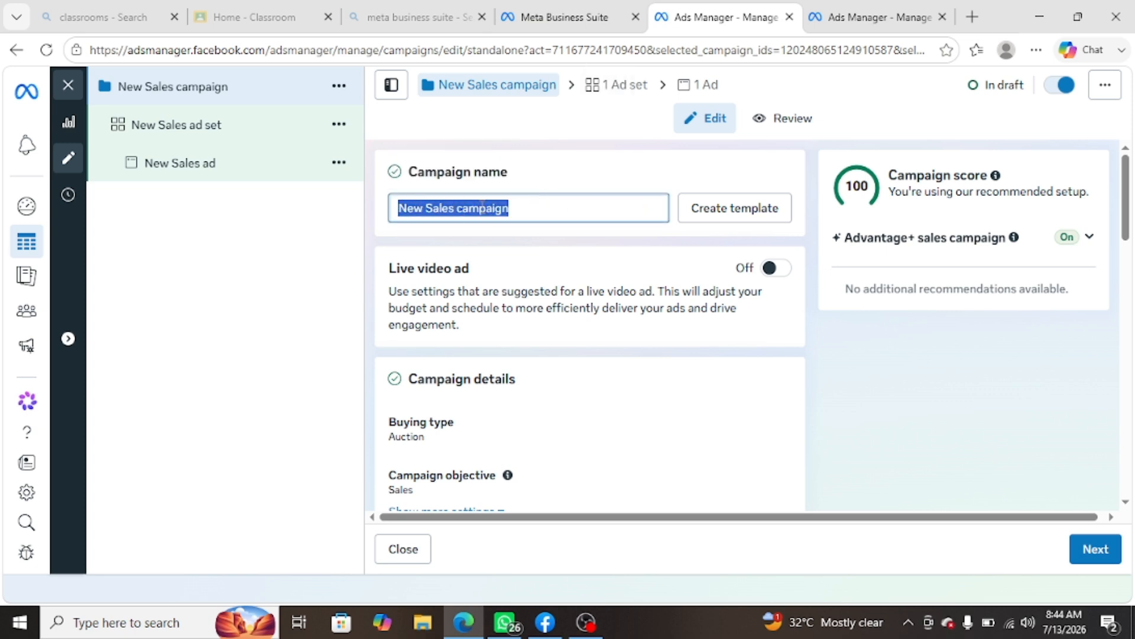
left_click(532, 207)
Step: Expand the Buying type options and the additional settings under Campaign details
scroll(545, 350, "down", 2)
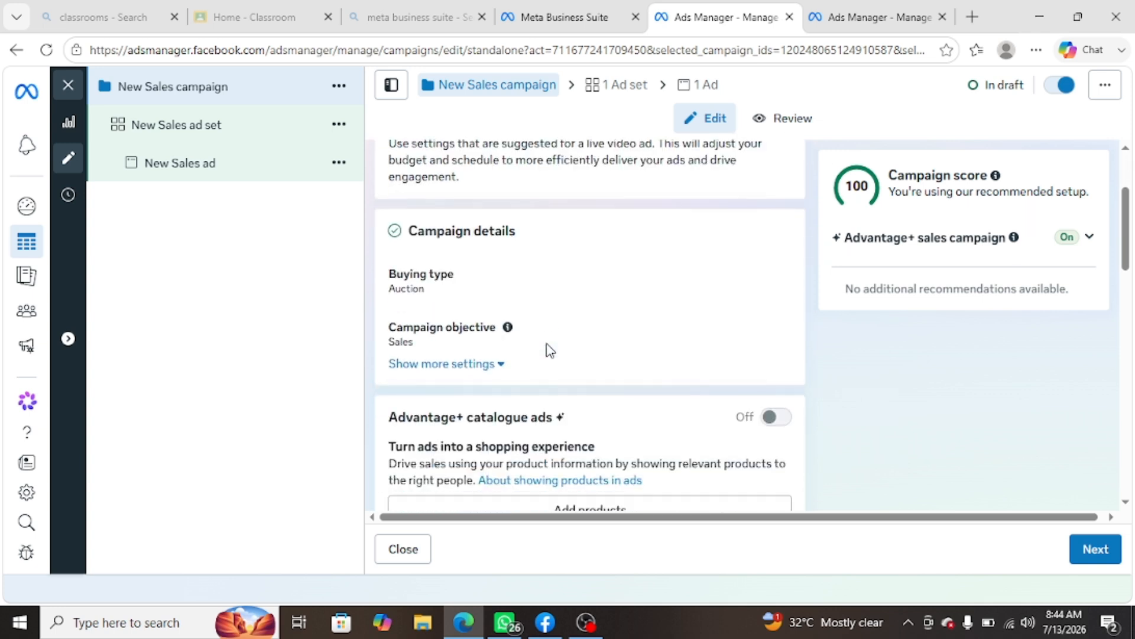
left_click_drag(409, 231, 515, 231)
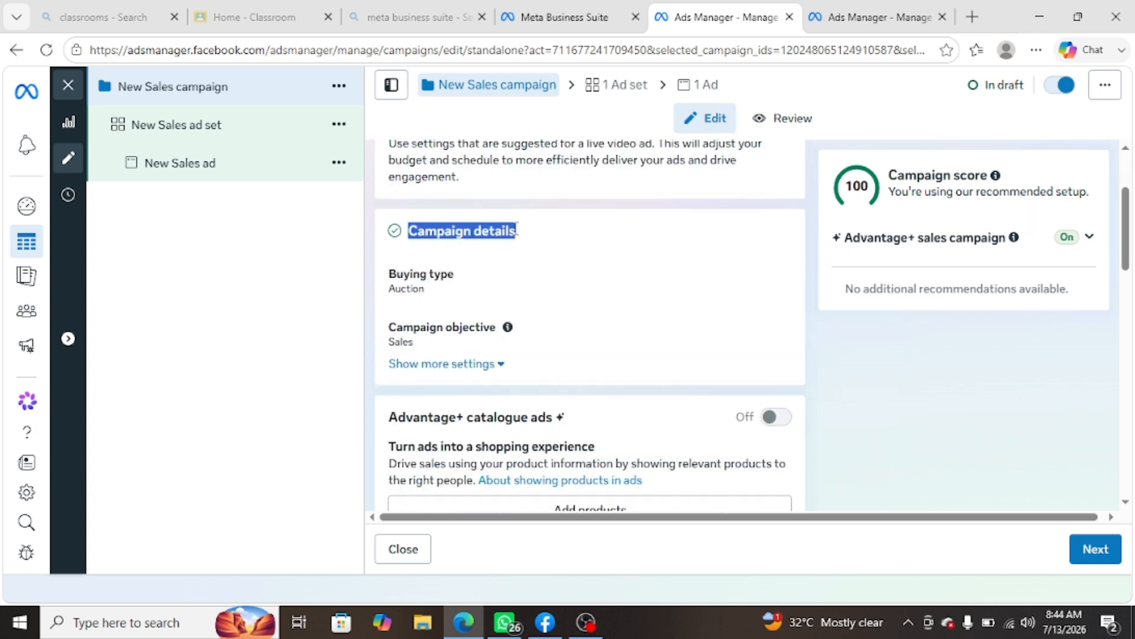
left_click_drag(388, 274, 457, 275)
left_click(978, 377)
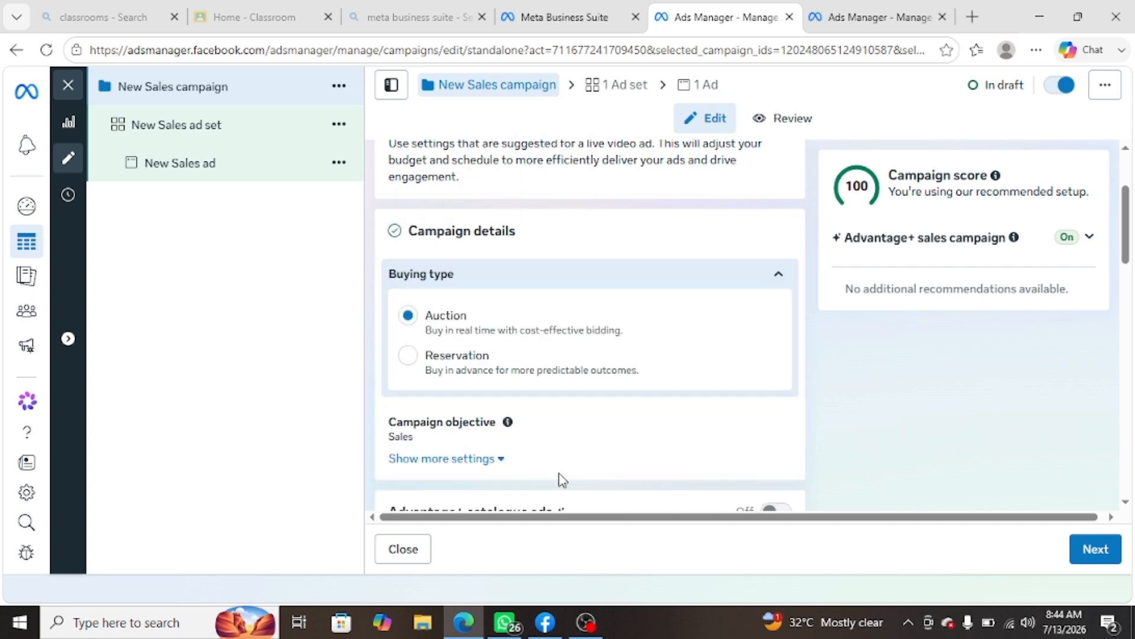
scroll(539, 431, "down", 1)
scroll(539, 431, "down", 2)
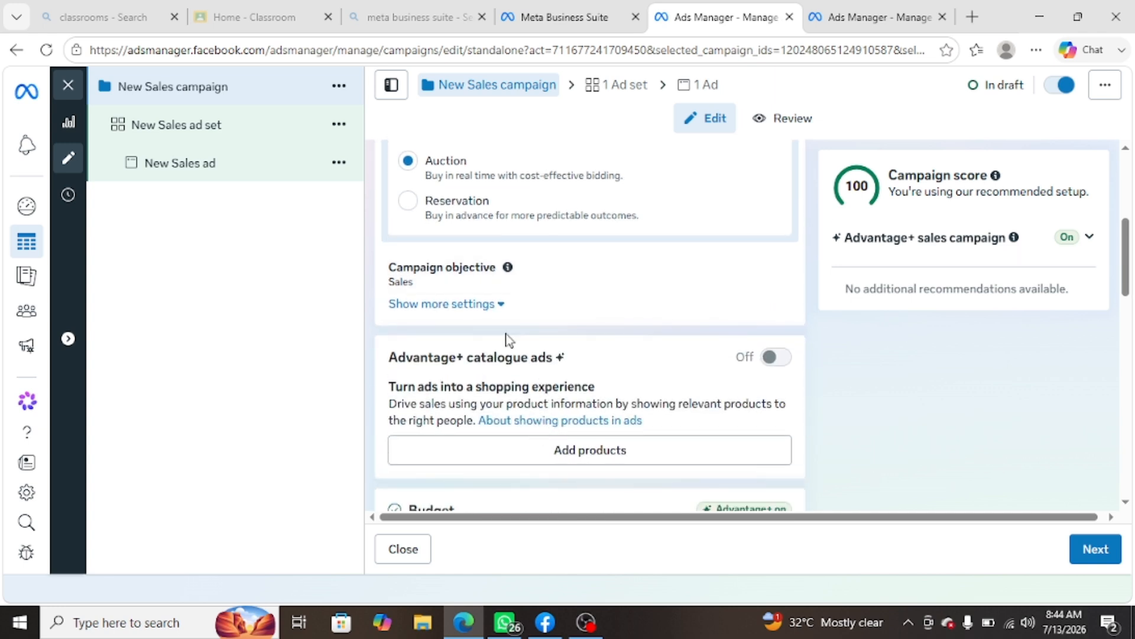
left_click(437, 305)
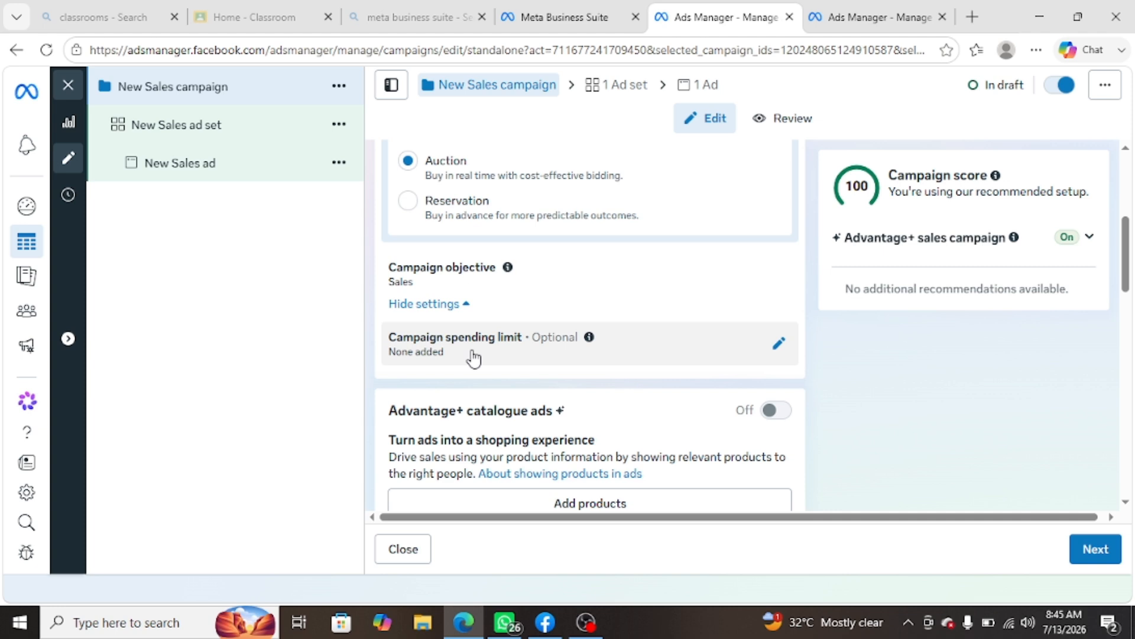
Step: Examine the Advantage+ catalogue ads section and the campaign's Budget strategy options
scroll(473, 358, "down", 3)
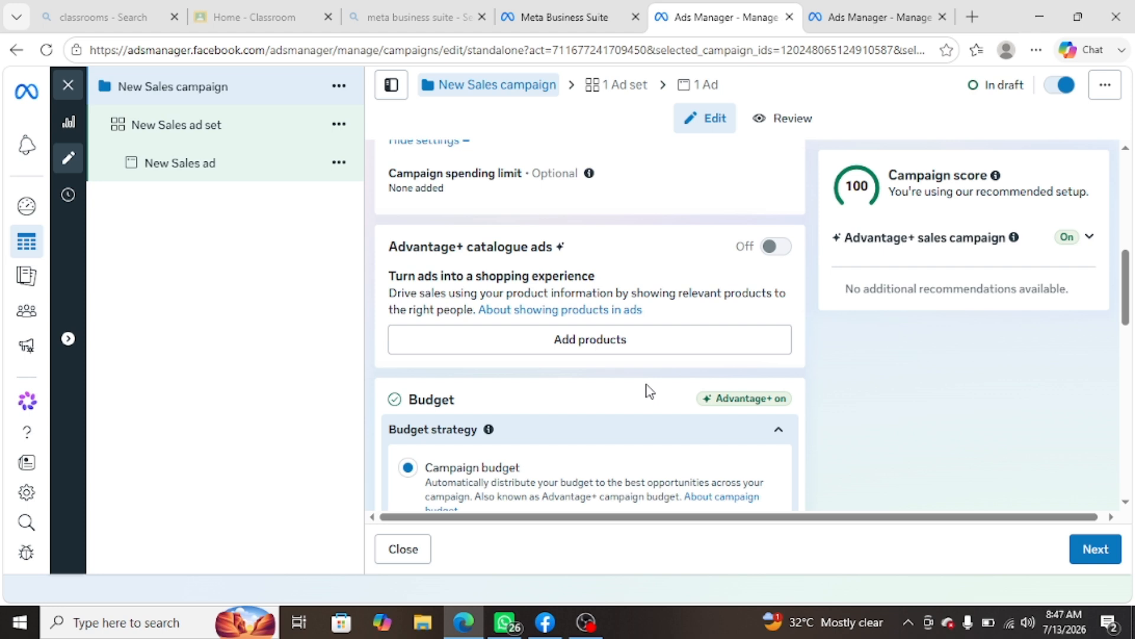
scroll(650, 391, "down", 3)
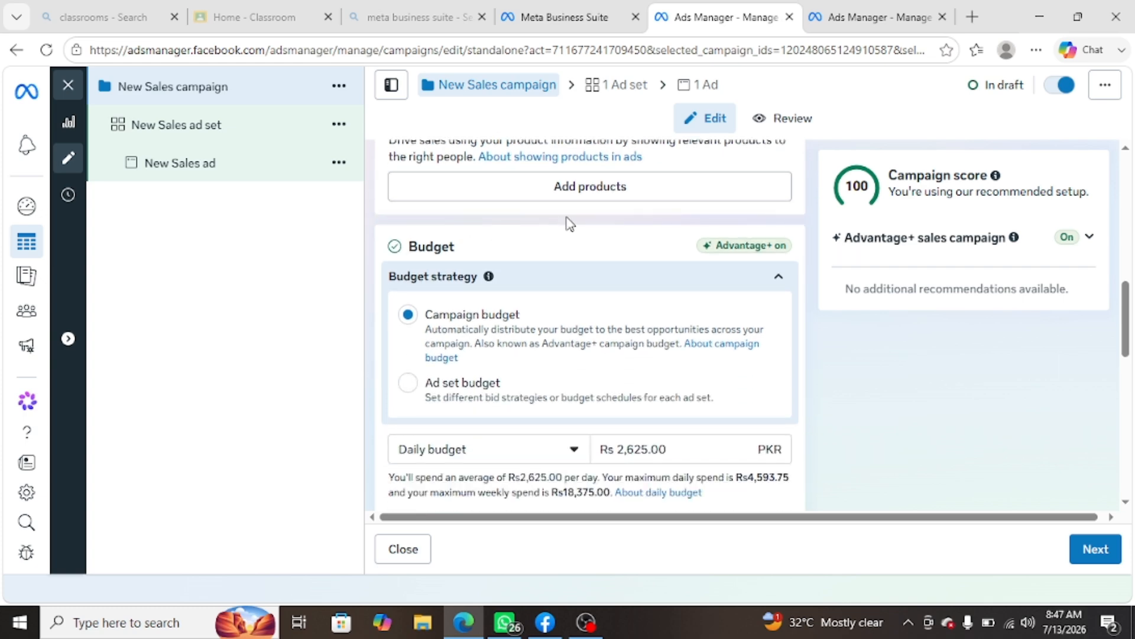
scroll(569, 223, "up", 3)
scroll(586, 287, "down", 5)
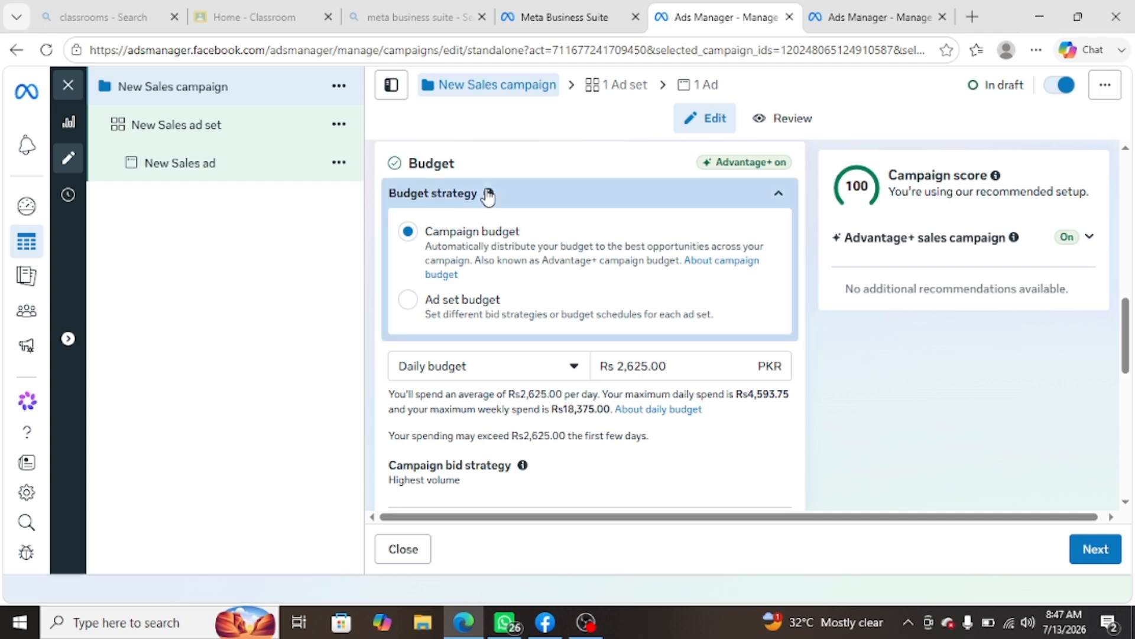
mouse_move(488, 194)
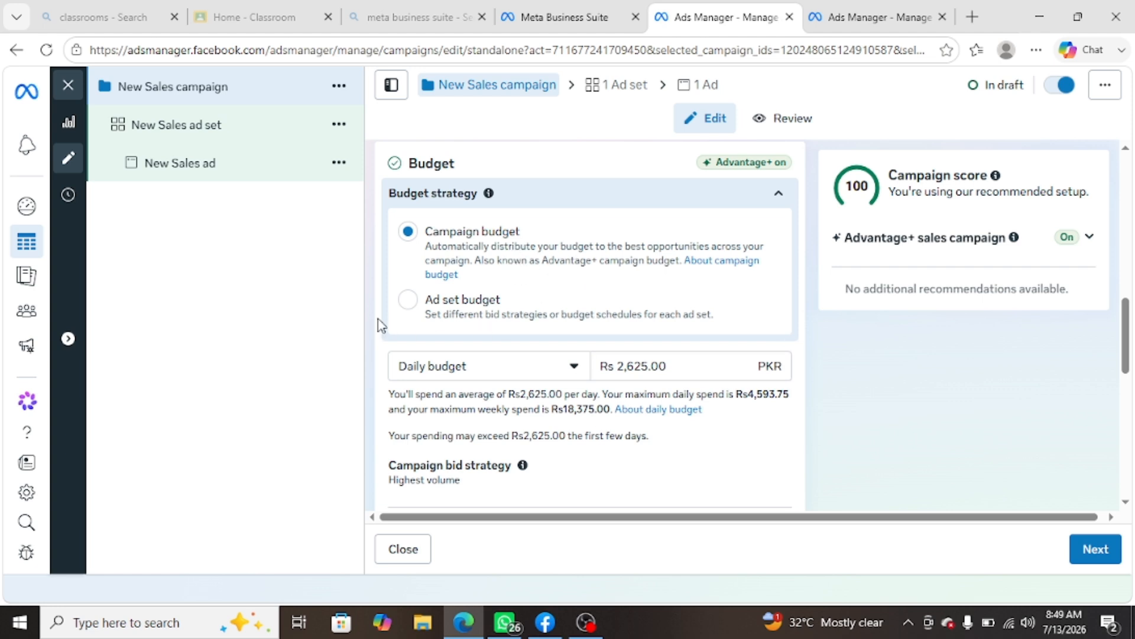
Step: View the Daily and Lifetime budget choices and open the budget amount for editing
scroll(726, 349, "down", 3)
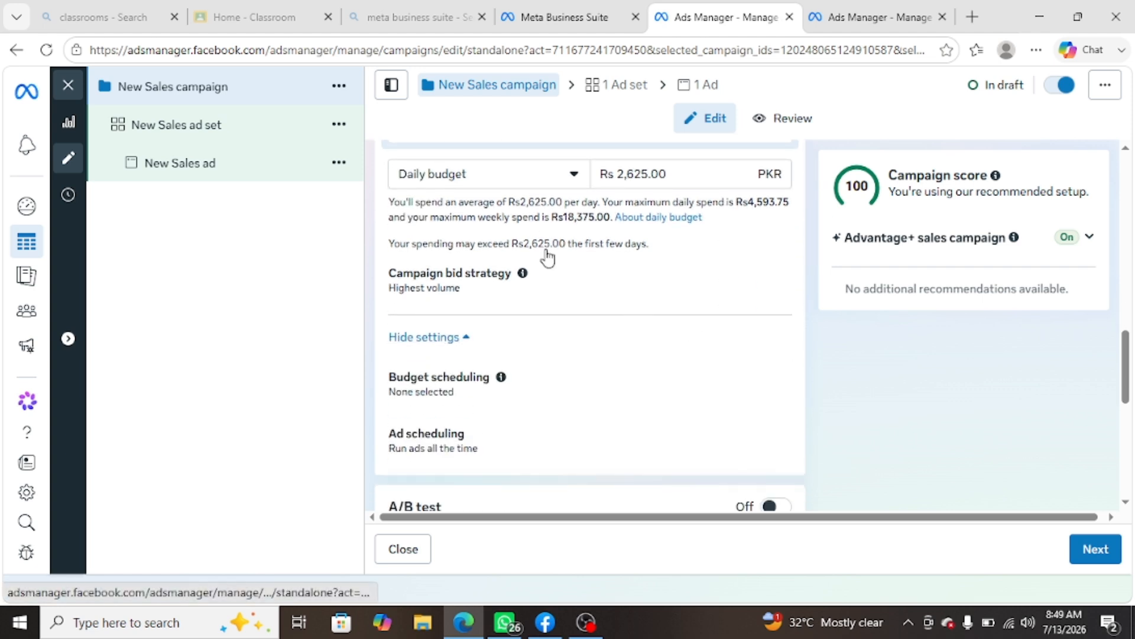
left_click(484, 193)
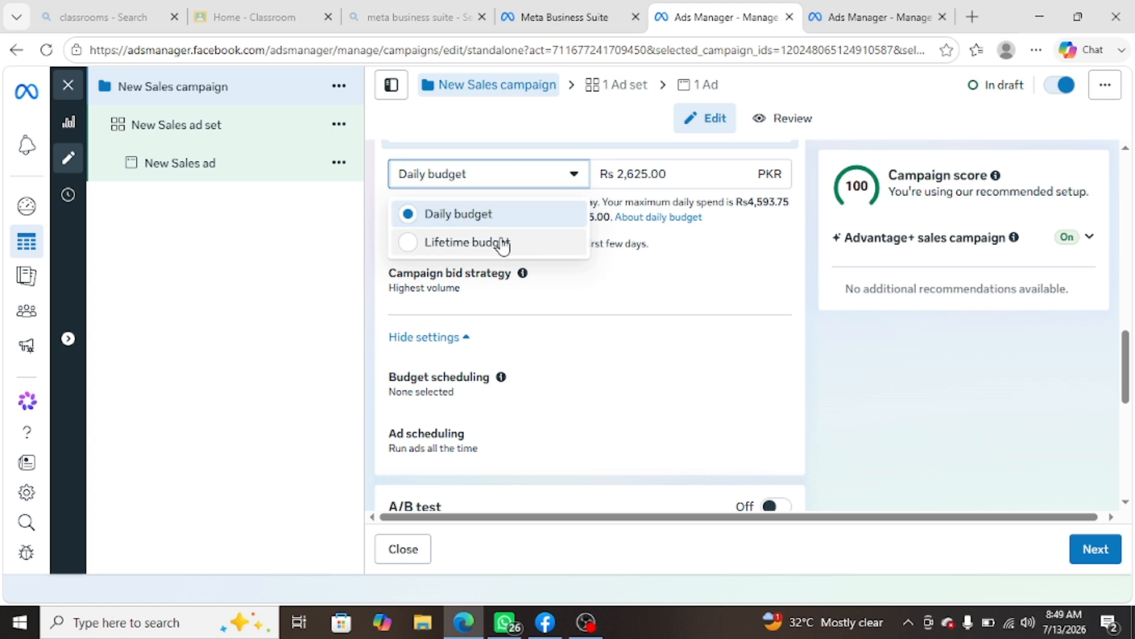
left_click(684, 175)
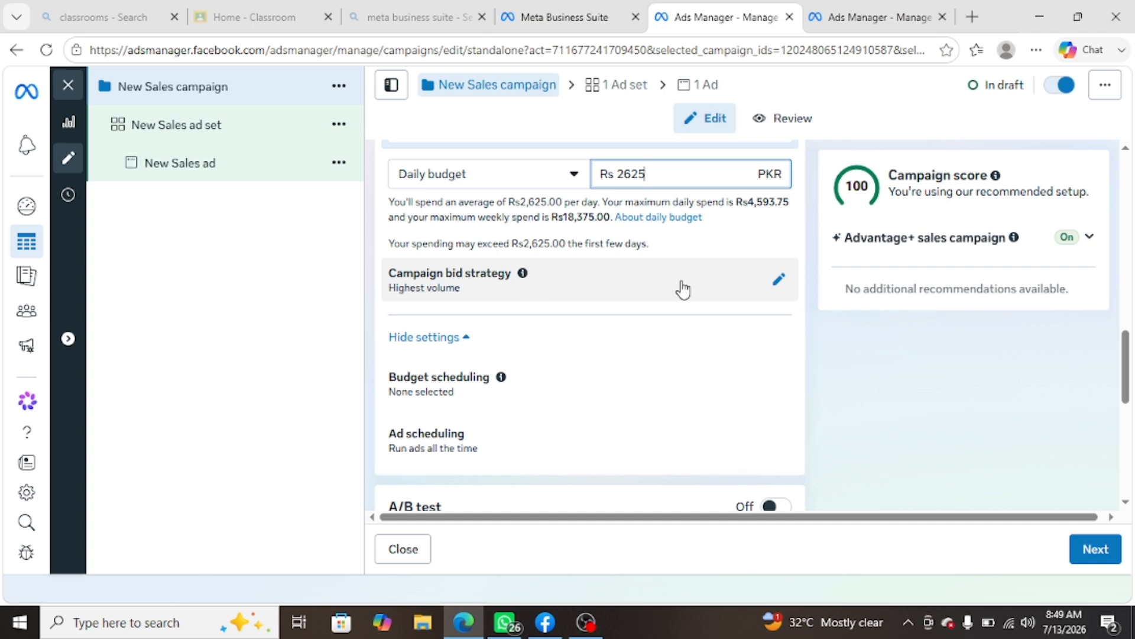
Step: Examine the Campaign bid strategy options, including Highest volume, Cost per result goal, ROAS goal and Bid cap
left_click(782, 294)
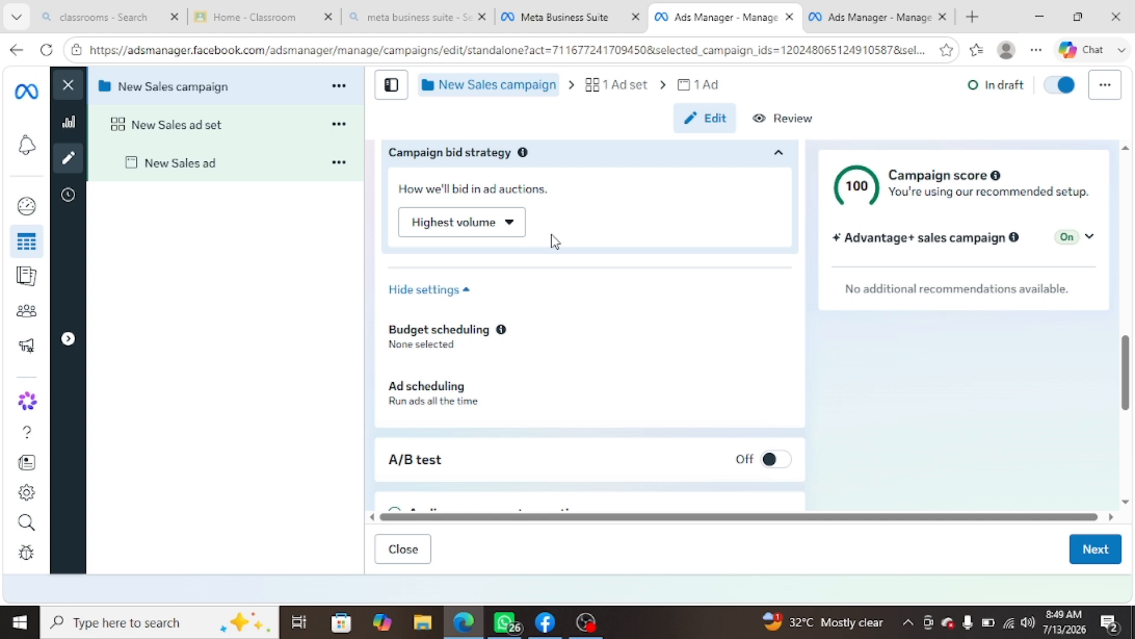
left_click_drag(484, 189, 577, 198)
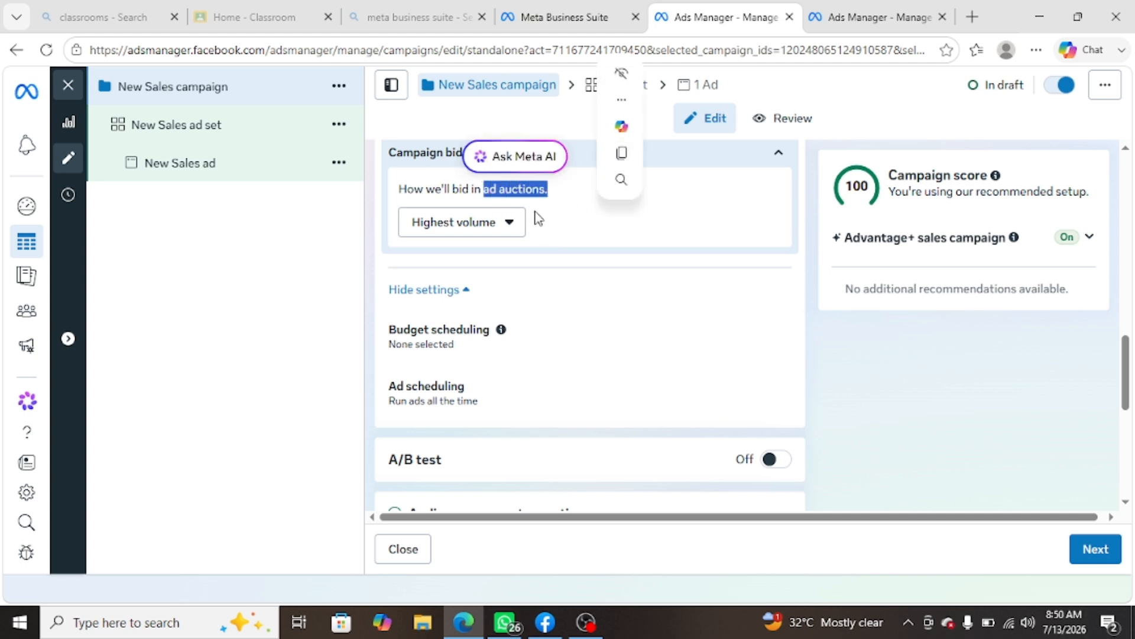
left_click(506, 223)
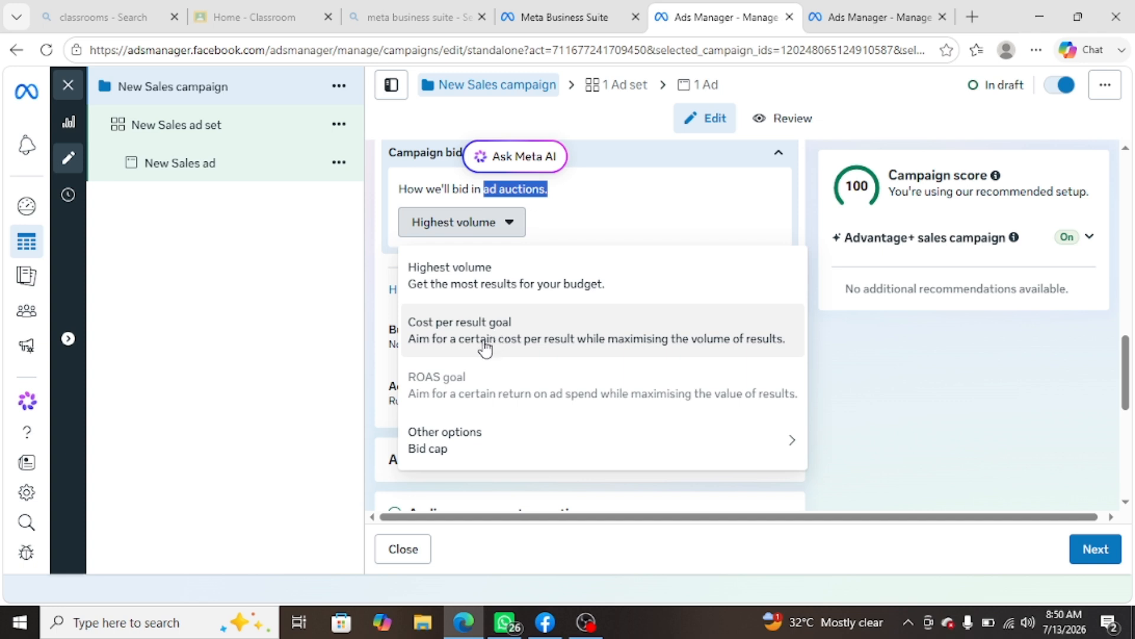
mouse_move(485, 392)
mouse_move(473, 452)
mouse_move(505, 372)
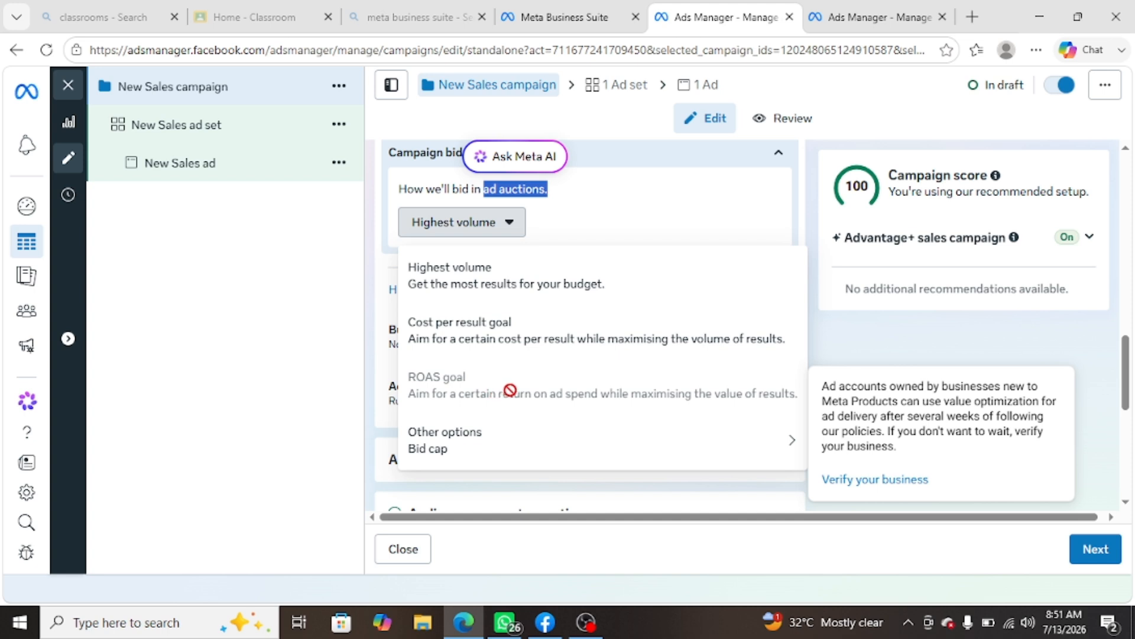
mouse_move(488, 453)
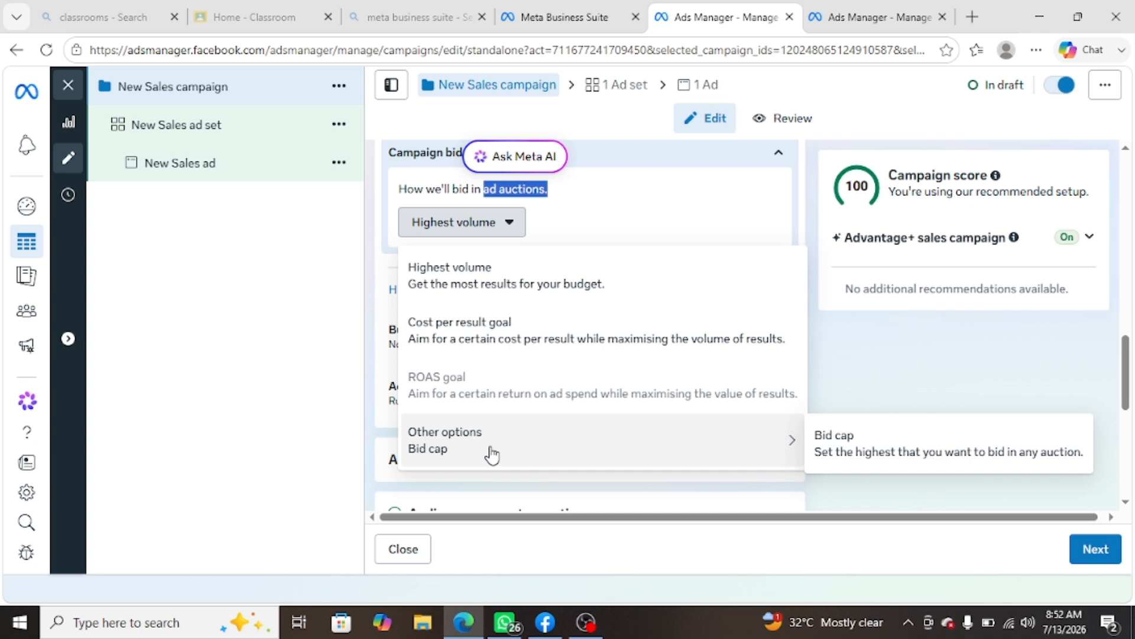
scroll(491, 455, "down", 2)
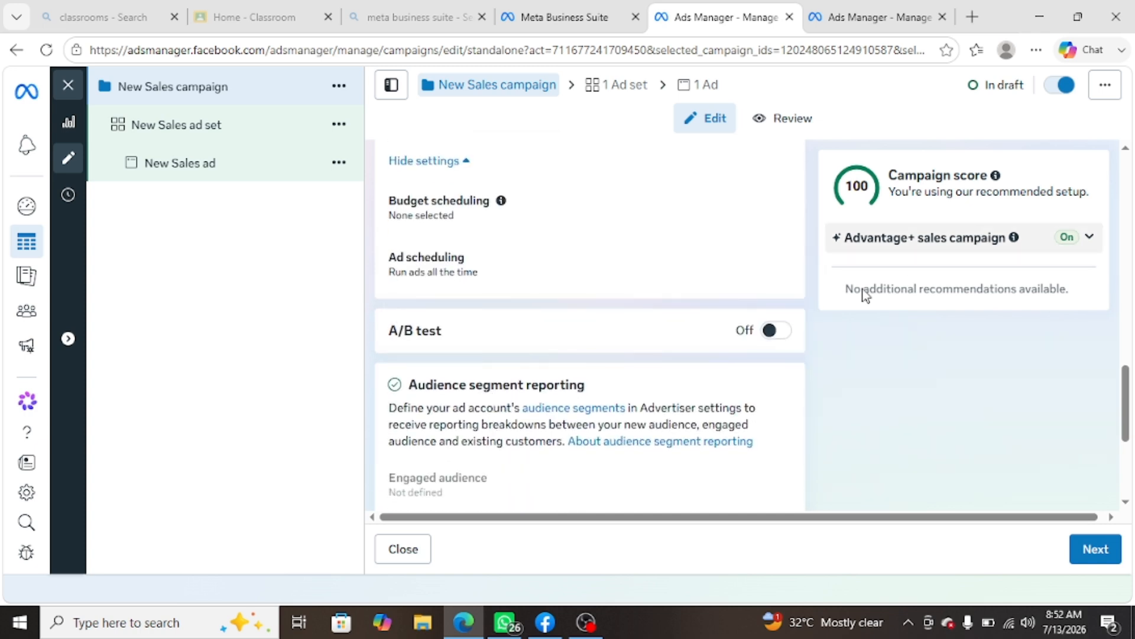
scroll(664, 217, "up", 2)
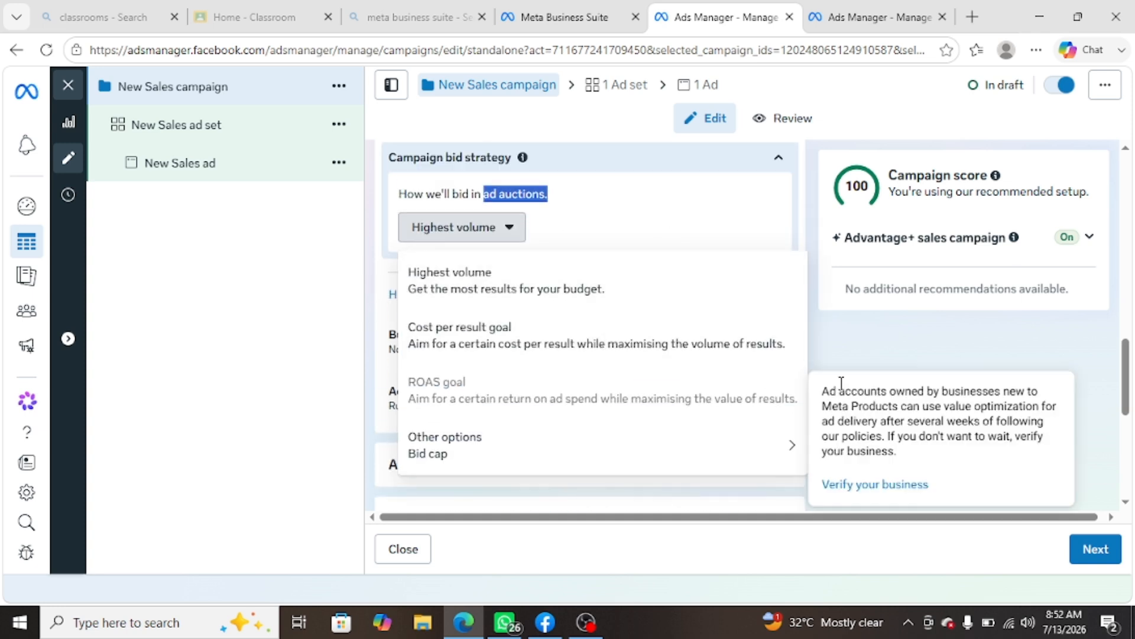
left_click(838, 354)
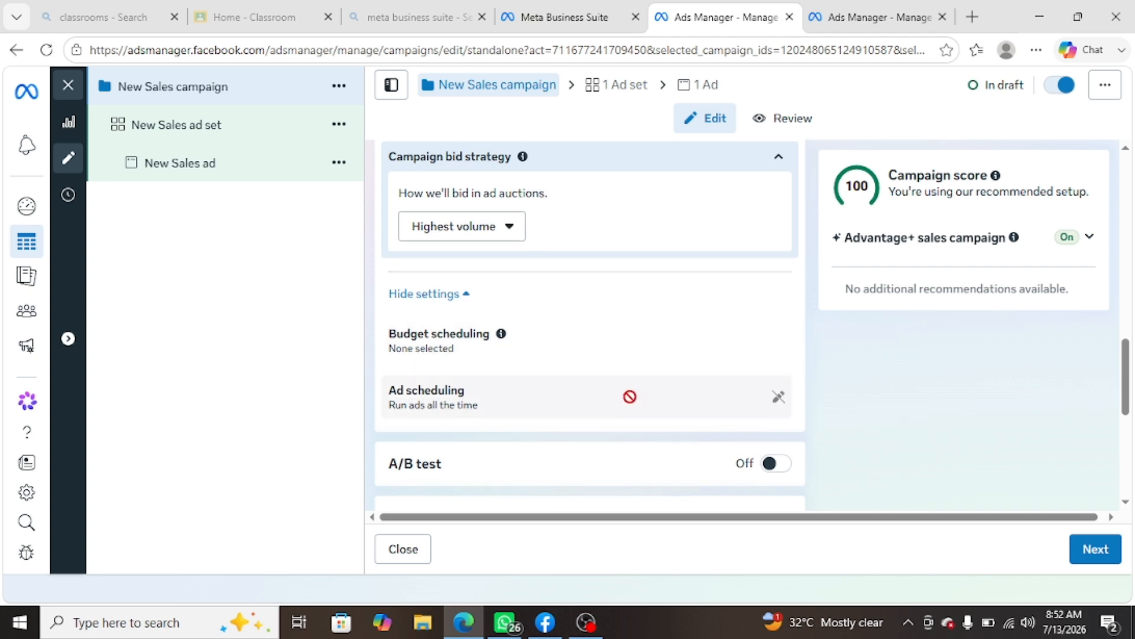
Step: Turn on the A/B test to view its settings and turn it back off
scroll(630, 396, "down", 3)
mouse_move(456, 256)
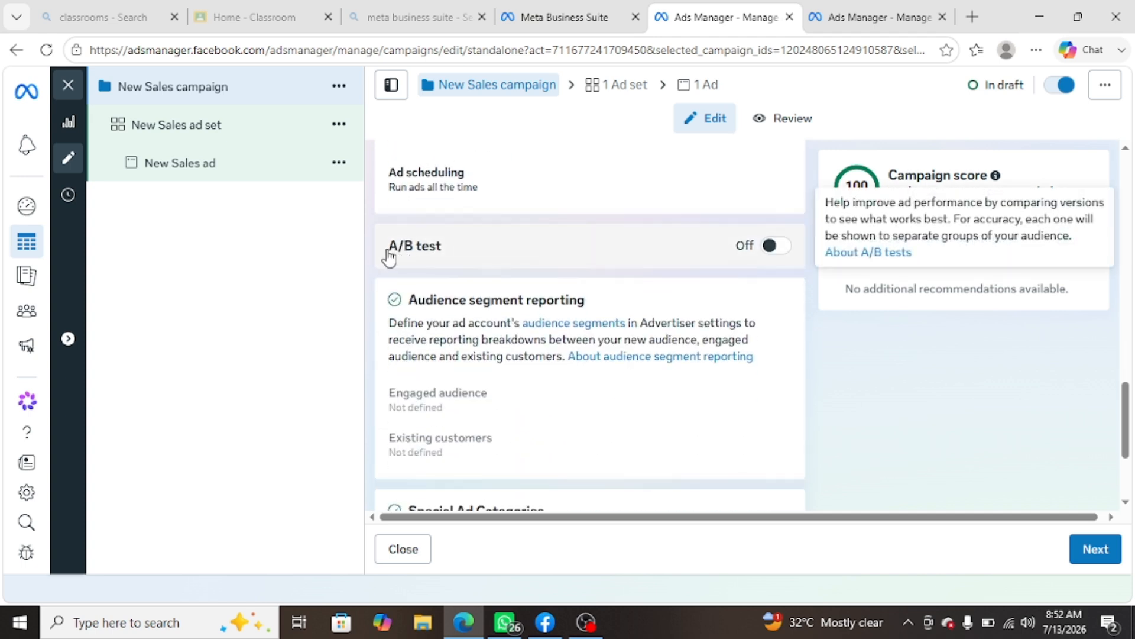
left_click_drag(388, 258, 436, 264)
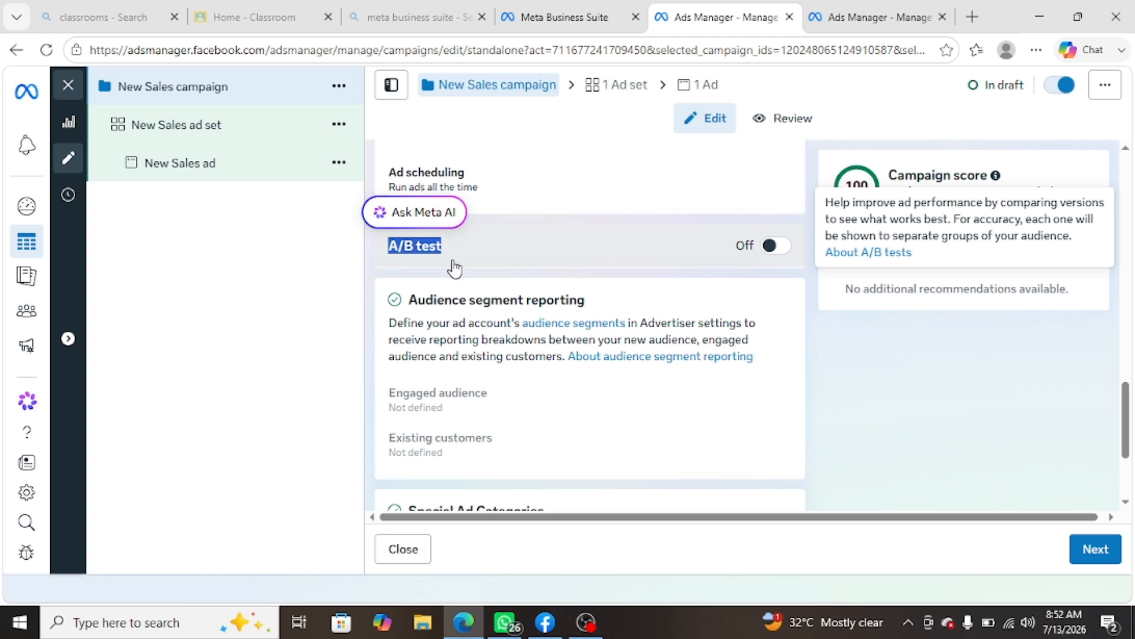
left_click(454, 268)
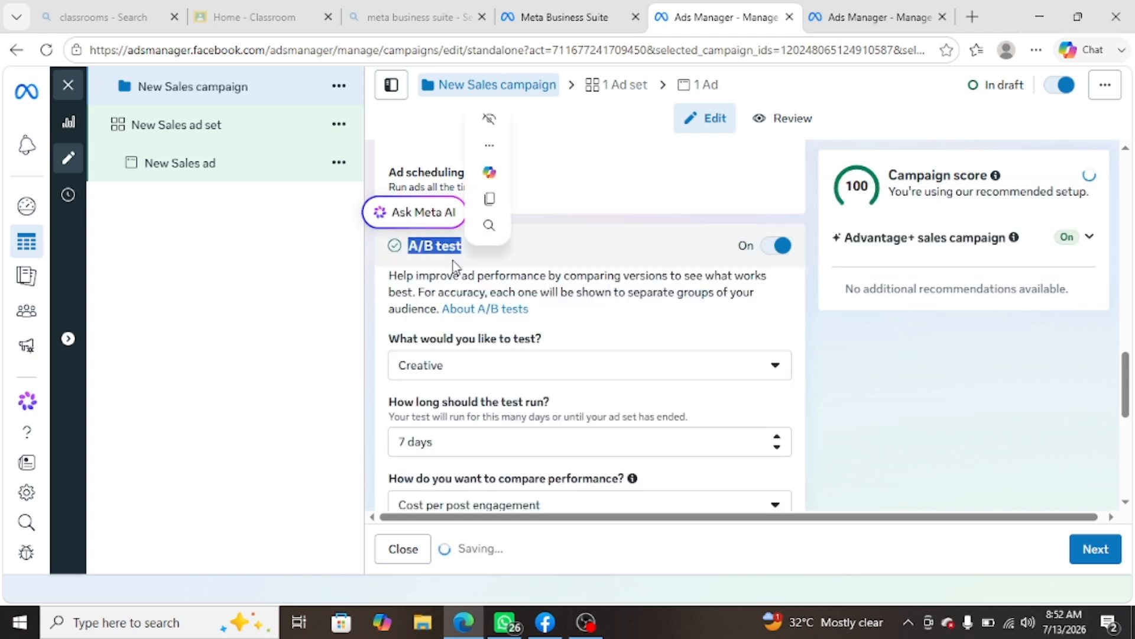
left_click(774, 247)
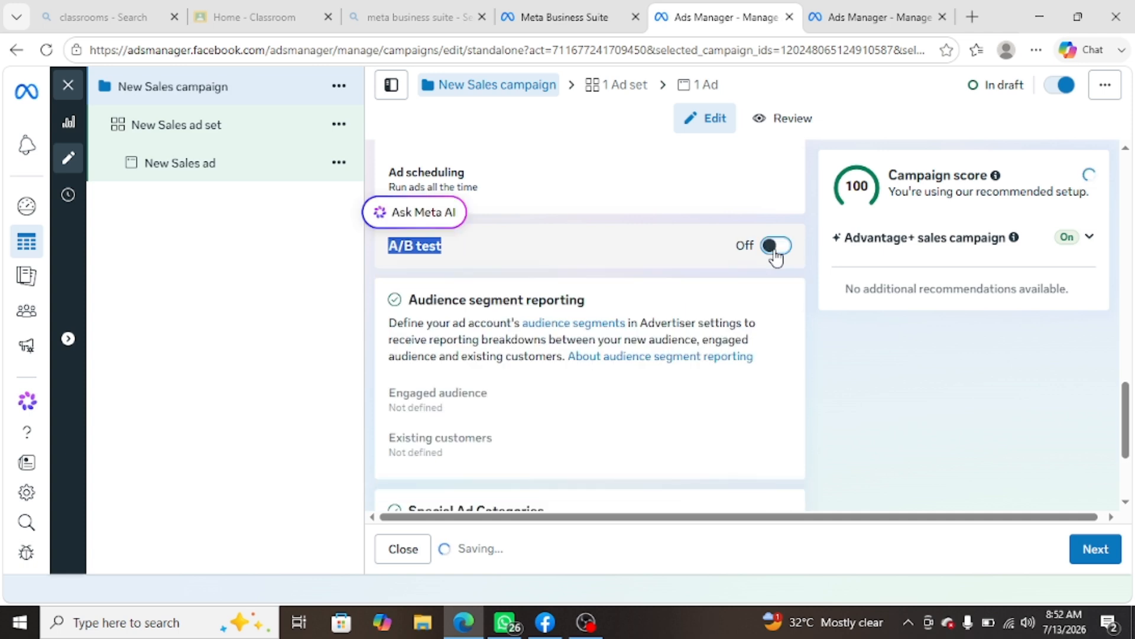
left_click(682, 253)
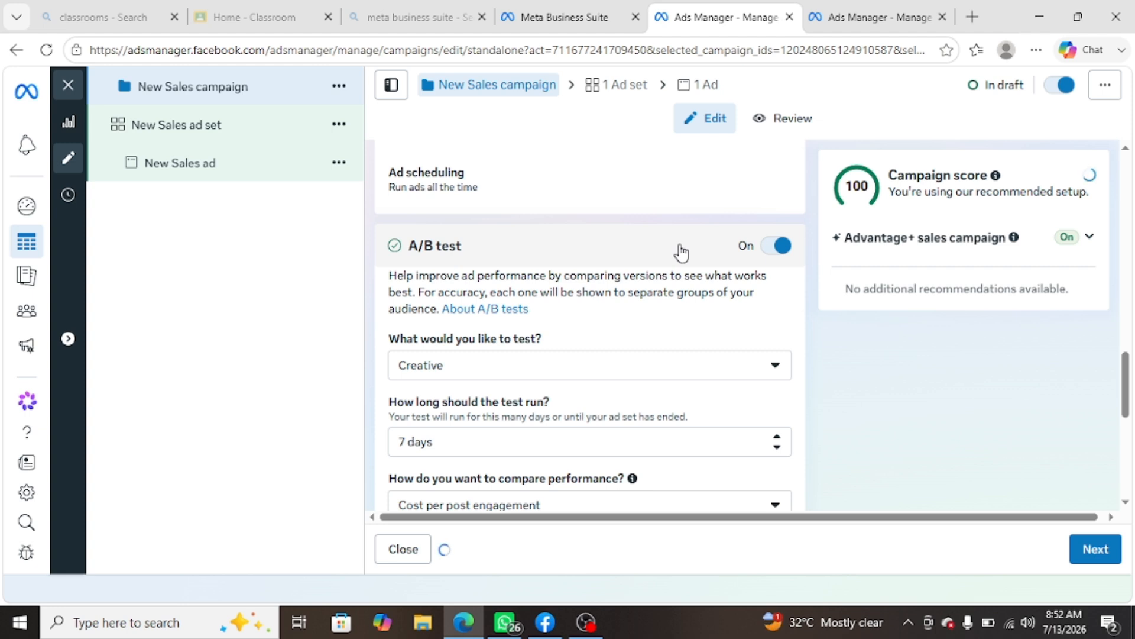
left_click(776, 246)
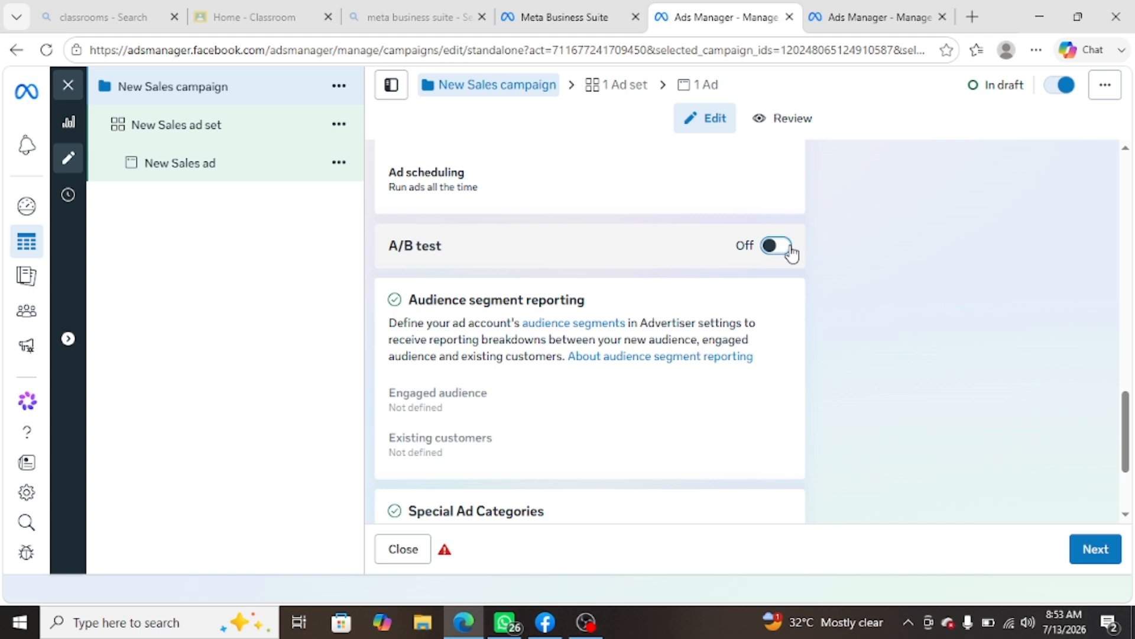
Step: Review the Special Ad Categories section, continue to the ad set settings and highlight the ad set name
scroll(539, 359, "down", 3)
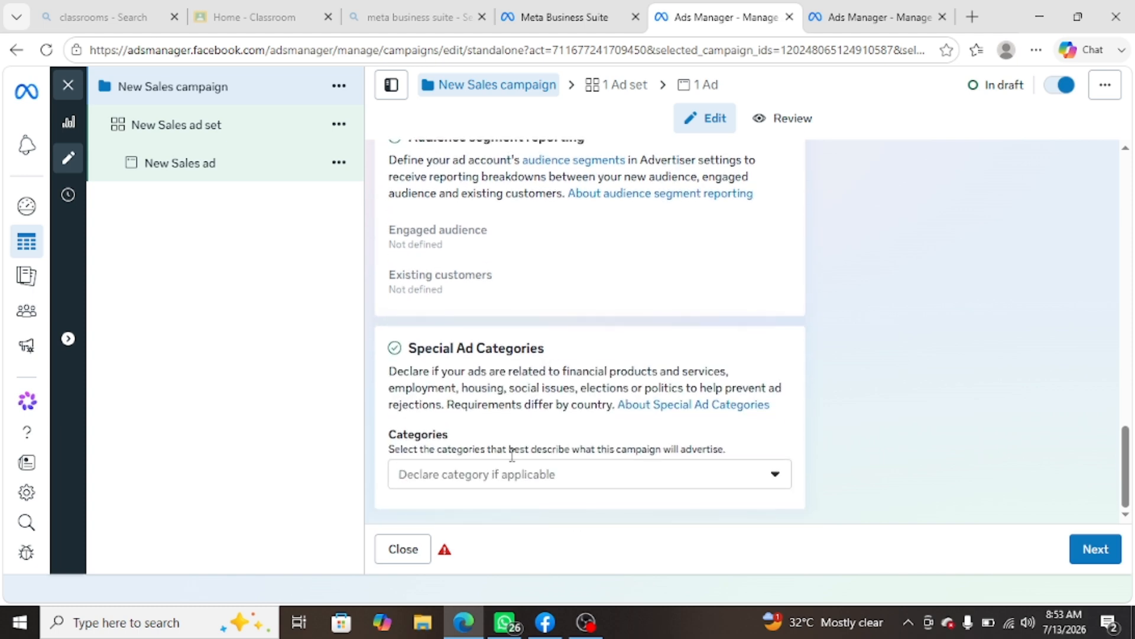
left_click(1094, 553)
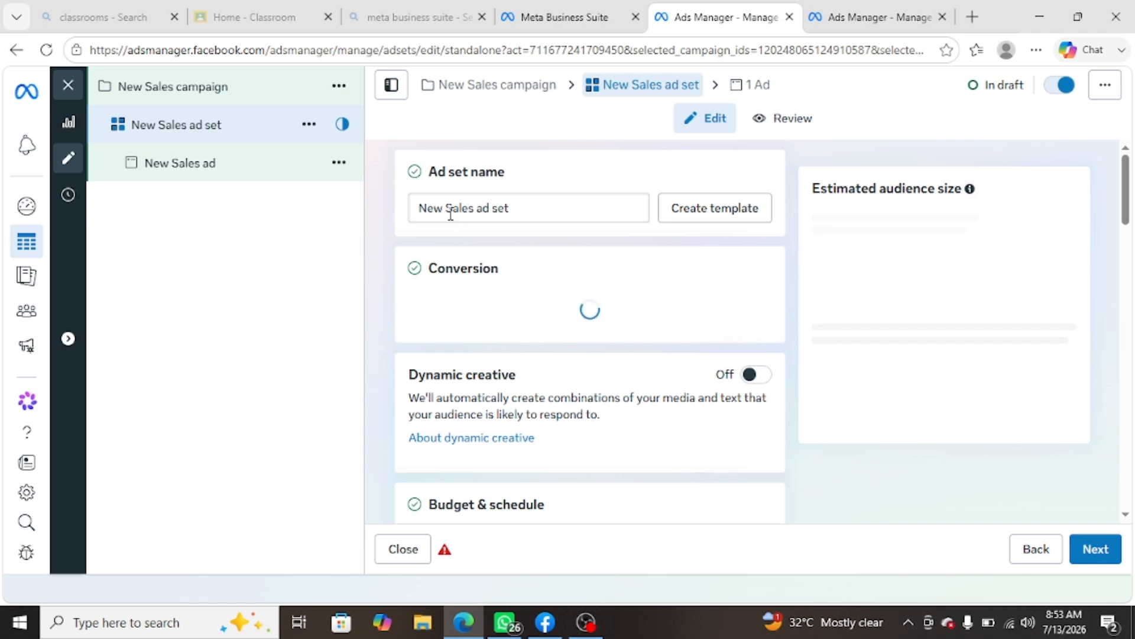
left_click_drag(520, 208, 418, 213)
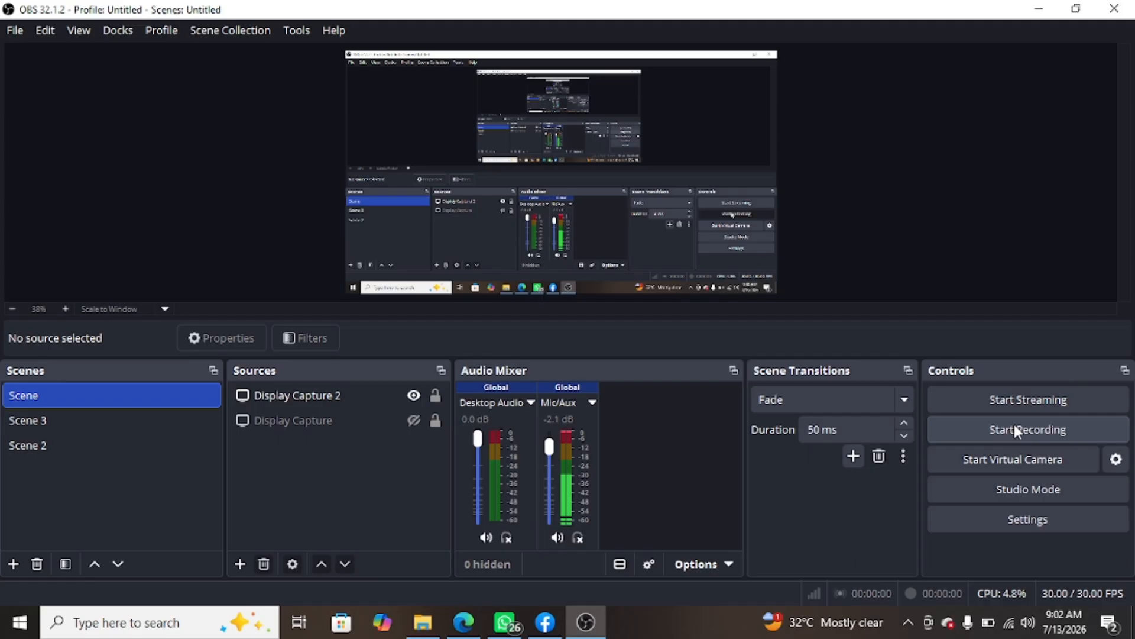
left_click(1014, 431)
left_click(464, 622)
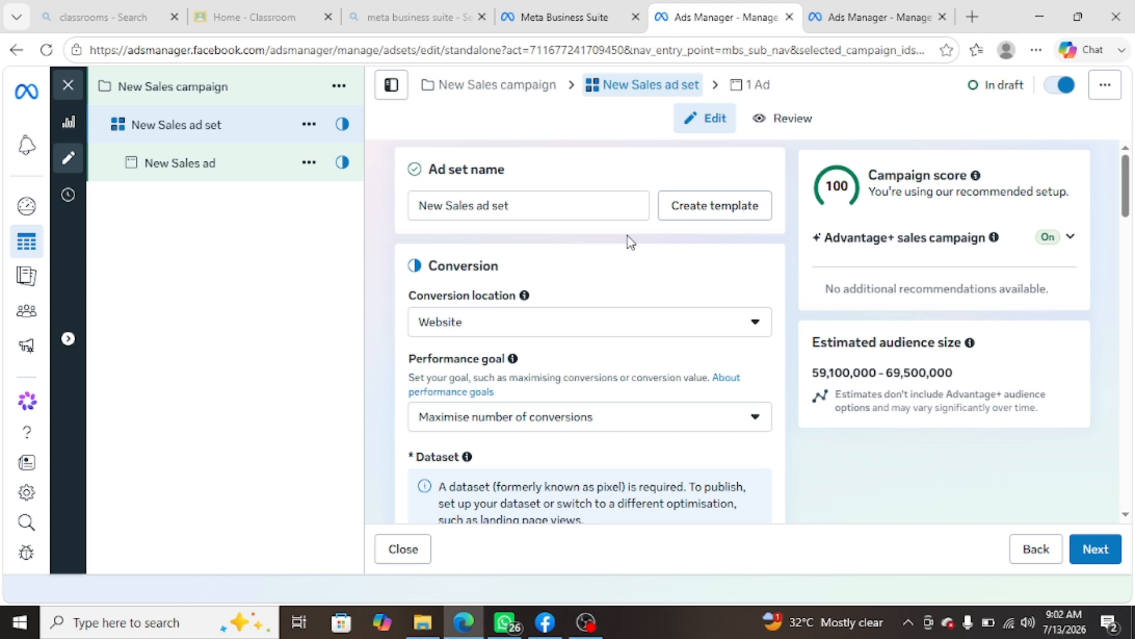
Step: Examine the ad set name and the Multiple and Single options for the Conversion location
left_click_drag(508, 205, 405, 212)
left_click(596, 329)
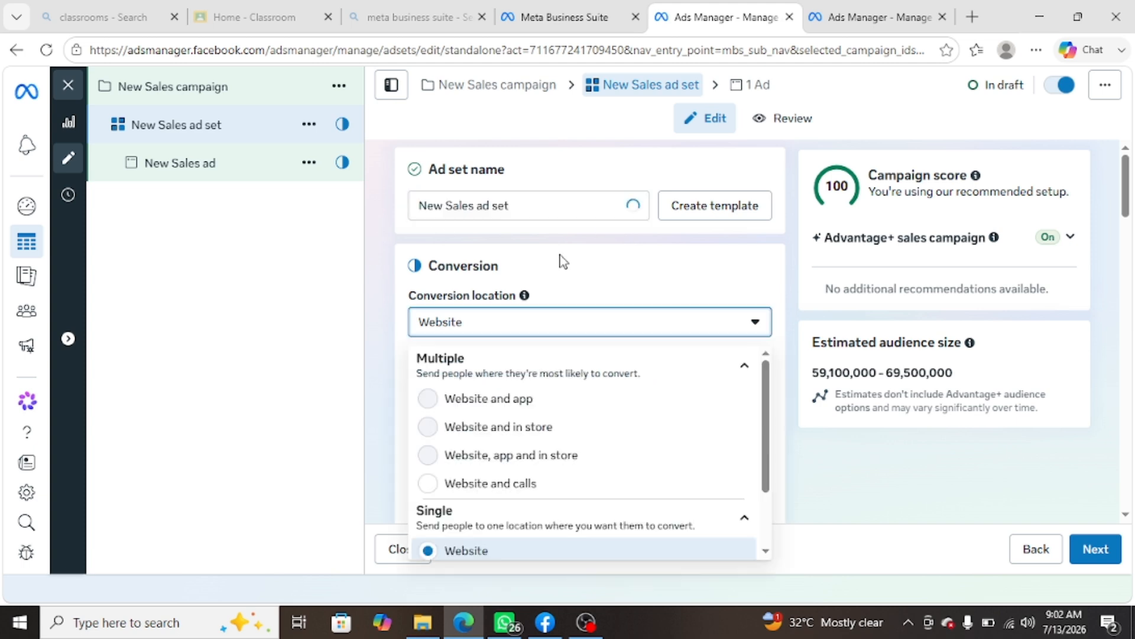
left_click(534, 269)
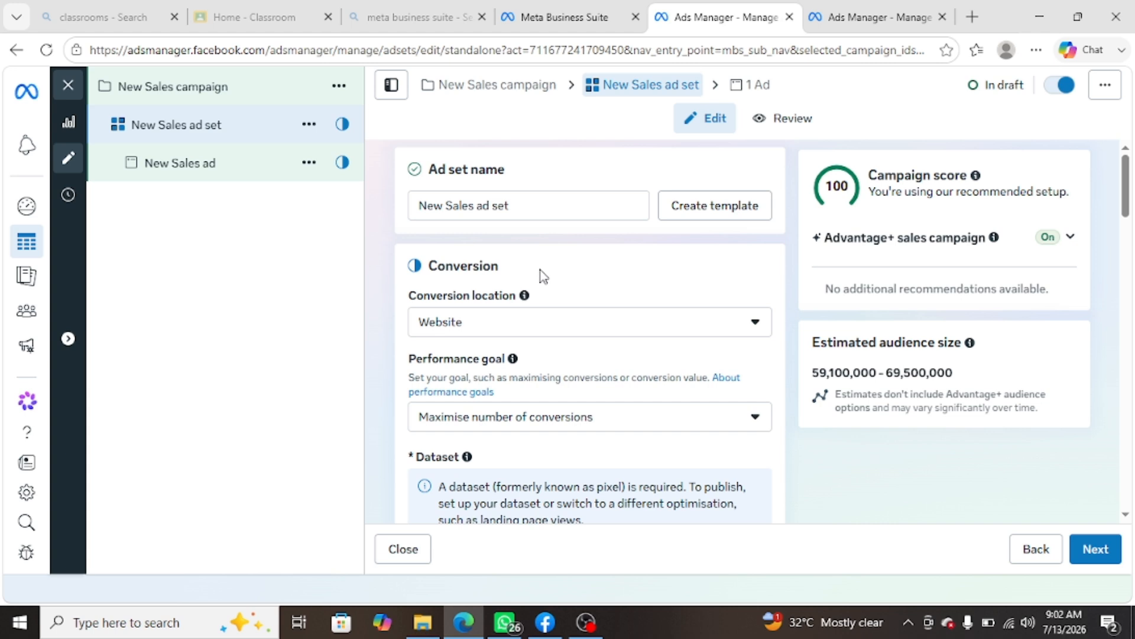
left_click(471, 331)
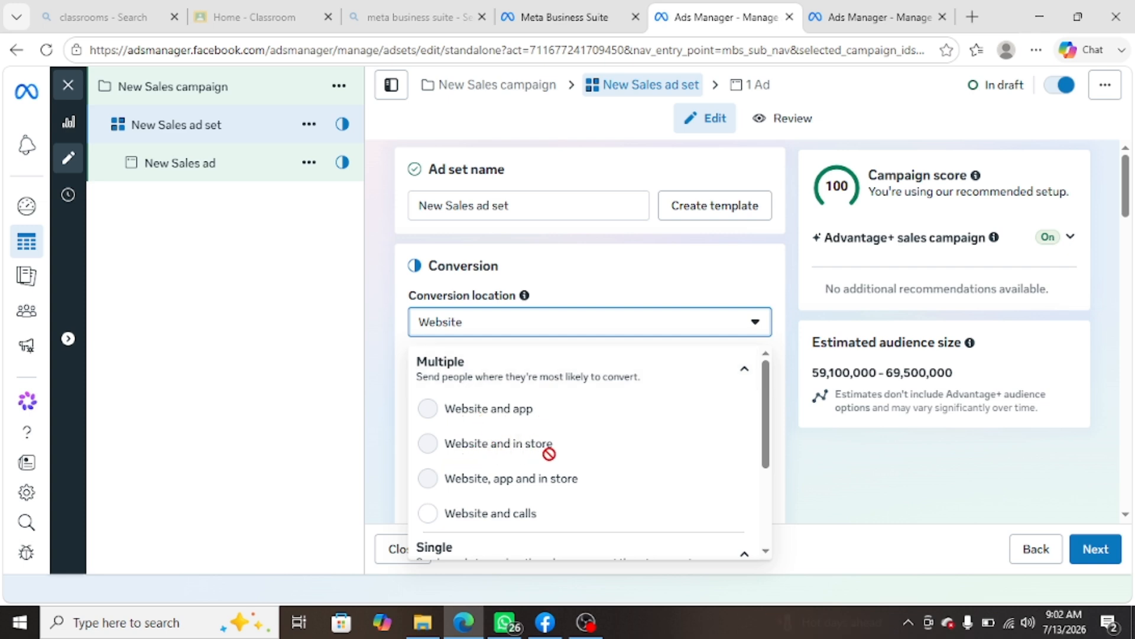
scroll(549, 454, "down", 2)
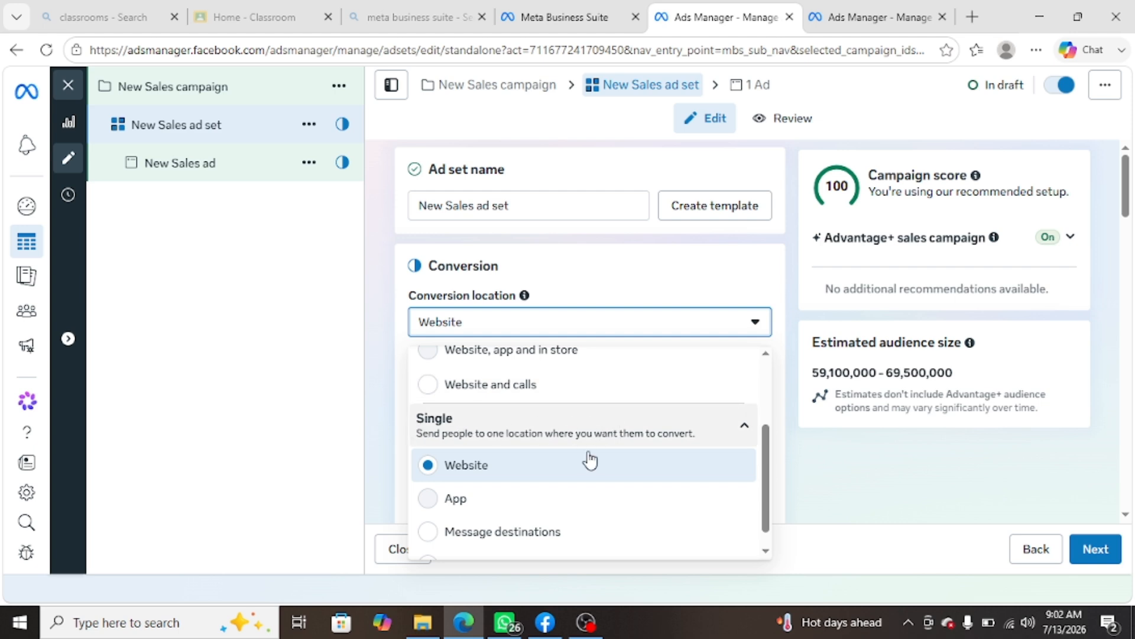
scroll(542, 503, "down", 1)
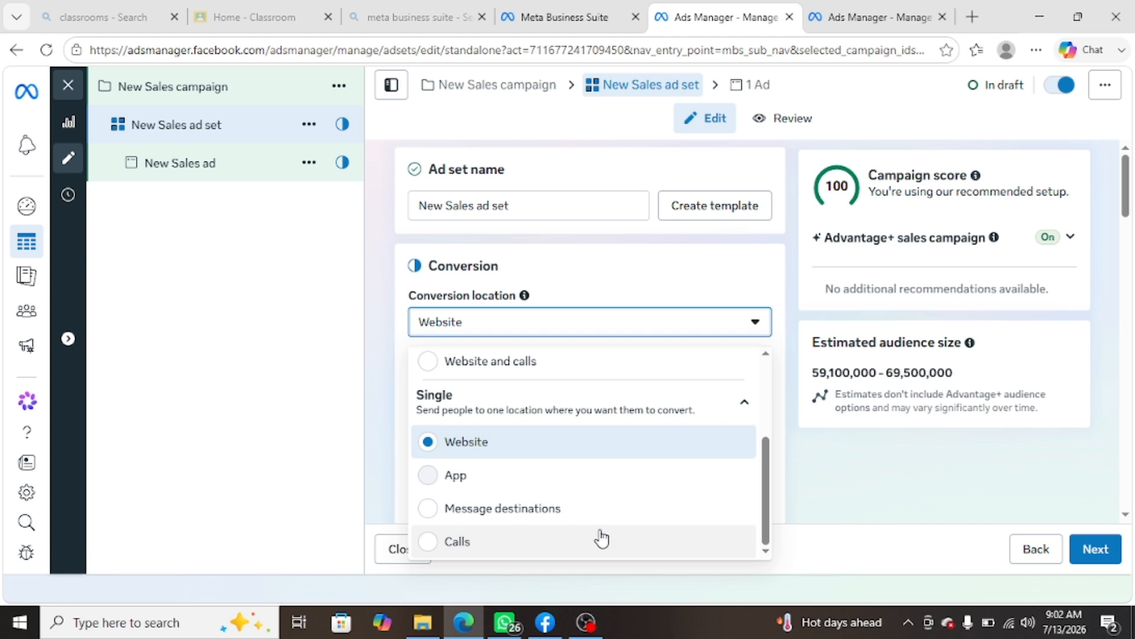
left_click(785, 364)
Step: Examine the Performance goal choices under Conversion goals and Other goals
scroll(554, 363, "down", 2)
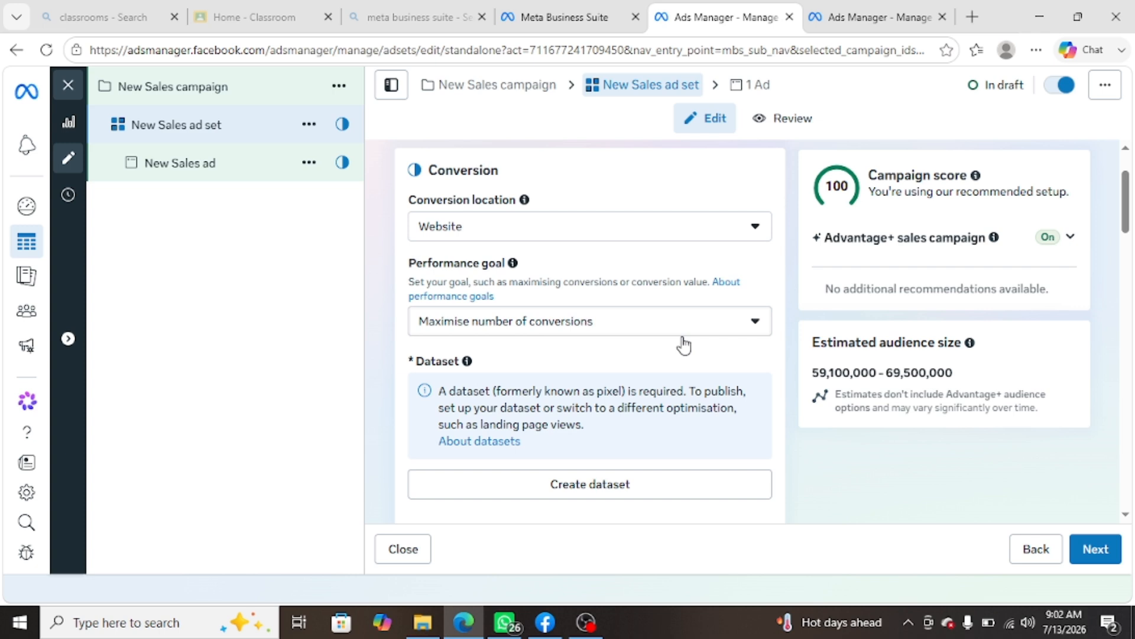
left_click(636, 329)
scroll(590, 397, "down", 2)
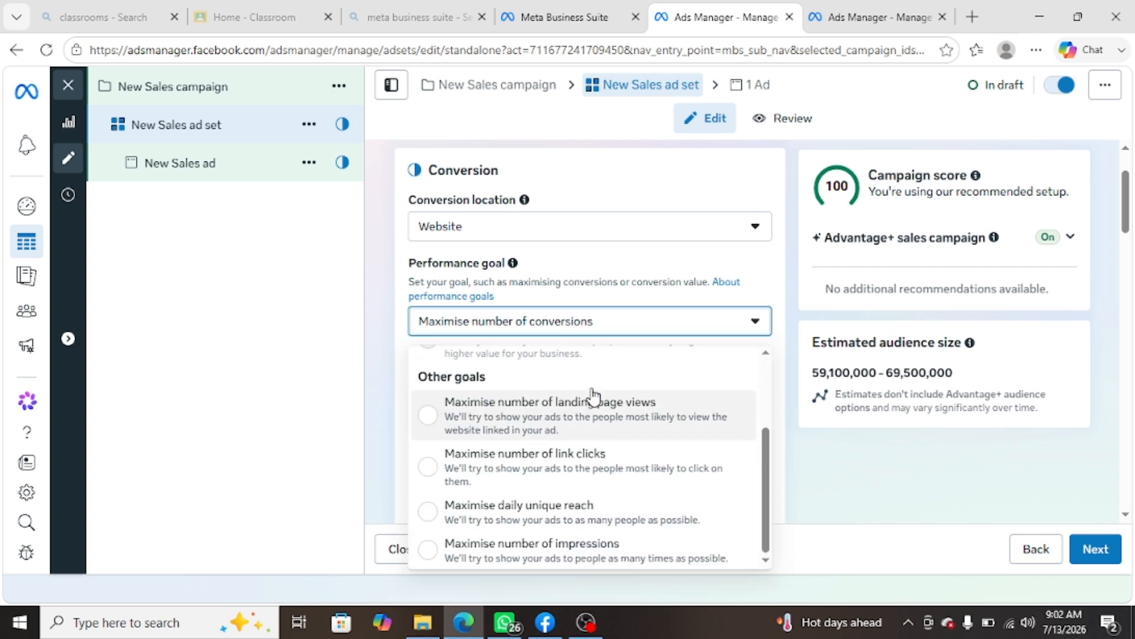
scroll(590, 398, "up", 2)
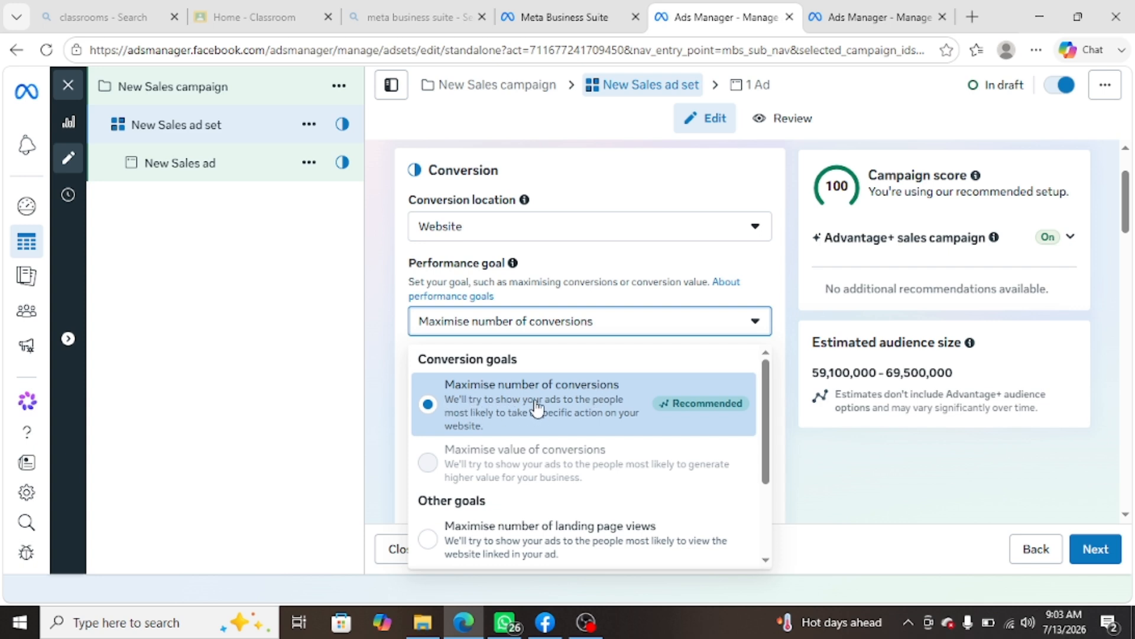
scroll(562, 456, "down", 3)
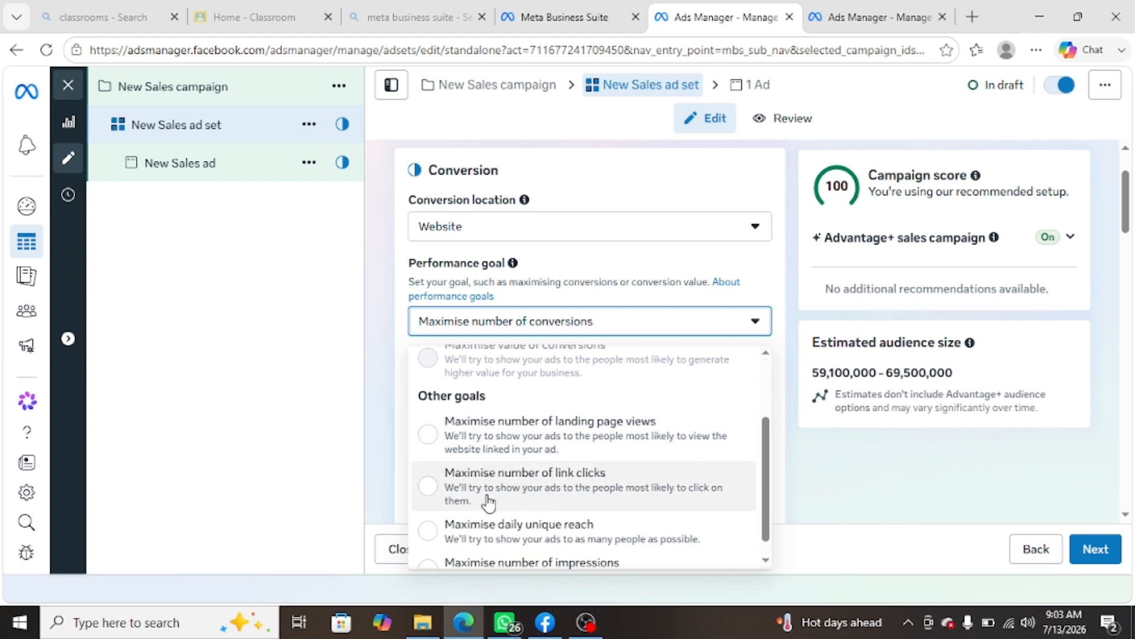
scroll(608, 497, "down", 1)
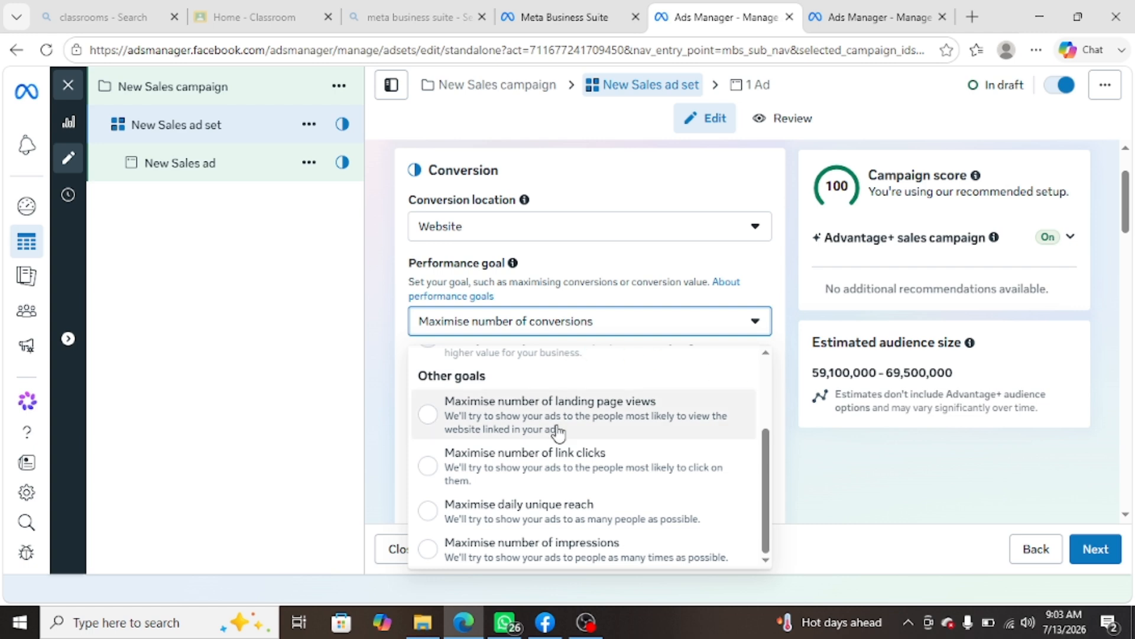
scroll(558, 427, "up", 3)
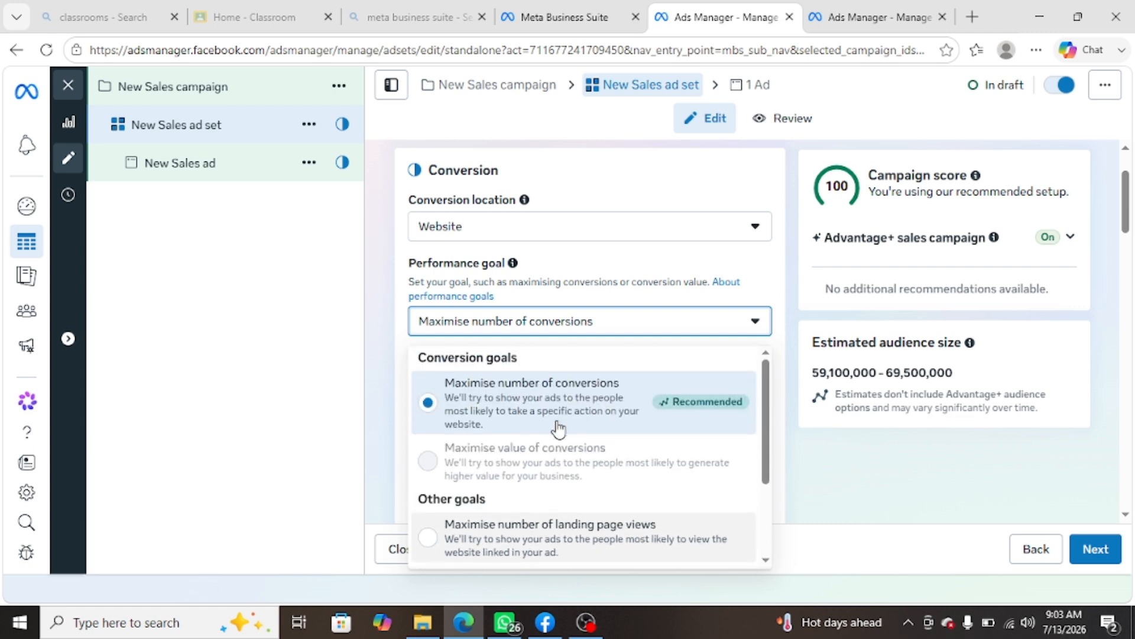
left_click(777, 417)
Step: View the Value rules settings and the Standard and Incremental choices for the Attribution model
scroll(564, 332, "down", 3)
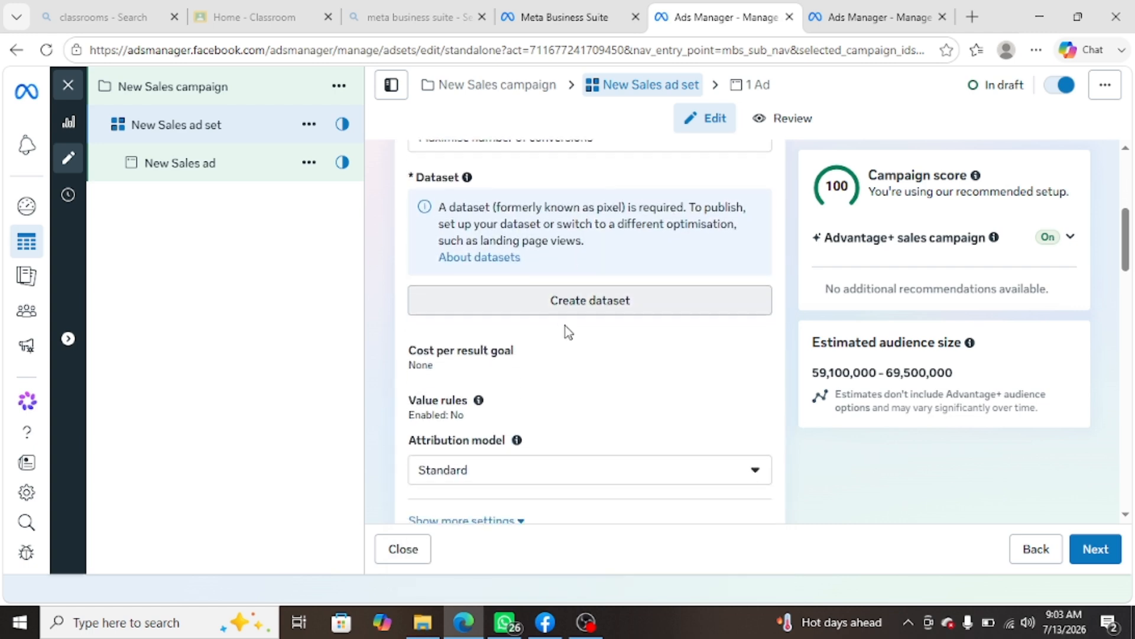
scroll(565, 325, "down", 2)
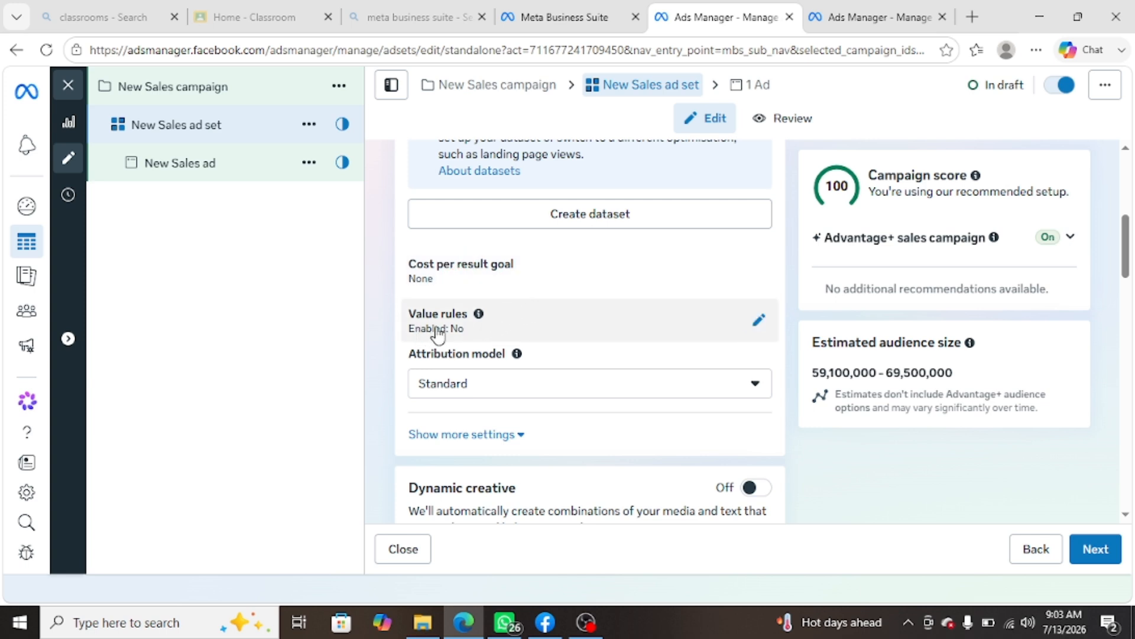
left_click(757, 321)
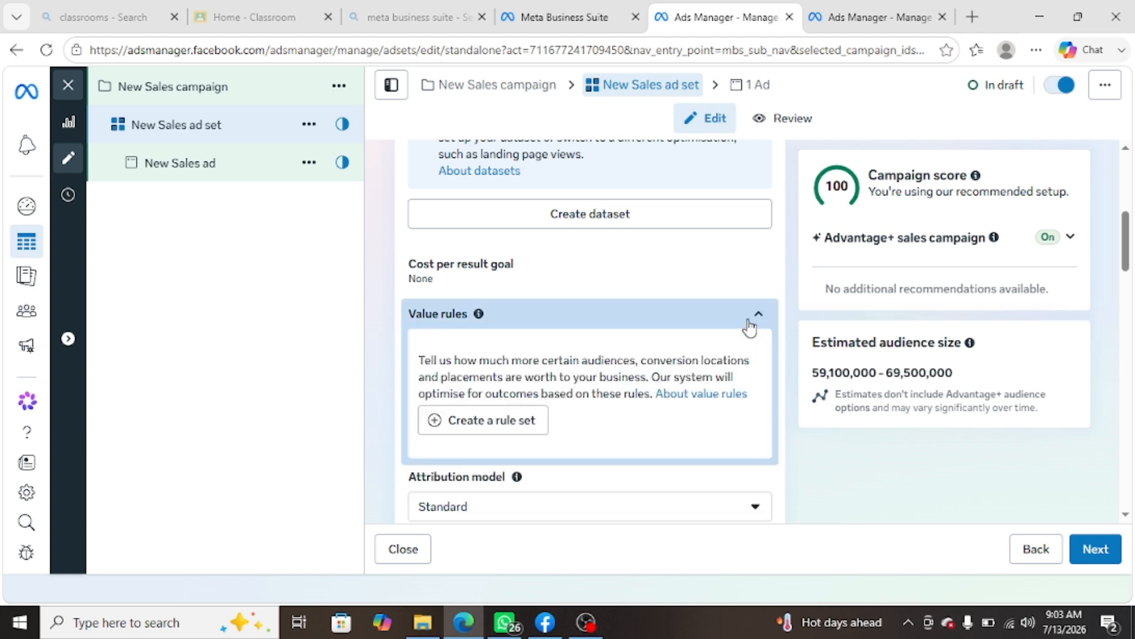
left_click(713, 307)
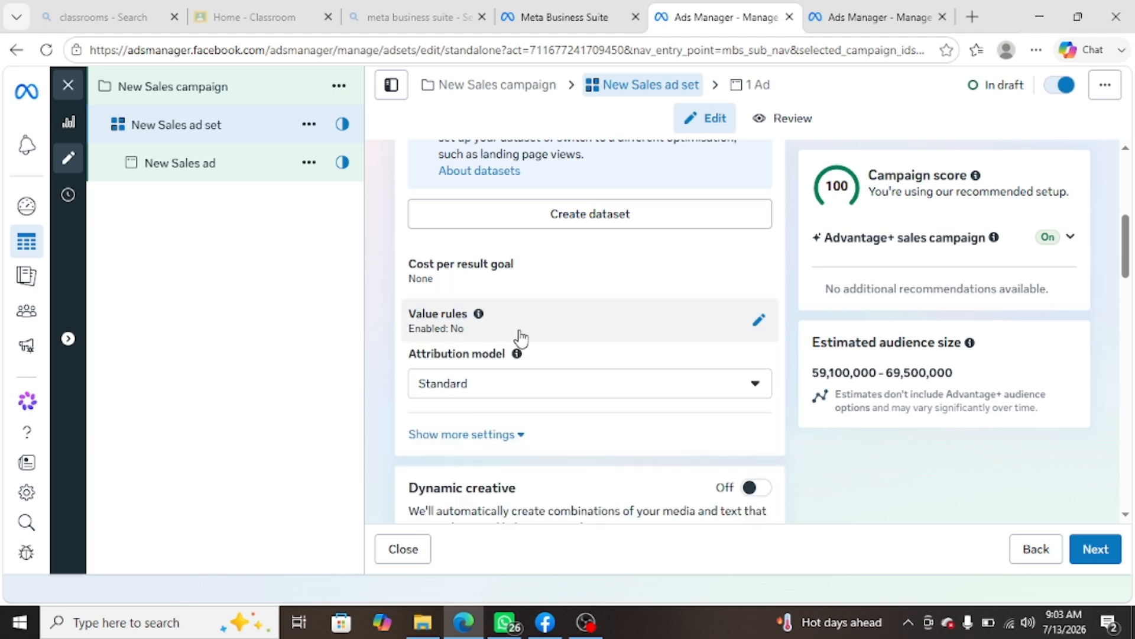
scroll(508, 331, "down", 2)
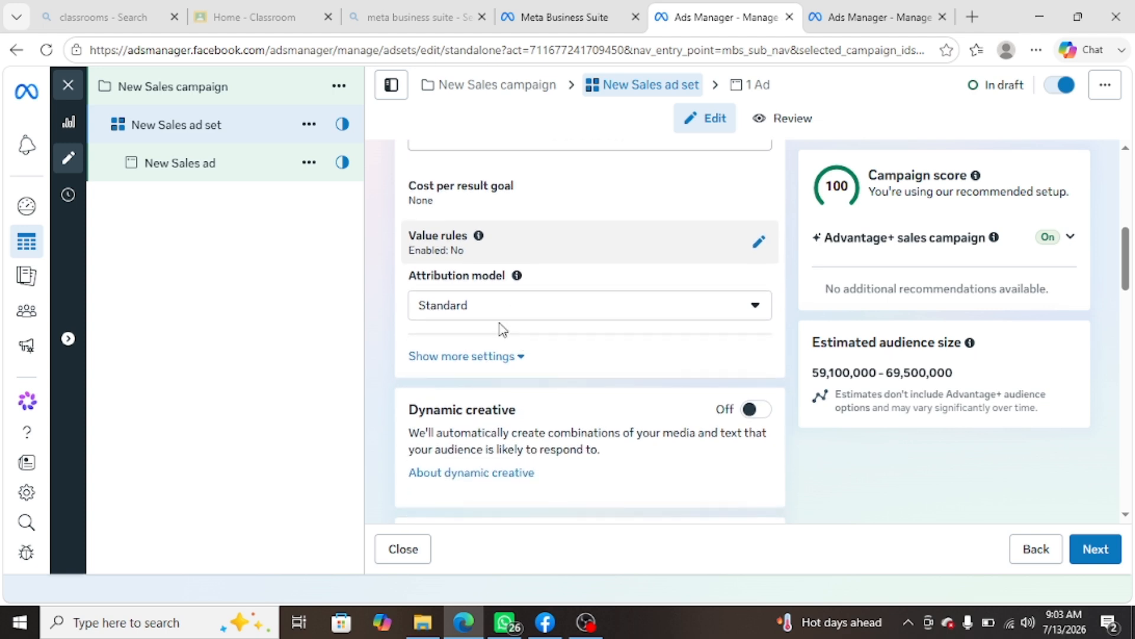
left_click(462, 306)
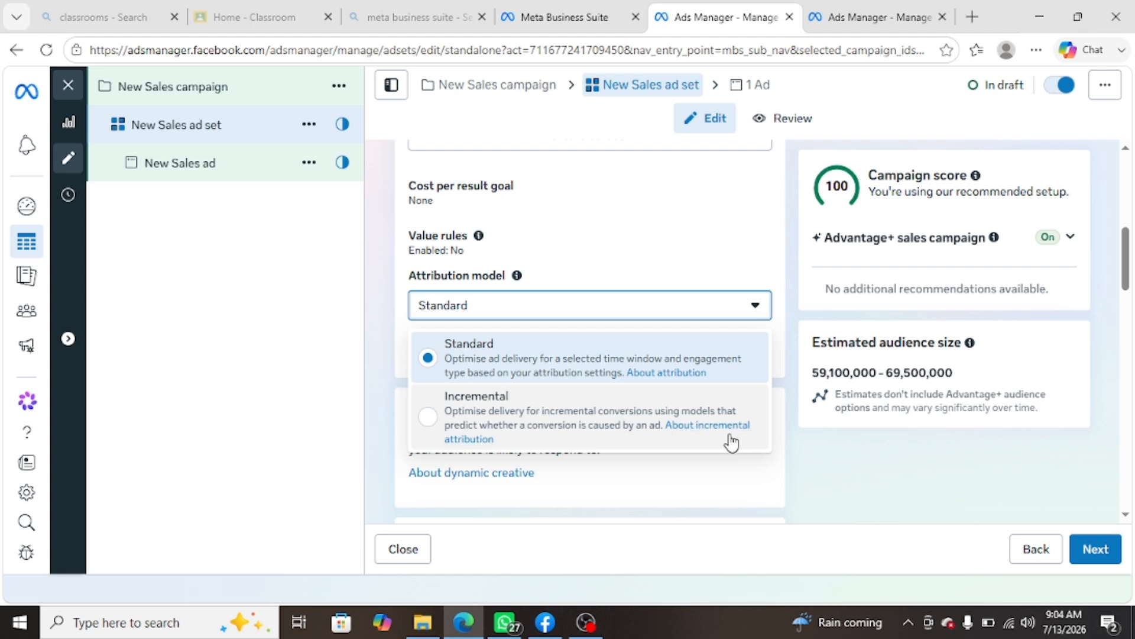
Step: Close the Attribution model choices and examine the Budget & schedule section, including the spending limits and the start date calendar
scroll(768, 508, "down", 2)
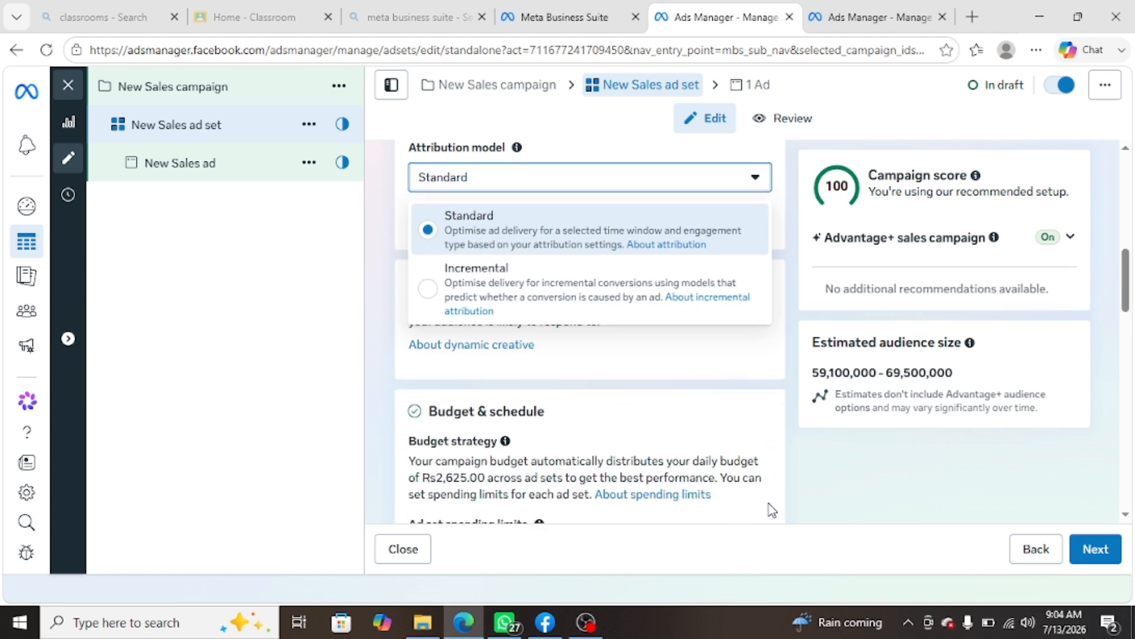
left_click(768, 395)
scroll(572, 359, "down", 3)
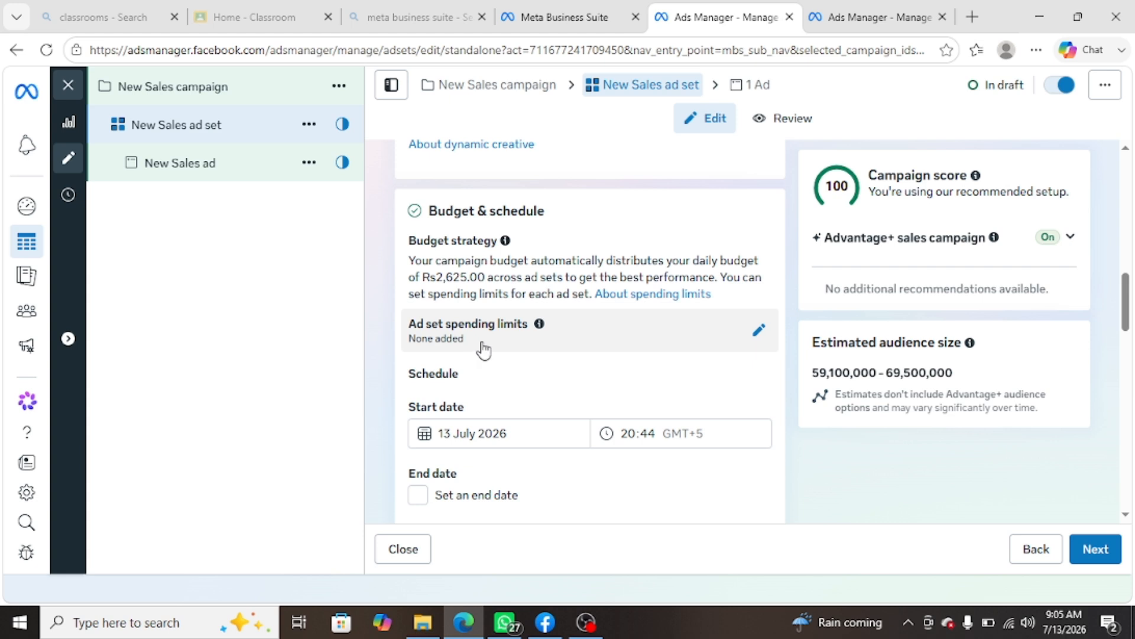
scroll(626, 389, "down", 2)
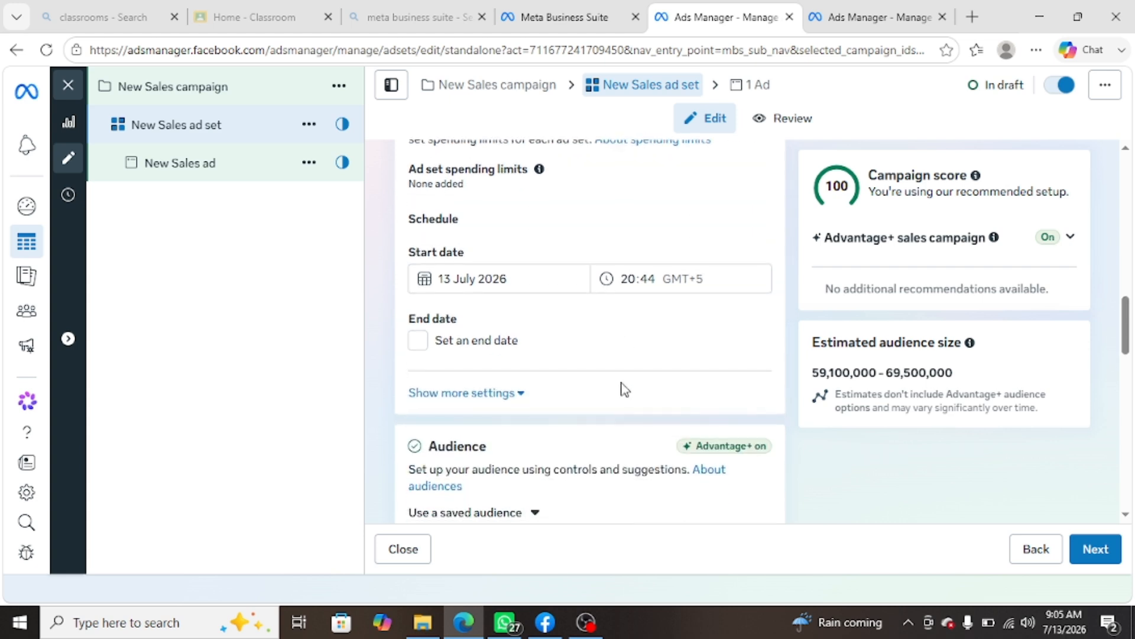
left_click(511, 278)
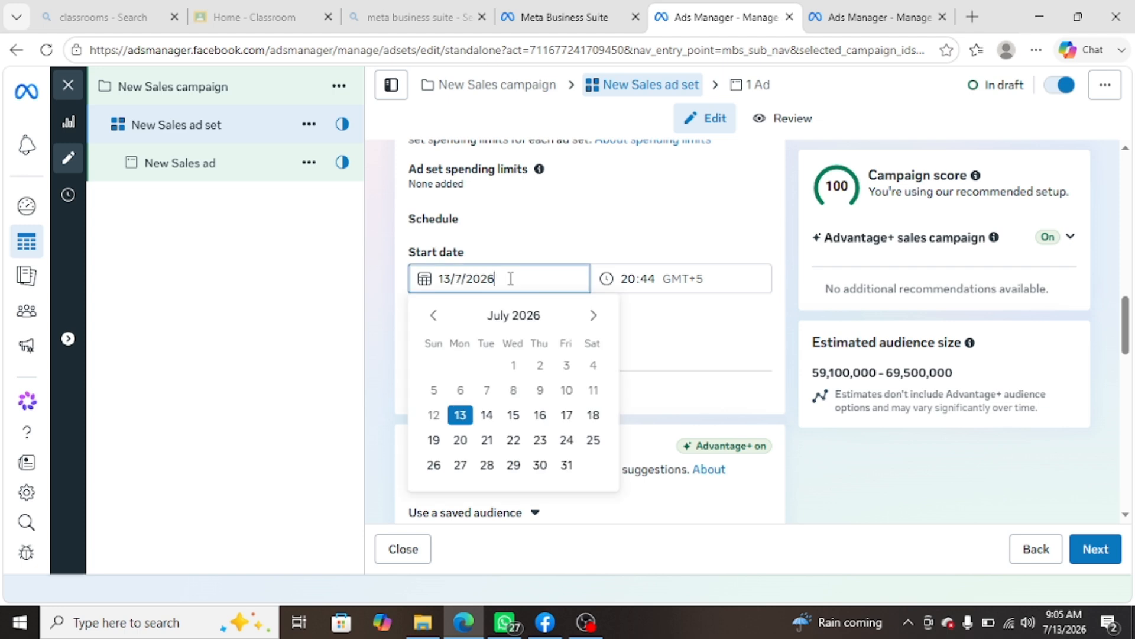
left_click(690, 285)
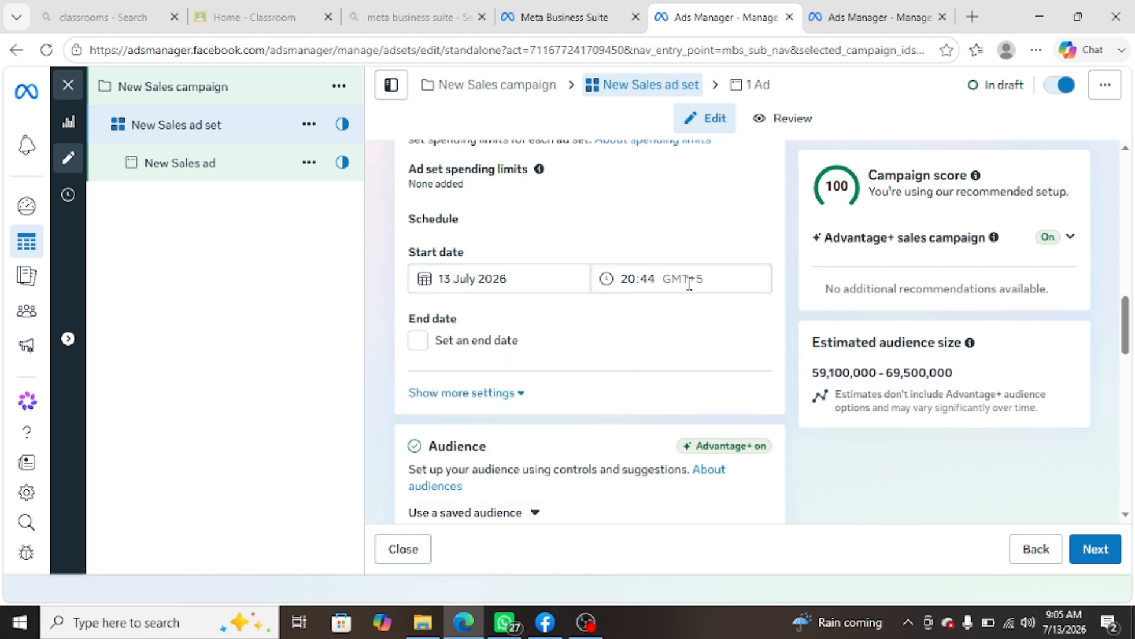
Step: Check what the end date option offers, leave it disabled, and show the additional Budget scheduling setting
left_click(418, 341)
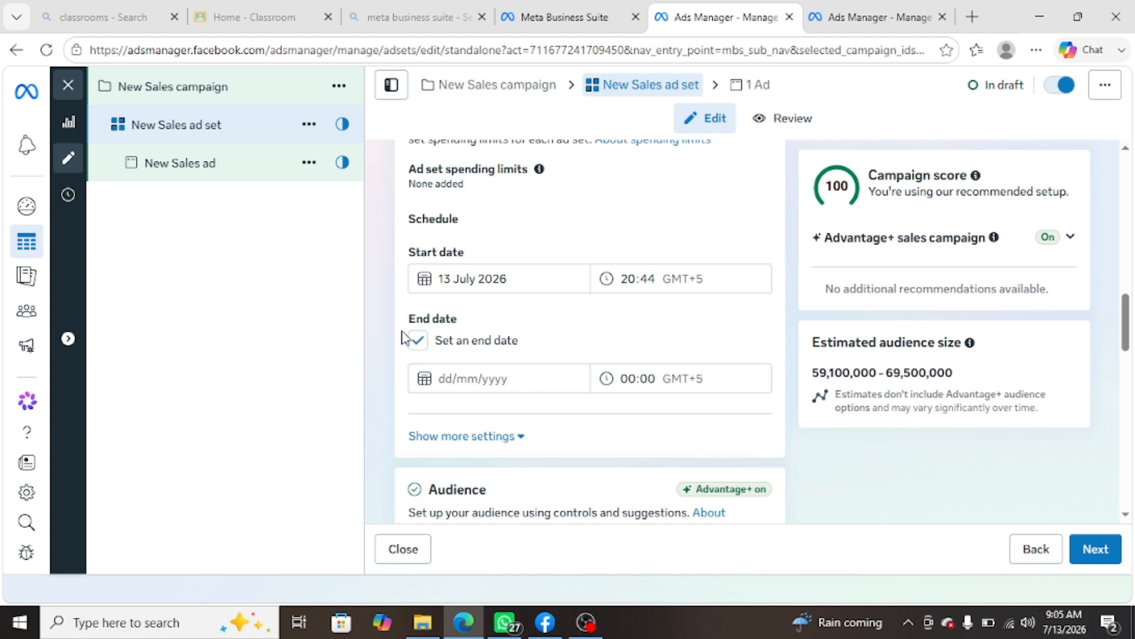
left_click(416, 341)
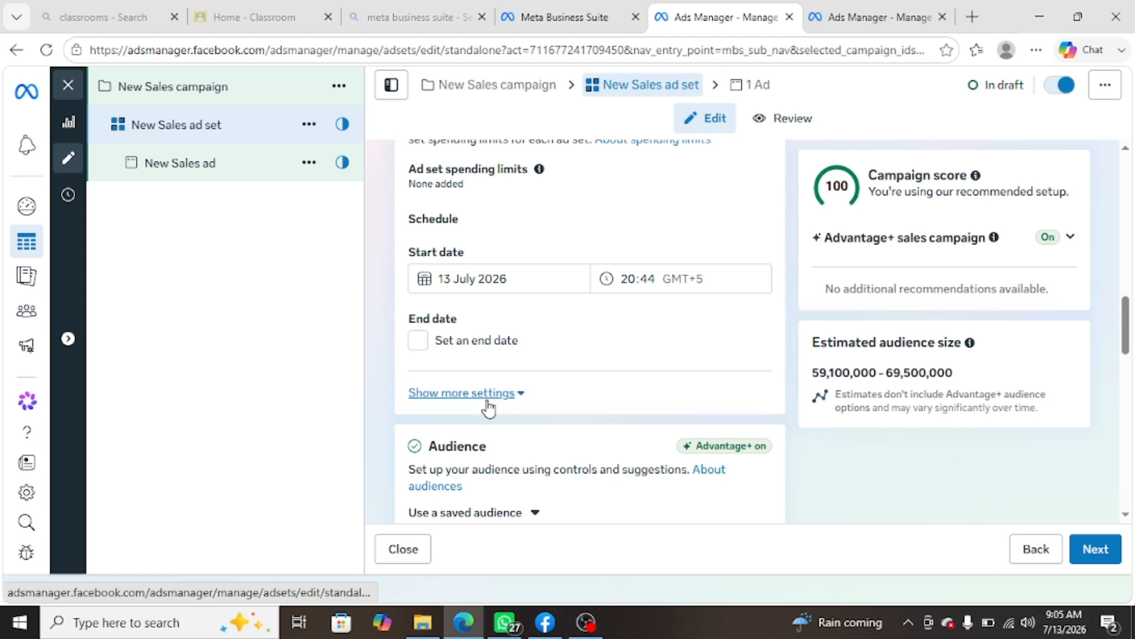
left_click(488, 406)
scroll(459, 281, "down", 3)
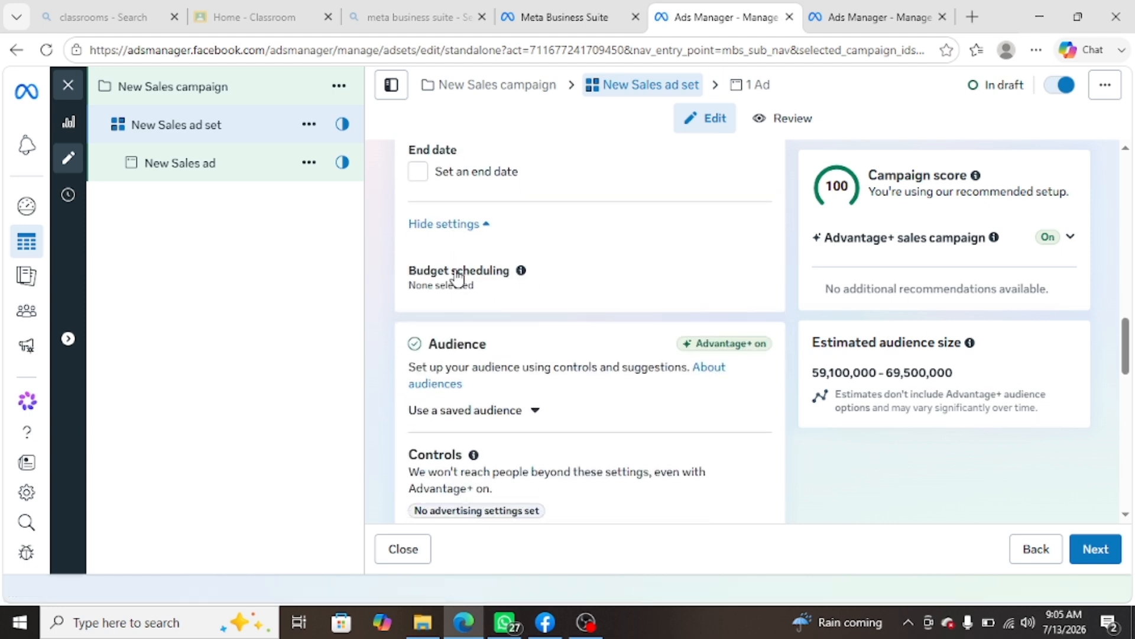
Step: Examine the audience Locations control, including the area and city inclusion options for Pakistan and the location search
scroll(588, 278, "down", 3)
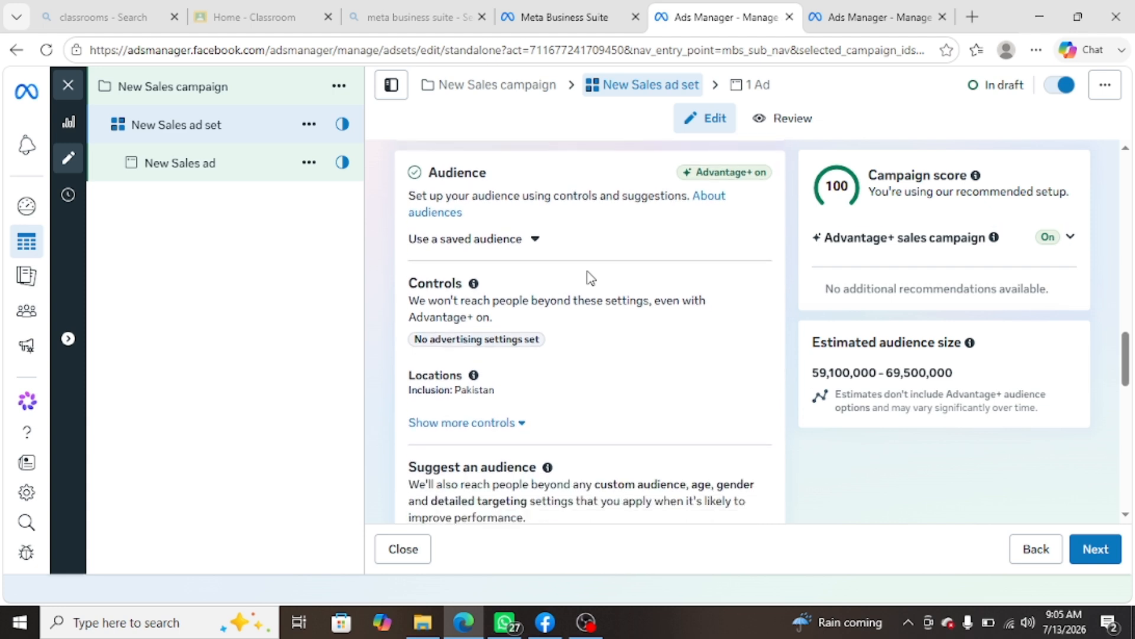
scroll(589, 277, "down", 1)
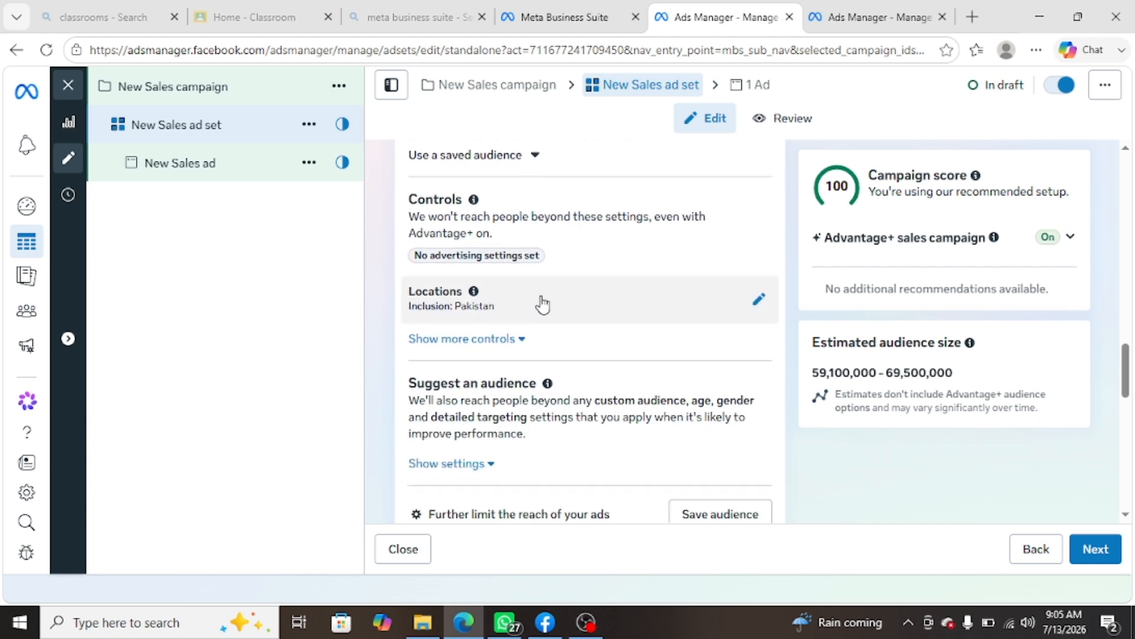
left_click(759, 299)
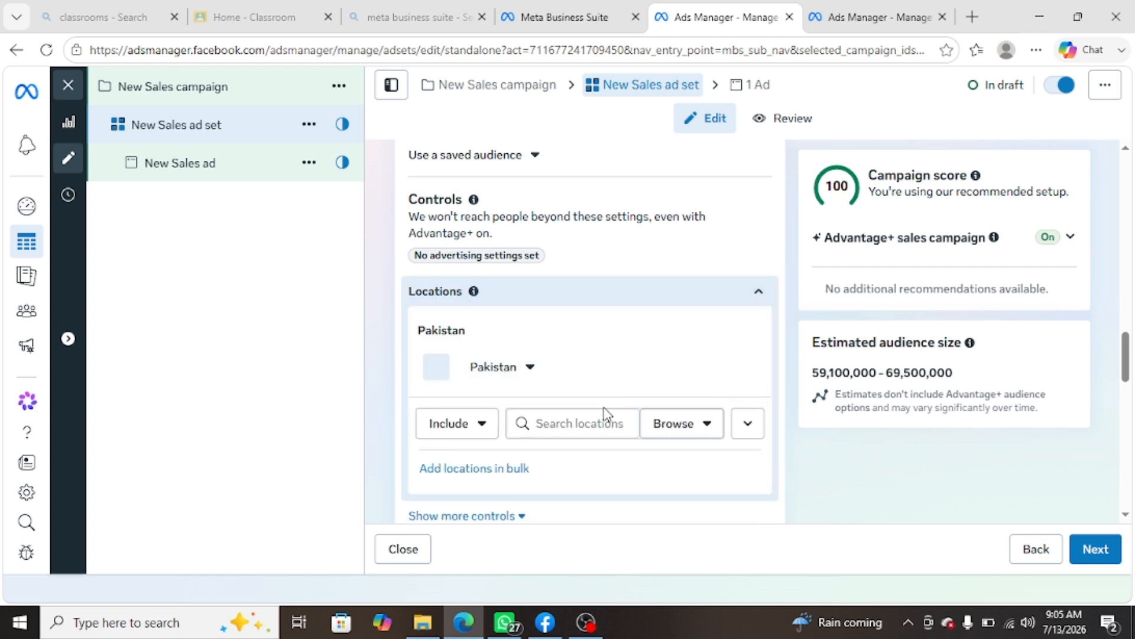
left_click(520, 368)
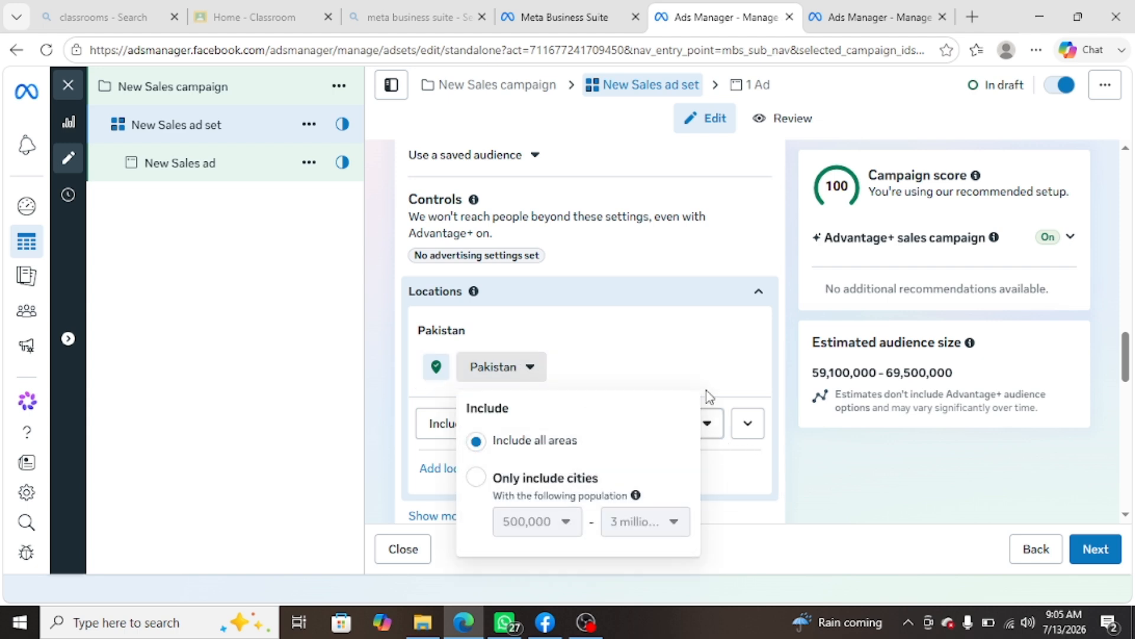
left_click(706, 330)
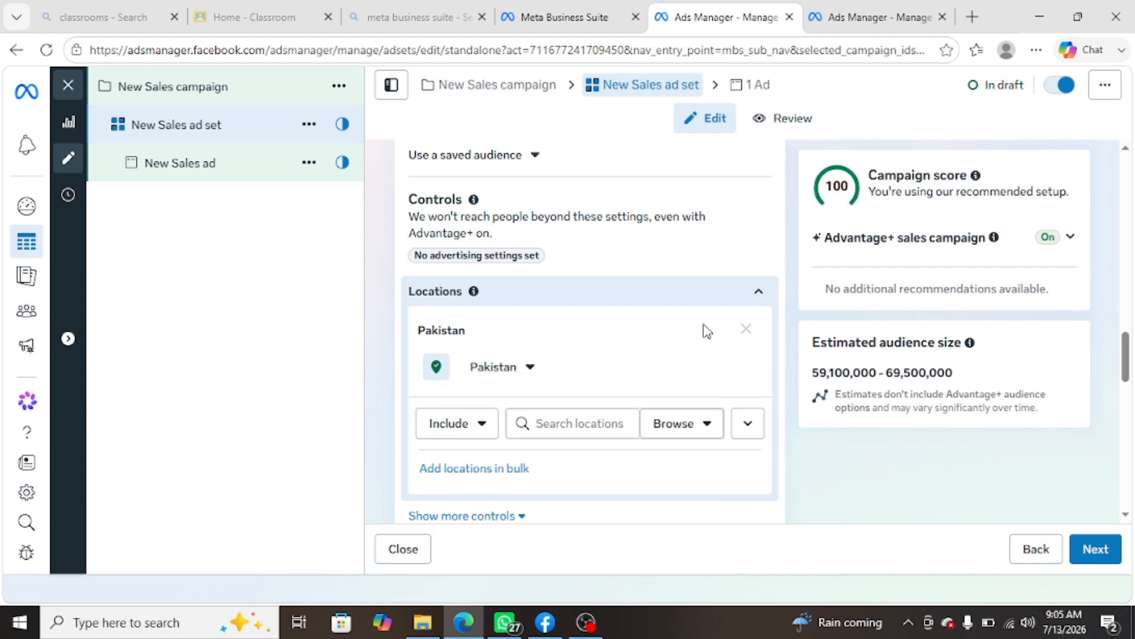
left_click(556, 422)
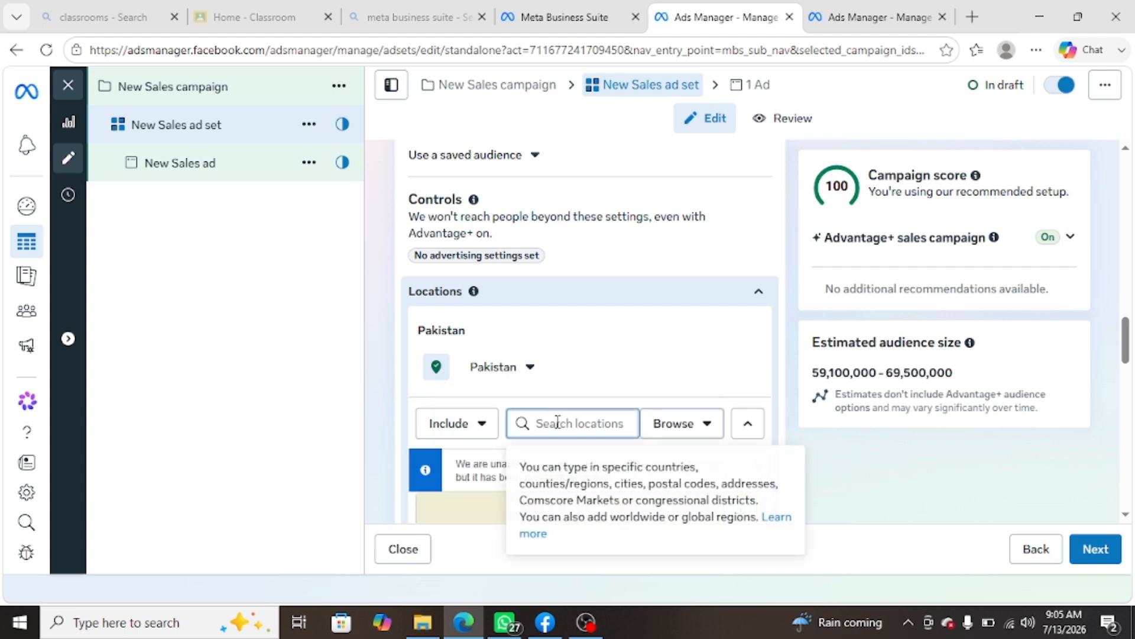
Step: Show the additional audience controls for minimum age, excluded custom audiences, app install status and languages
scroll(621, 408, "down", 3)
scroll(558, 288, "down", 3)
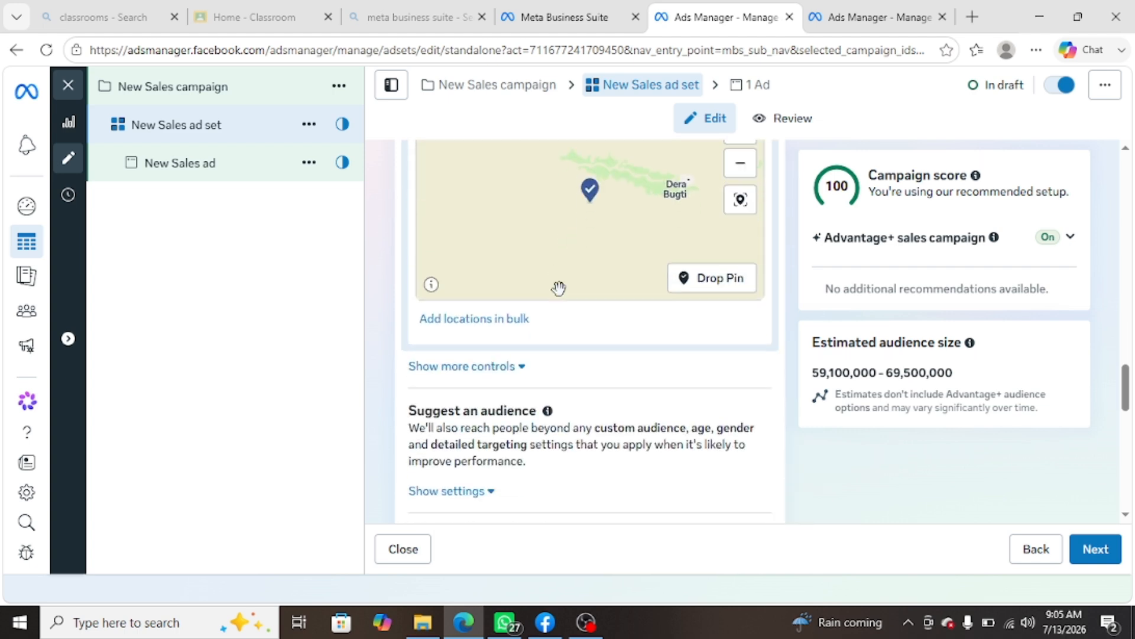
scroll(559, 288, "down", 1)
scroll(528, 343, "down", 1)
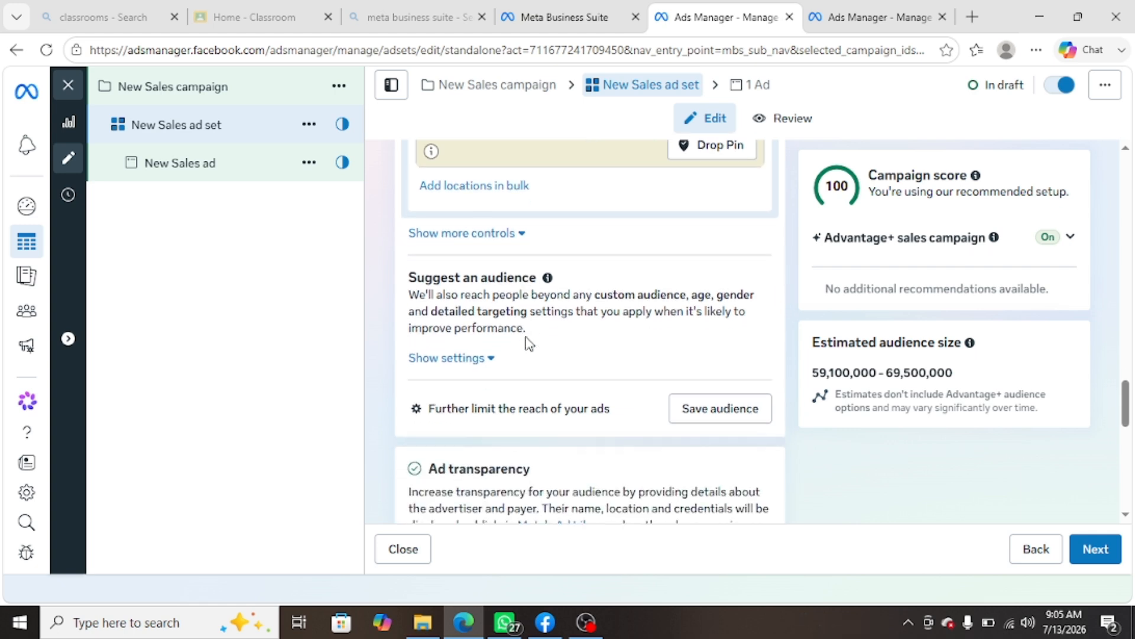
left_click(491, 223)
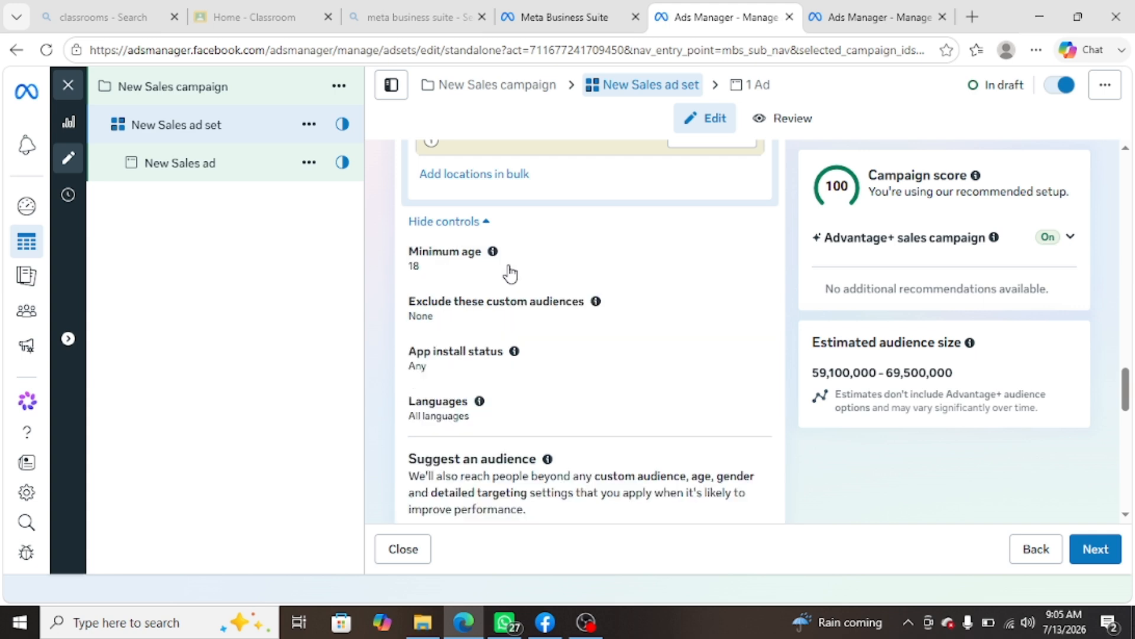
scroll(565, 264, "up", 1)
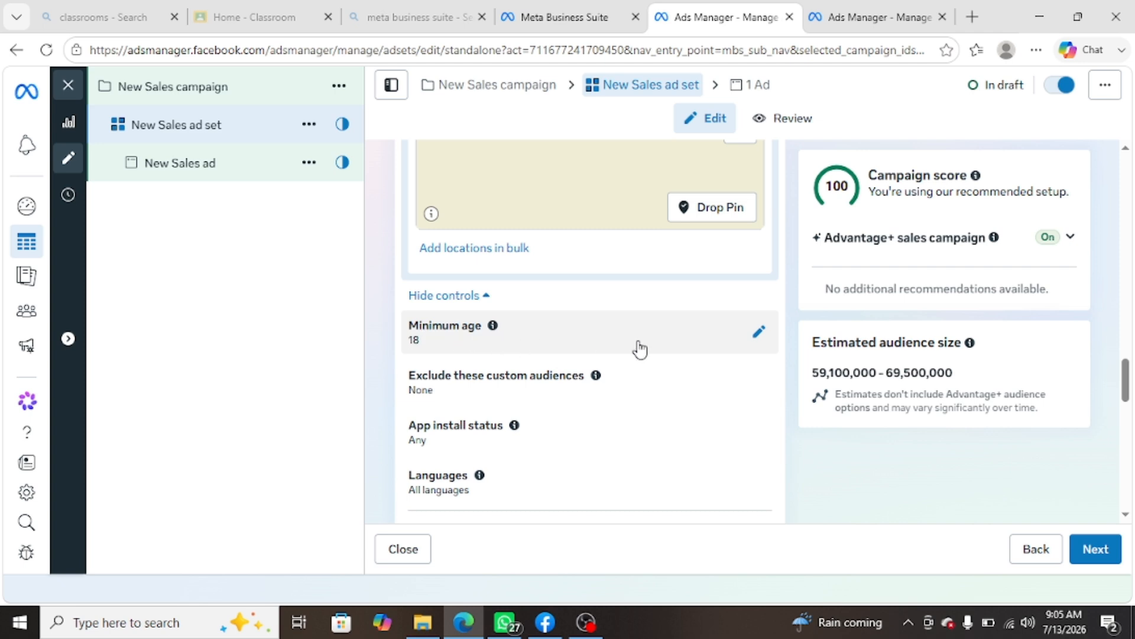
Step: Examine the available ages for the audience's Minimum age control and close the choices without changing the age
left_click(757, 330)
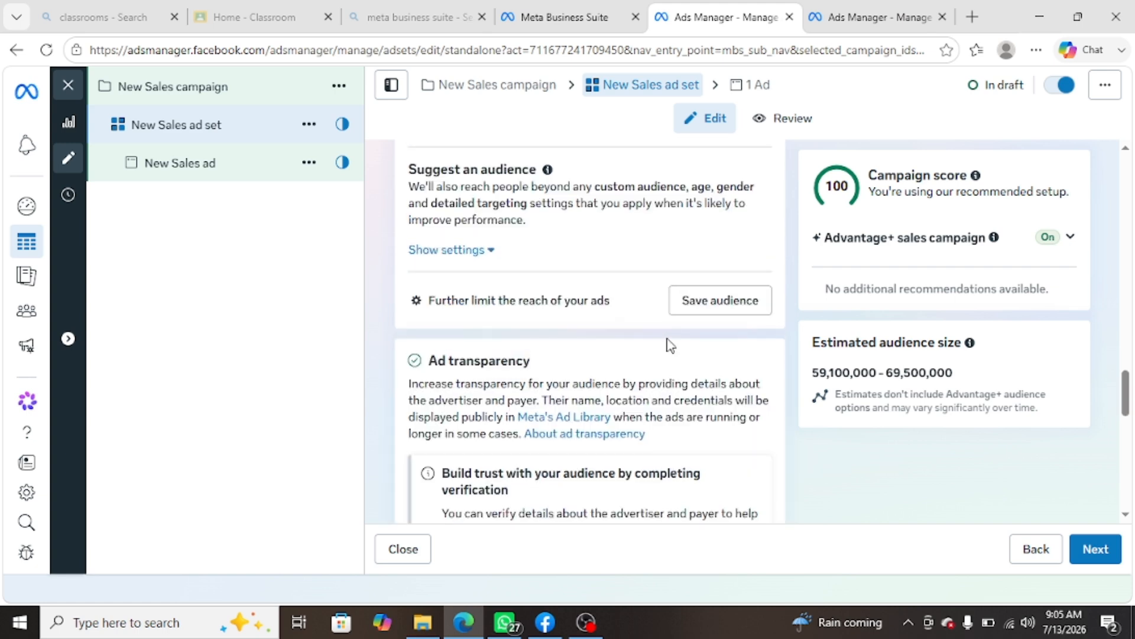
scroll(667, 342, "up", 5)
scroll(687, 286, "up", 1)
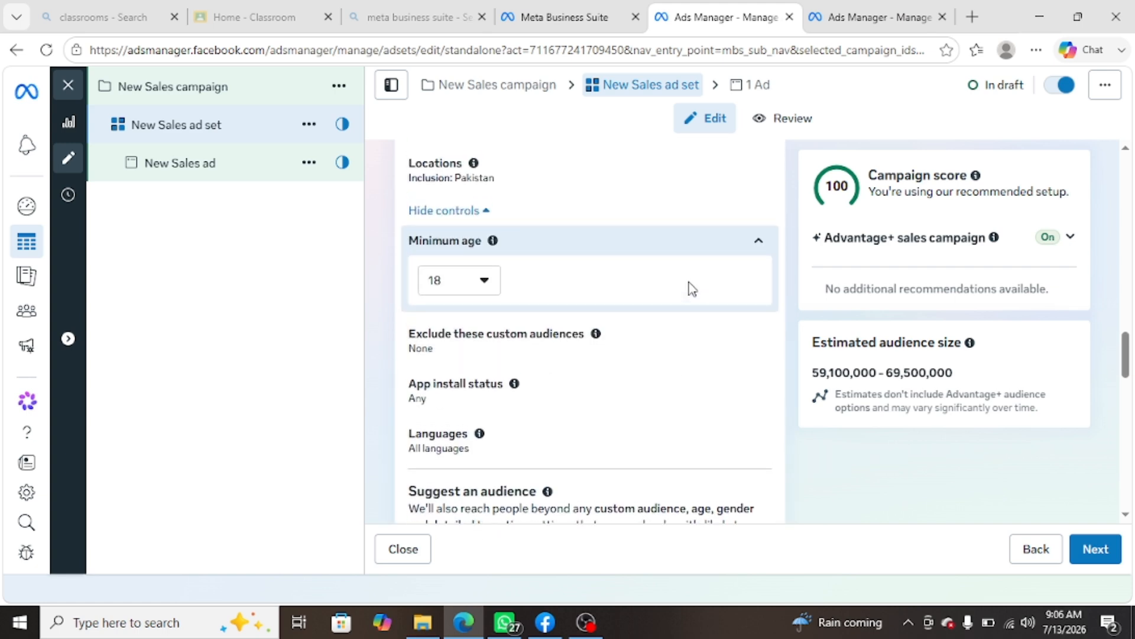
left_click(497, 323)
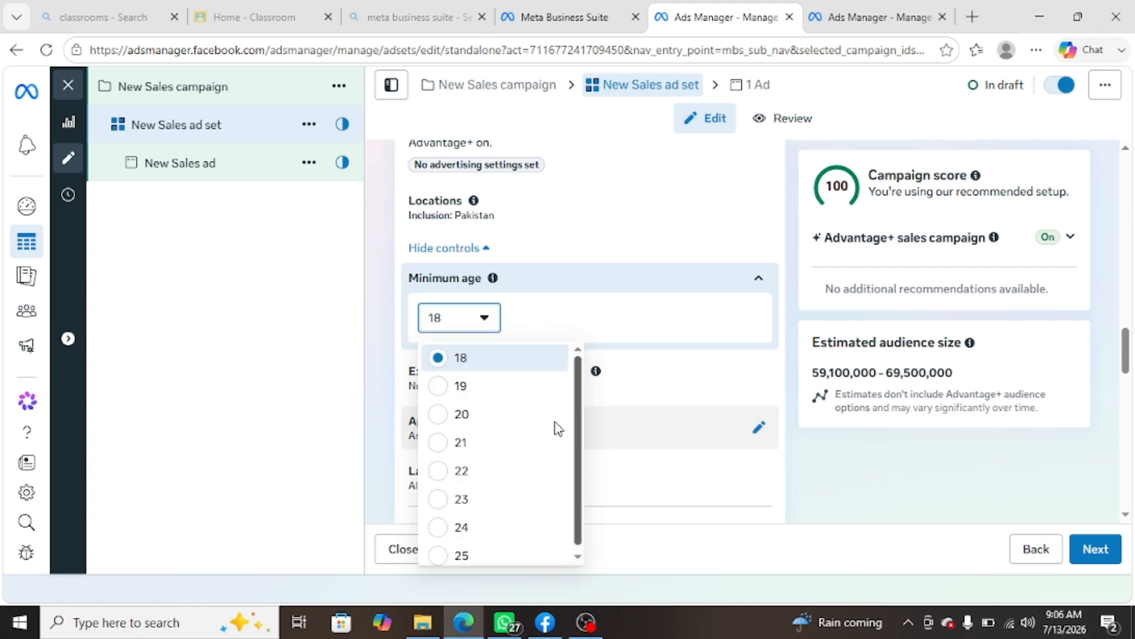
scroll(553, 425, "down", 1)
left_click(949, 517)
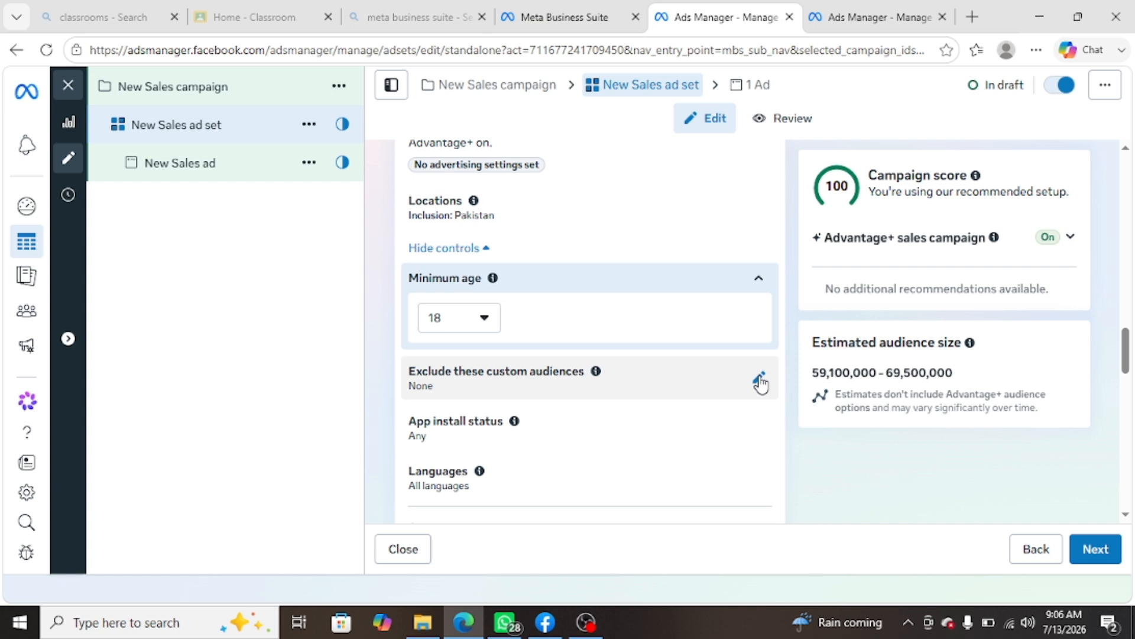
Step: Examine the Any and Not installed options for the audience's App install status
scroll(730, 385, "down", 2)
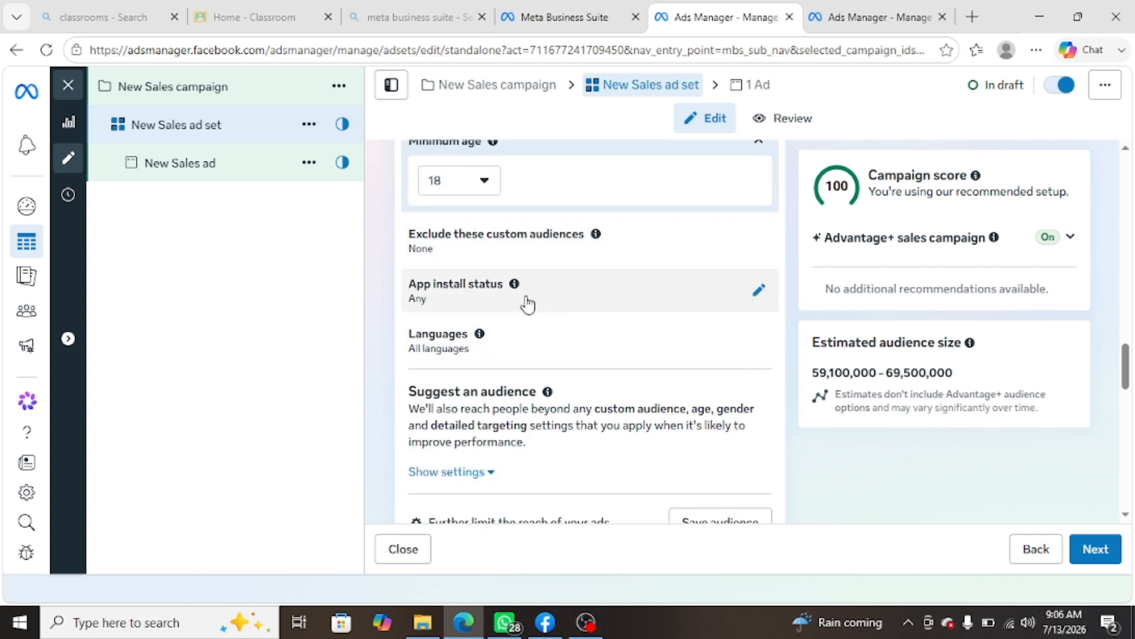
left_click(759, 291)
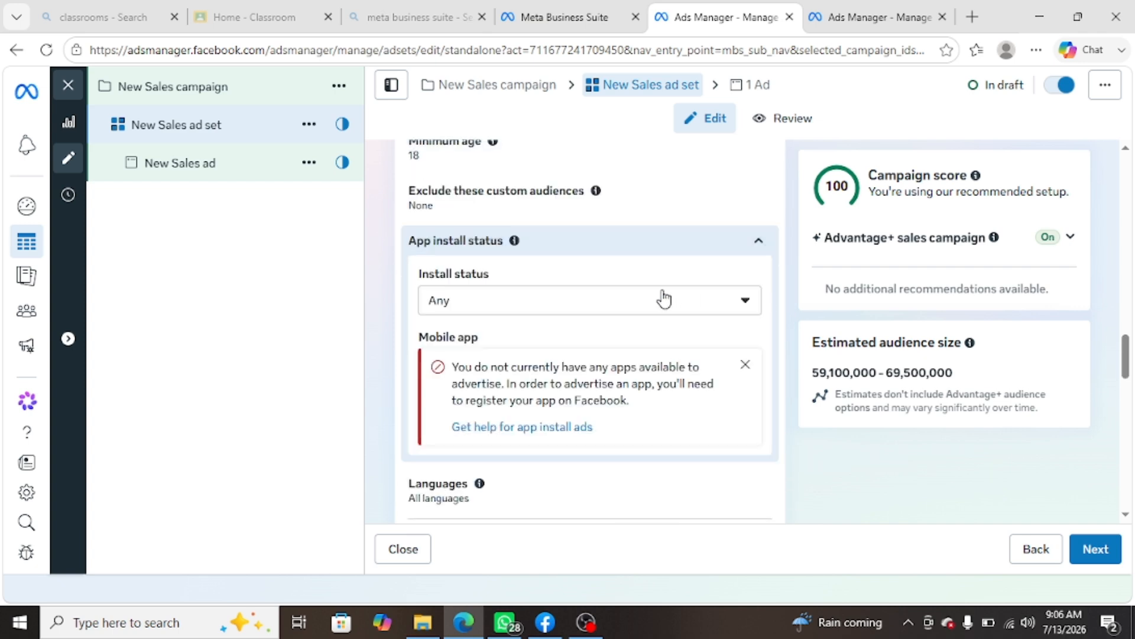
left_click(680, 313)
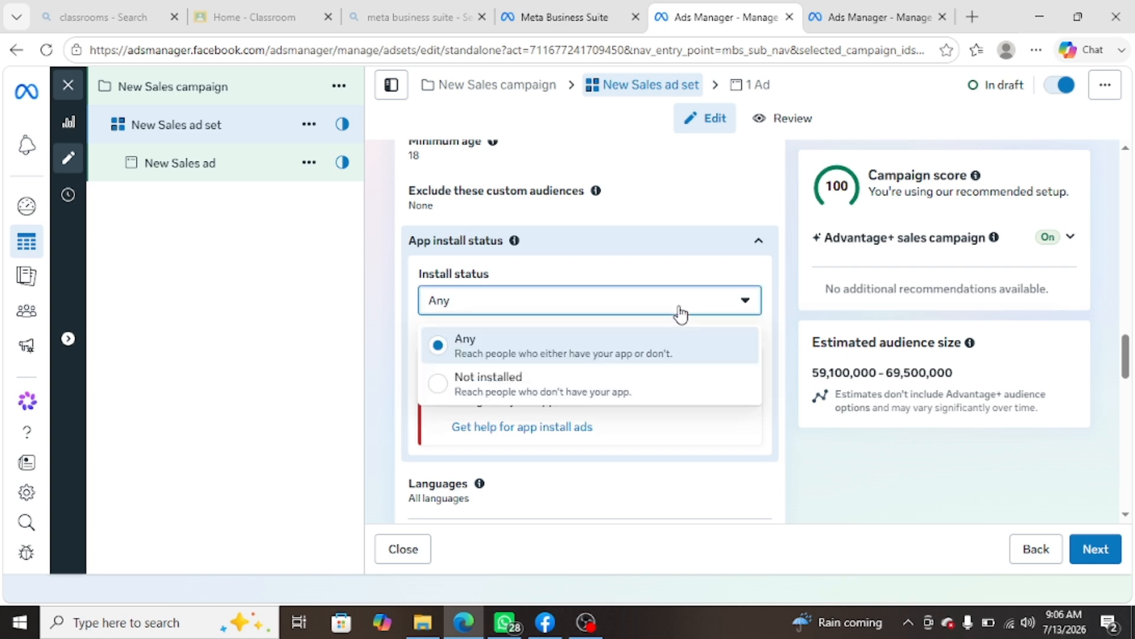
left_click(783, 373)
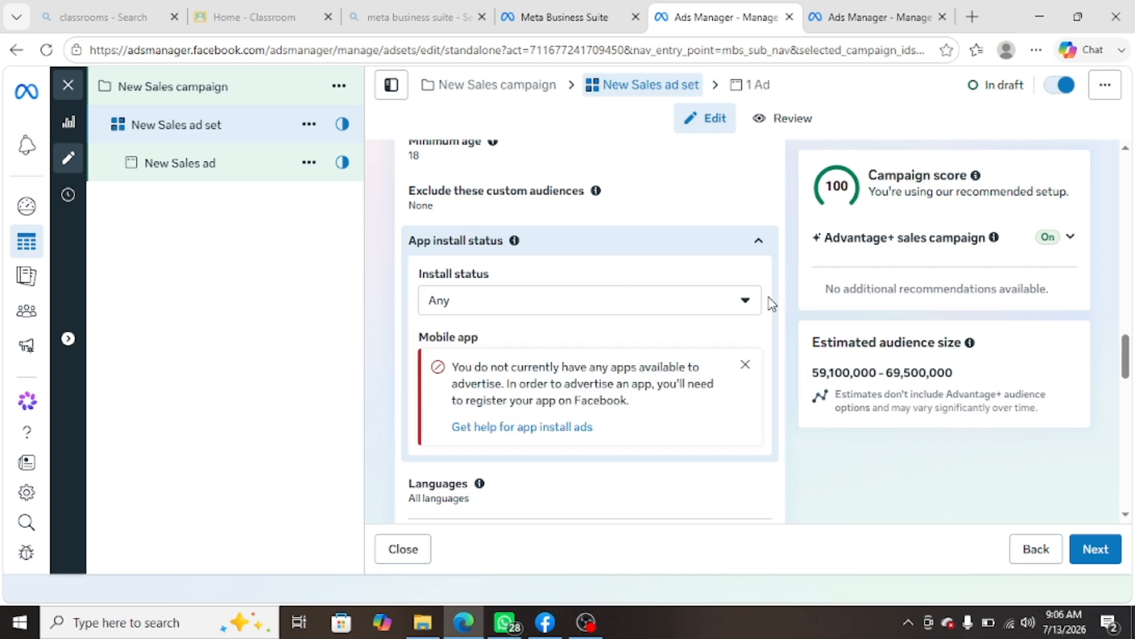
Step: Review the Ad transparency and Placements sections, showing the additional placement settings and the Account controls details
scroll(648, 350, "down", 3)
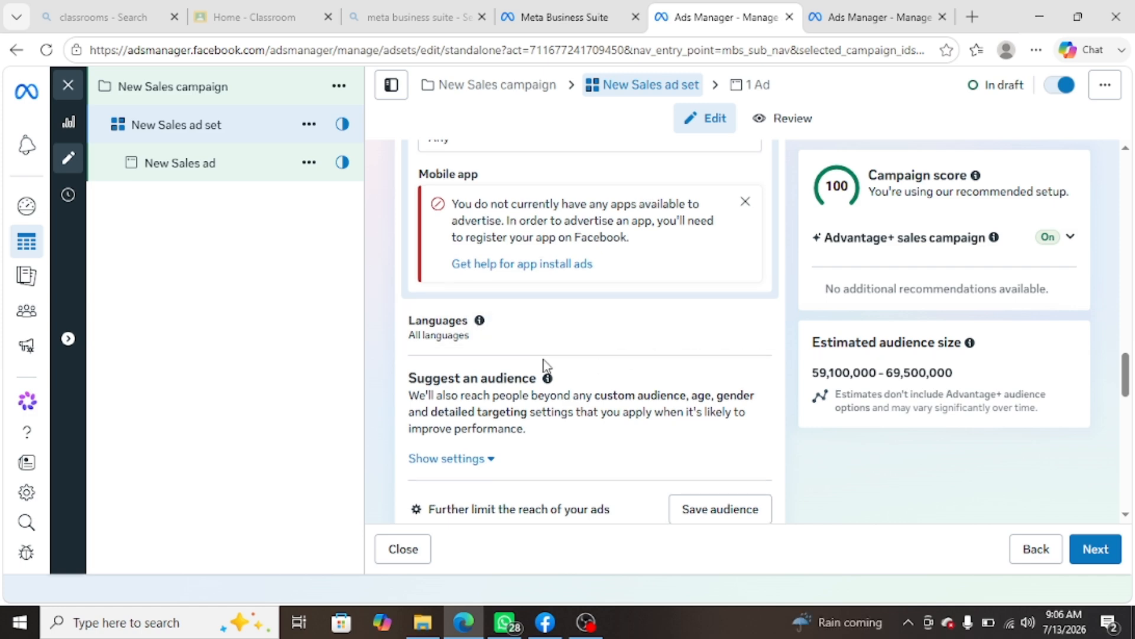
scroll(544, 362, "down", 8)
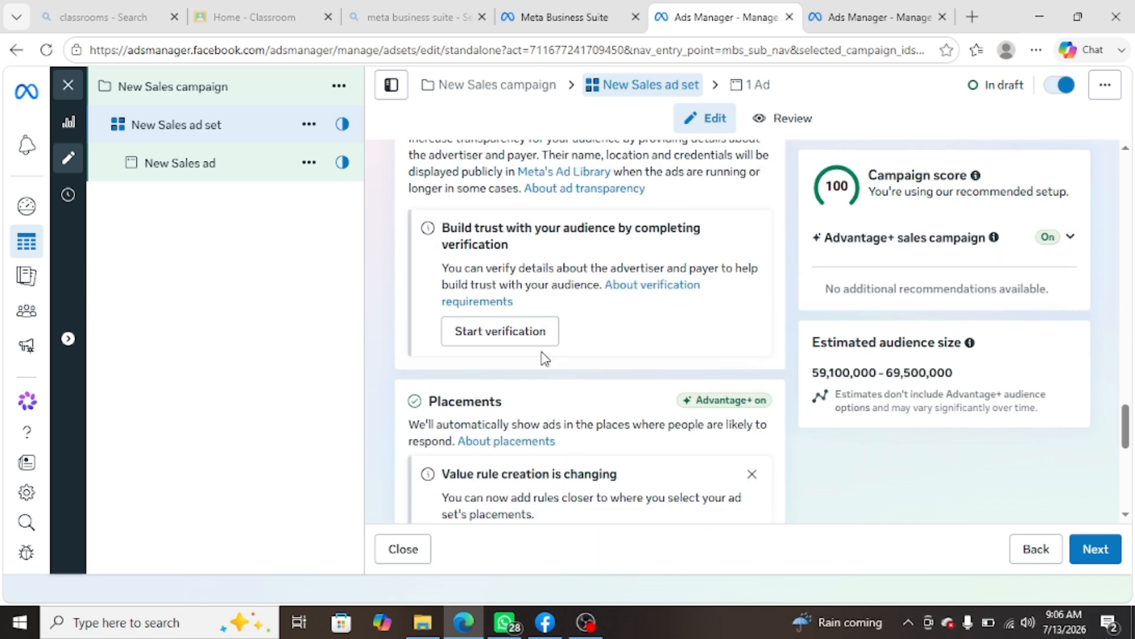
scroll(545, 359, "down", 6)
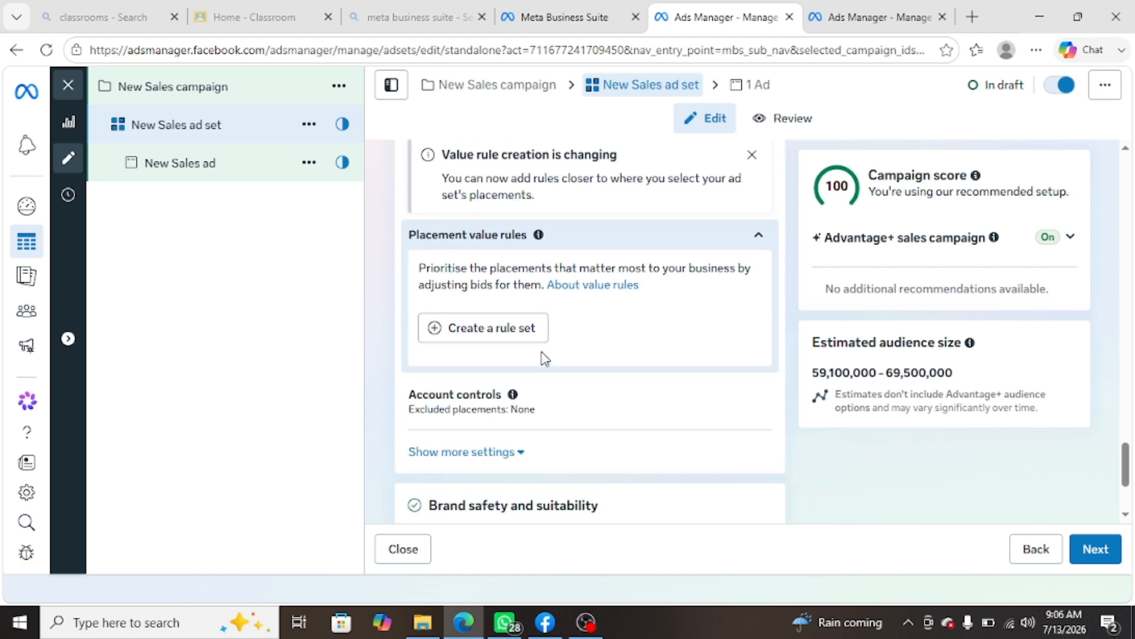
scroll(544, 356, "down", 2)
left_click(492, 362)
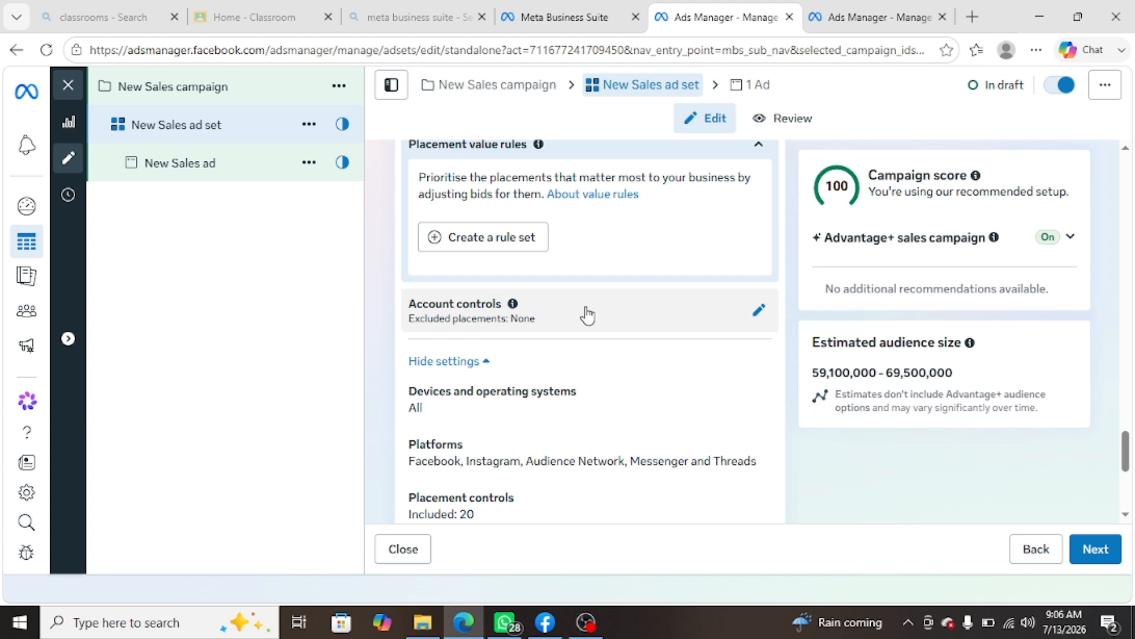
left_click(759, 310)
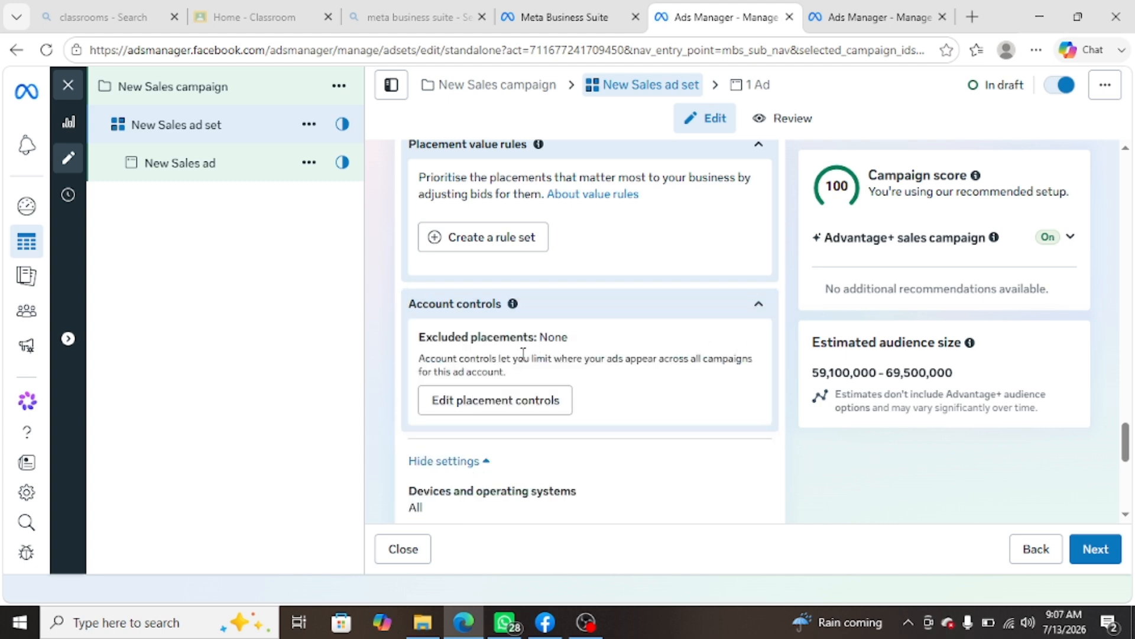
Step: Deselect Mobile in the placement settings for Devices and operating systems, leaving Desktop selected
scroll(626, 373, "down", 2)
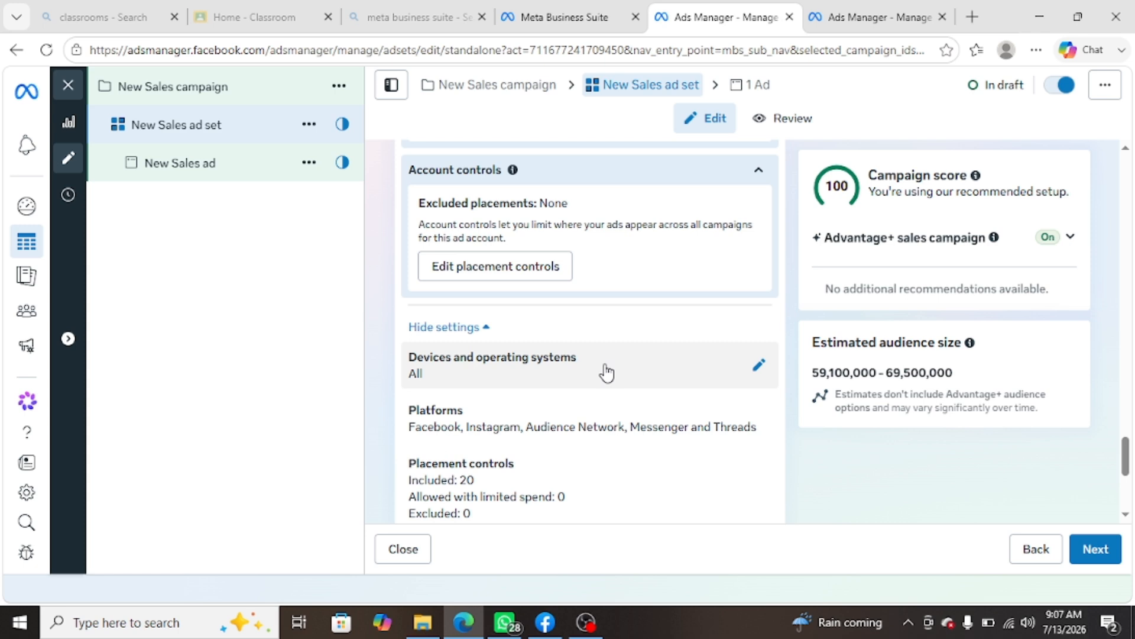
left_click(759, 365)
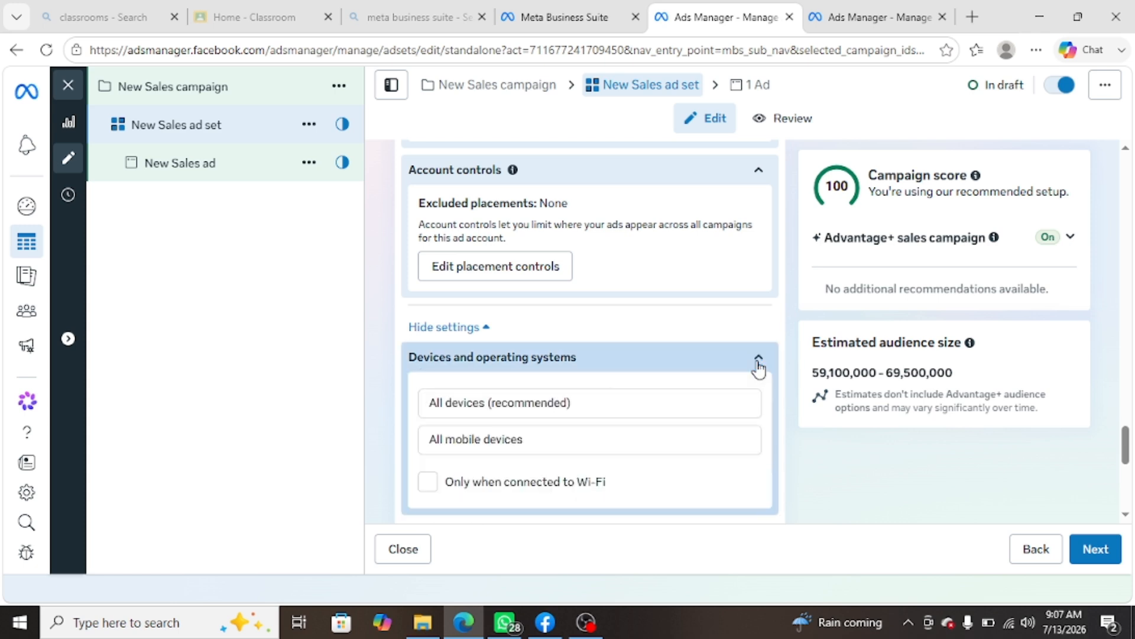
left_click(559, 403)
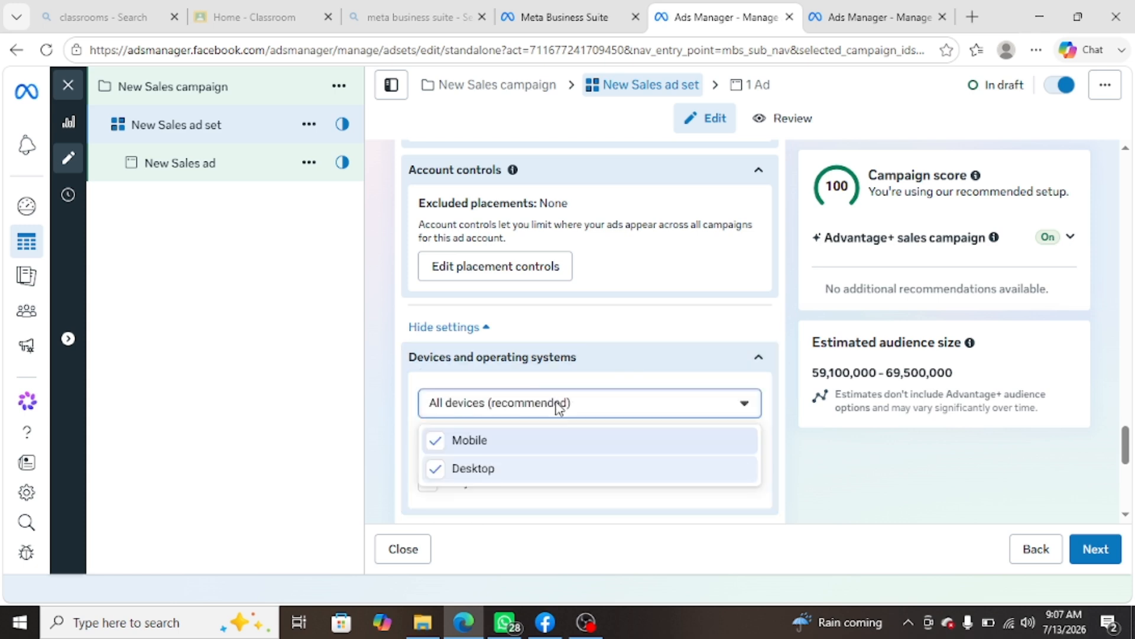
left_click(435, 441)
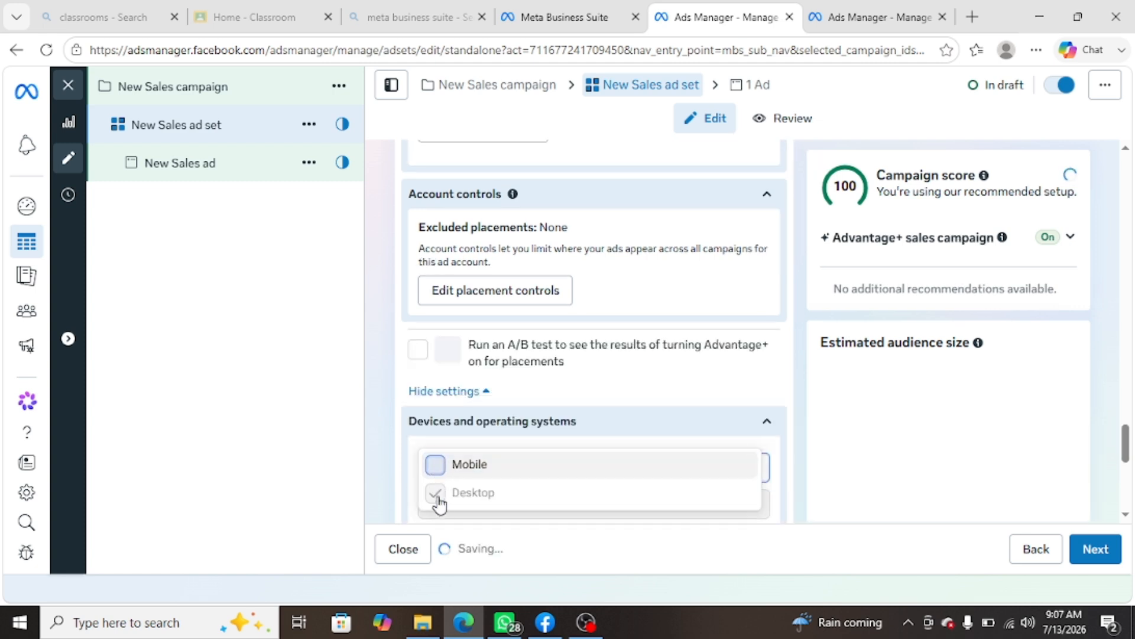
Step: Reselect Mobile alongside Desktop under Devices and operating systems and open the choices for mobile devices
left_click(439, 499)
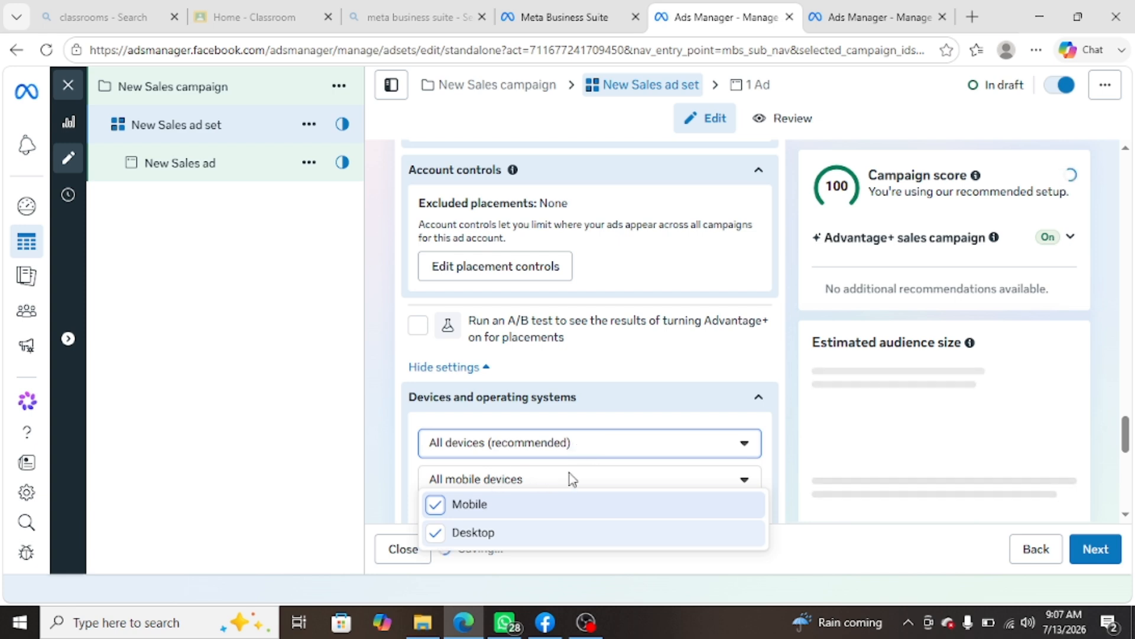
left_click(742, 480)
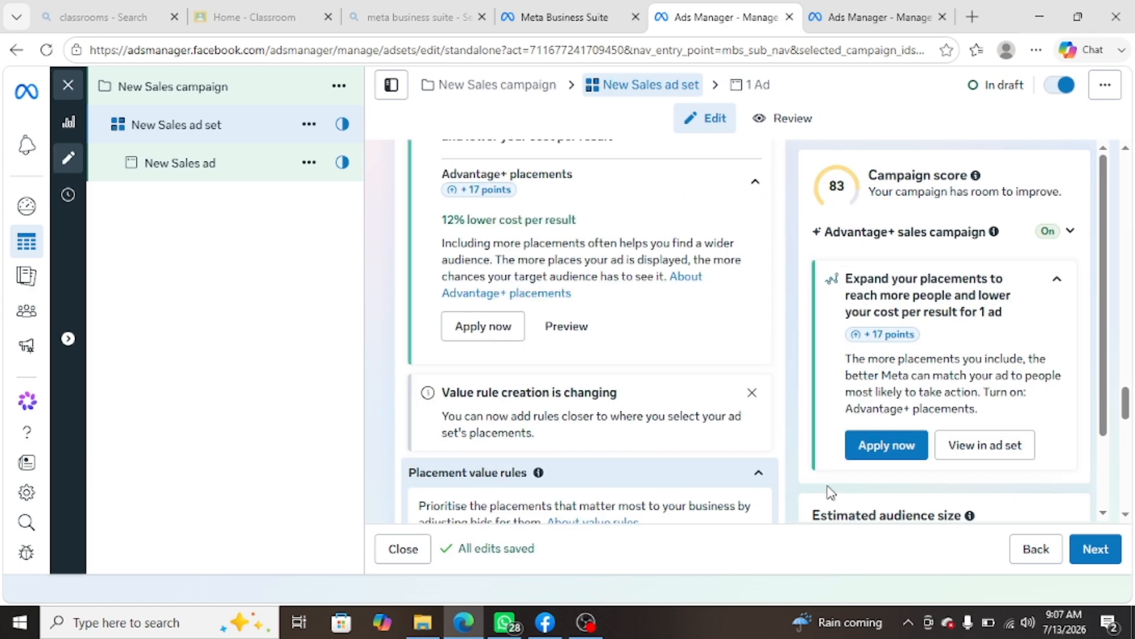
scroll(694, 436, "down", 7)
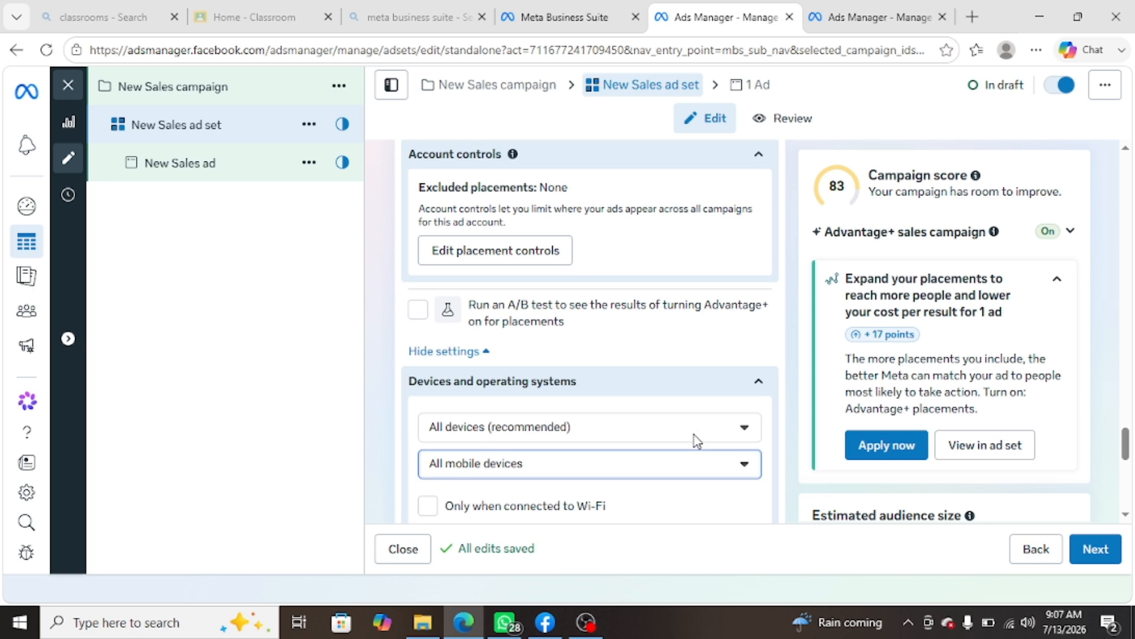
Step: Open the Platforms placement setting for editing and review which platforms can be included
scroll(628, 380, "down", 5)
scroll(630, 382, "down", 1)
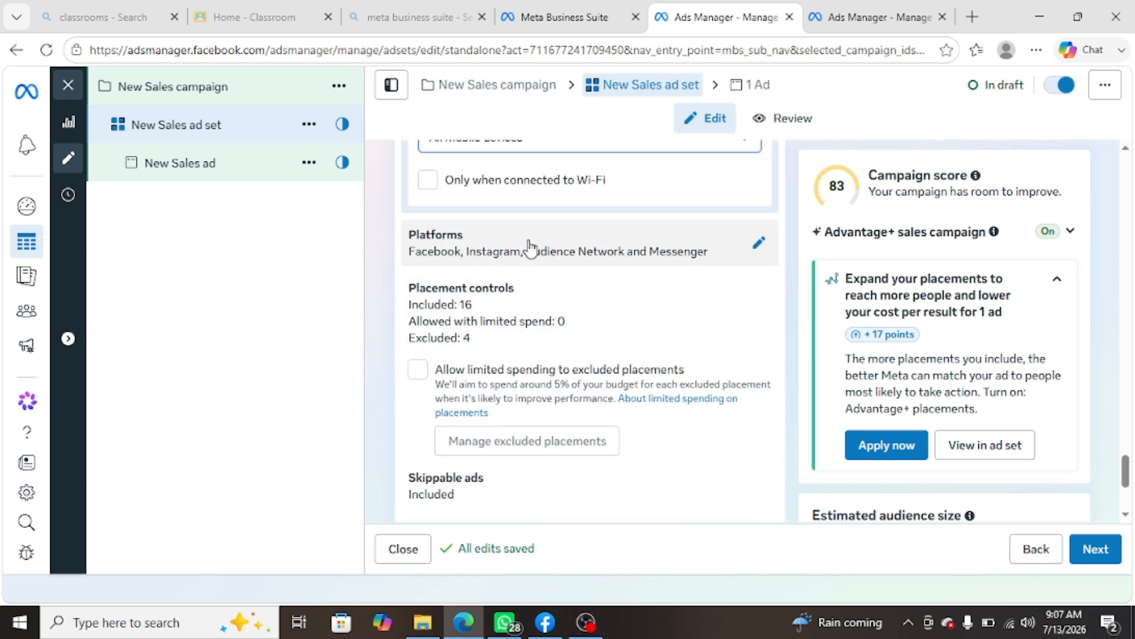
left_click(757, 243)
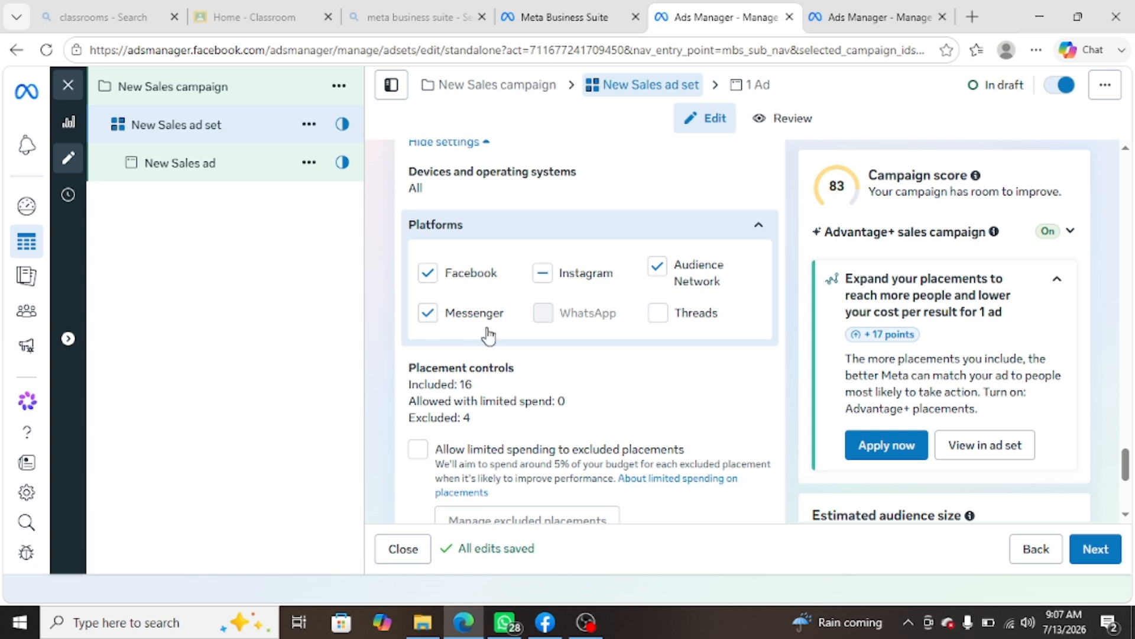
scroll(484, 332, "down", 2)
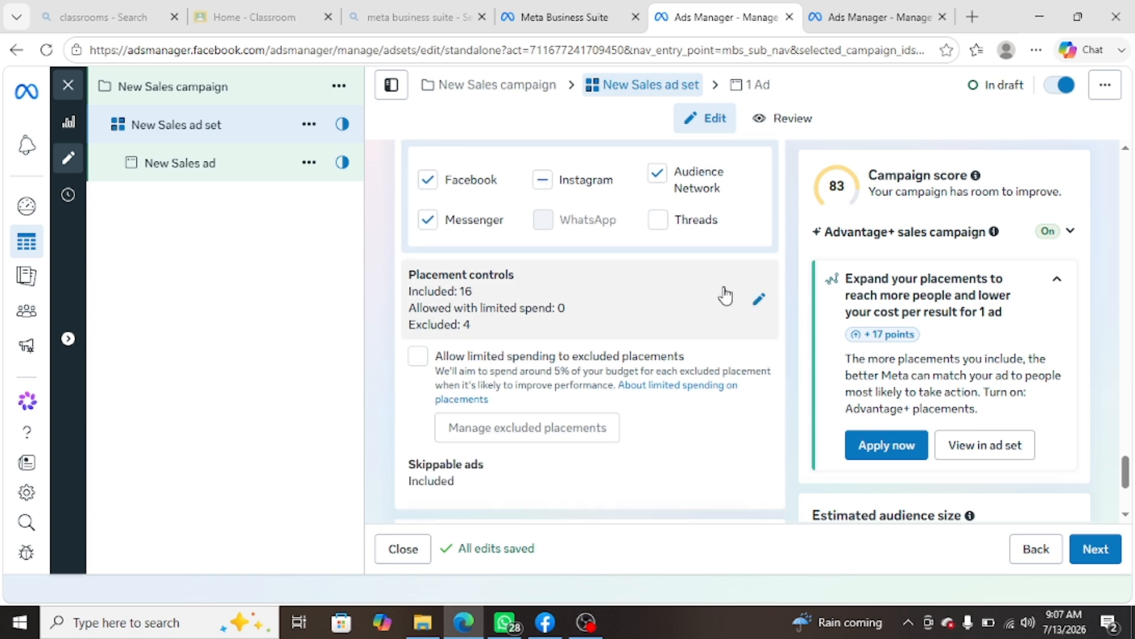
Step: Open Placement controls and examine the placement categories from Feeds to Apps and sites, then the Brand safety and suitability section
left_click(759, 299)
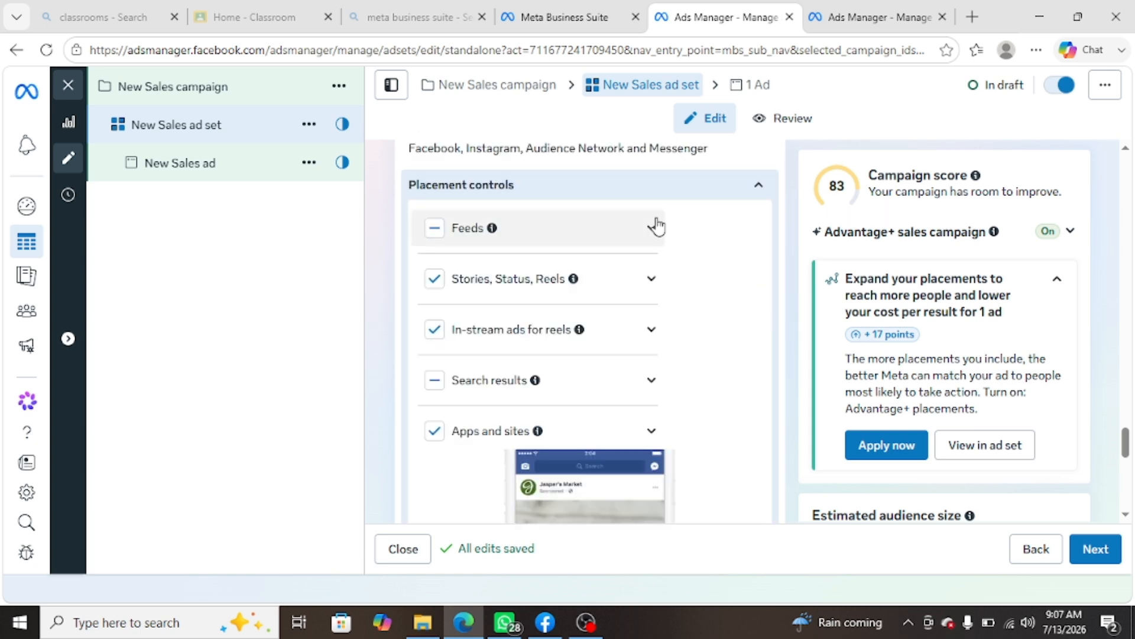
scroll(654, 223, "up", 4)
scroll(654, 223, "down", 3)
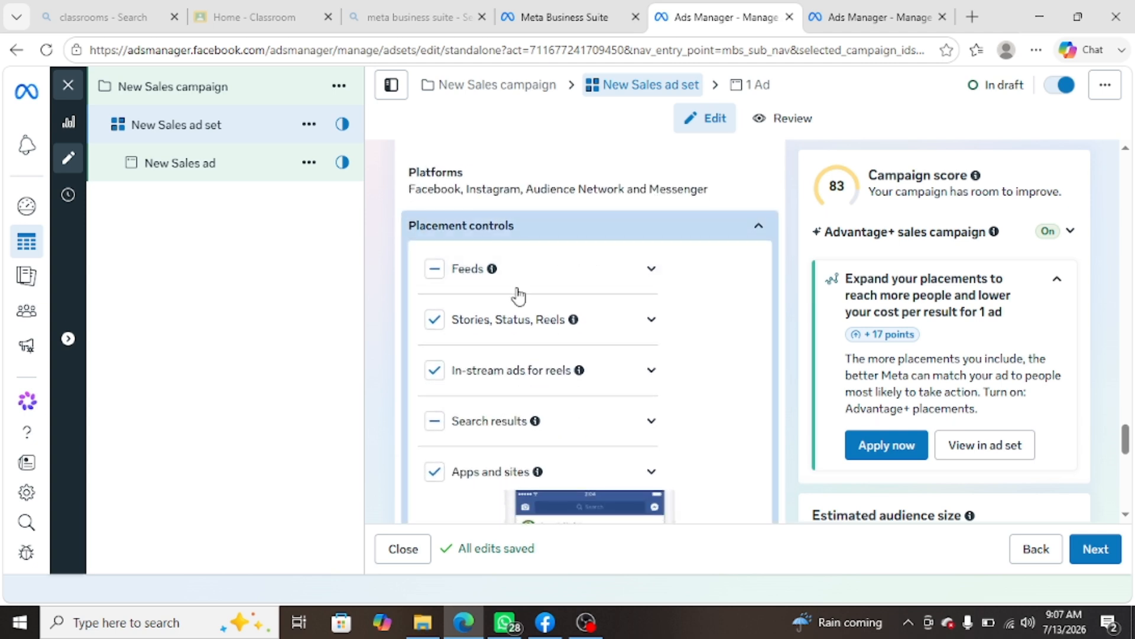
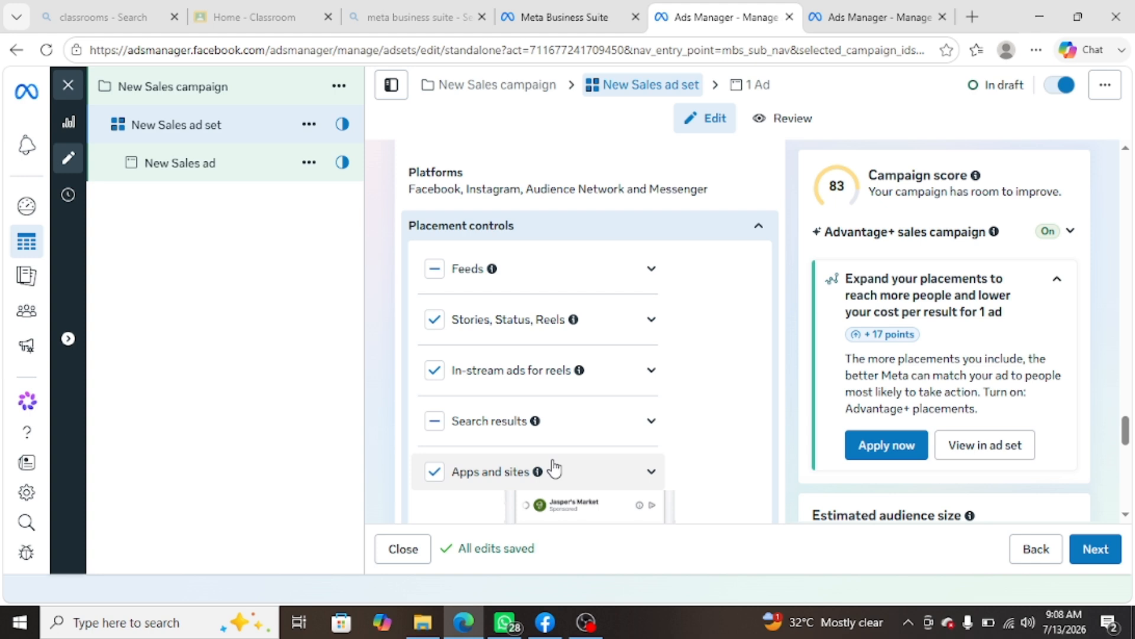
scroll(553, 464, "down", 3)
scroll(551, 456, "up", 2)
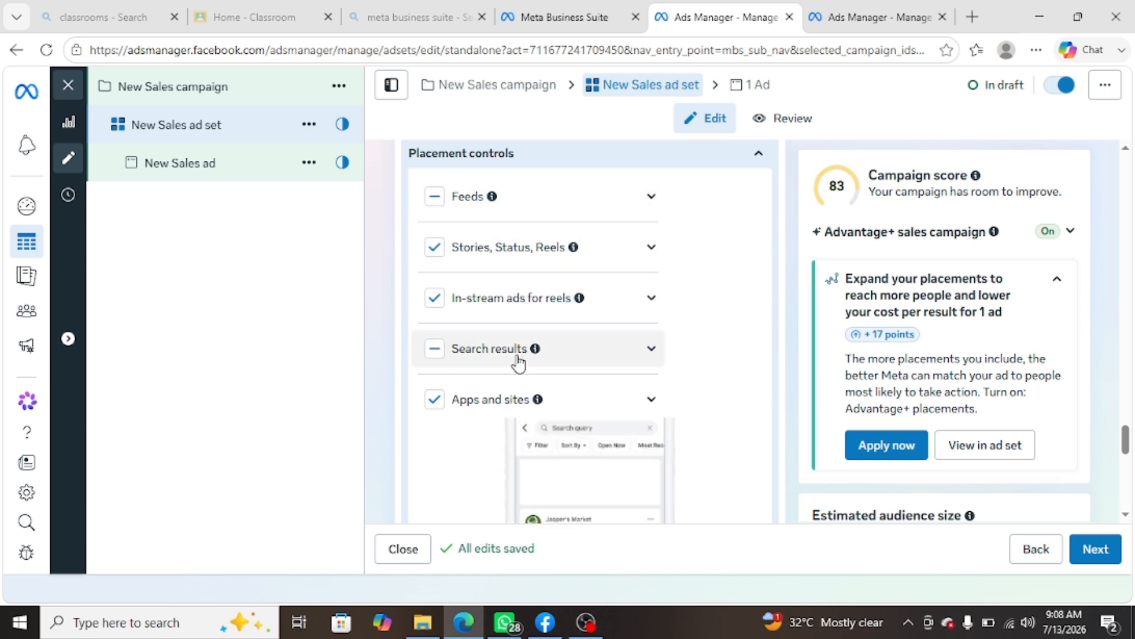
scroll(513, 396, "down", 2)
scroll(512, 396, "down", 3)
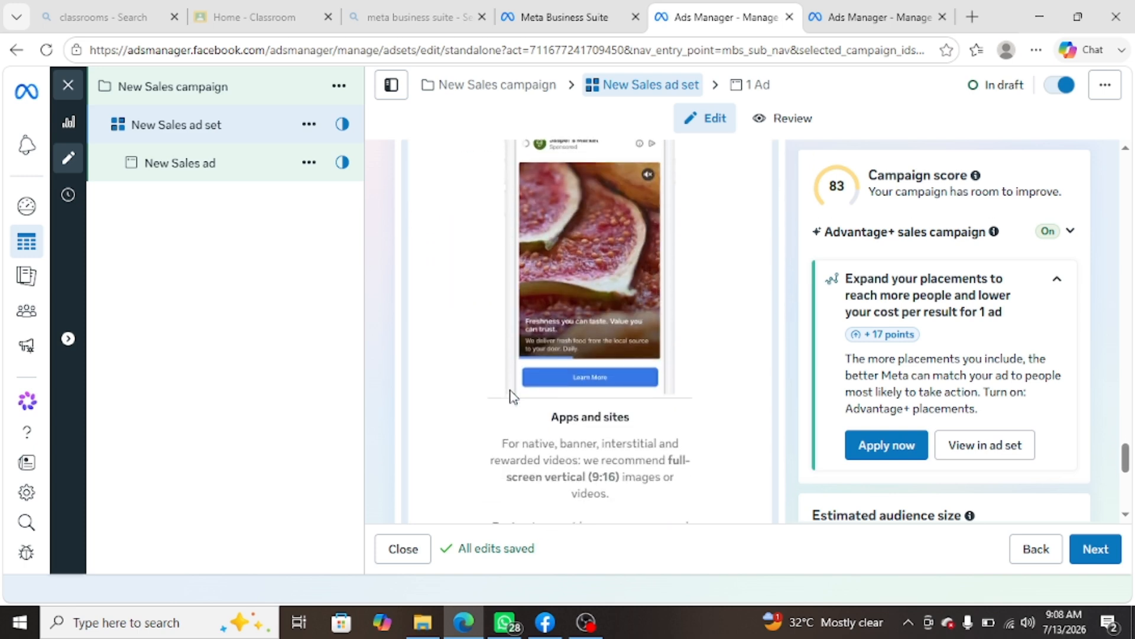
scroll(600, 416, "down", 3)
scroll(601, 411, "down", 3)
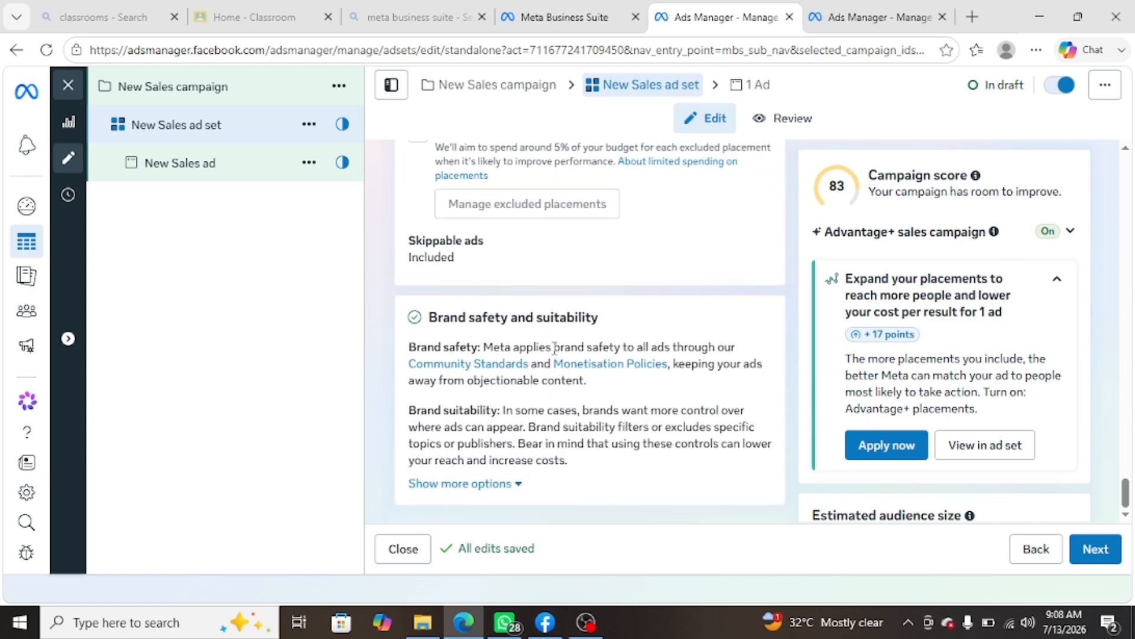
Step: Continue to the New Sales ad and review its Ad name, Facebook Page, Instagram profile and Branding settings
left_click(1103, 550)
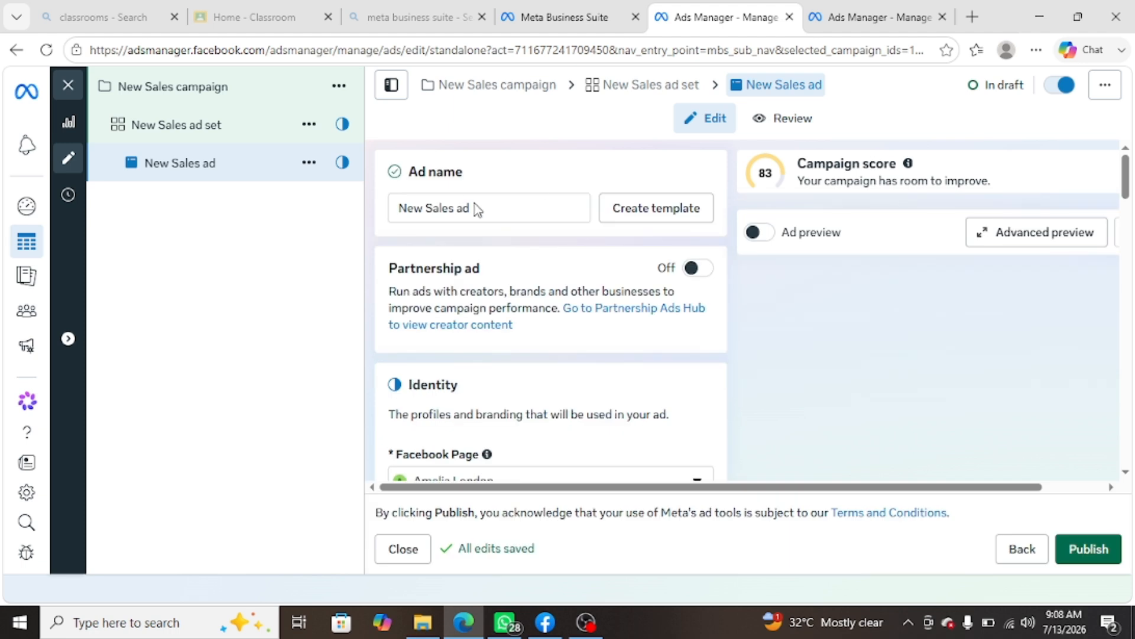
left_click_drag(475, 208, 396, 210)
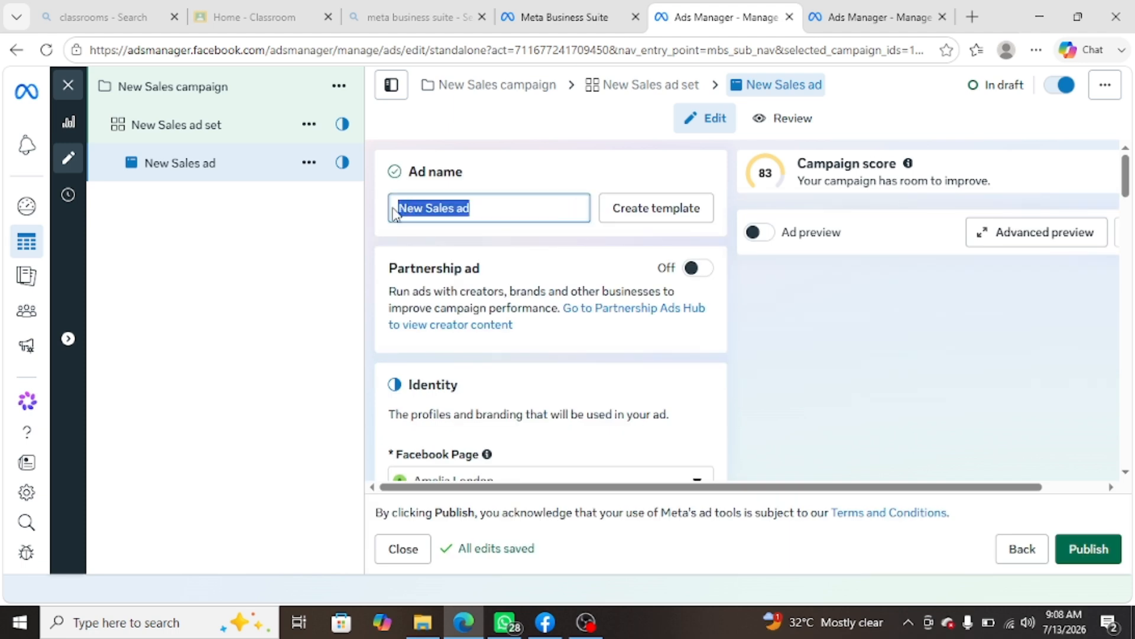
scroll(585, 340, "down", 2)
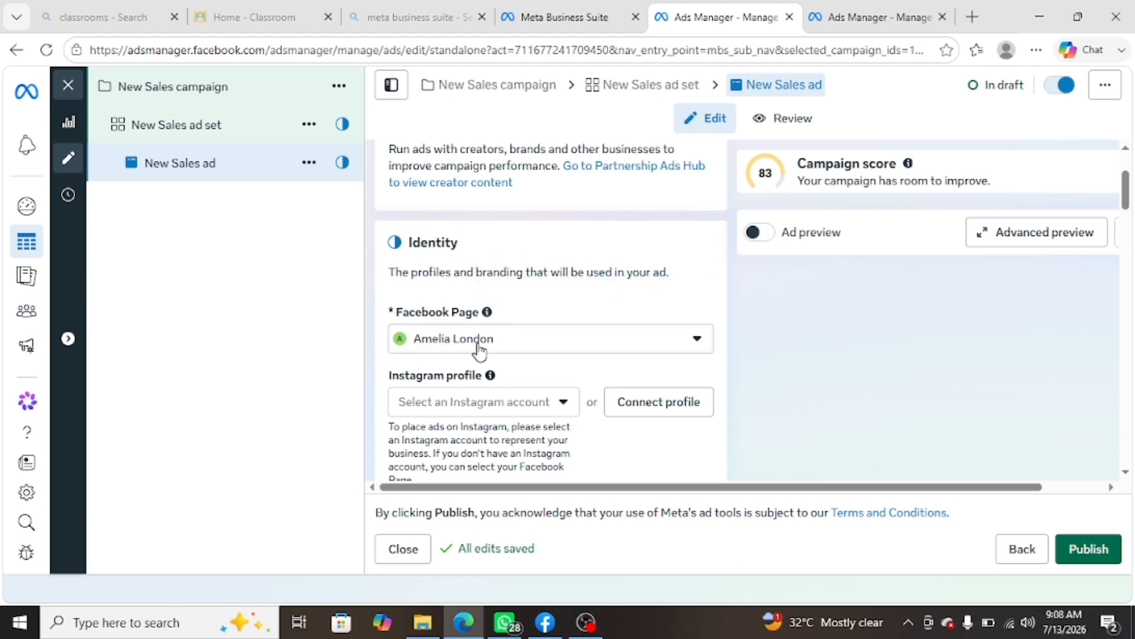
scroll(581, 349, "down", 1)
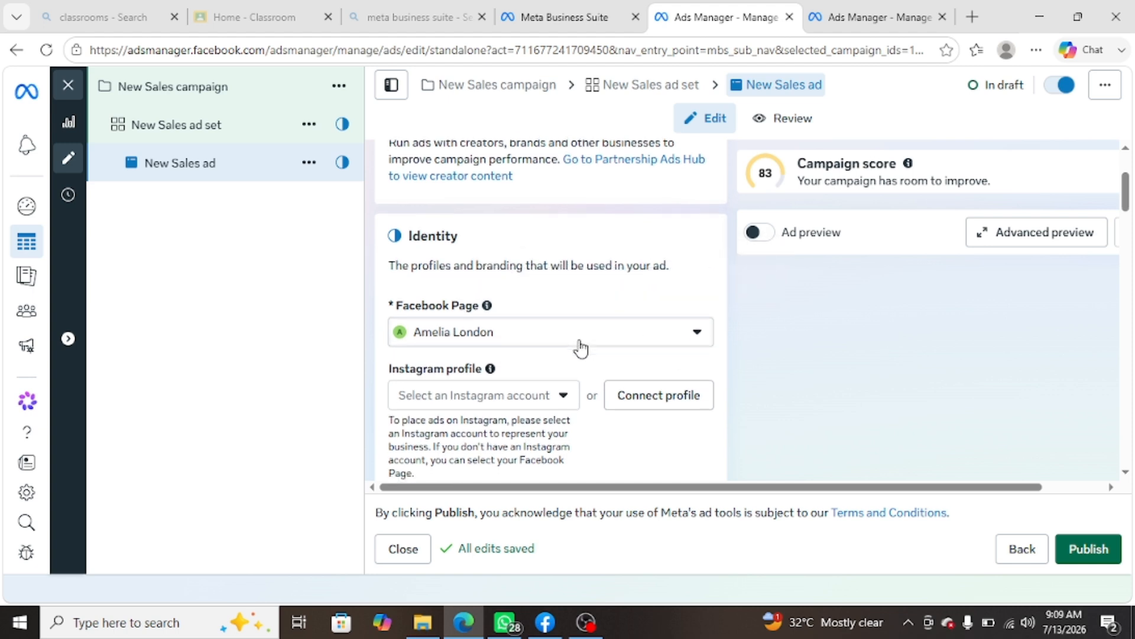
scroll(581, 349, "down", 1)
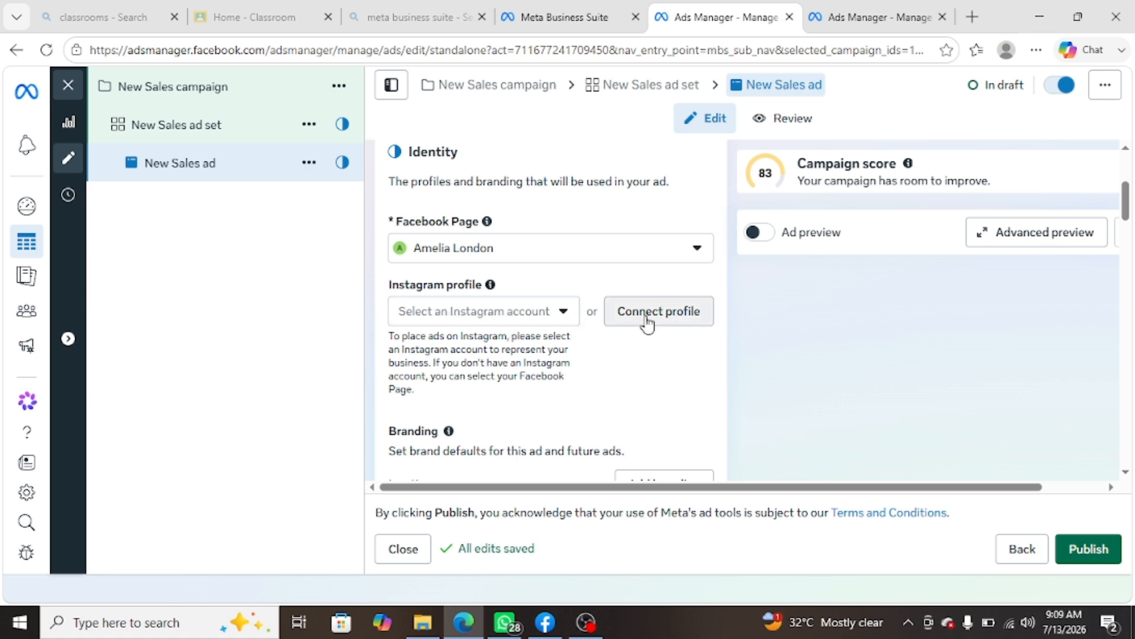
scroll(608, 402, "down", 3)
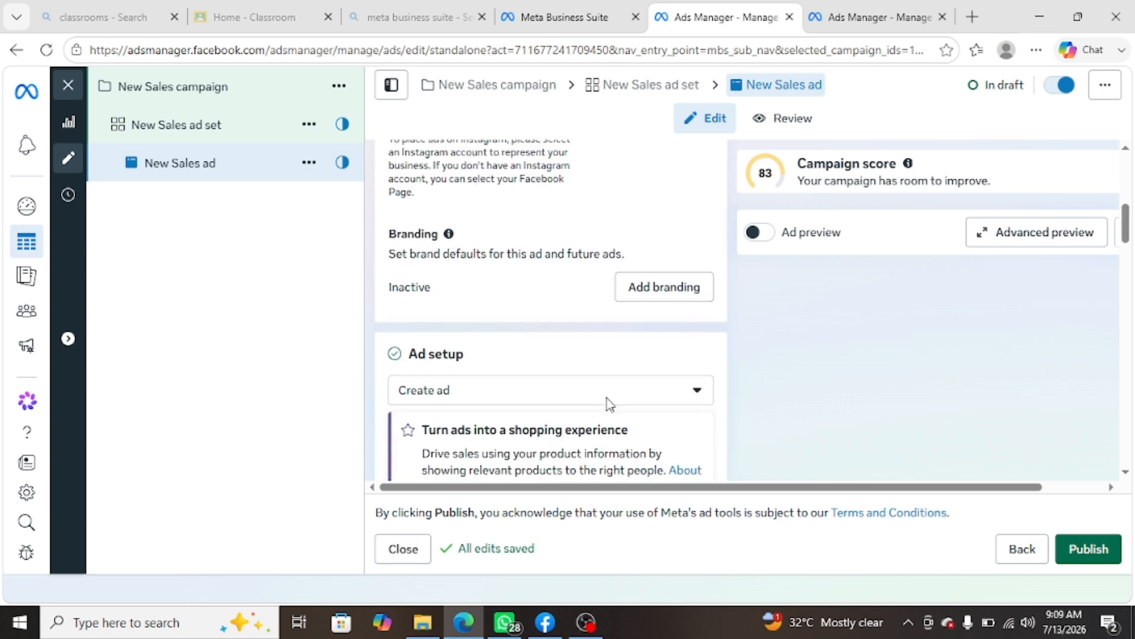
Step: Examine the Ad setup choices and close them with Create ad still selected
scroll(609, 401, "down", 2)
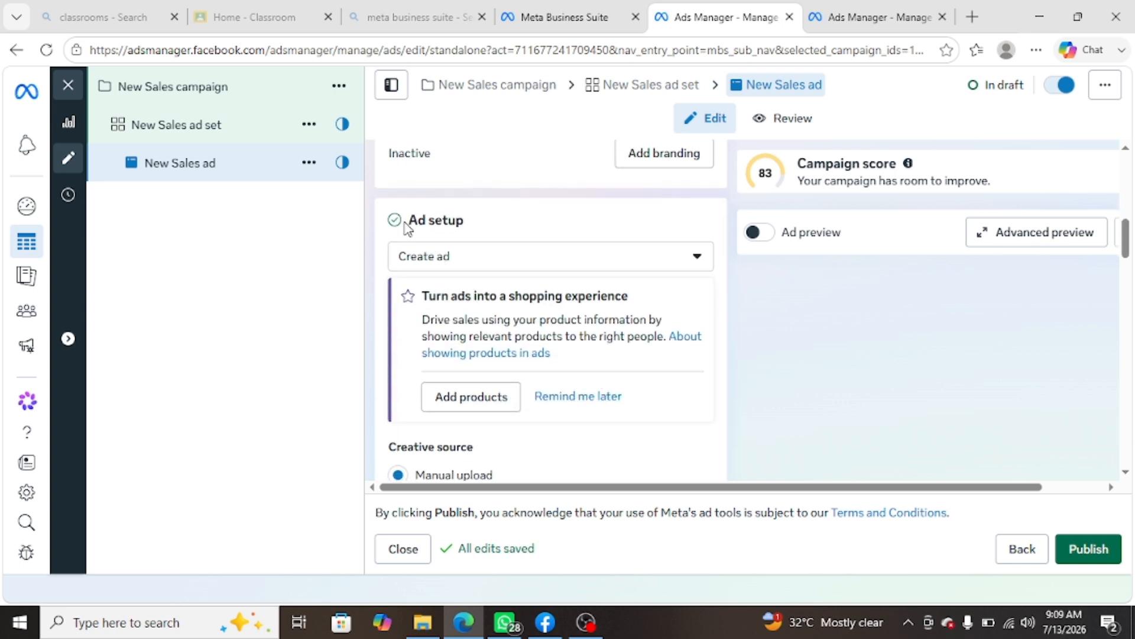
left_click_drag(407, 220, 476, 229)
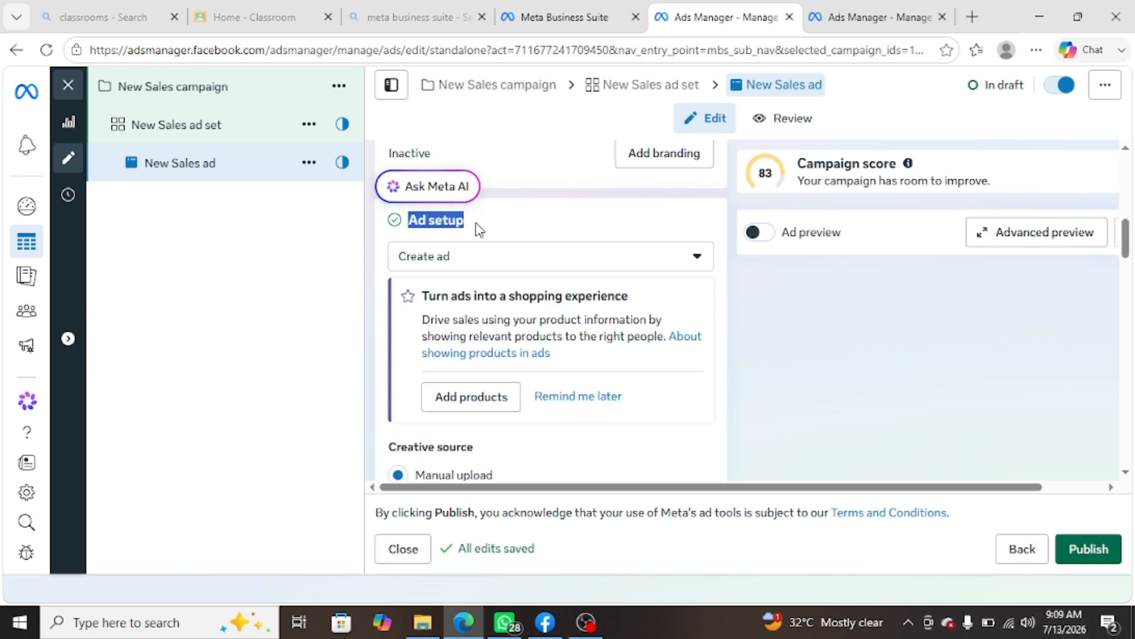
left_click(454, 262)
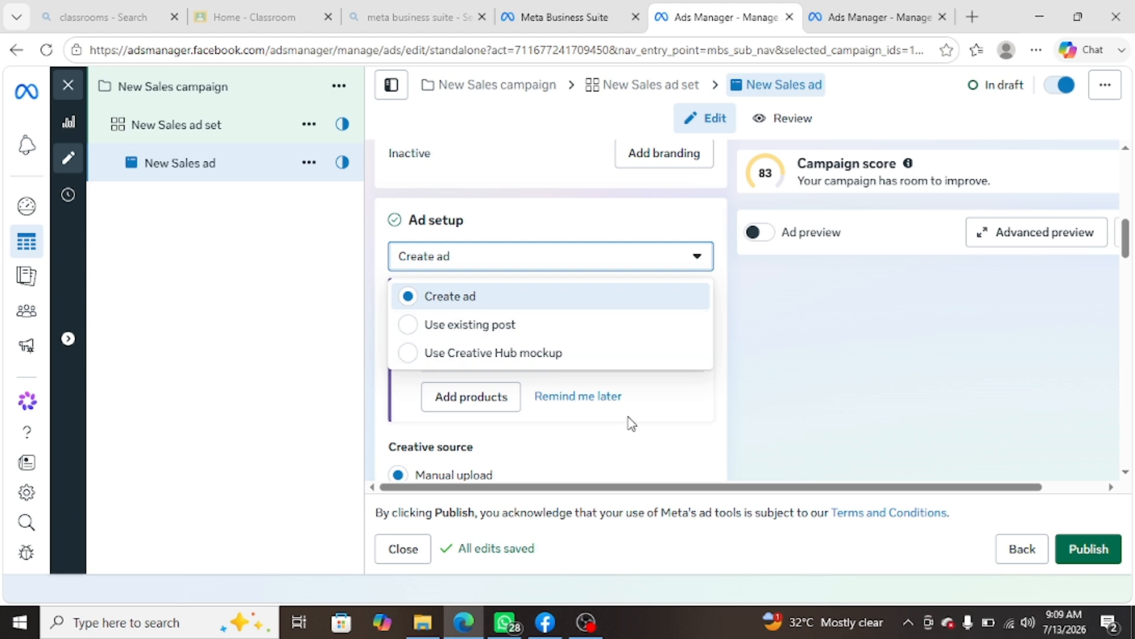
left_click(723, 362)
Step: Review the ad's Creative source and Format options, and show the additional settings containing the optional Schedule
scroll(568, 365, "down", 3)
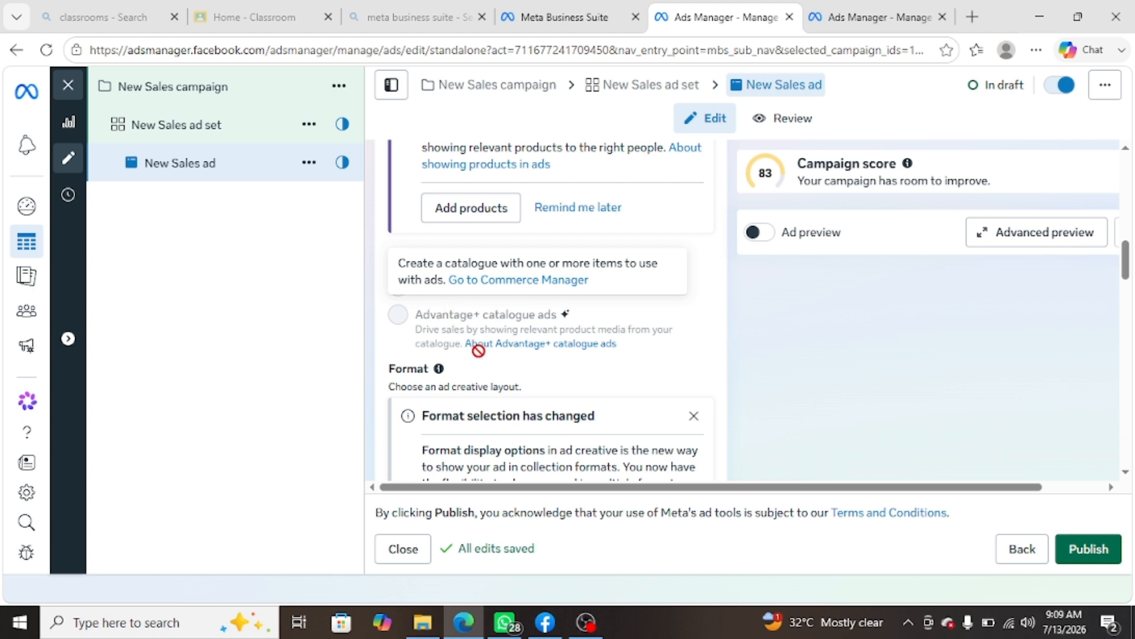
scroll(478, 349, "down", 3)
scroll(479, 353, "up", 1)
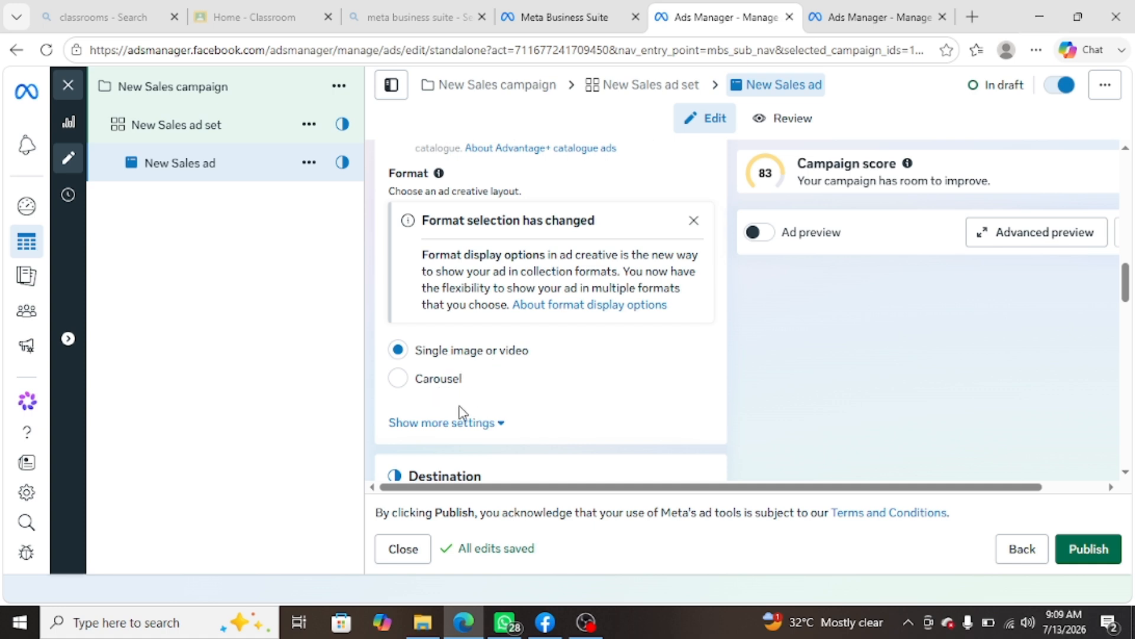
left_click(451, 423)
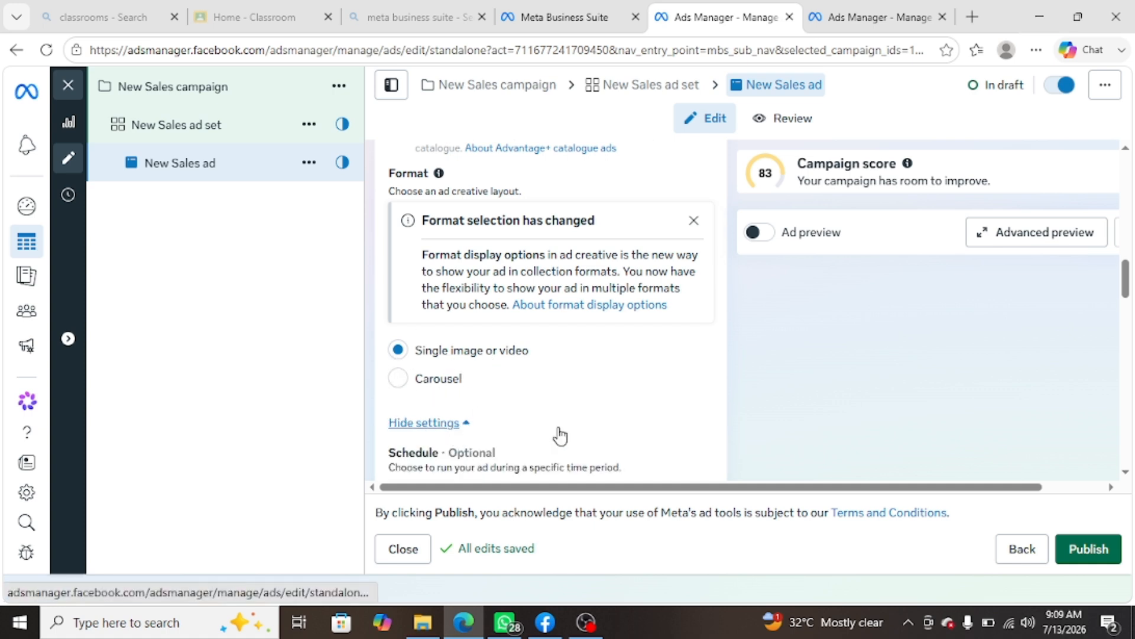
scroll(568, 438, "down", 2)
scroll(580, 441, "down", 1)
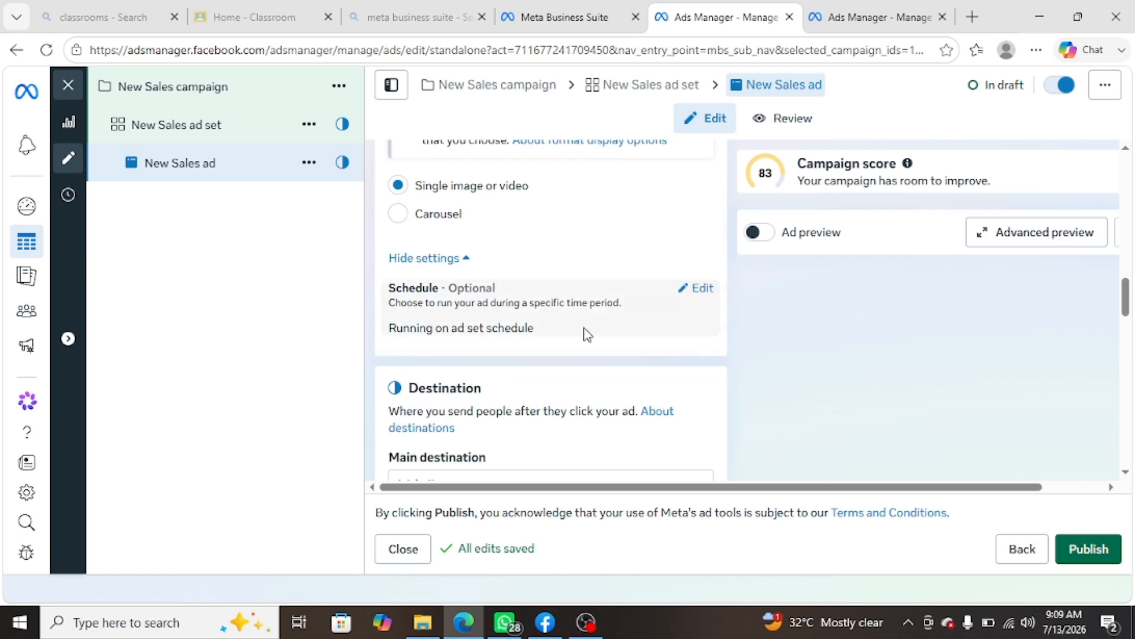
Step: Examine the ad's Main destination options, Website URL field and Personalised destinations, keeping Website as the destination
scroll(585, 332, "down", 3)
scroll(548, 406, "down", 1)
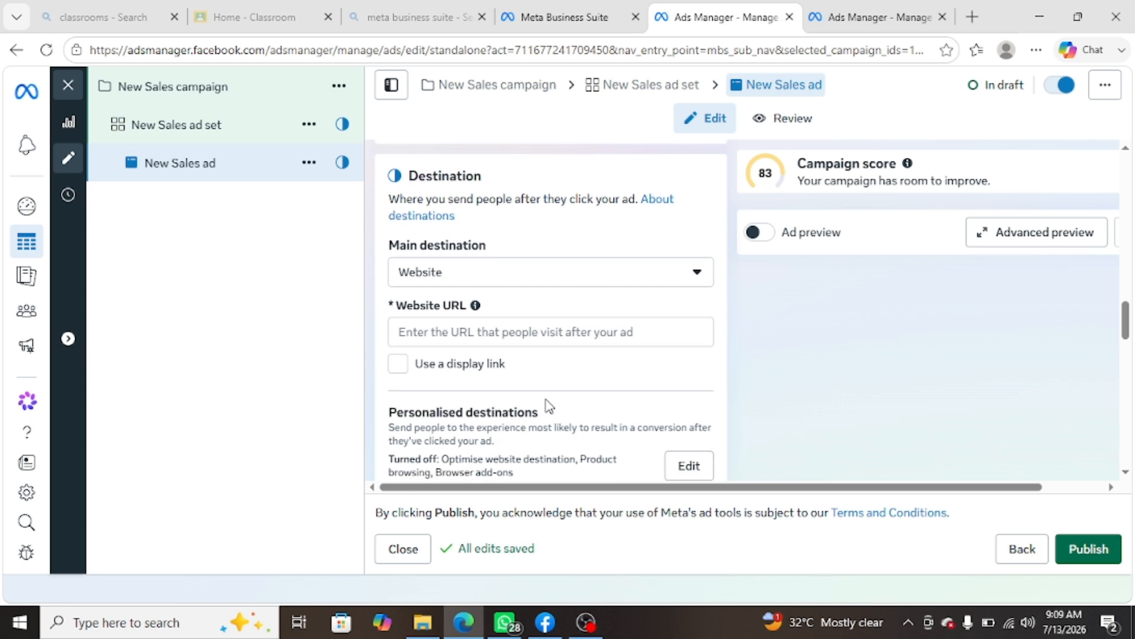
left_click(493, 279)
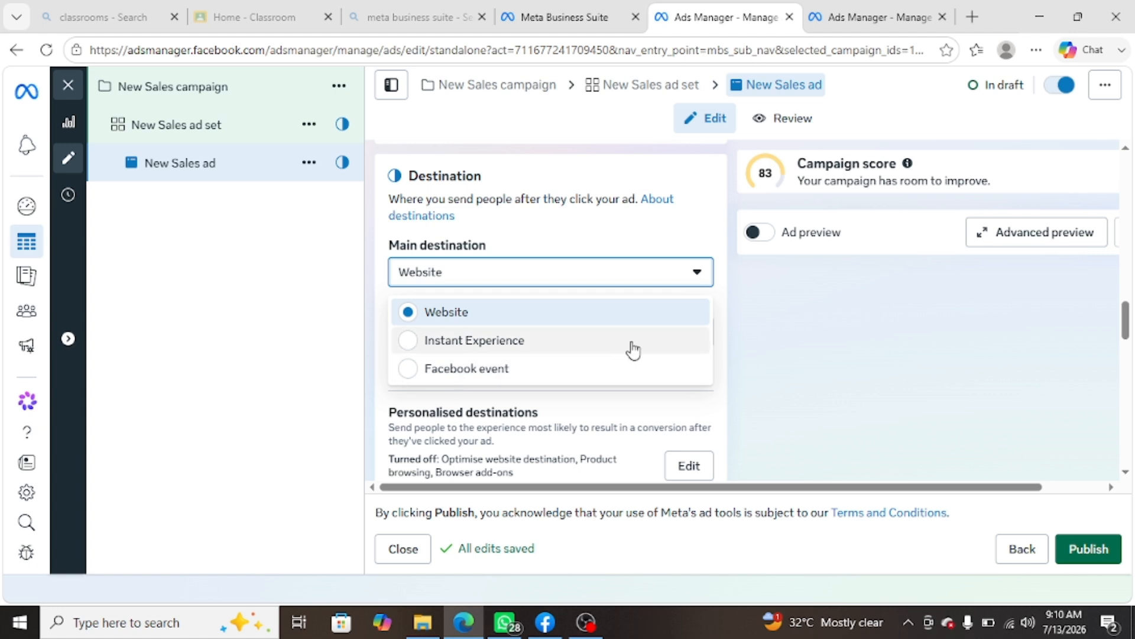
left_click(646, 233)
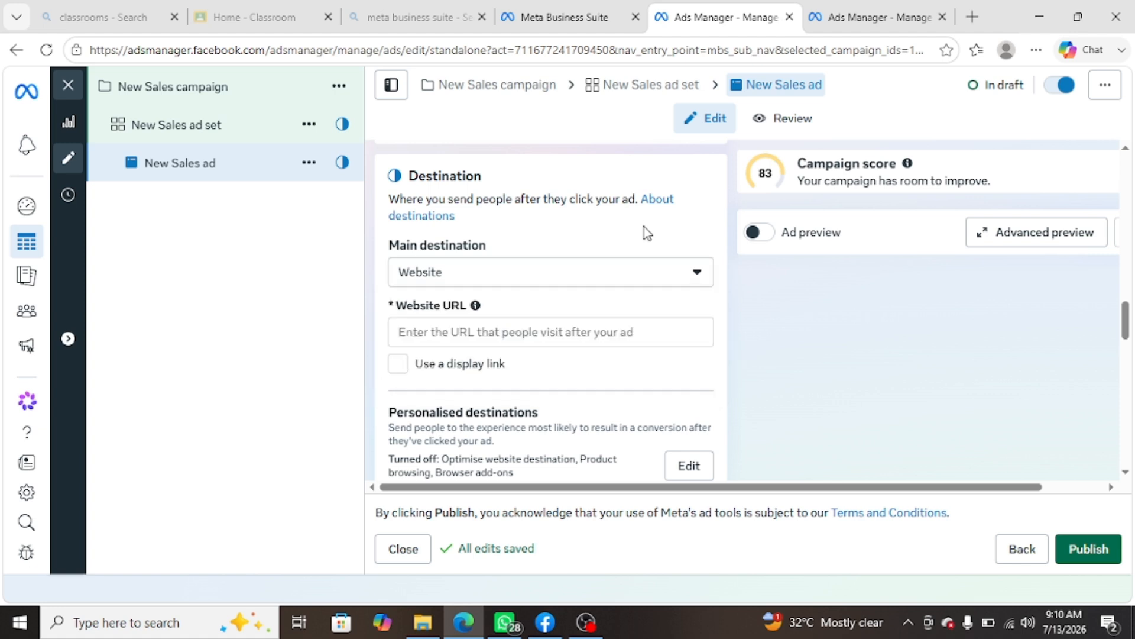
left_click(462, 337)
scroll(463, 336, "down", 4)
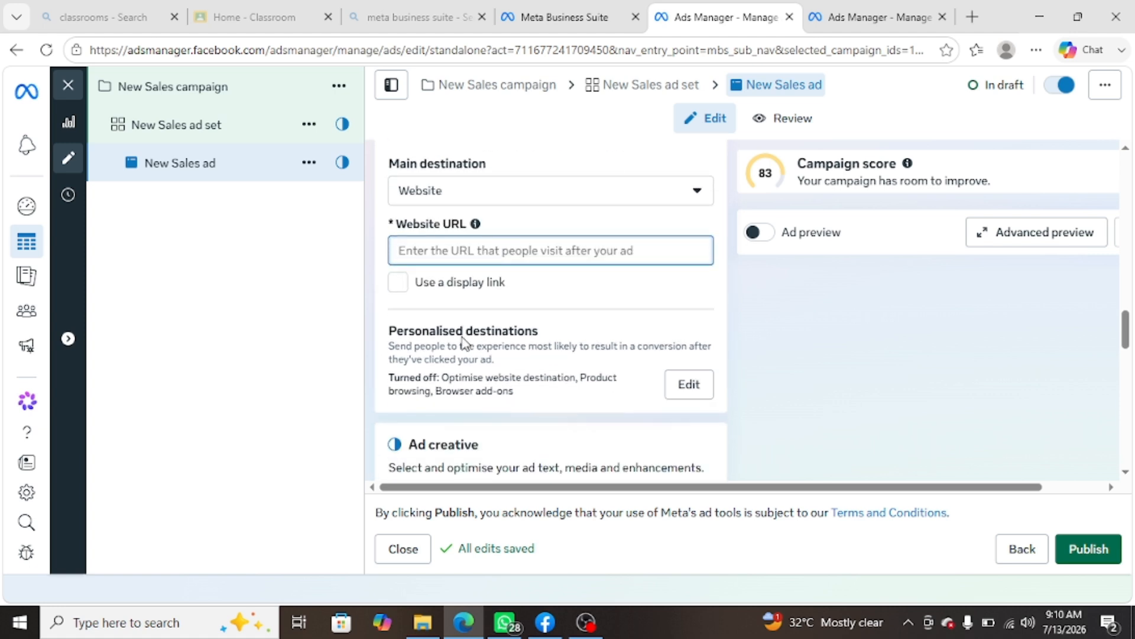
scroll(524, 317, "up", 4)
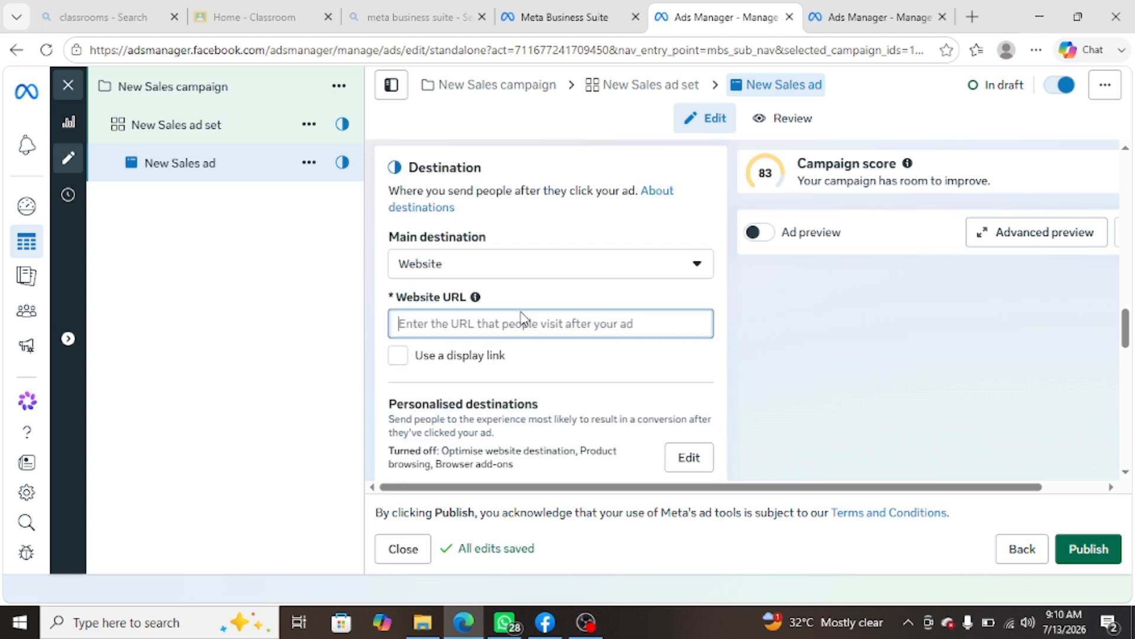
left_click(443, 267)
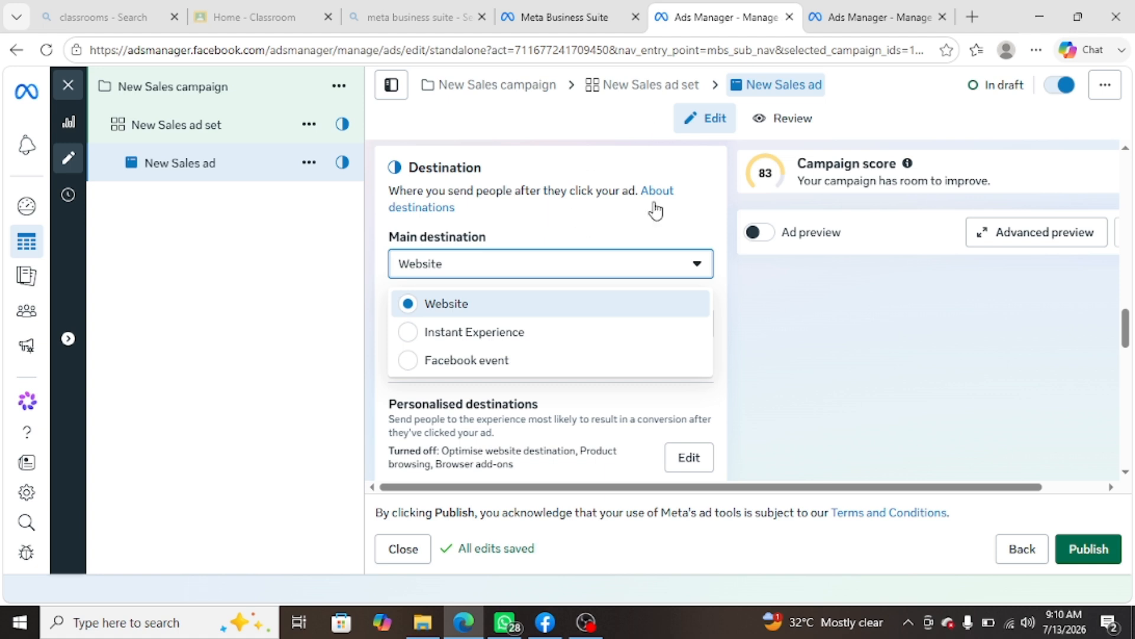
left_click(651, 175)
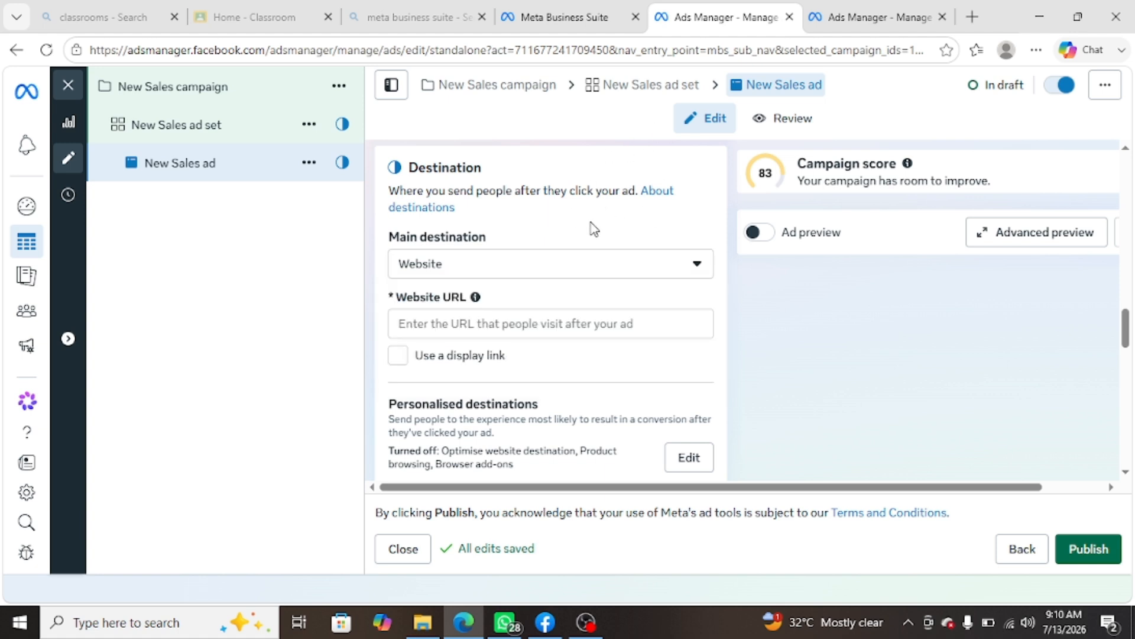
Step: Review the Ad creative and Creative testing sections below the ad's destination settings
scroll(591, 228, "up", 3)
scroll(591, 260, "down", 1)
scroll(593, 295, "down", 6)
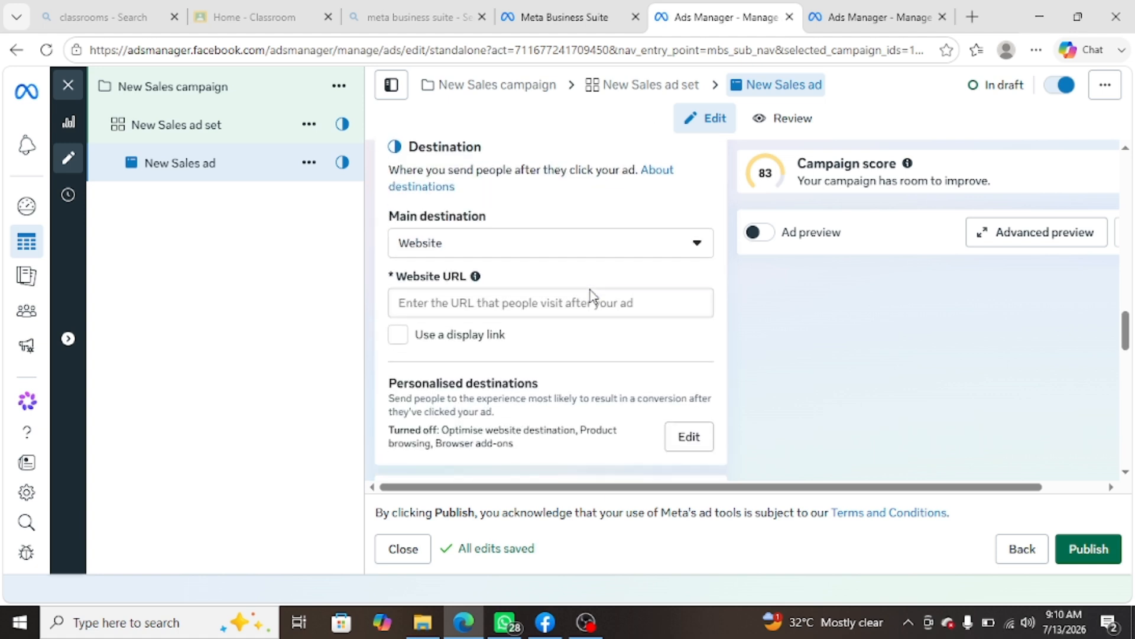
scroll(593, 296, "down", 1)
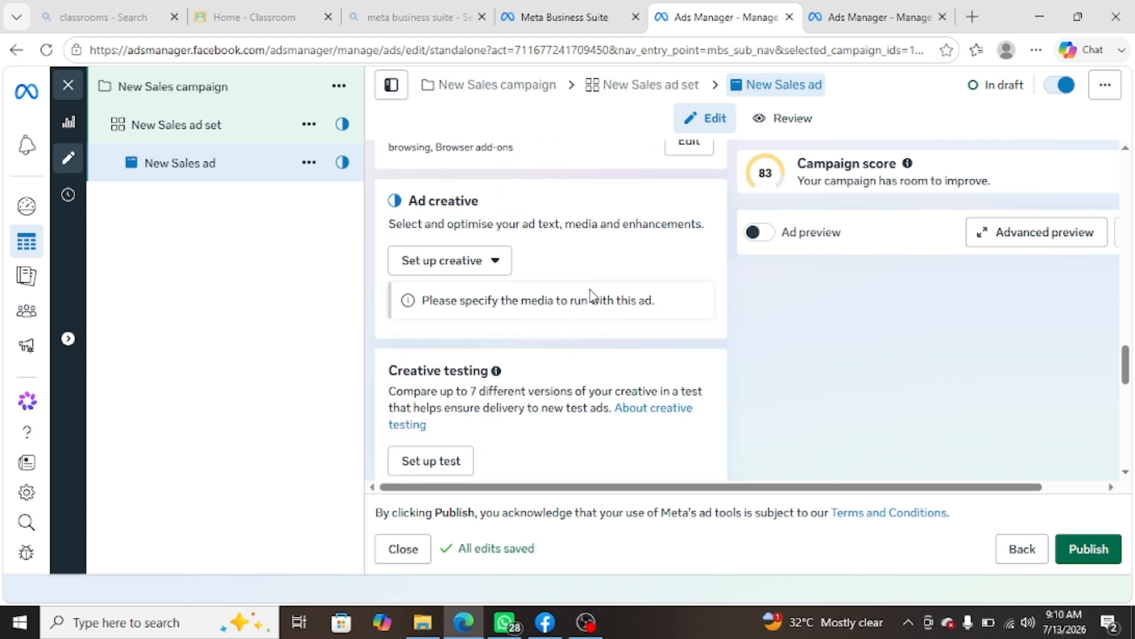
scroll(569, 359, "down", 3)
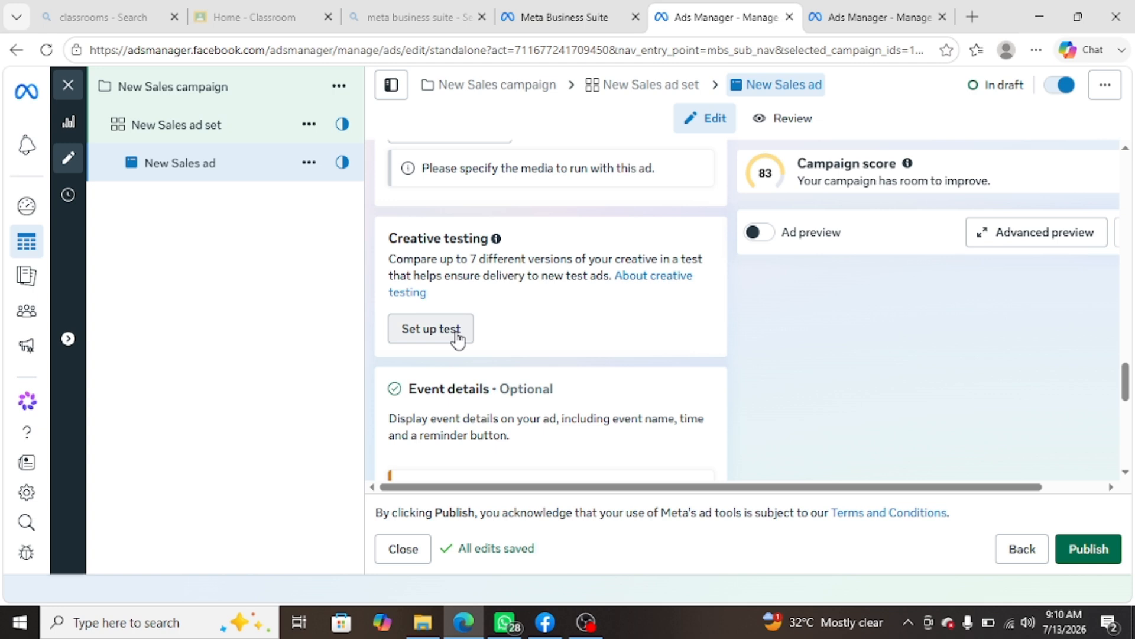
Step: Open the creative test setup and examine its fields for number of test ads, test budget and test duration
left_click(426, 335)
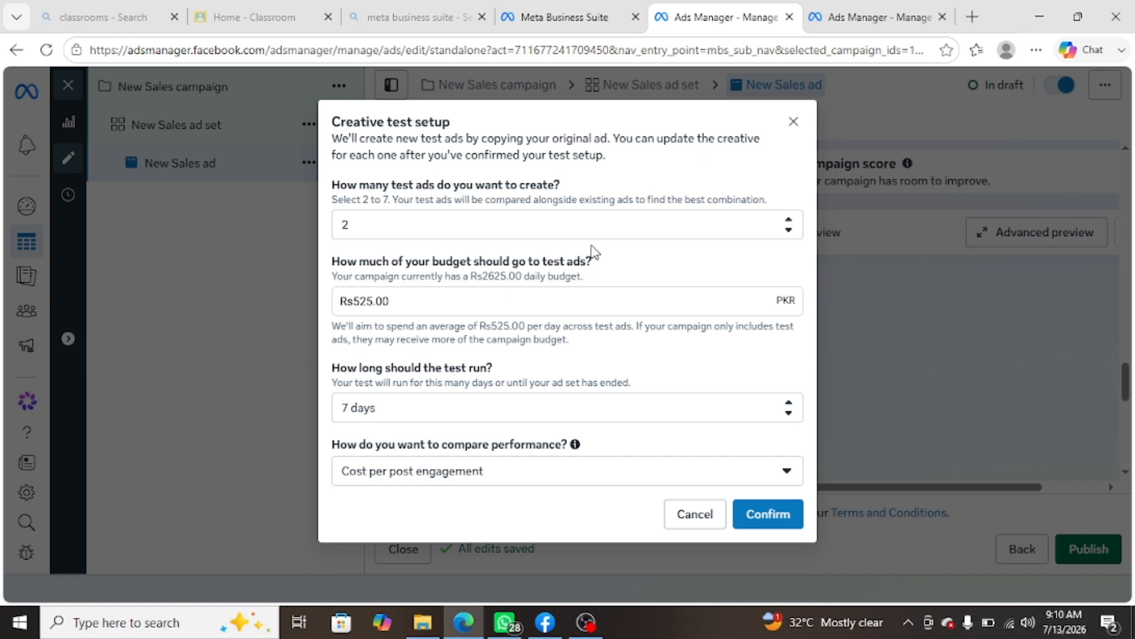
left_click(561, 220)
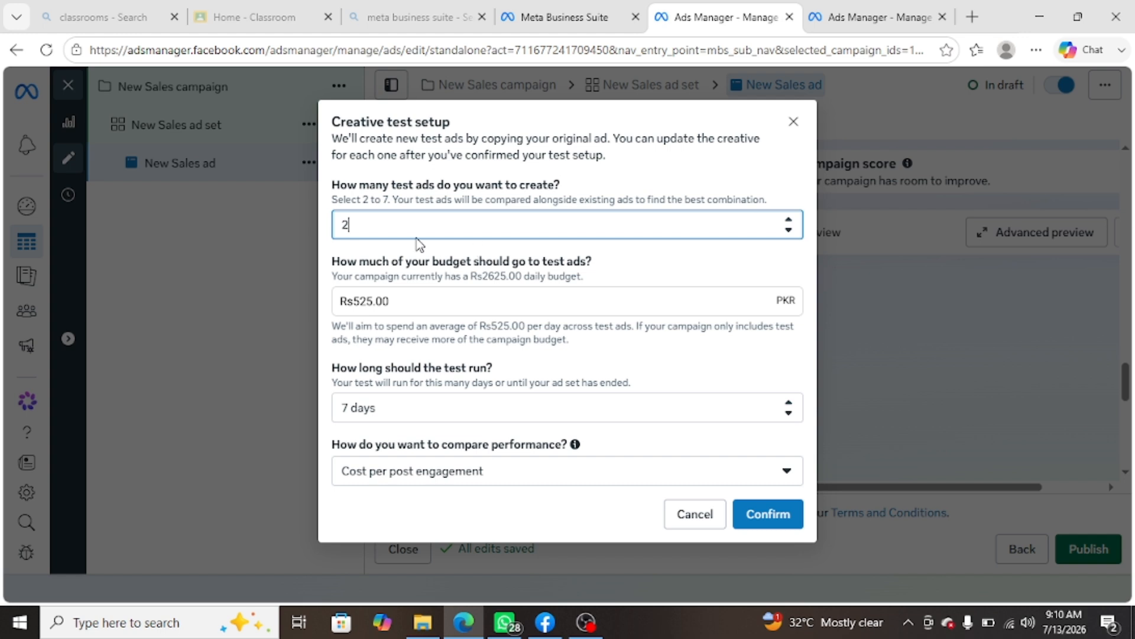
left_click(426, 301)
left_click_drag(426, 302, 359, 338)
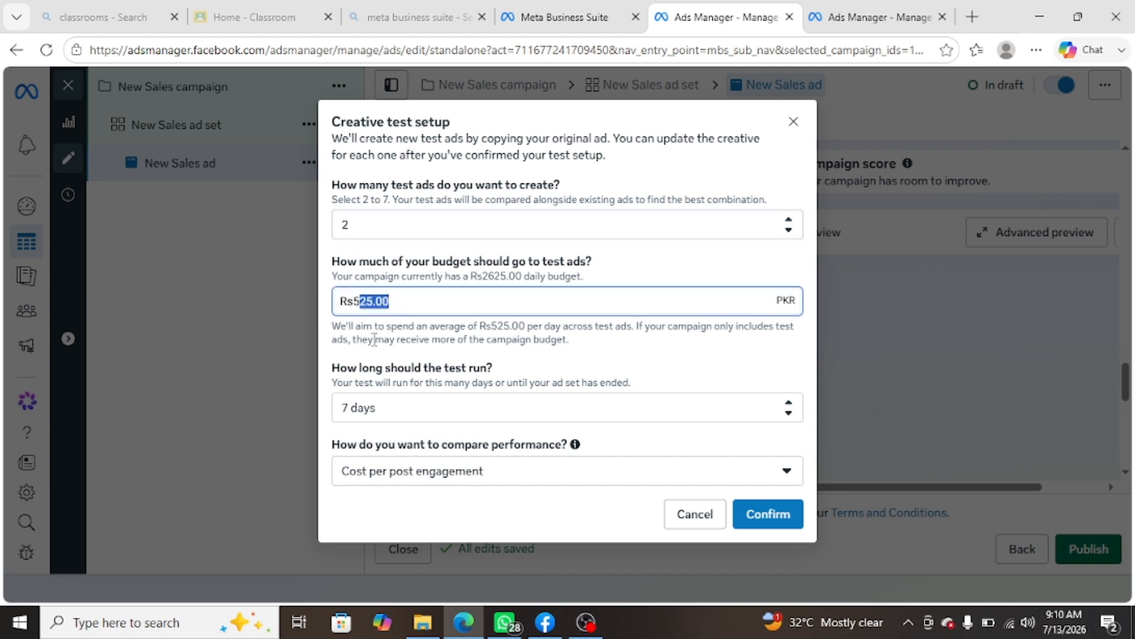
left_click(439, 355)
left_click(426, 401)
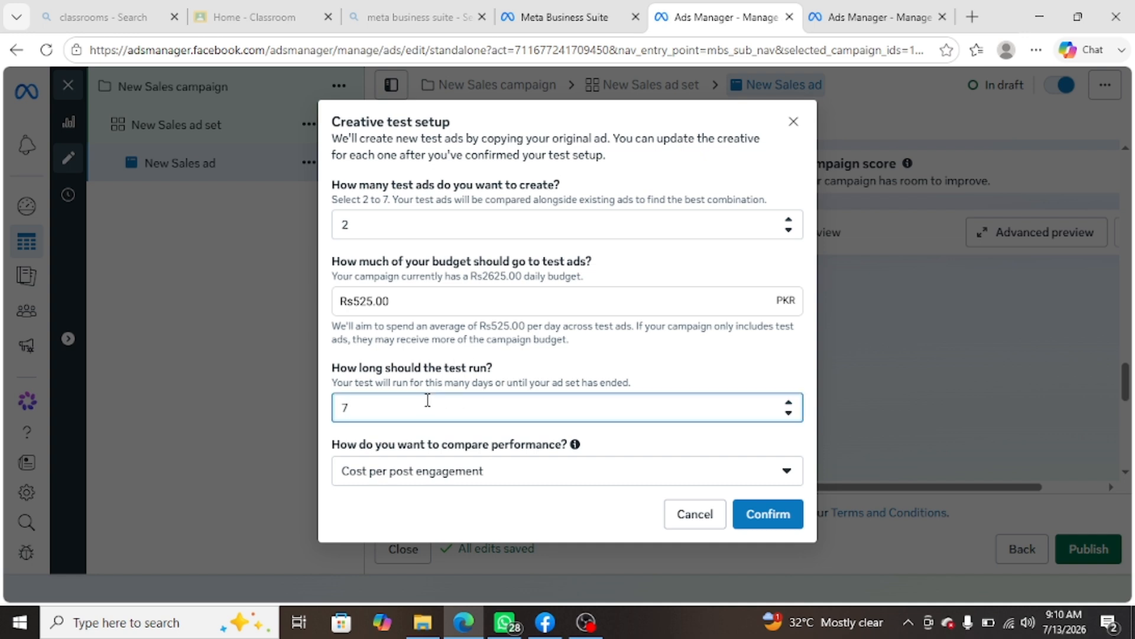
Step: Examine the metrics offered for comparing creative test performance and cancel the test setup
left_click(427, 470)
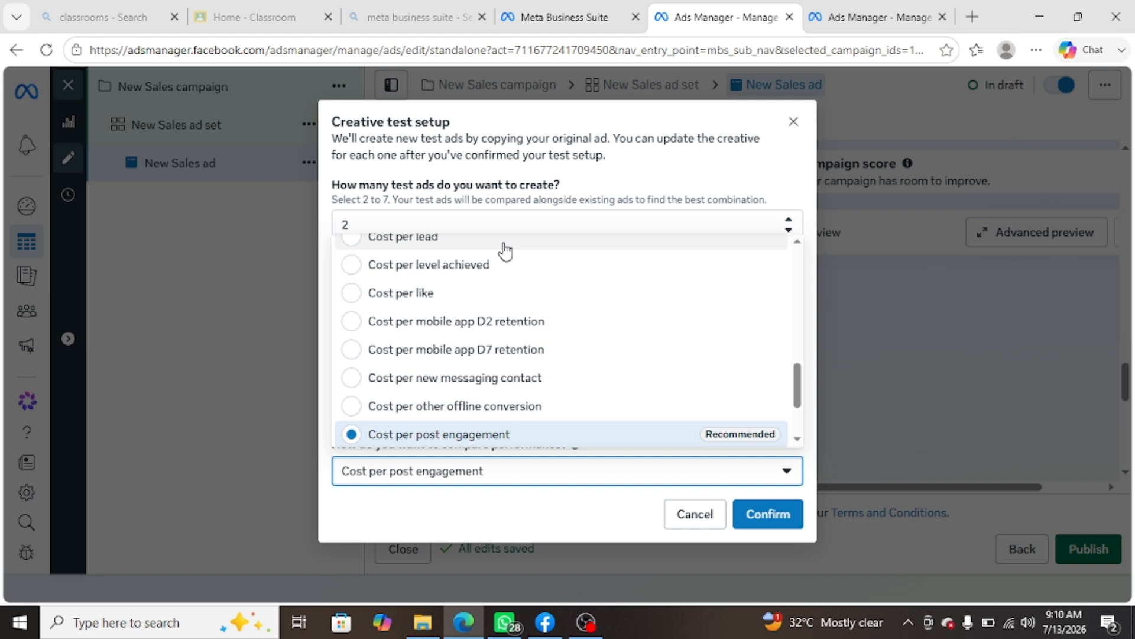
left_click(637, 170)
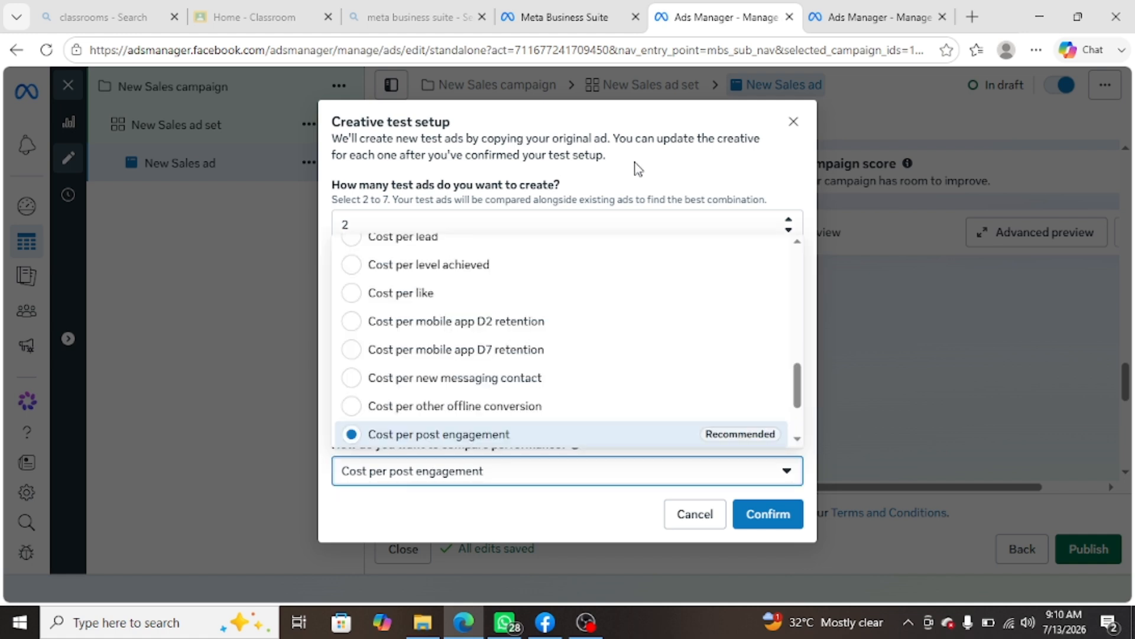
left_click(637, 169)
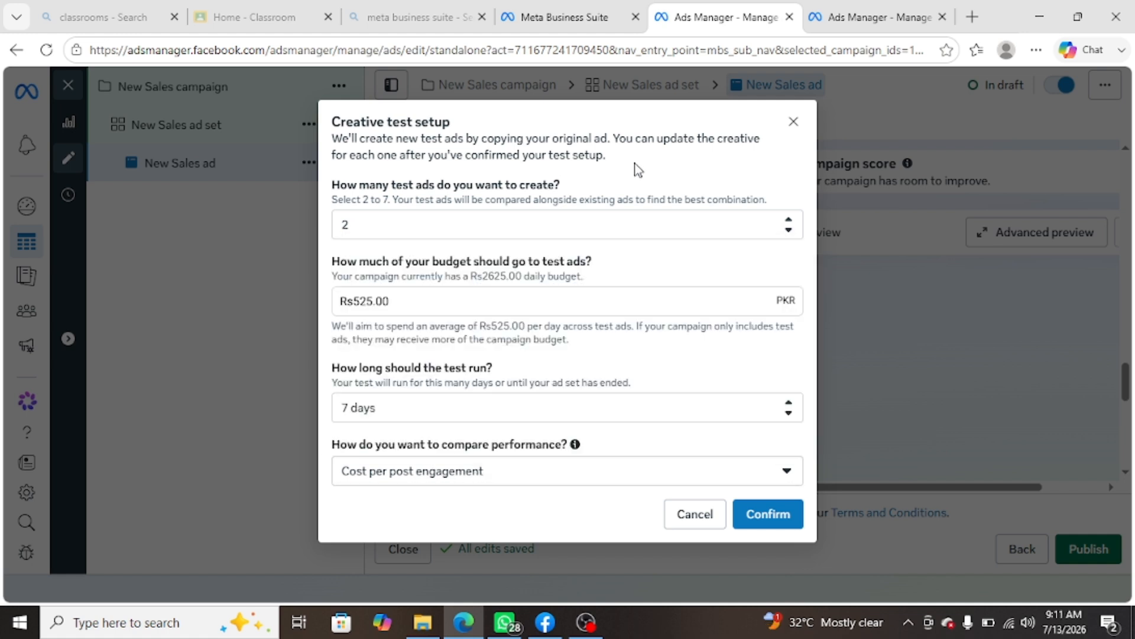
left_click(479, 476)
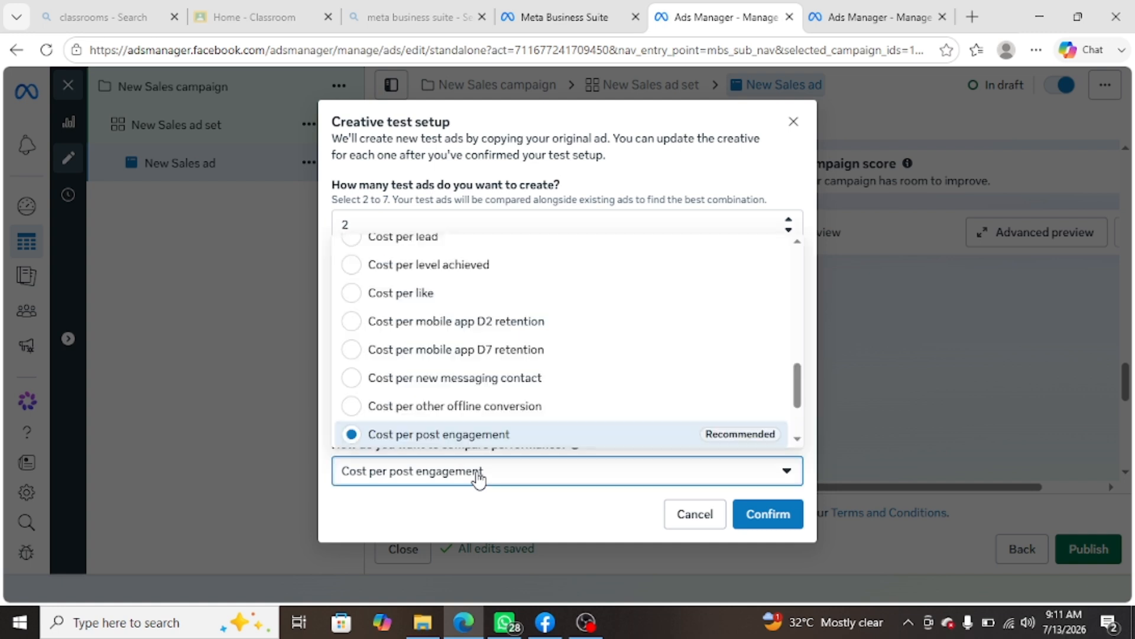
scroll(489, 295, "up", 10)
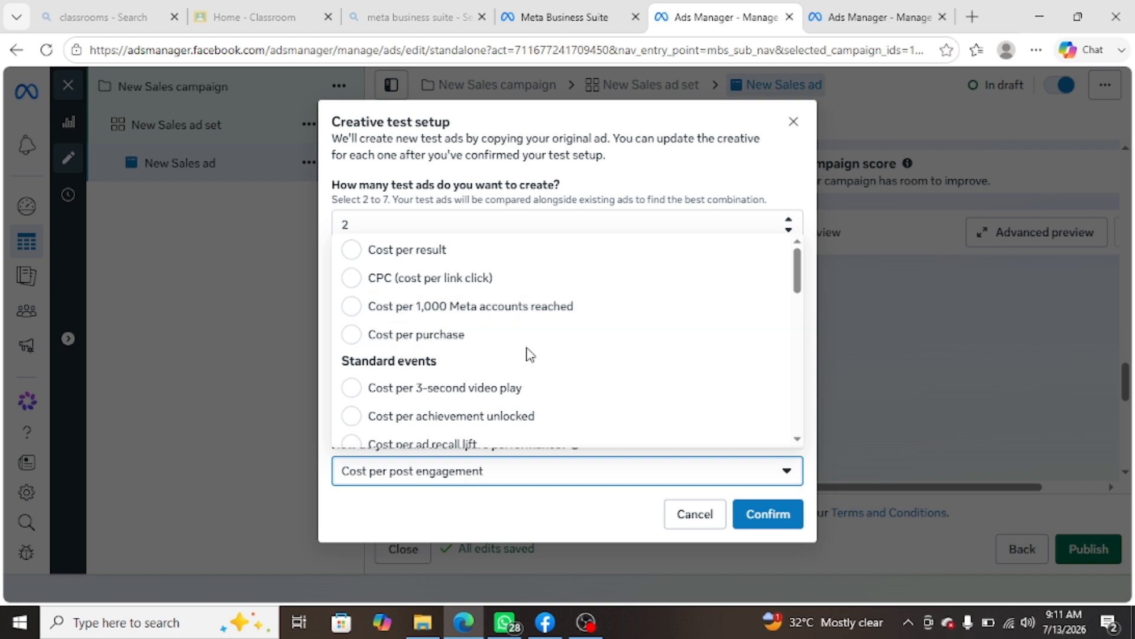
scroll(558, 375, "down", 8)
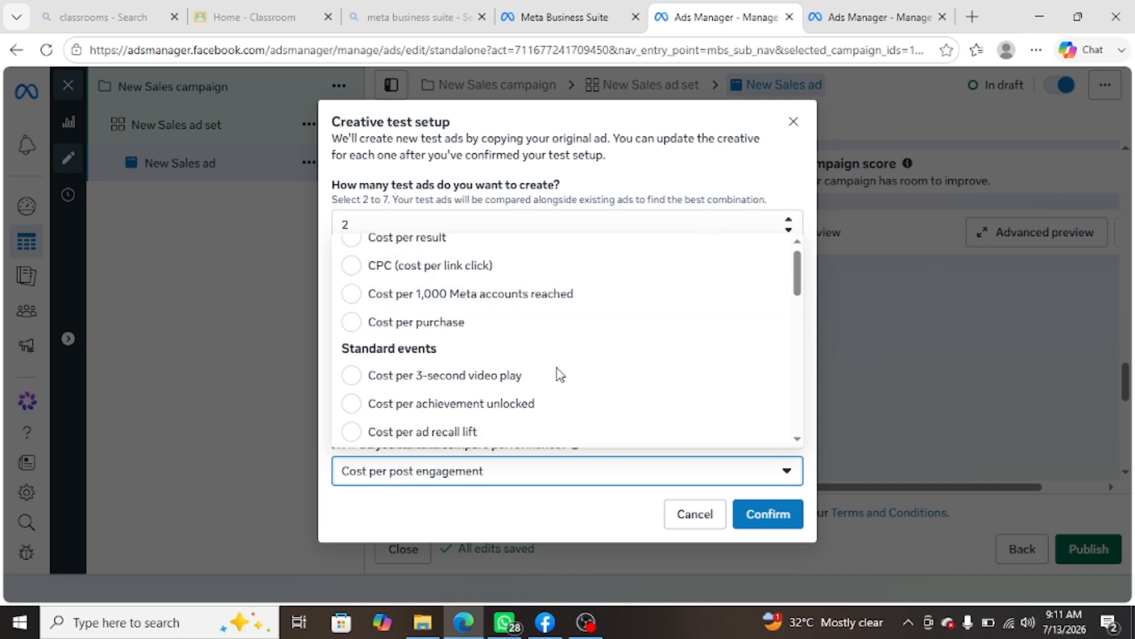
scroll(557, 375, "down", 3)
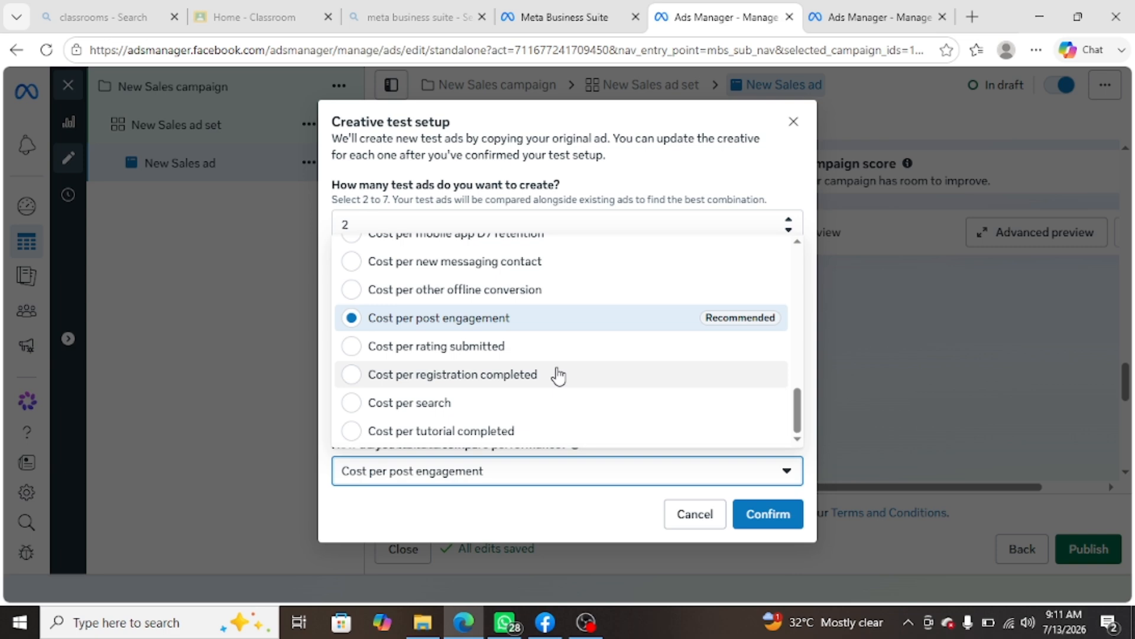
left_click(671, 178)
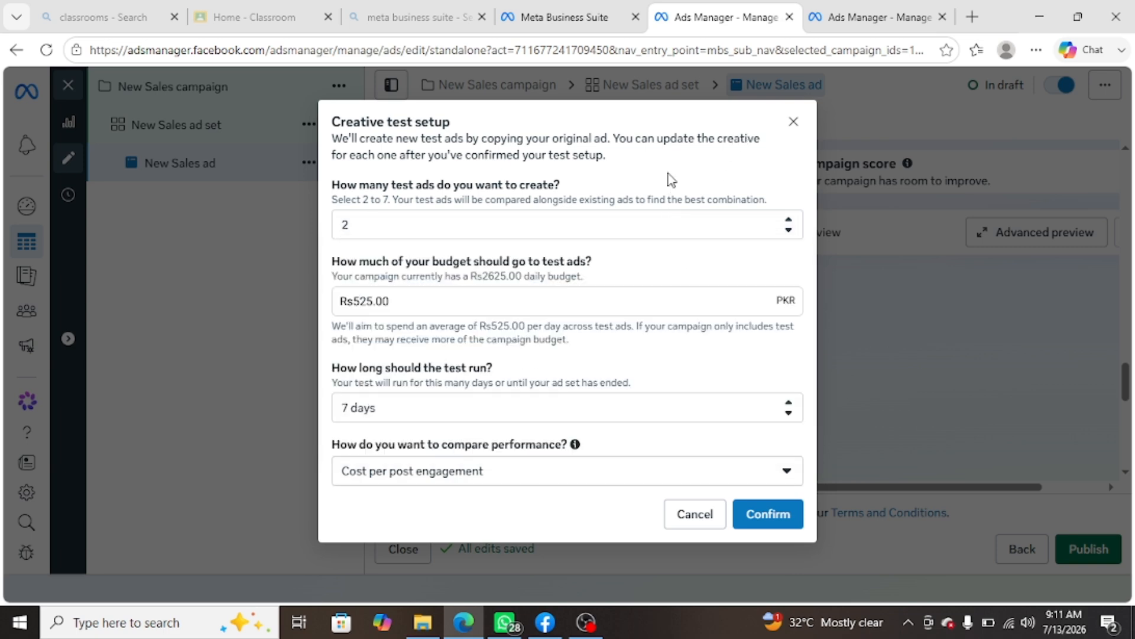
left_click(712, 512)
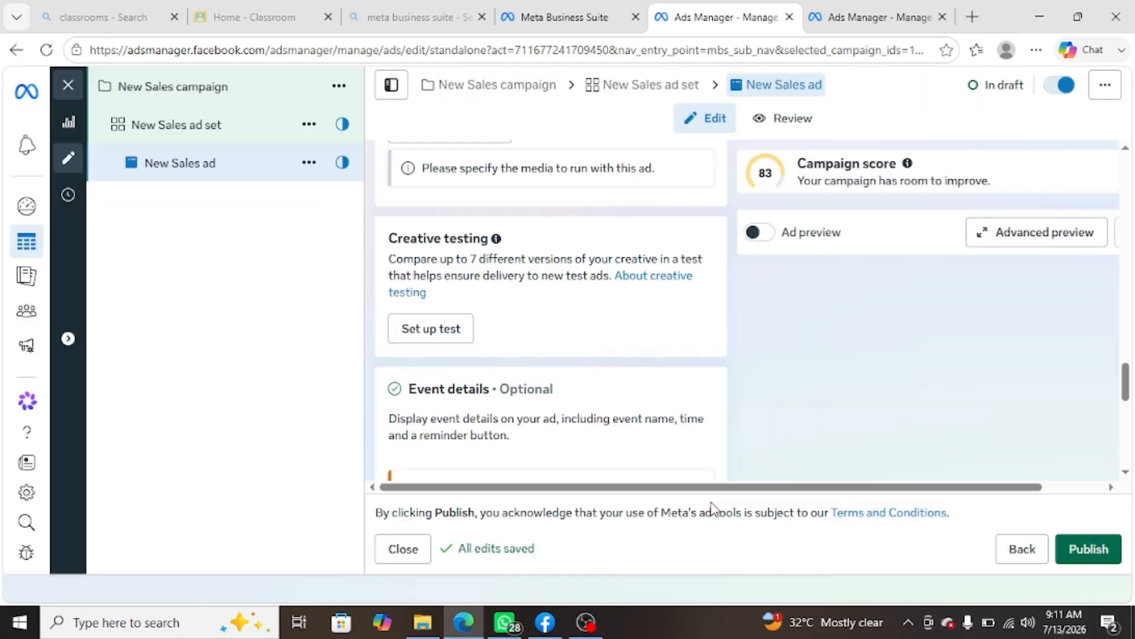
Step: Open Commerce Manager from the Add products option in the ad's setup and close its page
scroll(599, 383, "down", 9)
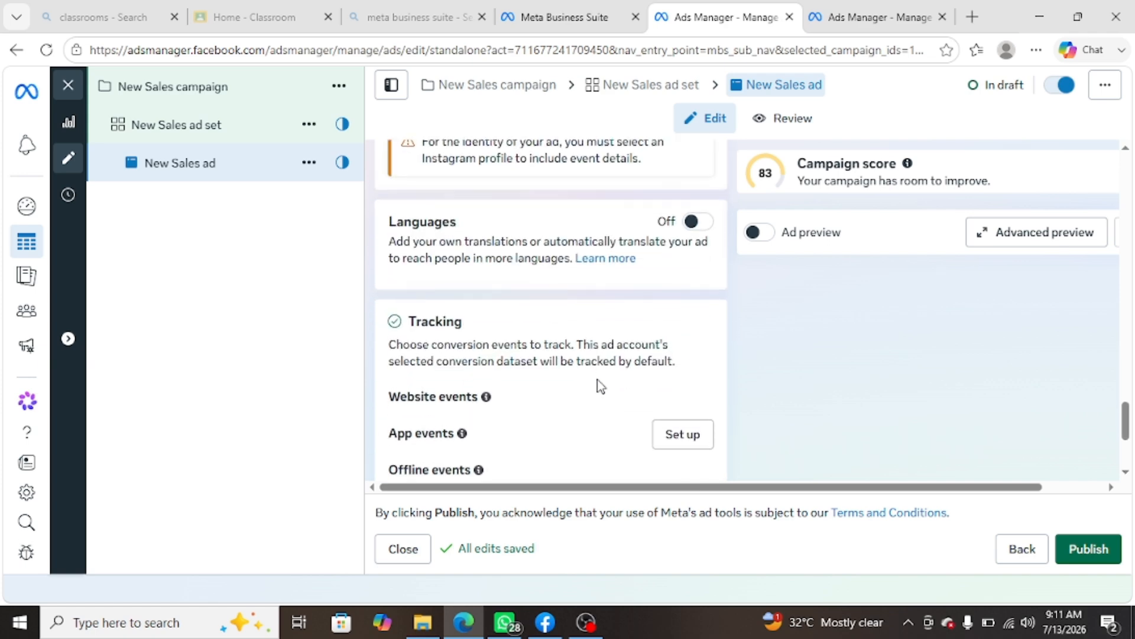
scroll(597, 379, "up", 10)
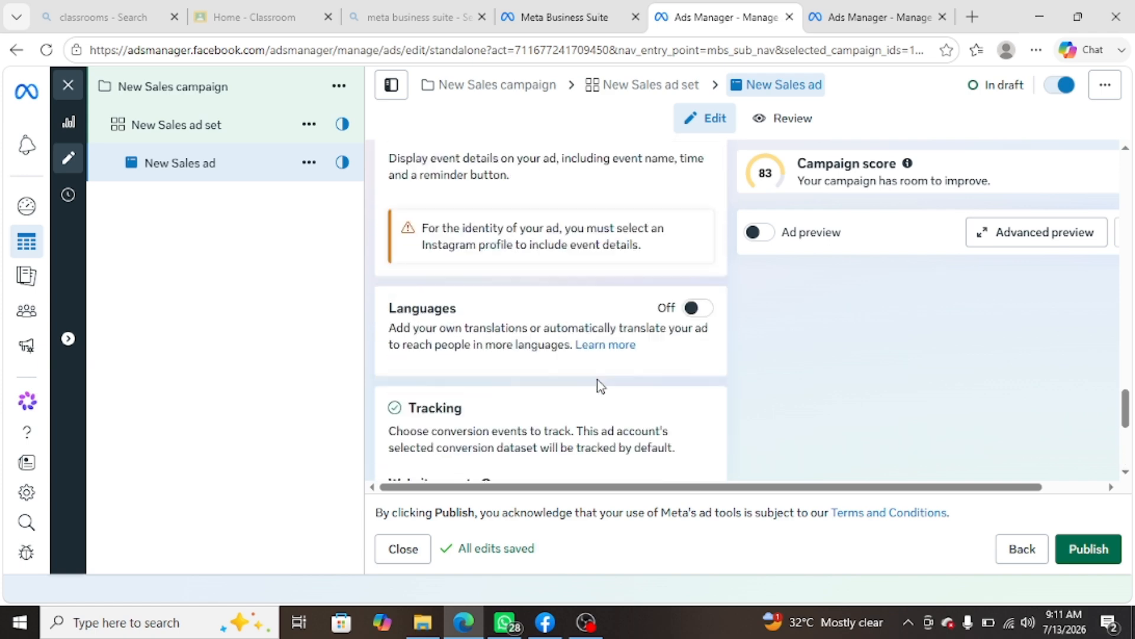
scroll(588, 239, "up", 5)
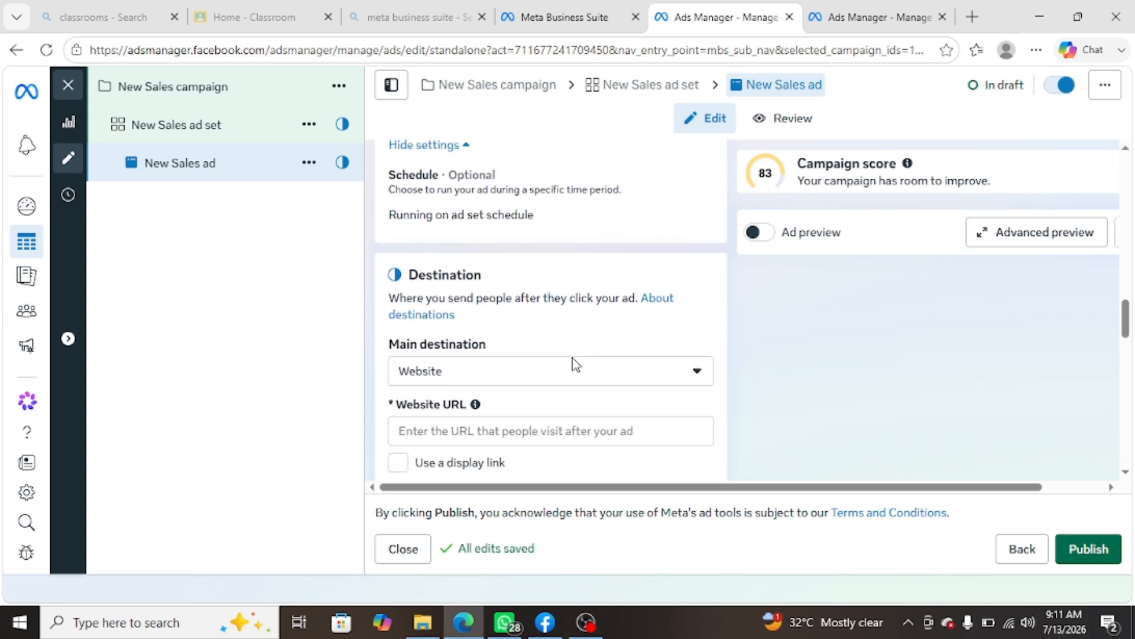
scroll(573, 361, "up", 4)
scroll(572, 358, "up", 8)
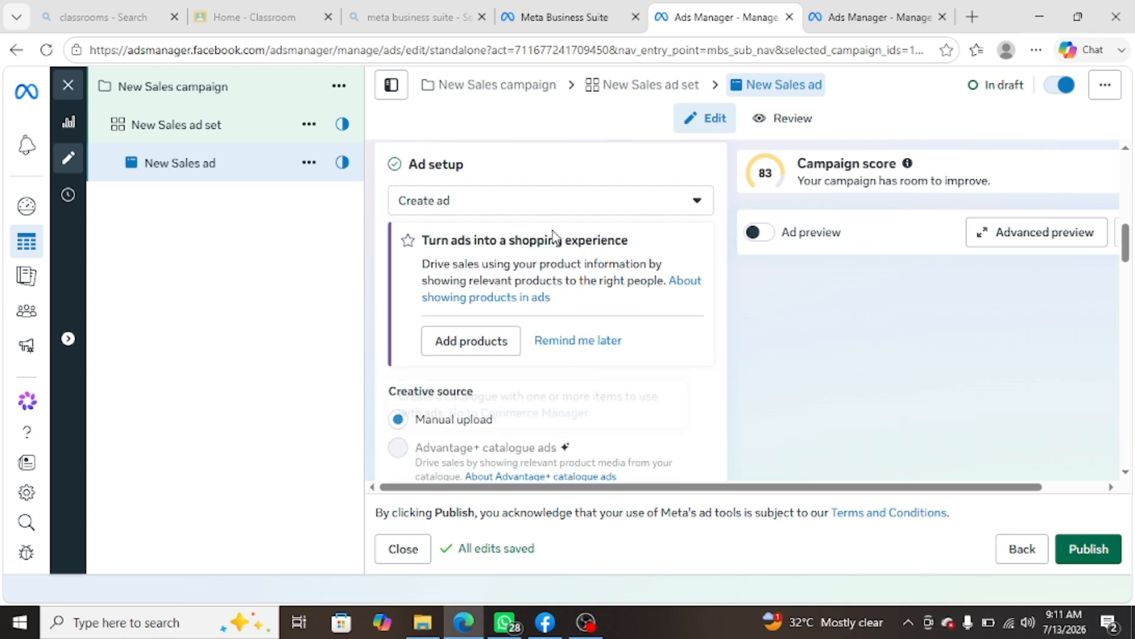
left_click(452, 347)
left_click(451, 378)
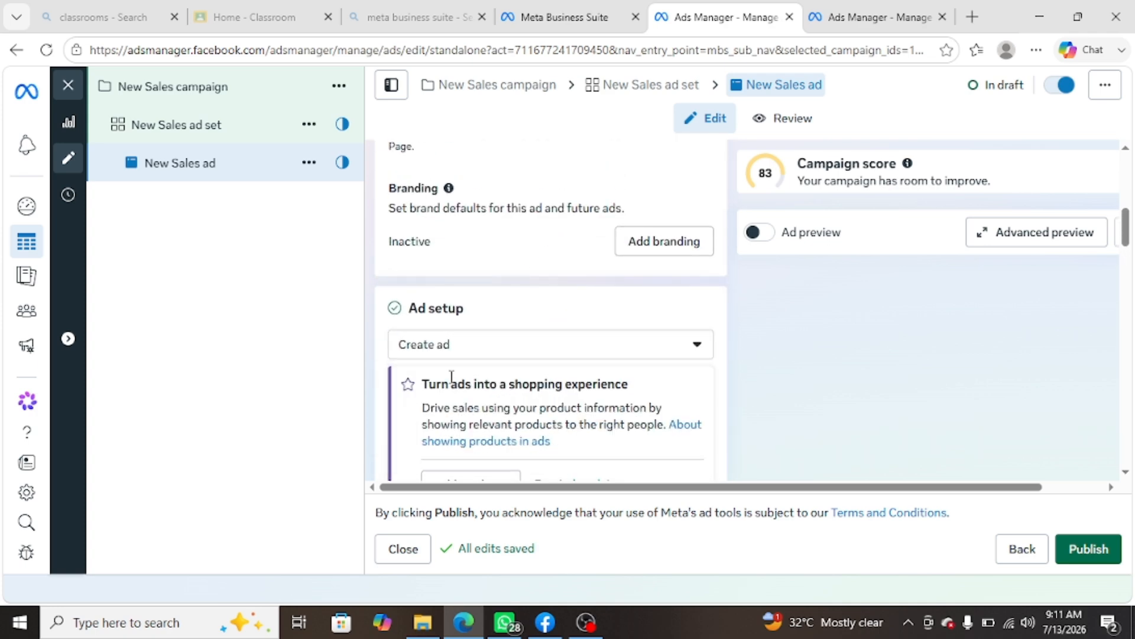
scroll(531, 373, "down", 2)
left_click(463, 348)
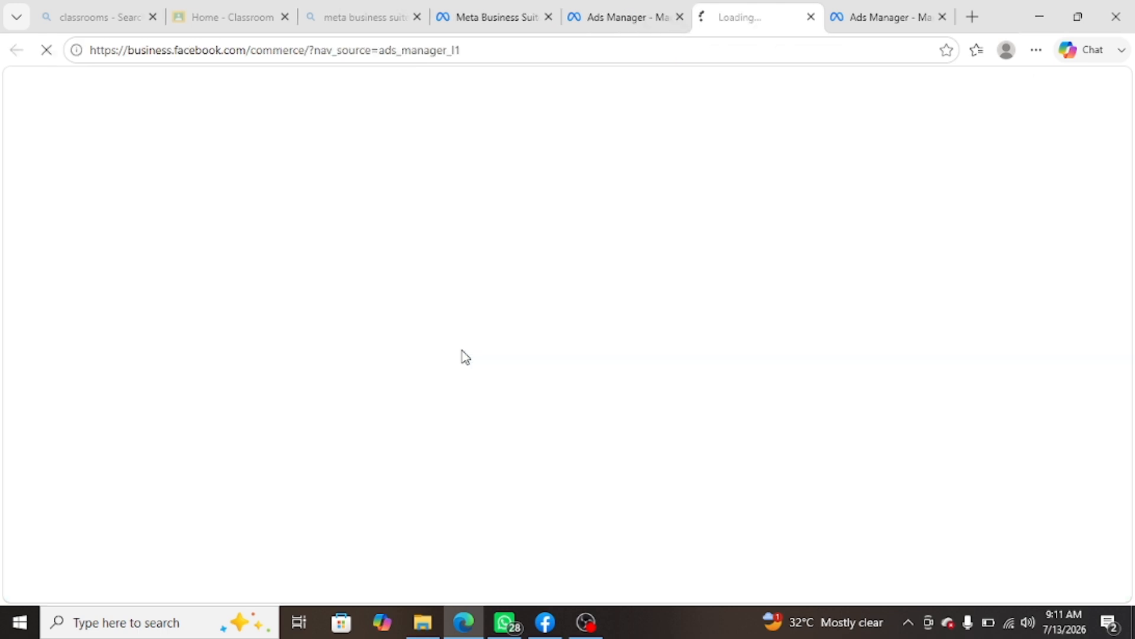
left_click(810, 17)
Step: Review the ad's sections from Ad name, Partnership ad and Identity through Ad setup, Creative source, Format and Schedule
scroll(583, 374, "down", 3)
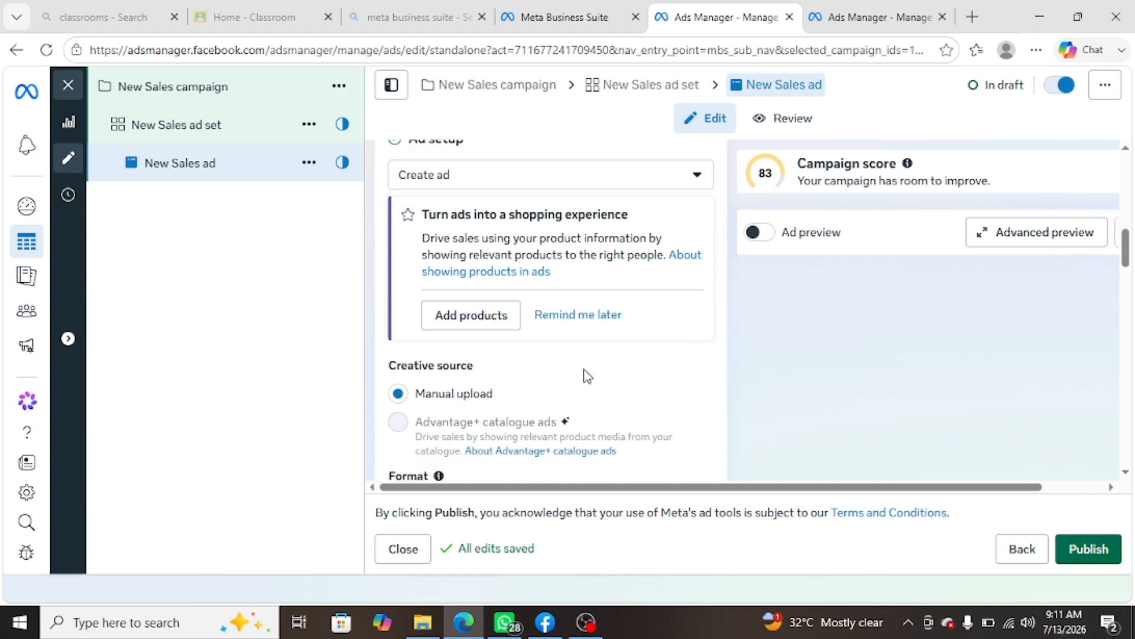
scroll(585, 369, "down", 5)
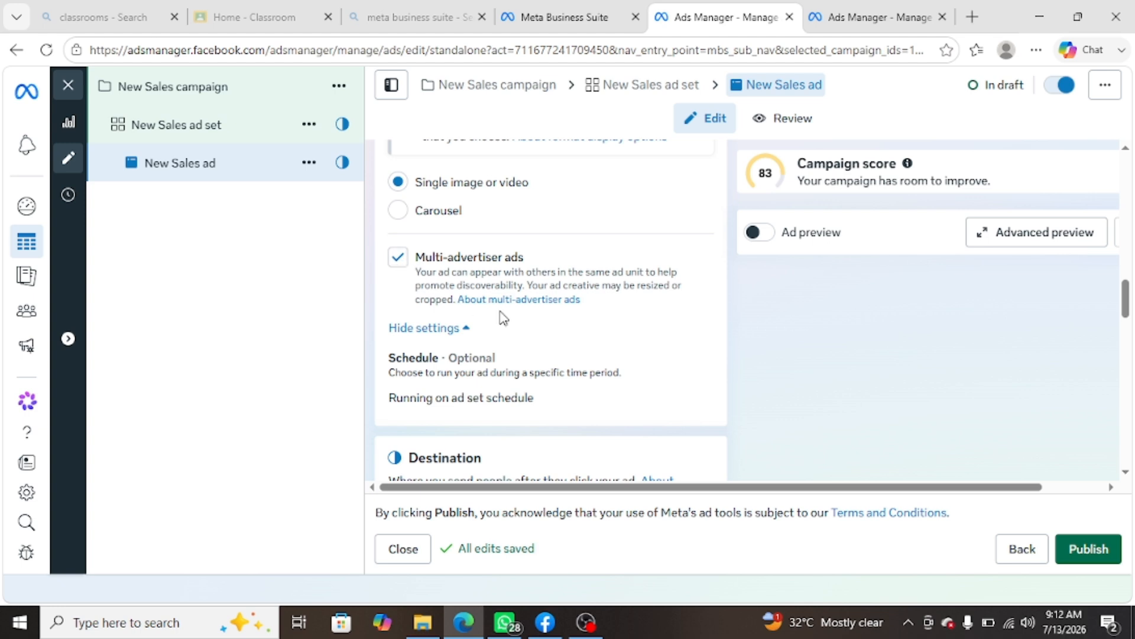
scroll(499, 317, "down", 2)
scroll(500, 295, "up", 8)
scroll(501, 259, "up", 10)
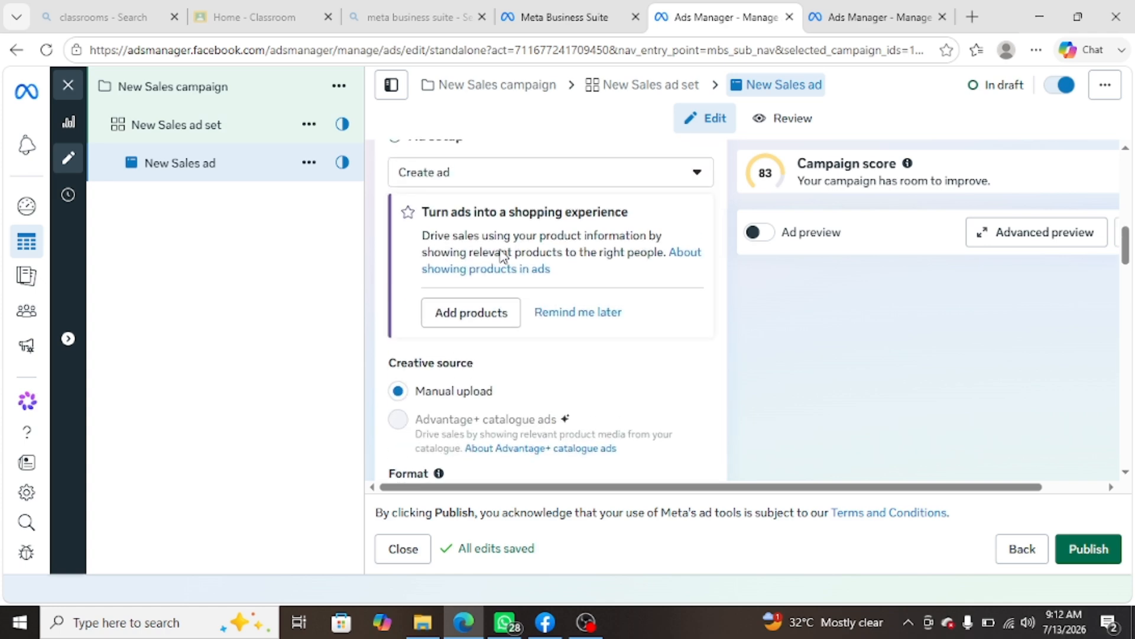
scroll(503, 253, "up", 3)
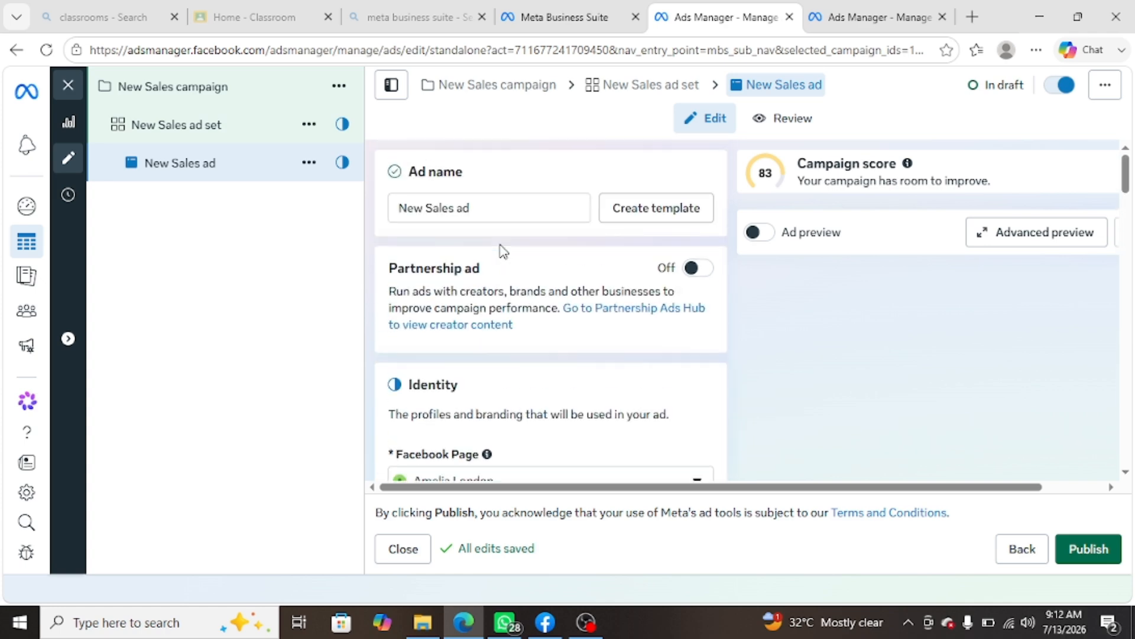
scroll(503, 251, "down", 6)
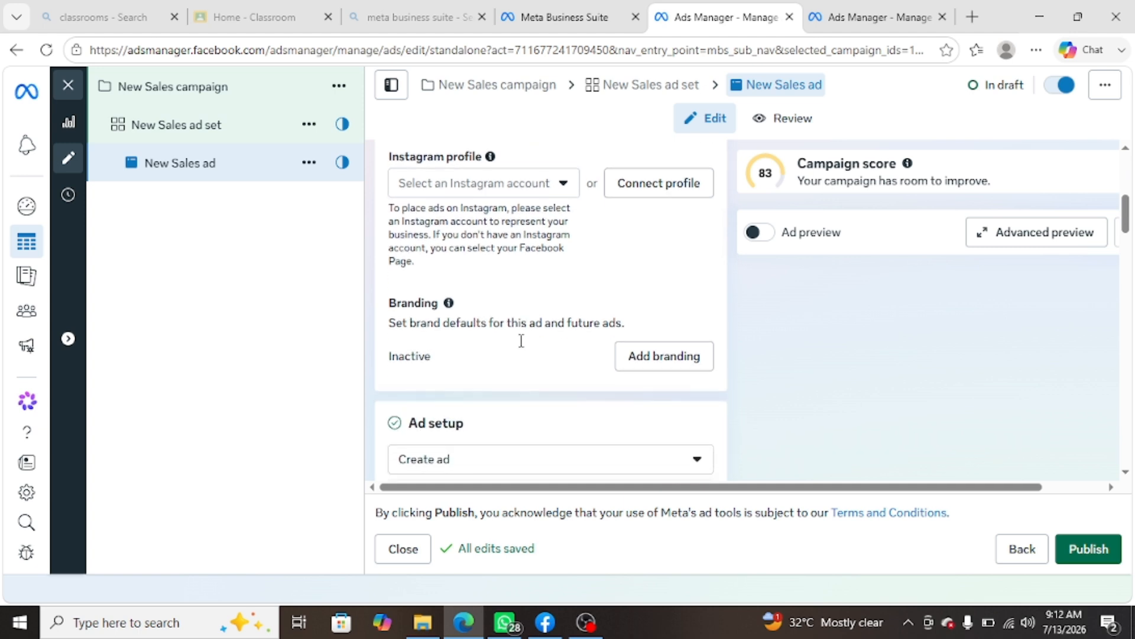
scroll(521, 341, "down", 4)
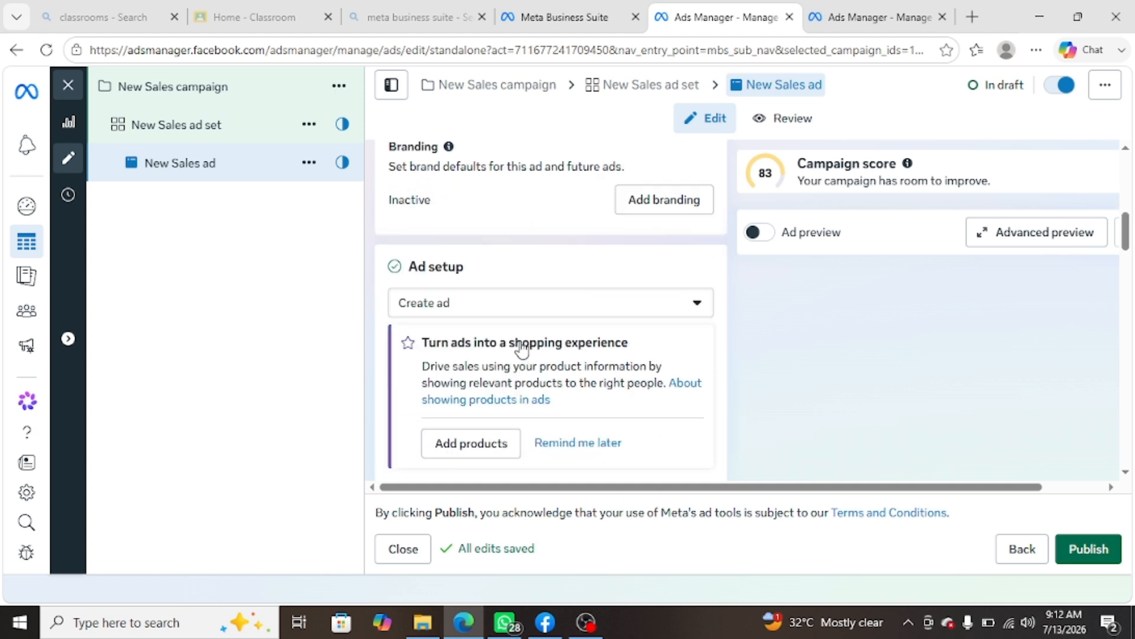
scroll(521, 341, "down", 1)
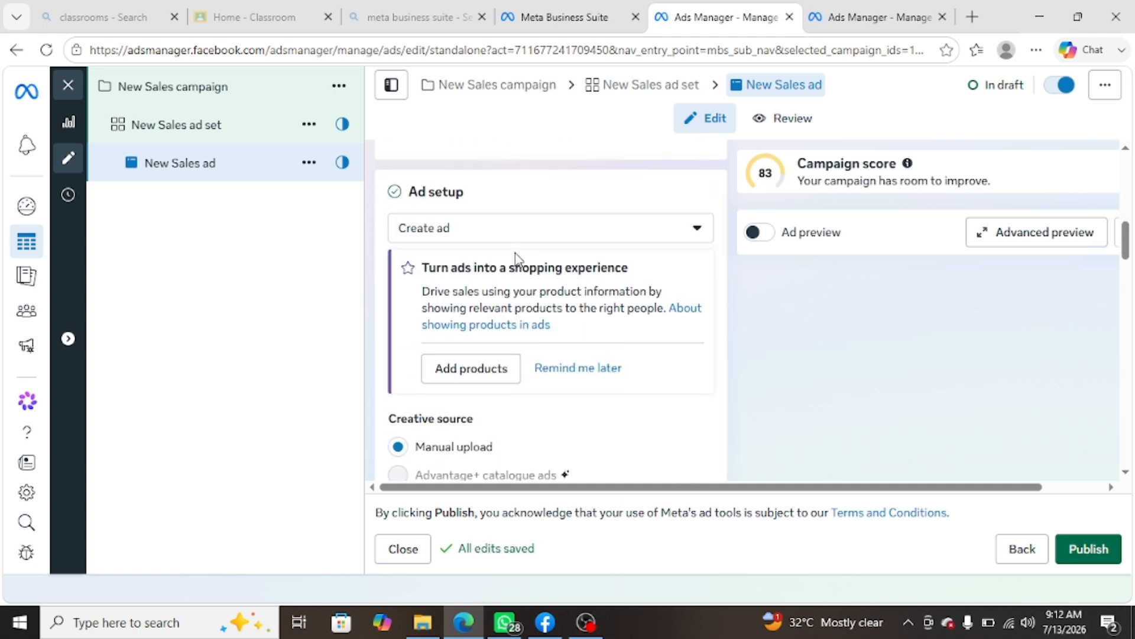
Step: Keep Create ad as the ad setup and review its creative source, format, additional settings and Website destination
left_click(489, 230)
left_click(465, 273)
scroll(538, 291, "down", 3)
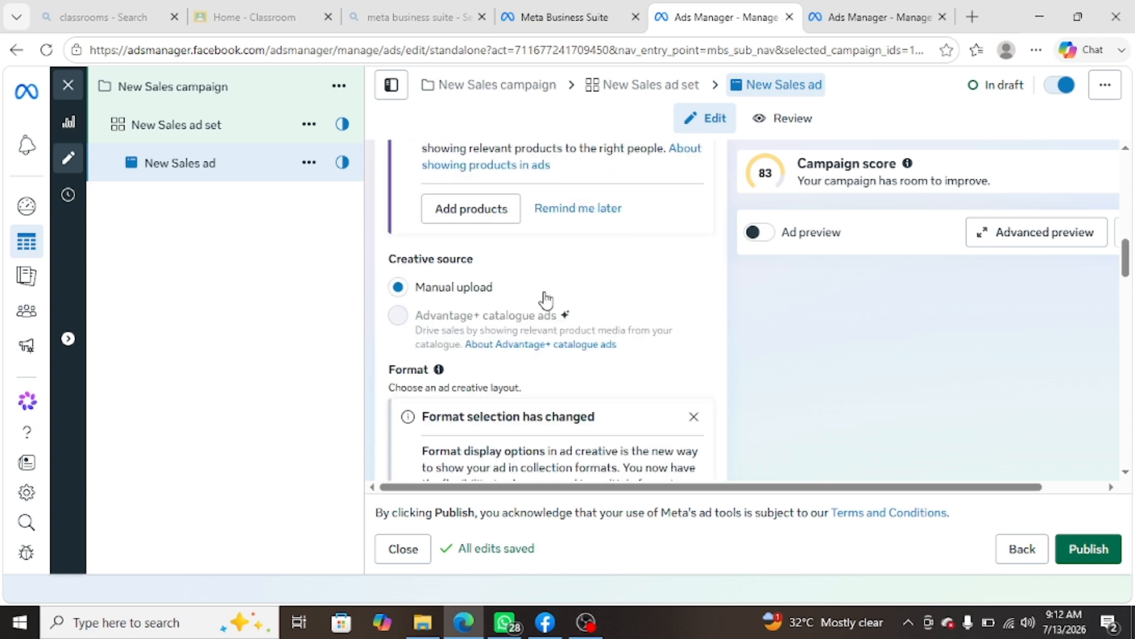
scroll(547, 300, "down", 6)
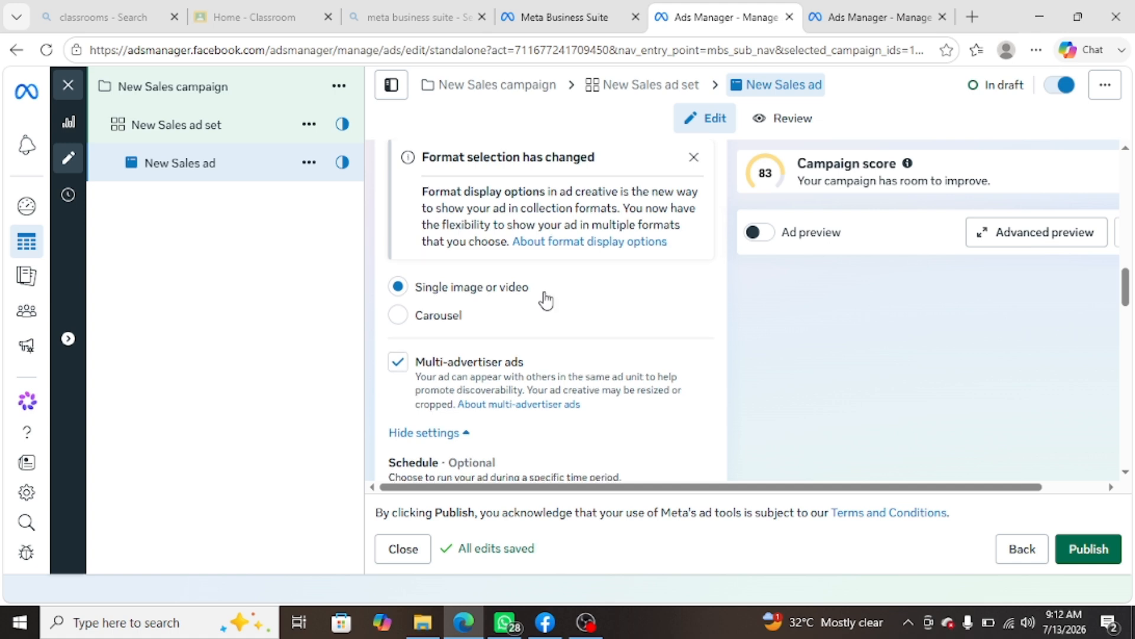
left_click(456, 328)
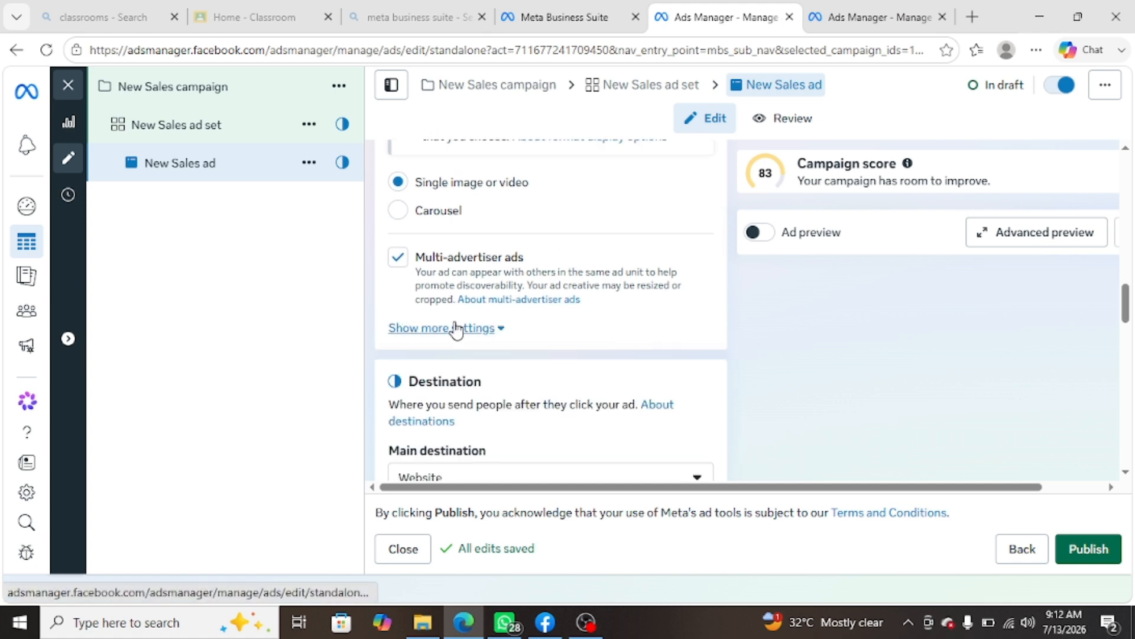
left_click(456, 328)
scroll(553, 340, "down", 2)
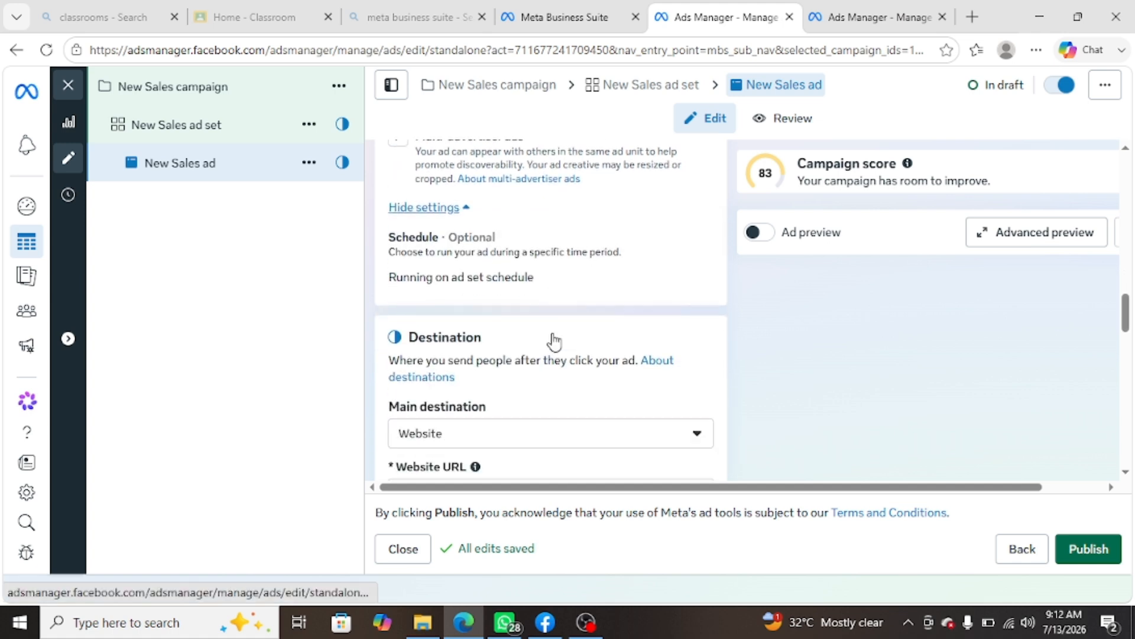
scroll(552, 338, "down", 3)
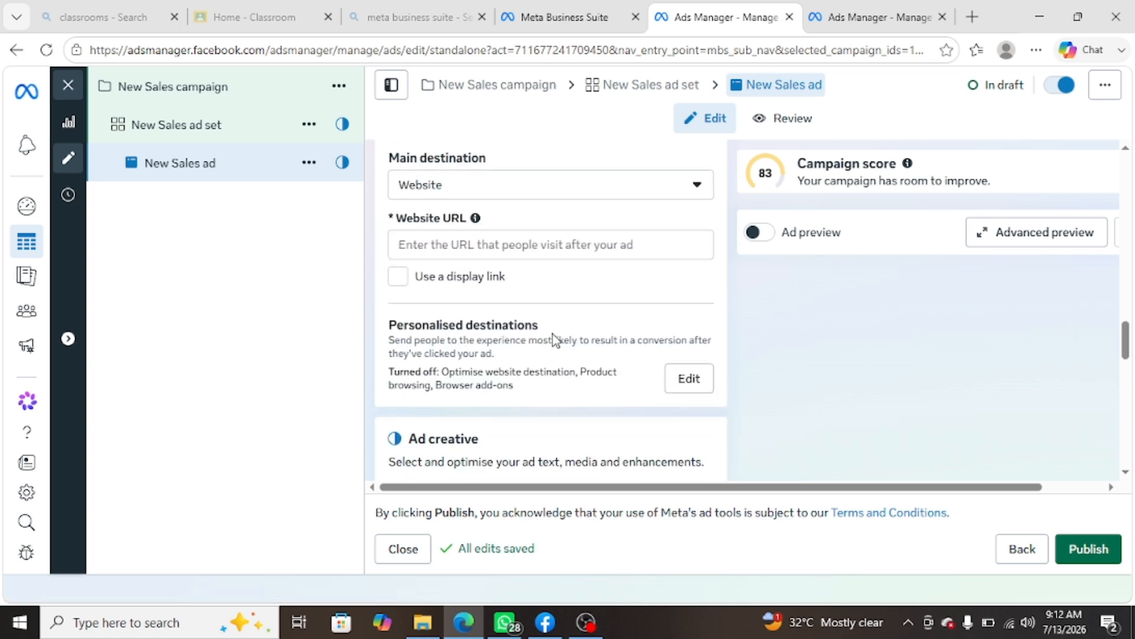
scroll(553, 335, "down", 5)
Step: Change the ad setup to Use existing post
scroll(543, 266, "up", 4)
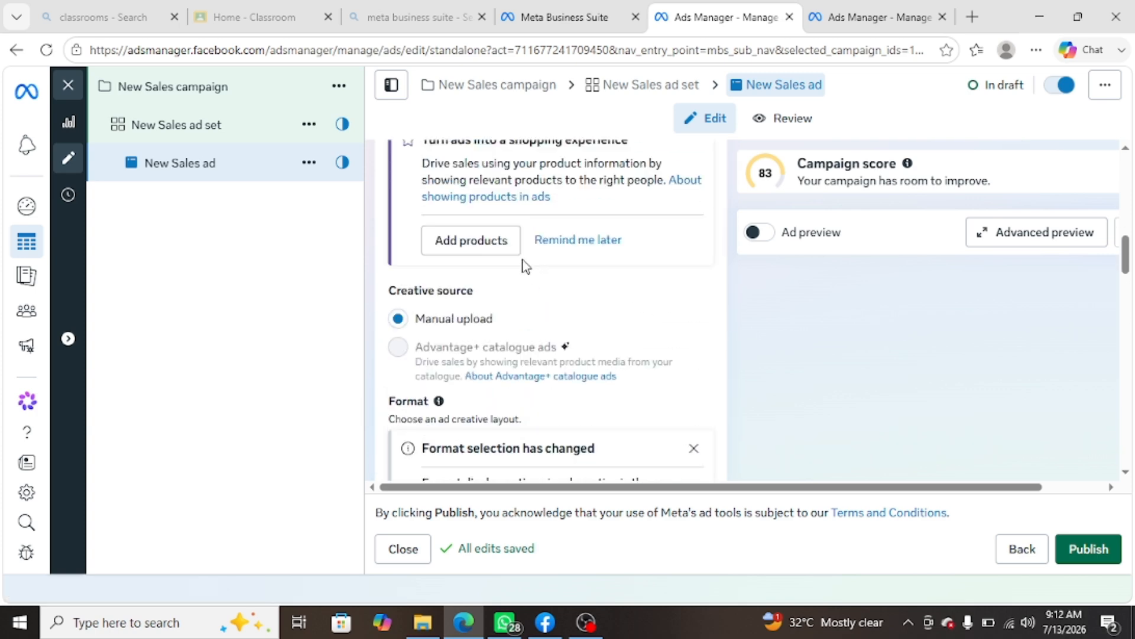
scroll(588, 254, "up", 2)
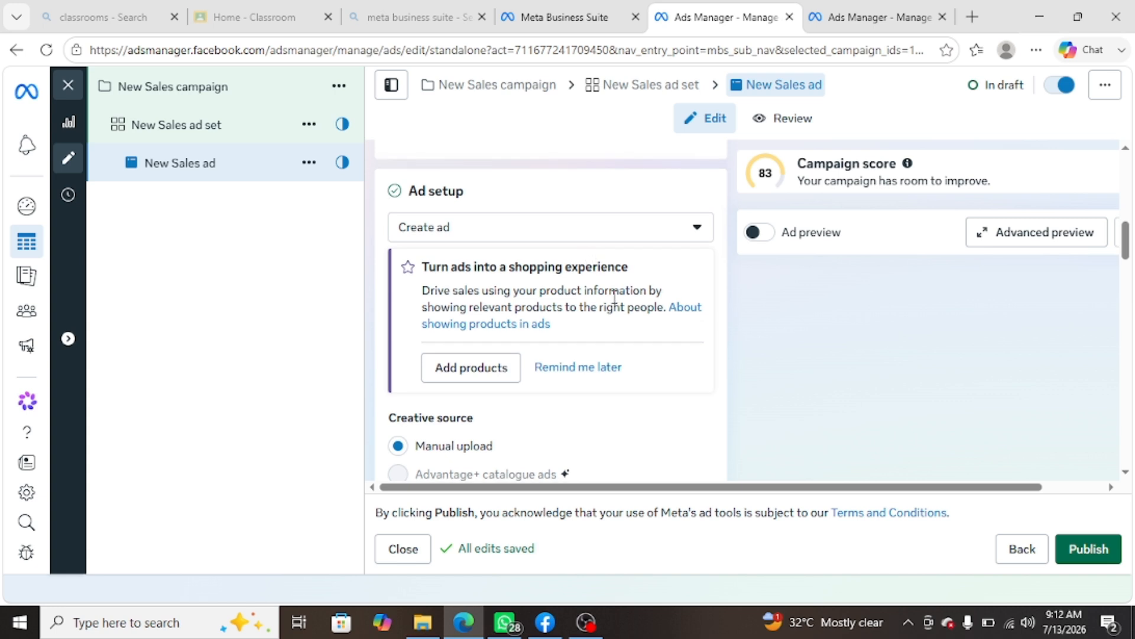
left_click(527, 232)
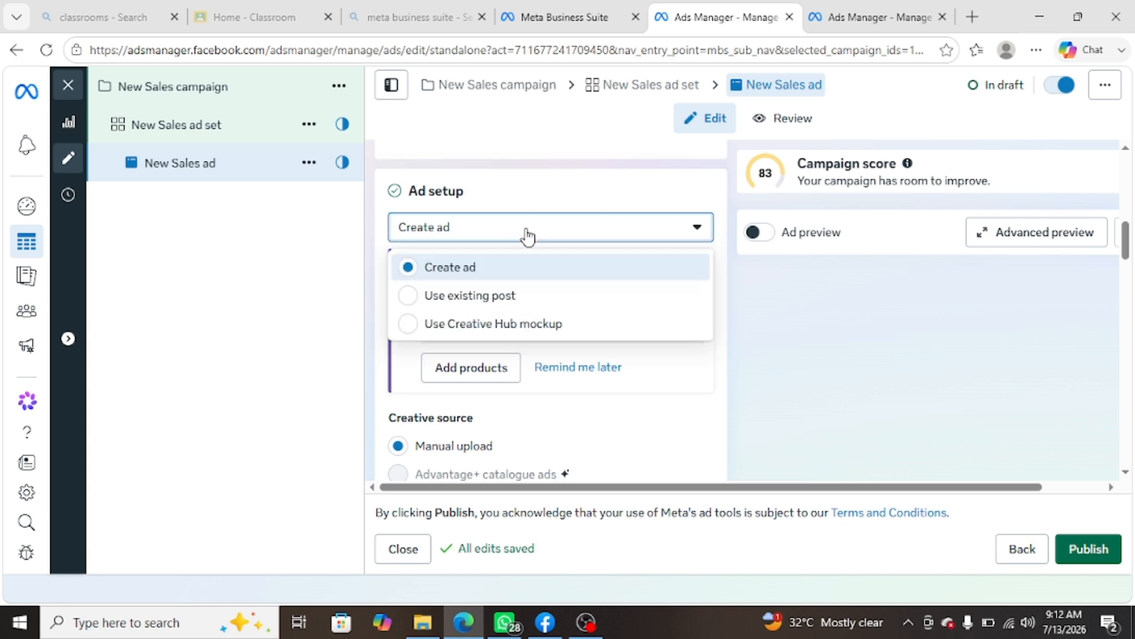
left_click(500, 298)
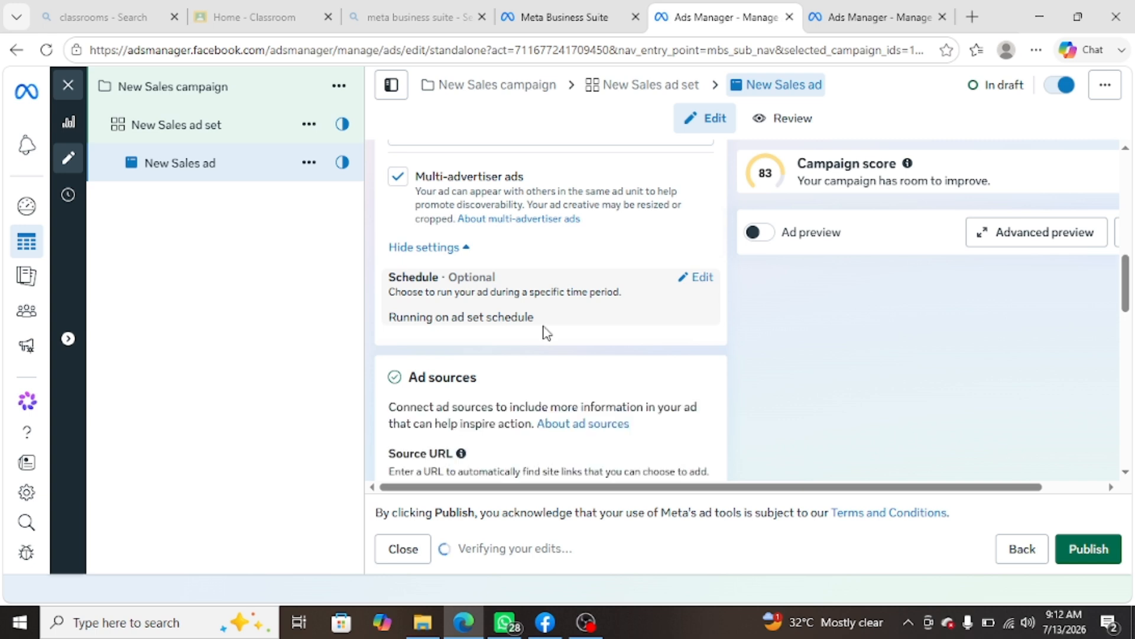
scroll(543, 331, "down", 8)
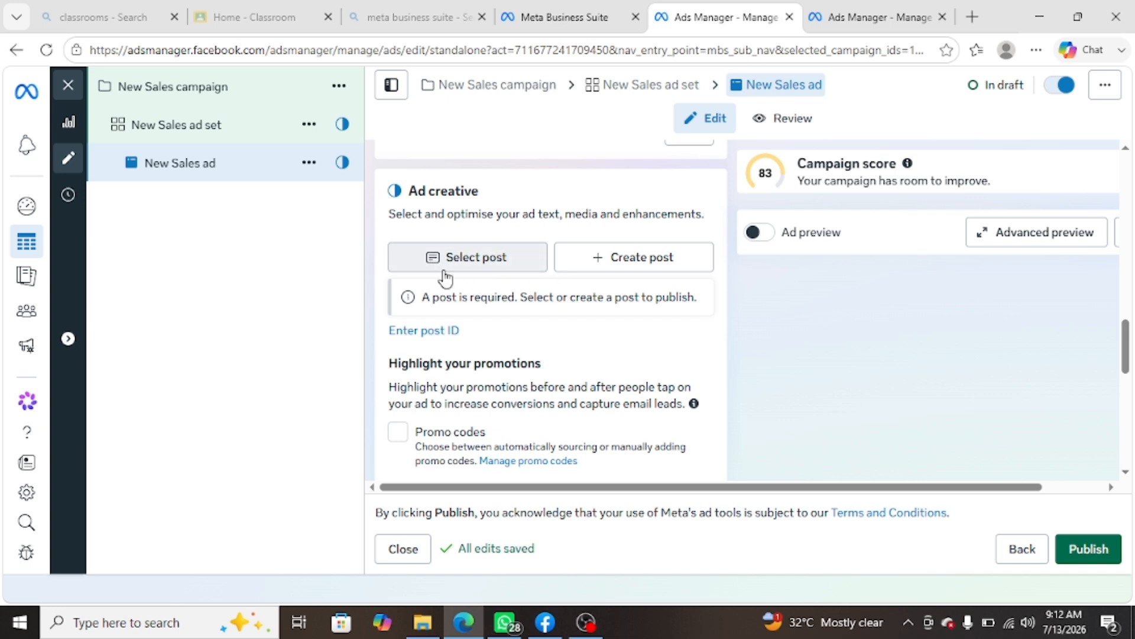
left_click(644, 266)
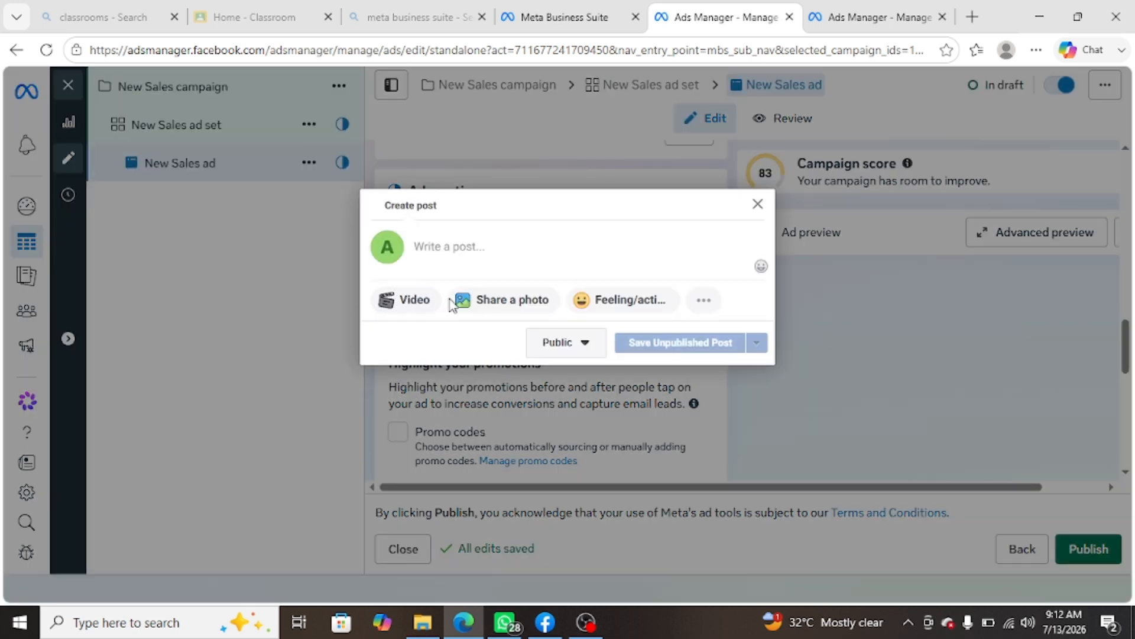
left_click(501, 303)
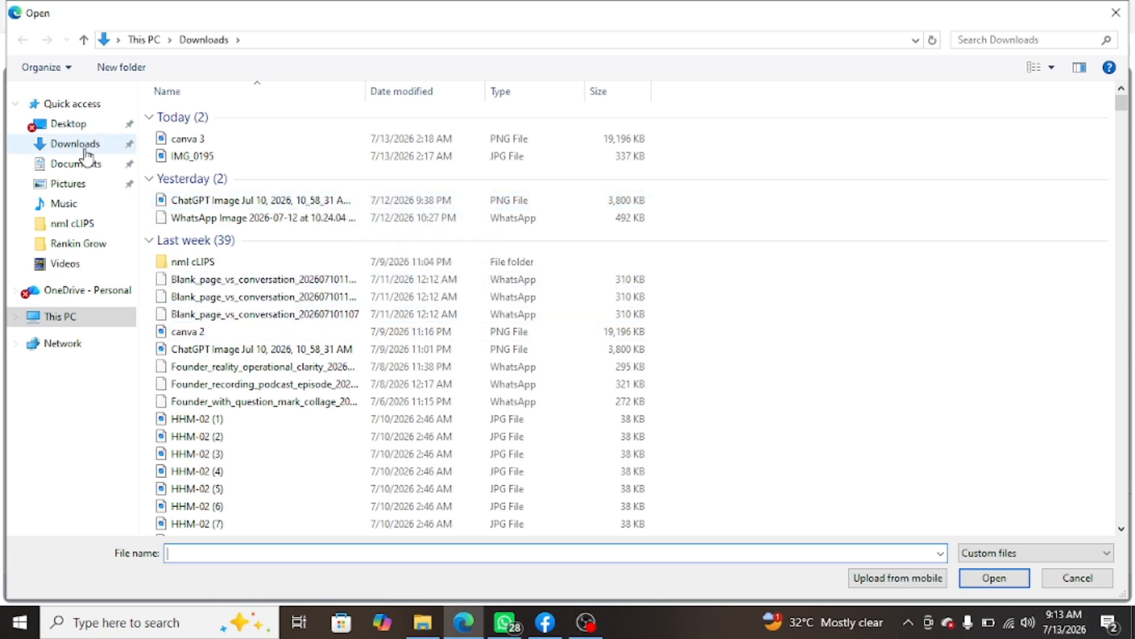
left_click(62, 187)
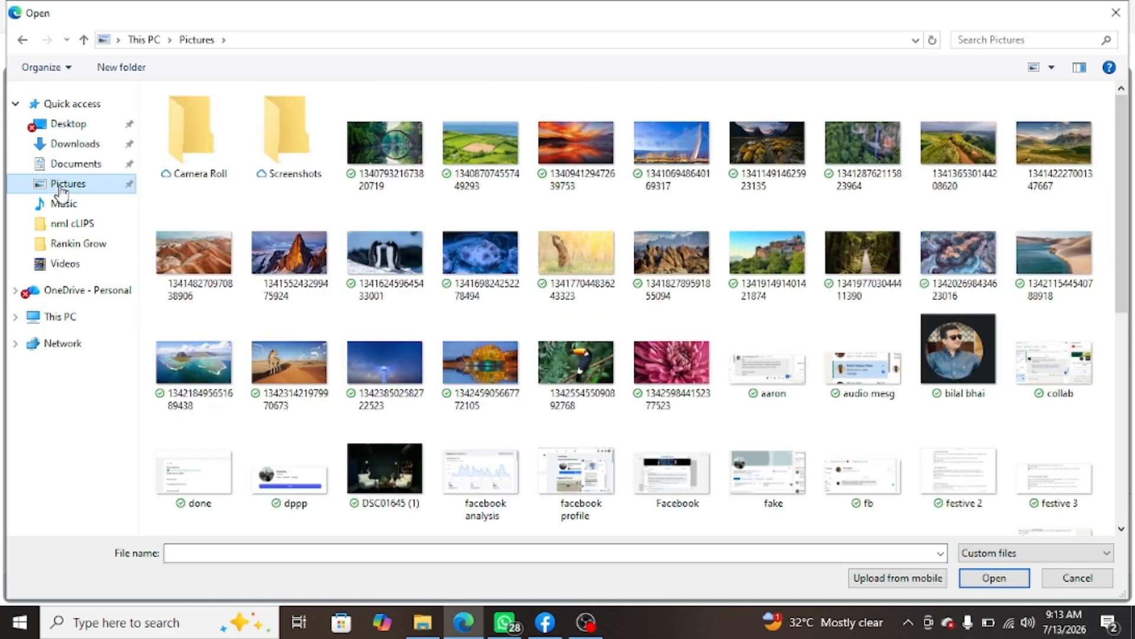
left_click(405, 157)
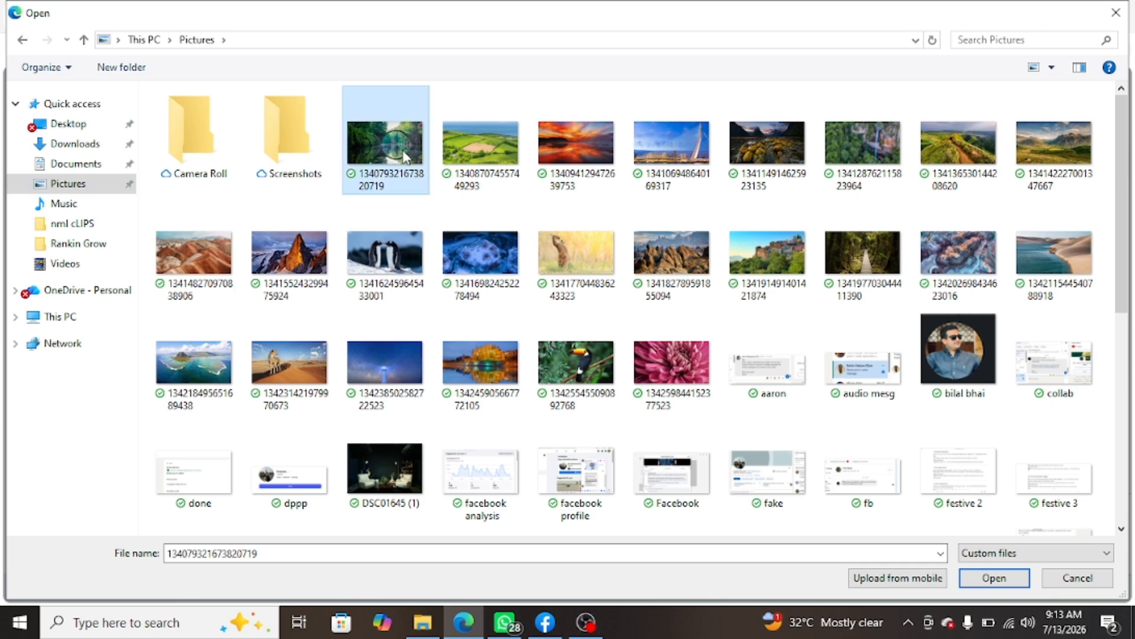
double_click(405, 156)
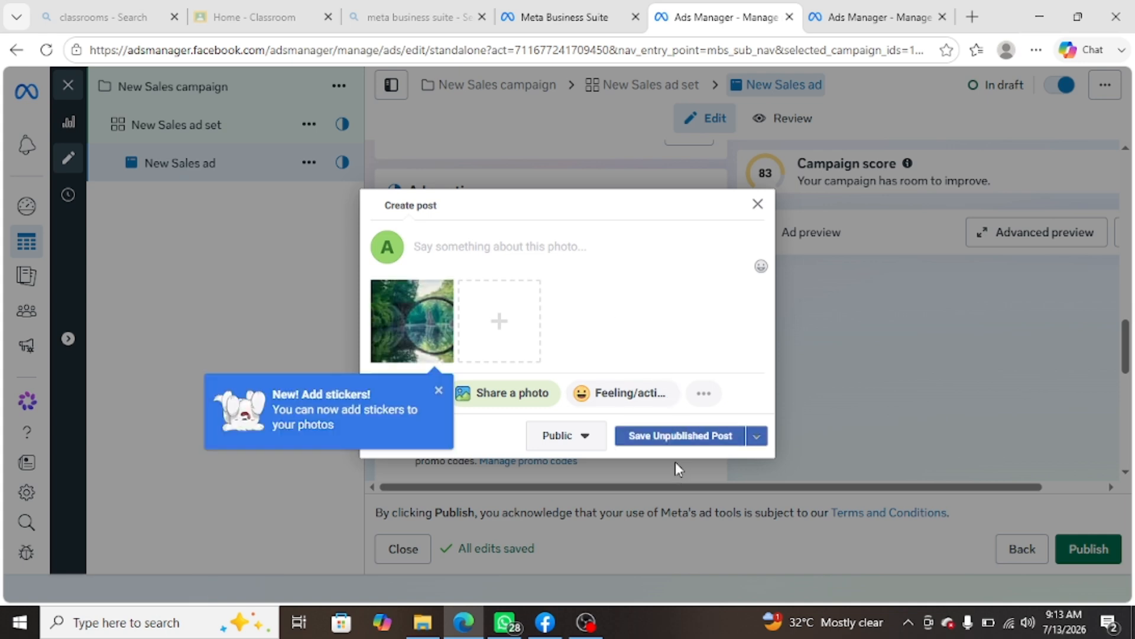
Step: Check the post's audience choices, keep it Public and save it as an unpublished post
left_click(572, 434)
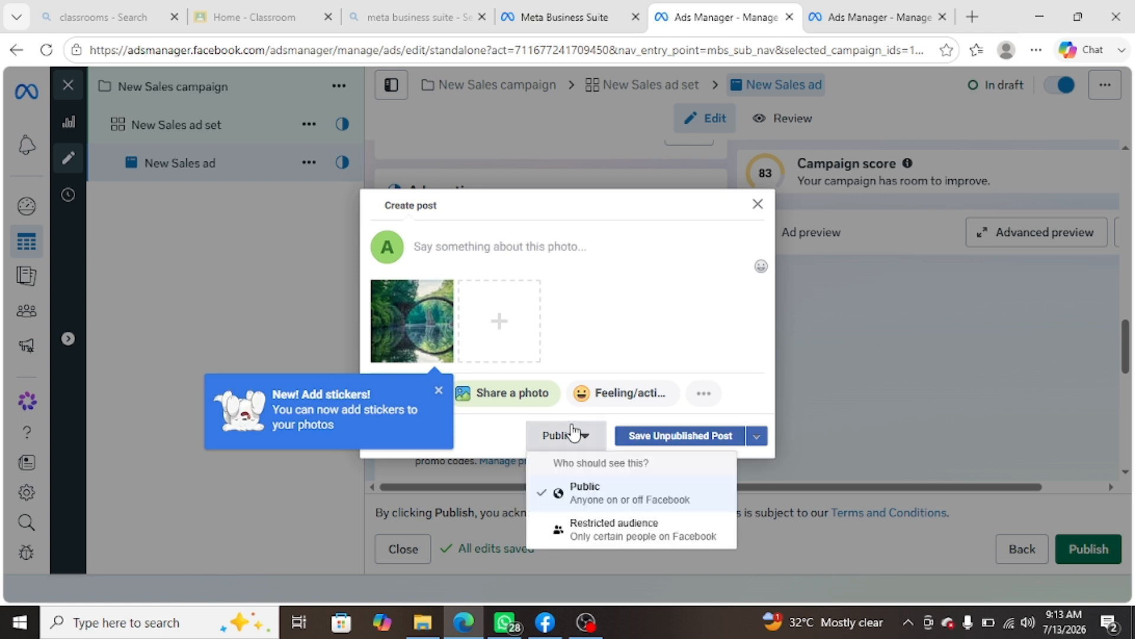
left_click(696, 338)
left_click(670, 437)
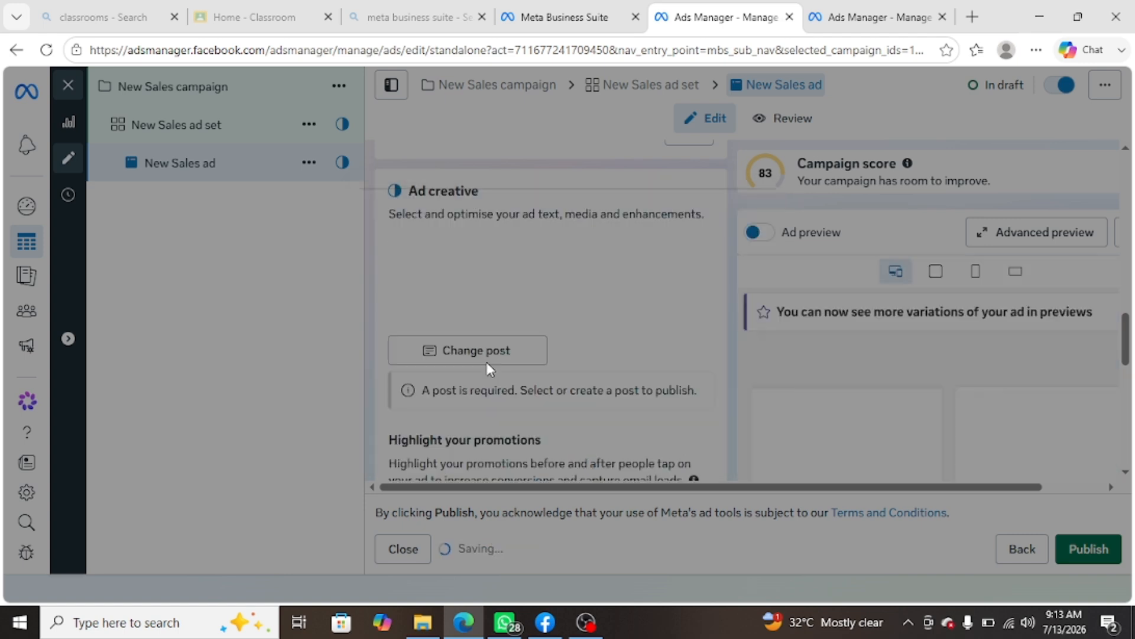
Step: Review the ad creative's post, call to action, promotions and creative enhancements, along with the Creative testing and Tracking sections
scroll(573, 371, "down", 2)
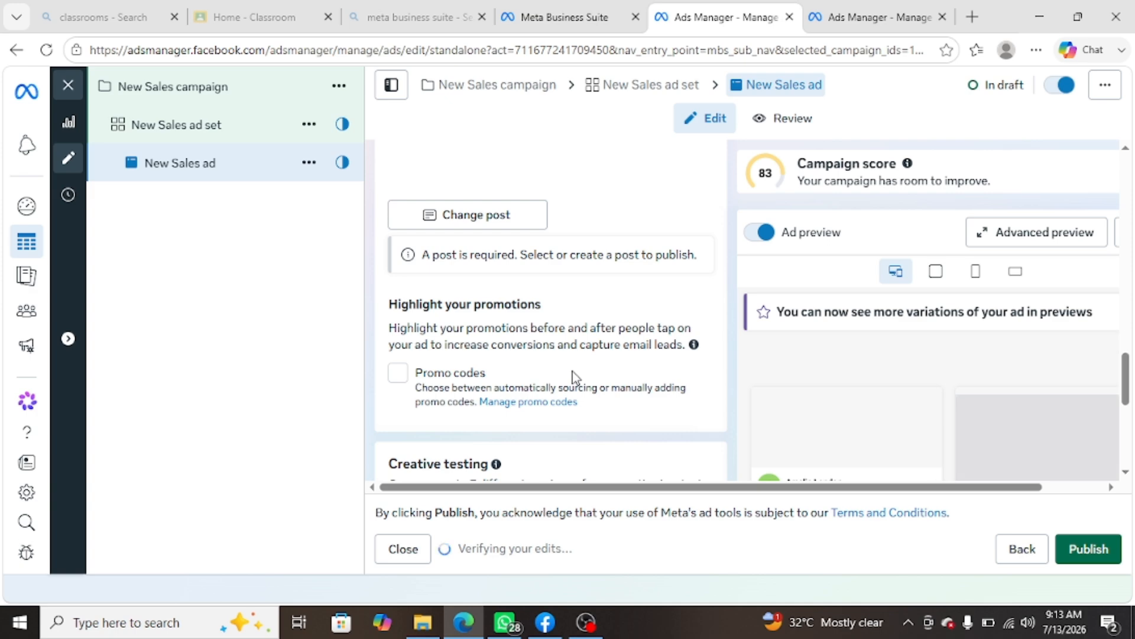
scroll(602, 390, "down", 2)
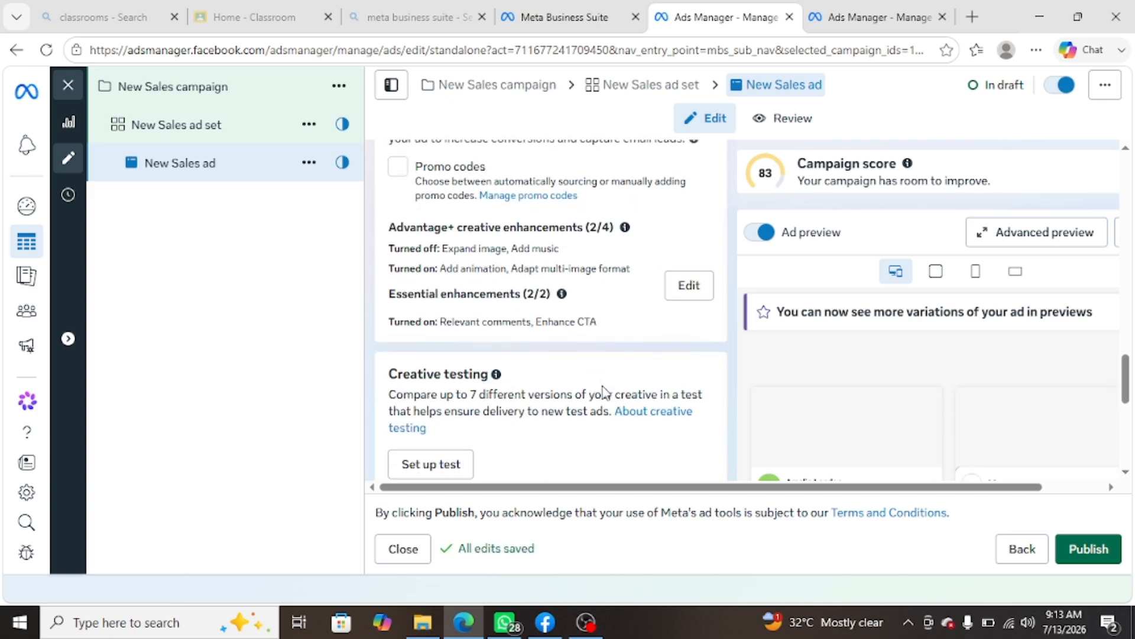
scroll(601, 390, "down", 4)
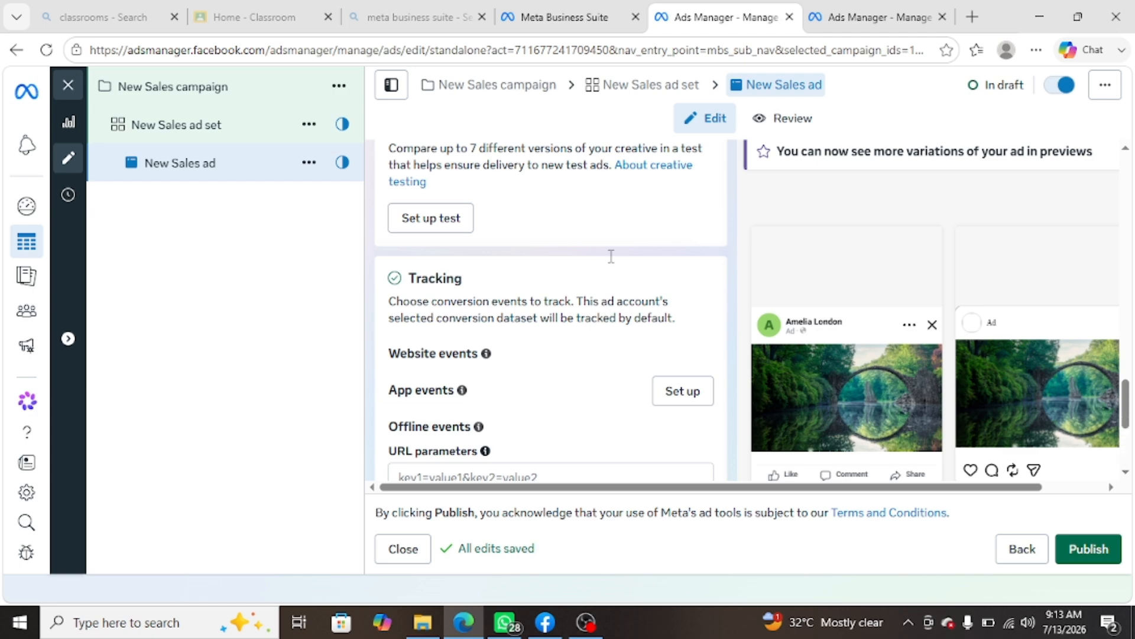
scroll(612, 256, "up", 5)
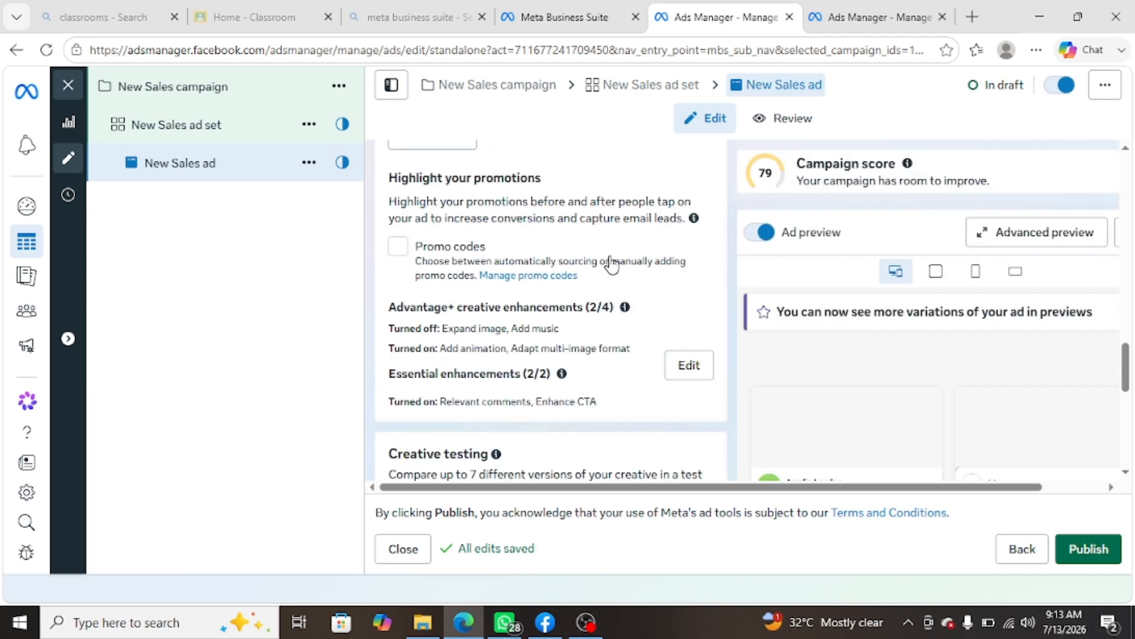
scroll(611, 260, "up", 5)
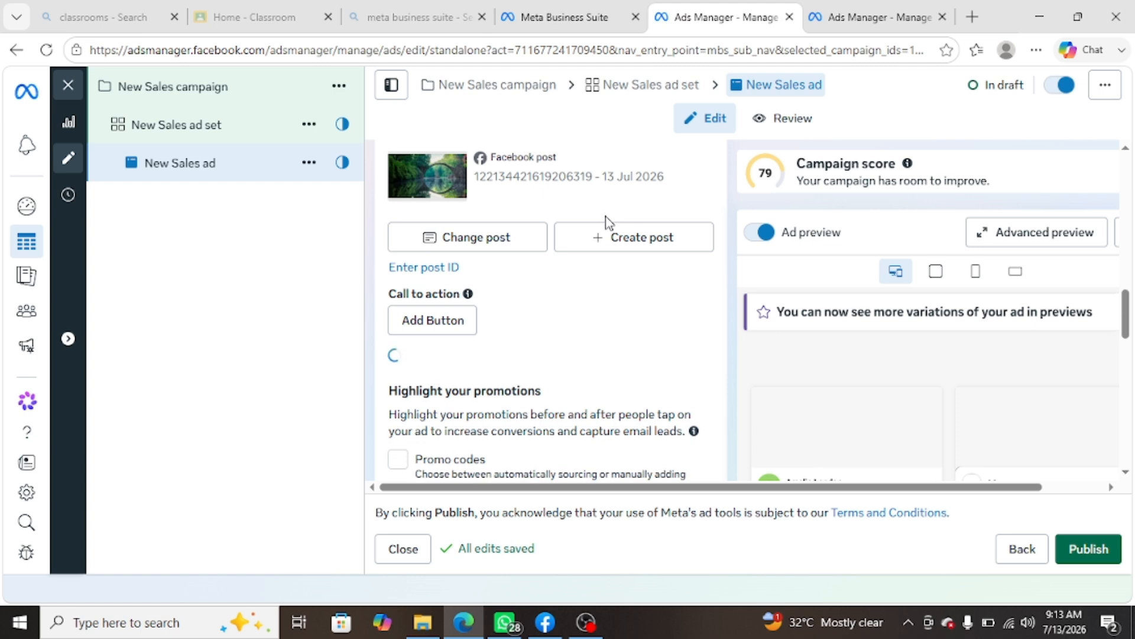
scroll(603, 350, "down", 3)
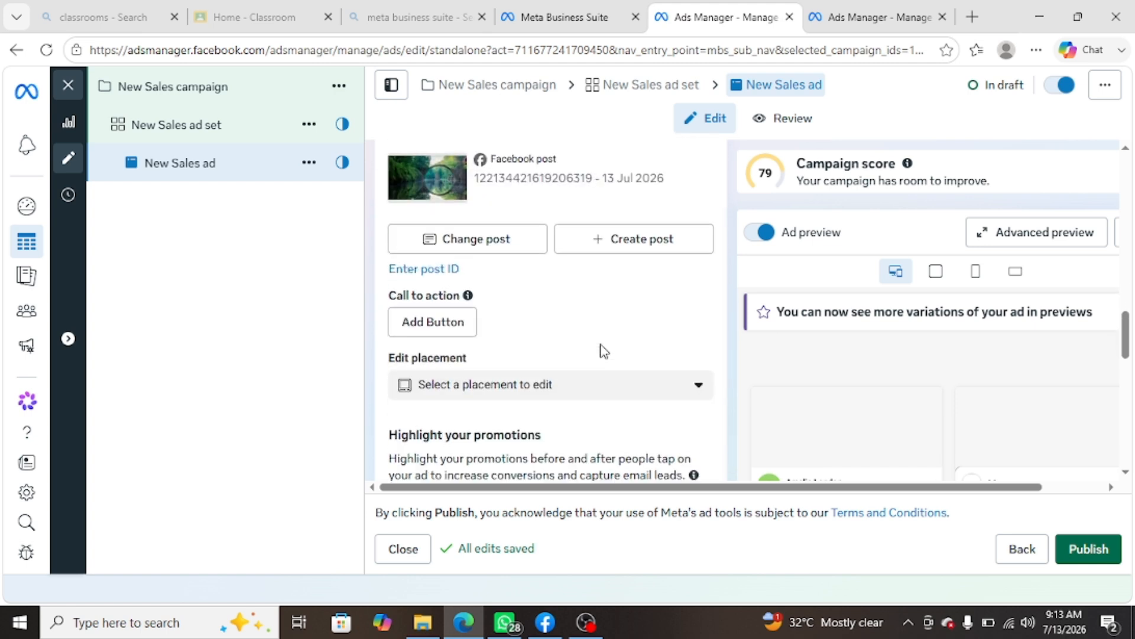
scroll(565, 339, "up", 1)
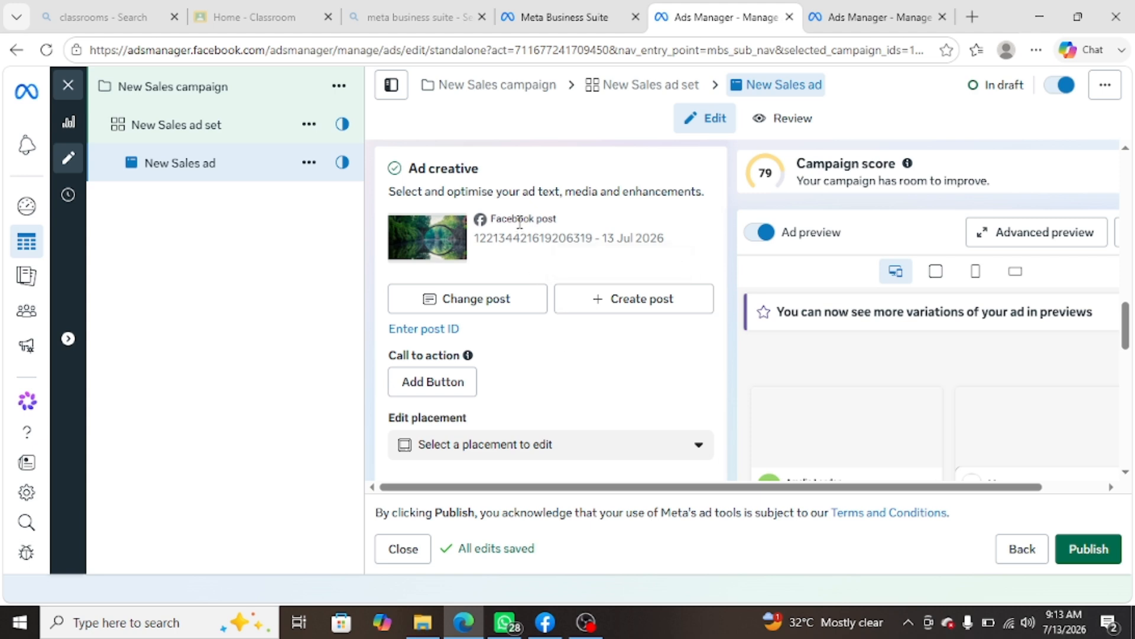
scroll(519, 227, "up", 1)
scroll(485, 272, "down", 1)
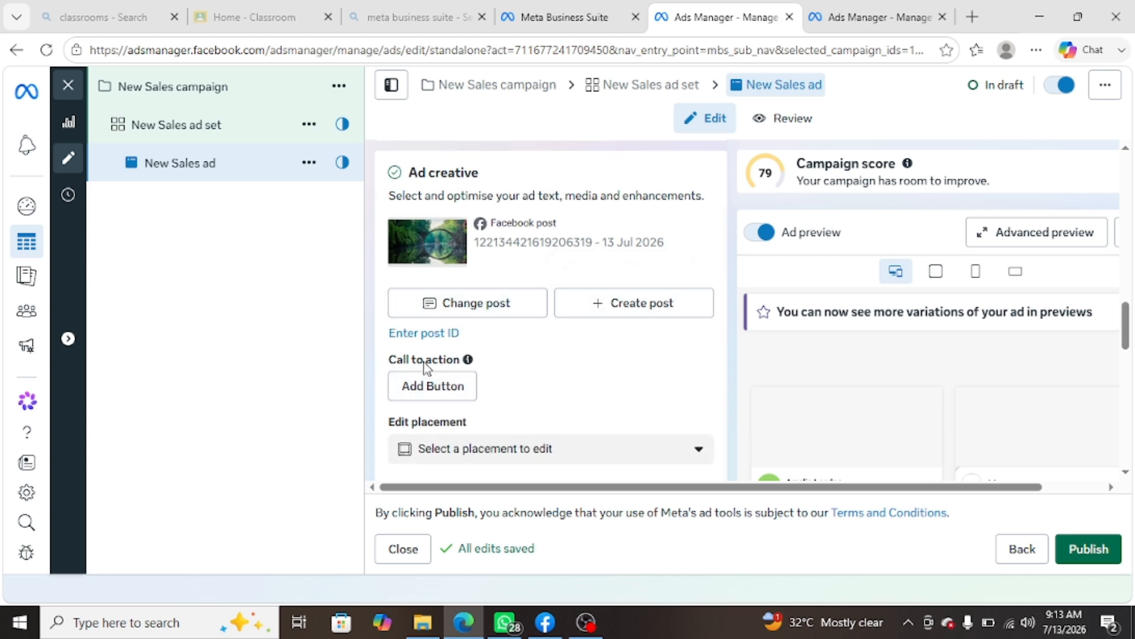
Step: Look through the call-to-action choices available for the post and close the dialog without adding one
left_click(426, 390)
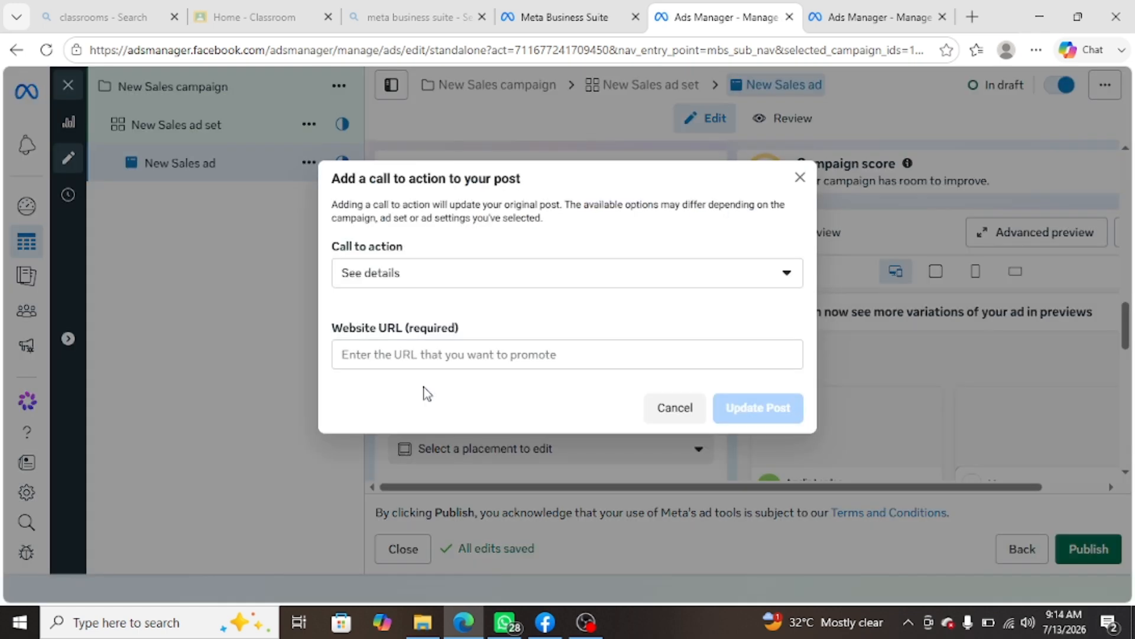
left_click(399, 273)
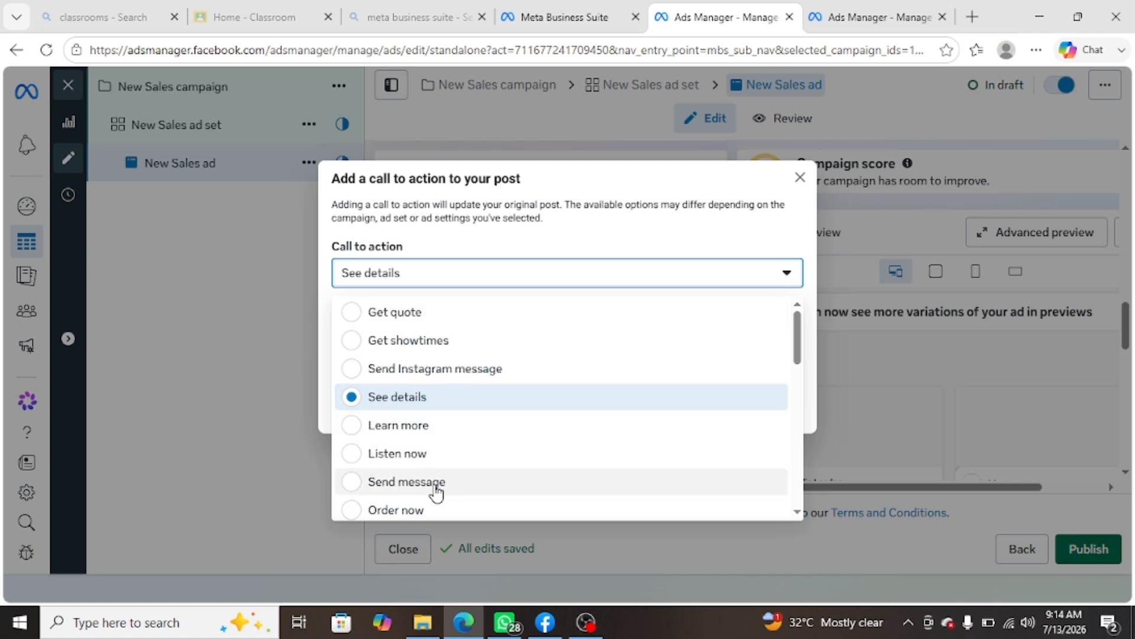
scroll(437, 491, "down", 2)
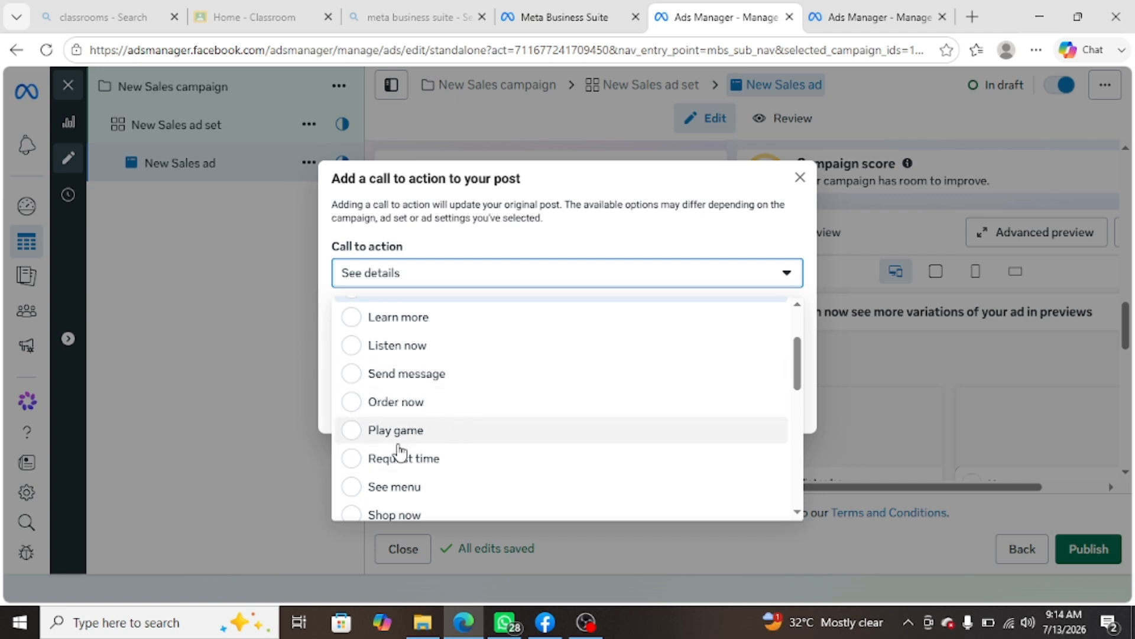
scroll(523, 496, "down", 2)
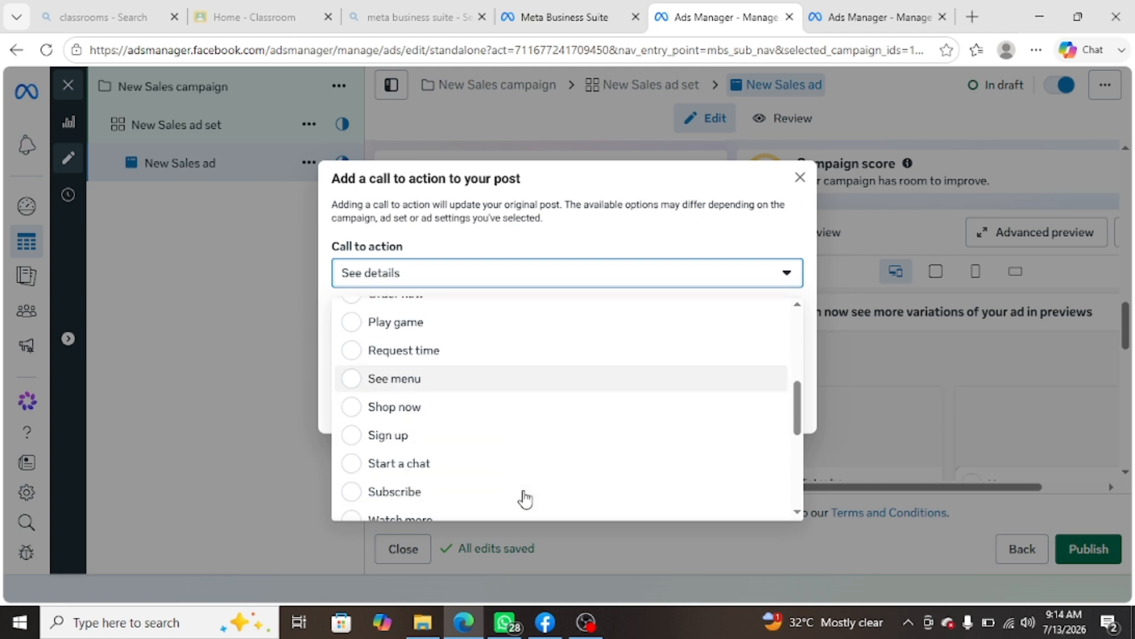
scroll(525, 498, "down", 5)
left_click(800, 178)
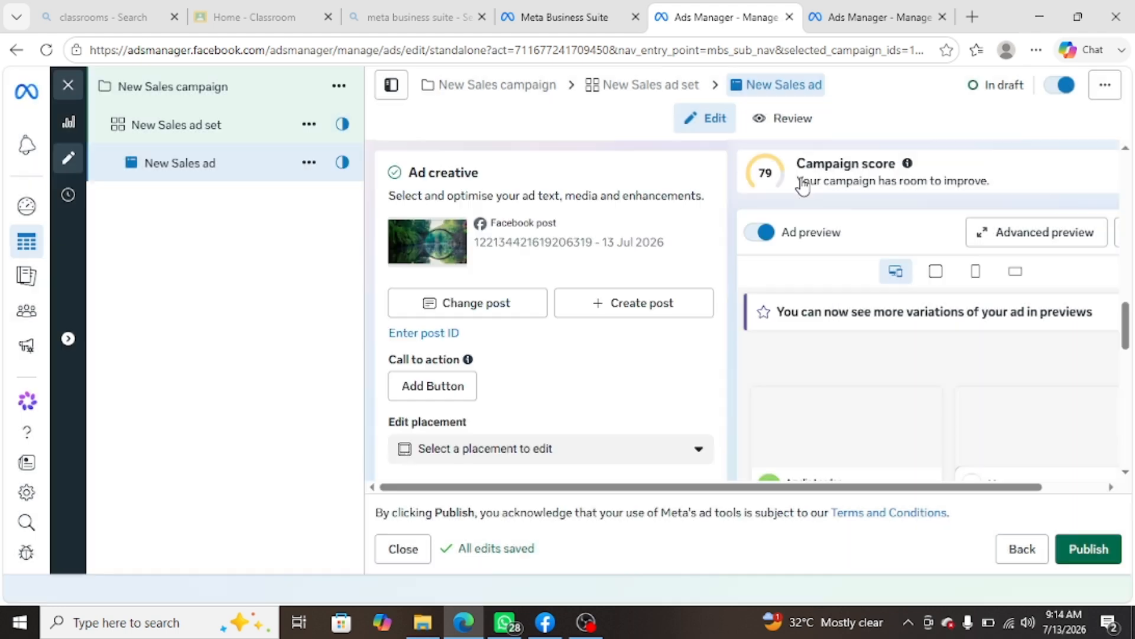
Step: Examine how the ad looks in the placement previews, from Facebook Feed through Facebook Marketplace
scroll(643, 362, "down", 3)
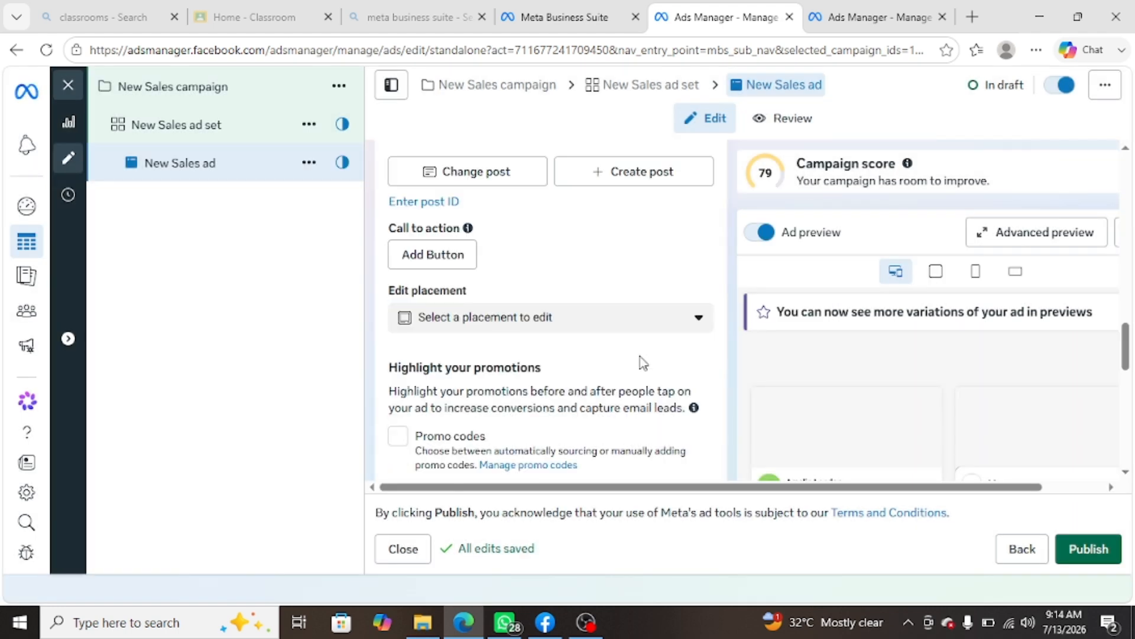
scroll(916, 379, "down", 2)
scroll(915, 387, "down", 2)
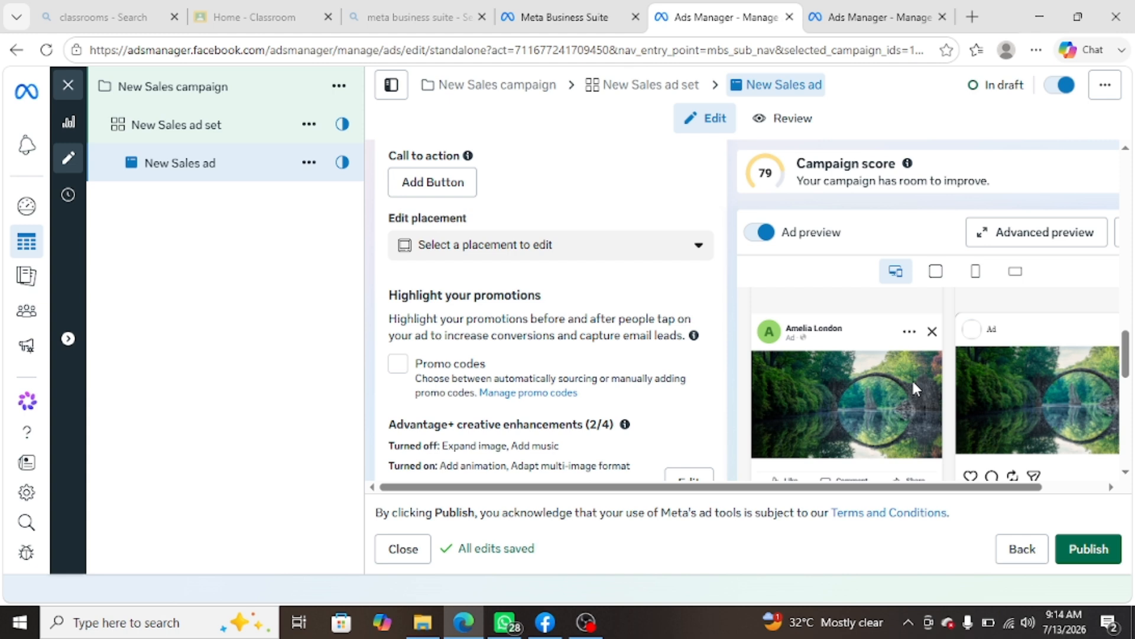
scroll(872, 381, "down", 3)
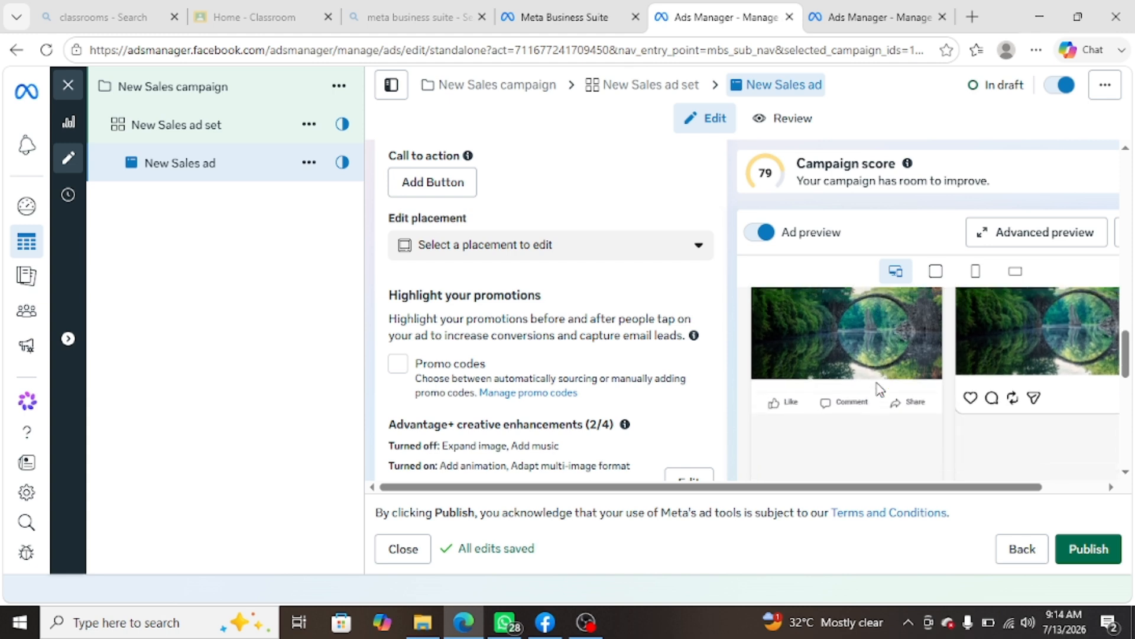
scroll(881, 390, "up", 7)
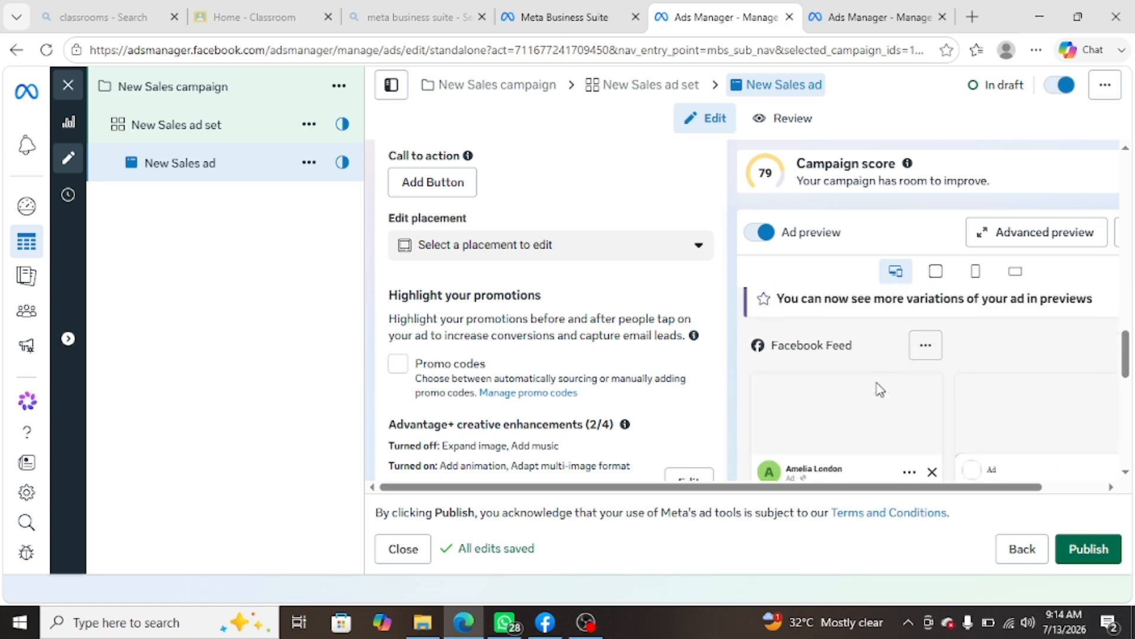
scroll(952, 408, "down", 2)
scroll(952, 407, "up", 3)
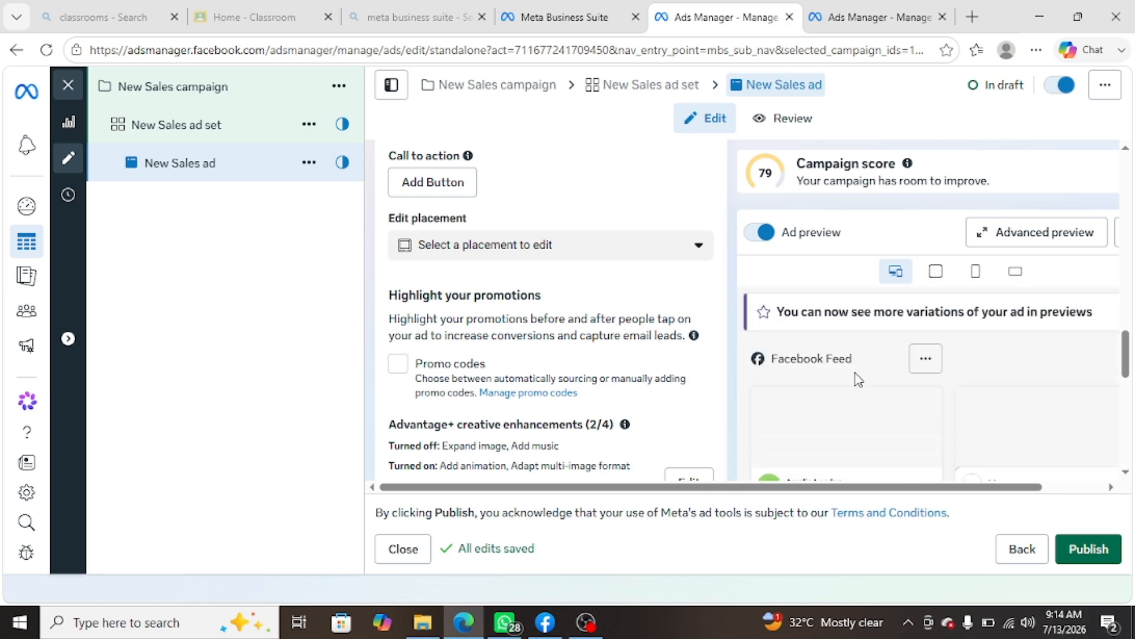
scroll(857, 413, "down", 2)
scroll(854, 411, "up", 3)
scroll(838, 423, "down", 3)
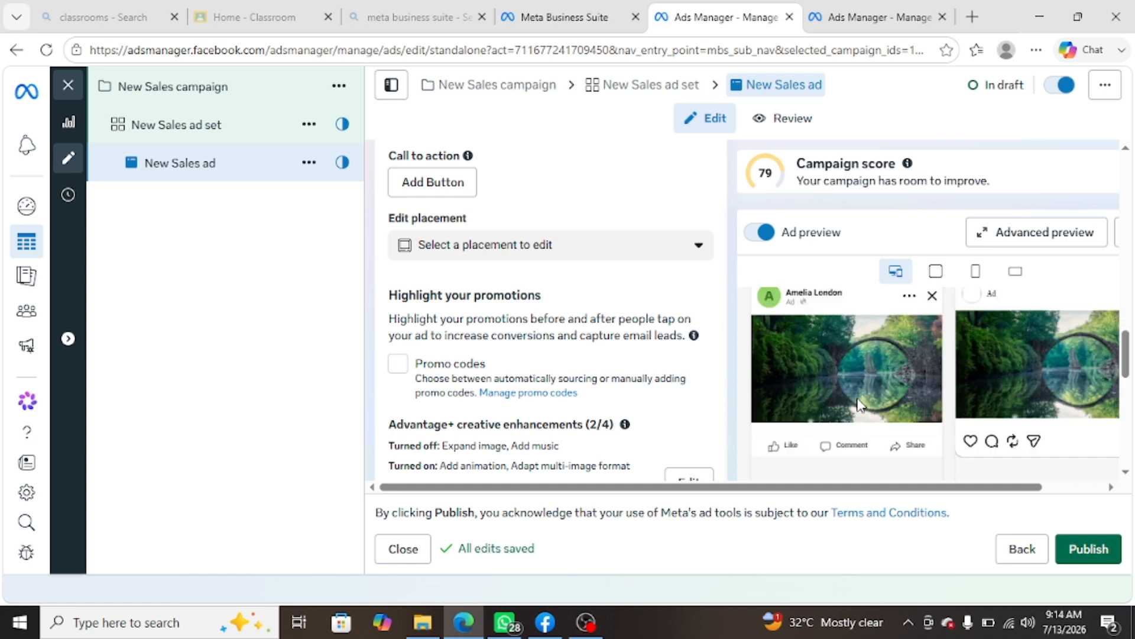
scroll(1014, 400, "up", 3)
scroll(994, 398, "down", 5)
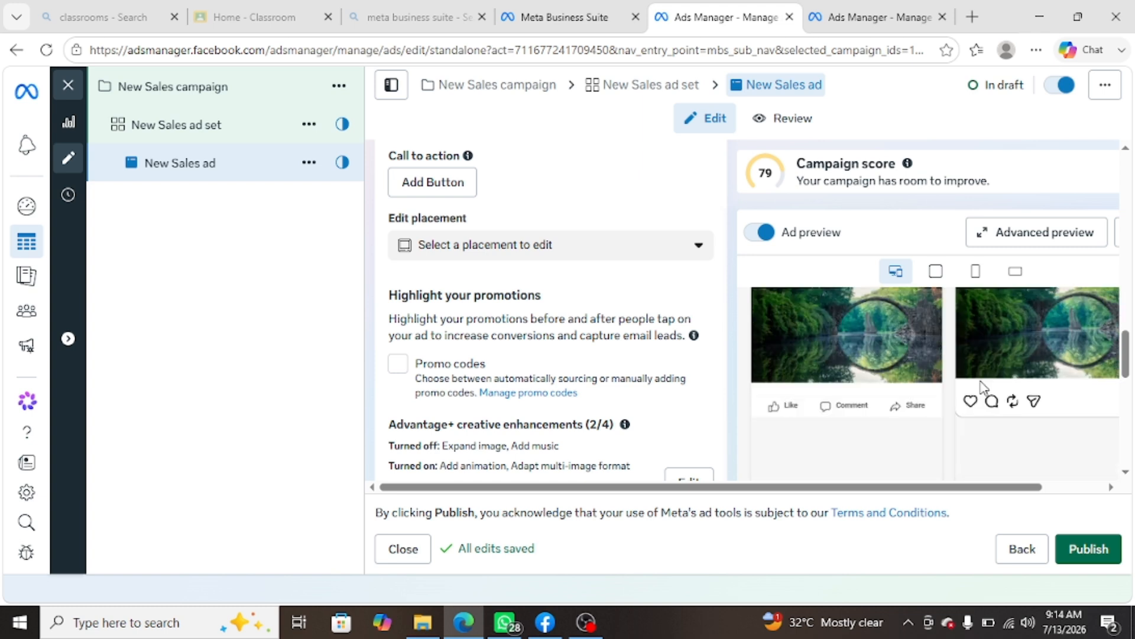
scroll(980, 387, "down", 5)
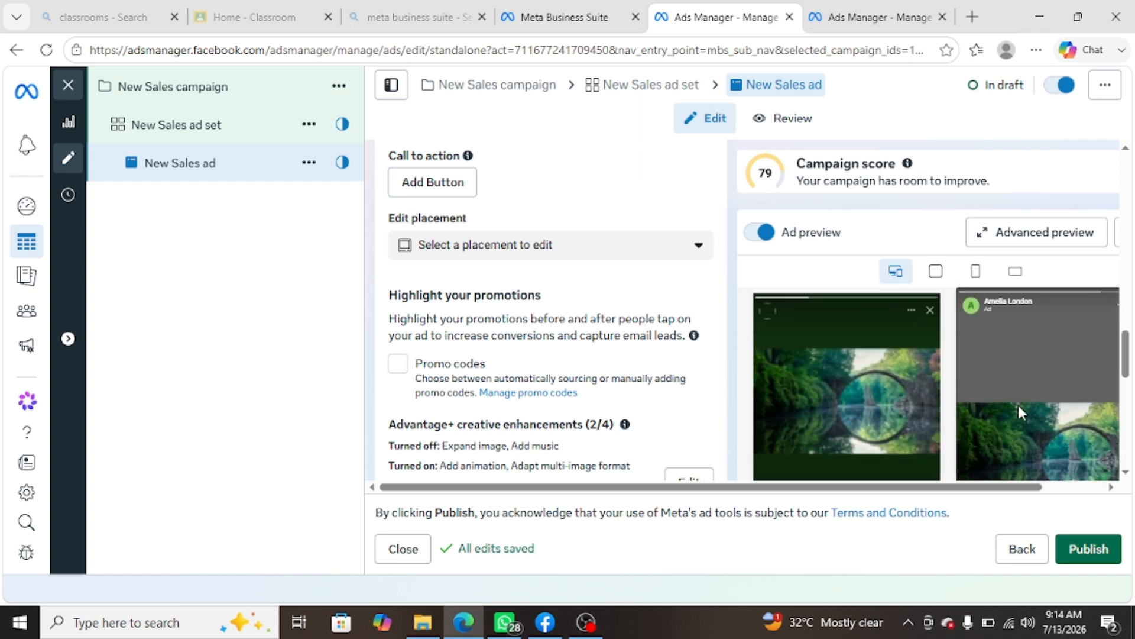
scroll(850, 387, "down", 2)
scroll(851, 387, "down", 2)
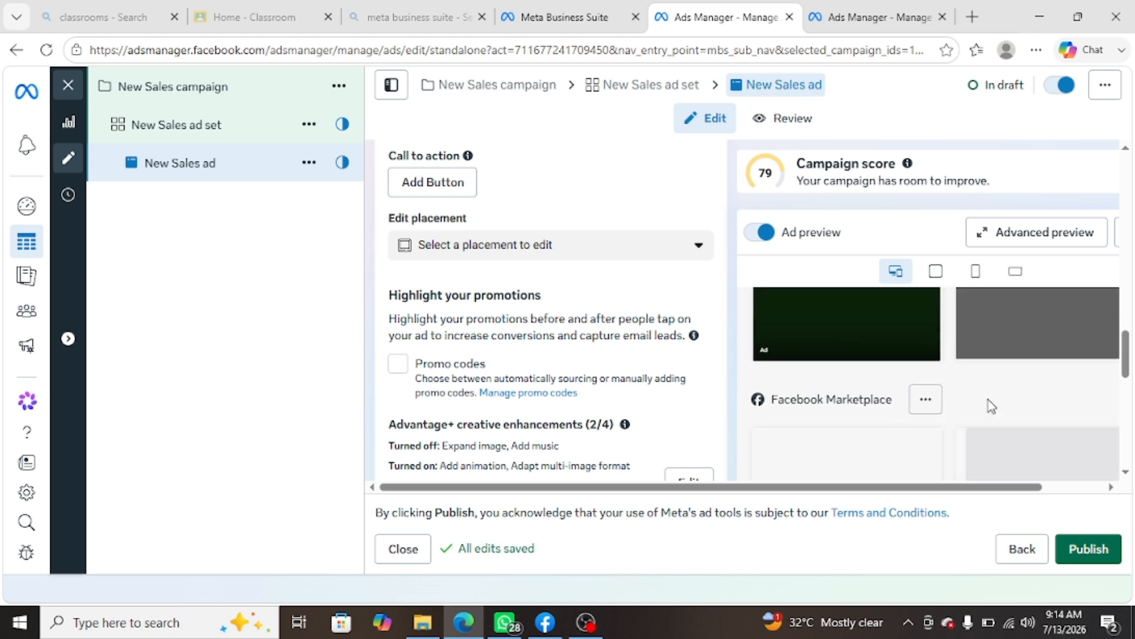
scroll(995, 407, "down", 3)
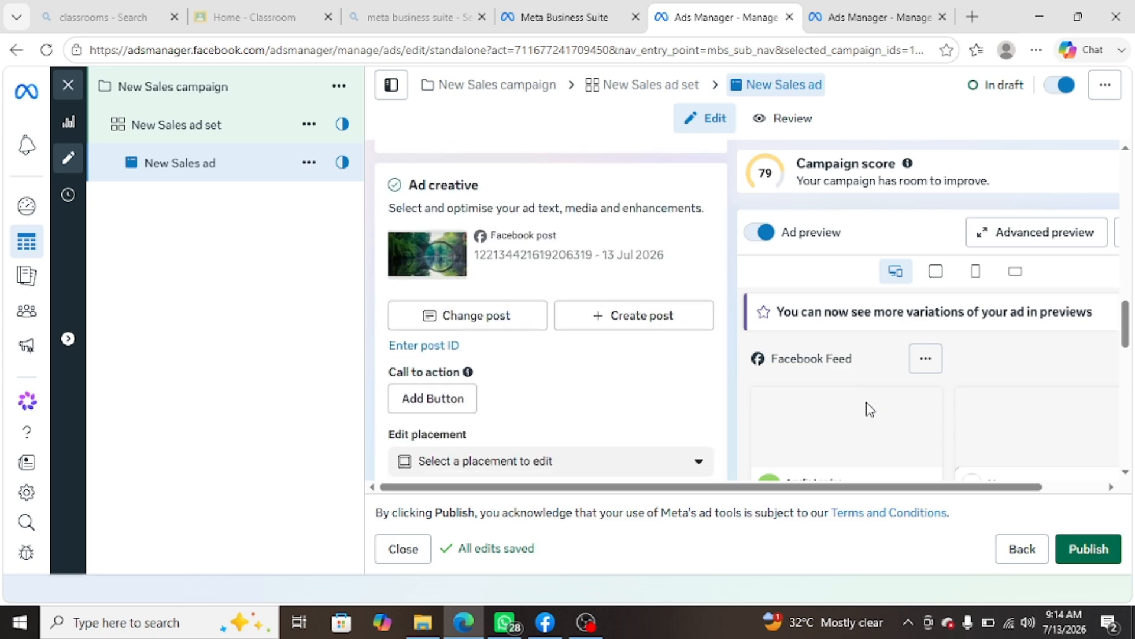
Step: Check the options offered for the Facebook Feed preview, including Edit placement and Expand, without choosing any
left_click(926, 359)
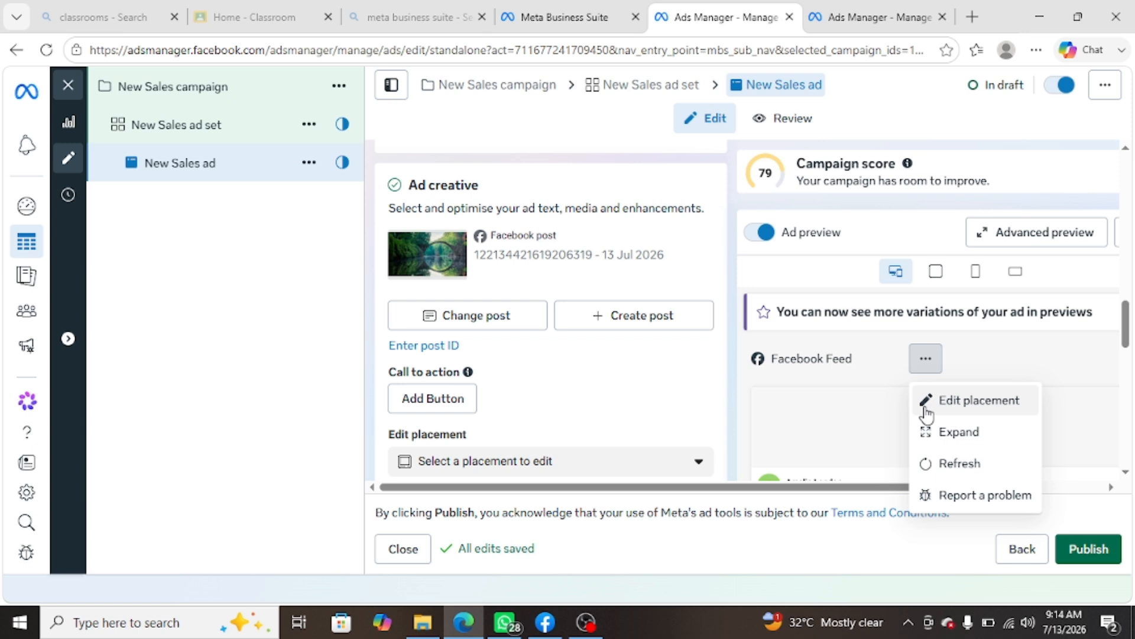
left_click(860, 387)
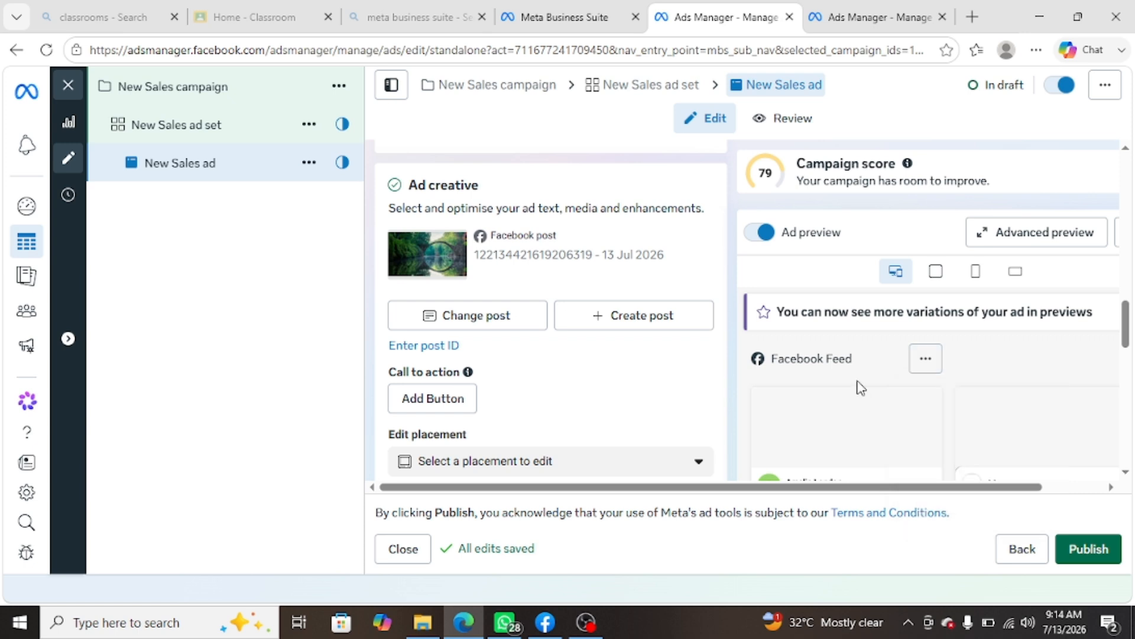
left_click(924, 366)
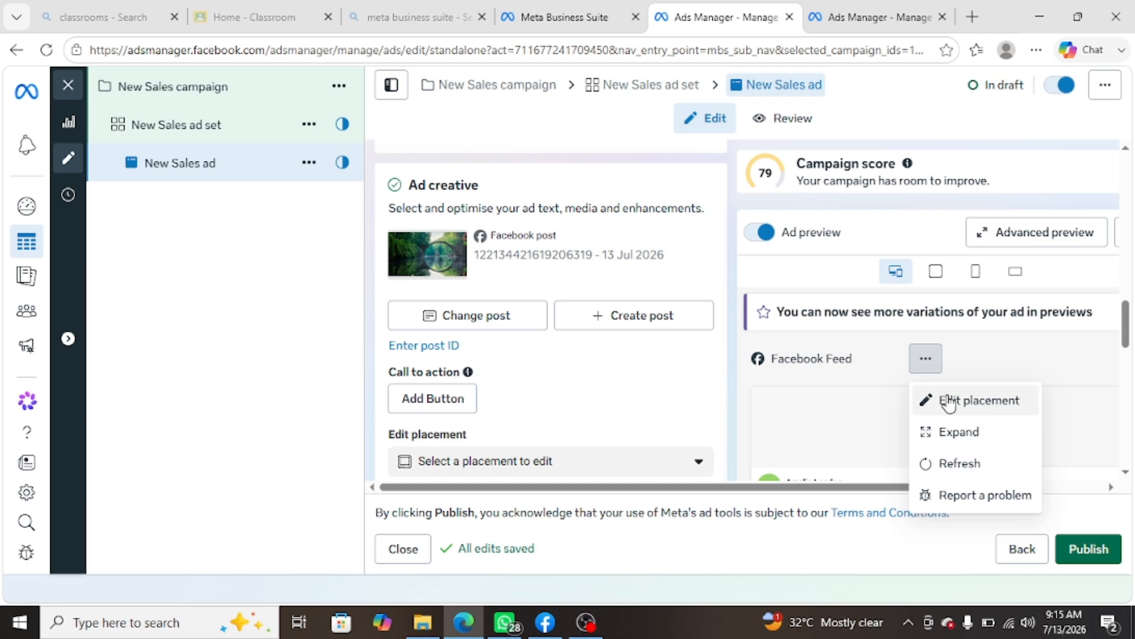
left_click(874, 381)
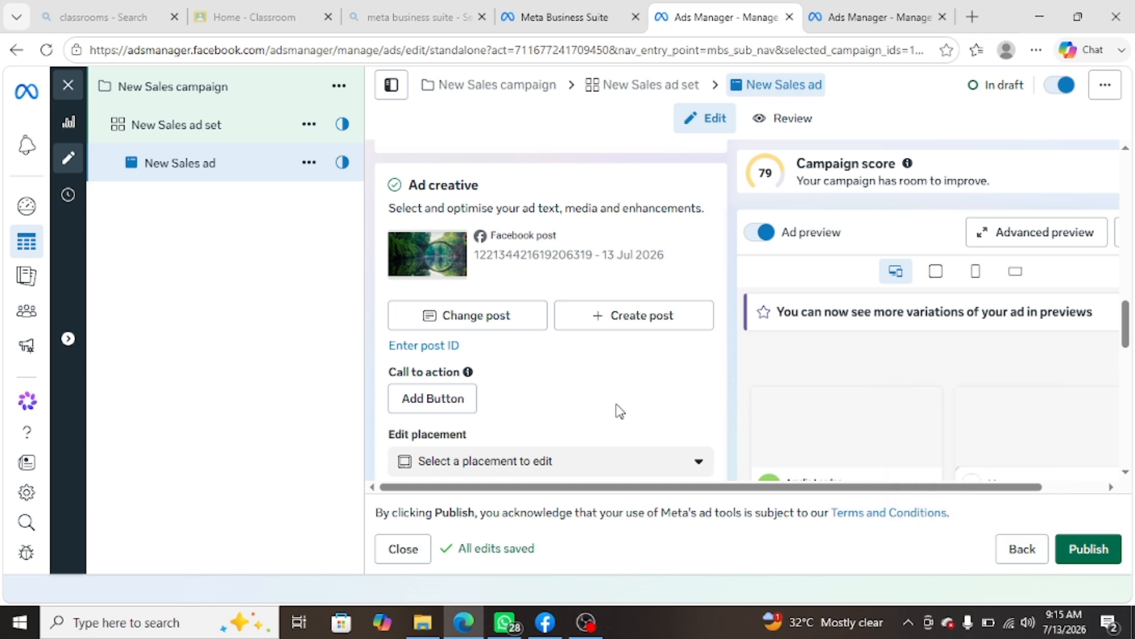
Step: Look through the placement groups and single placements offered for editing the ad creative, and close the list without choosing any
scroll(618, 411, "down", 2)
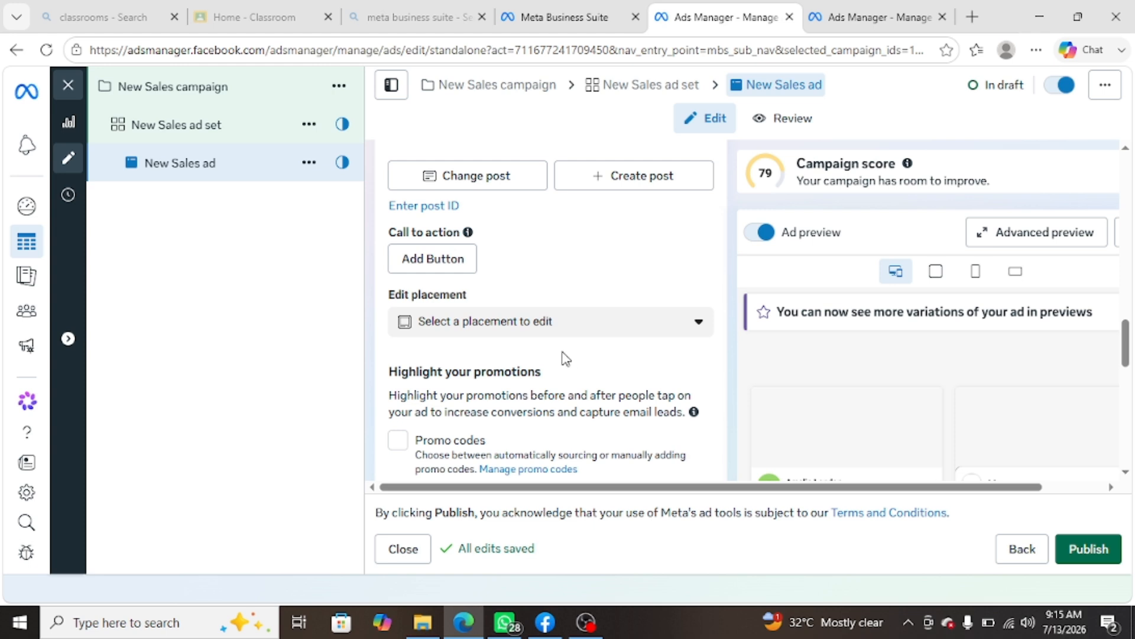
scroll(679, 305, "up", 5)
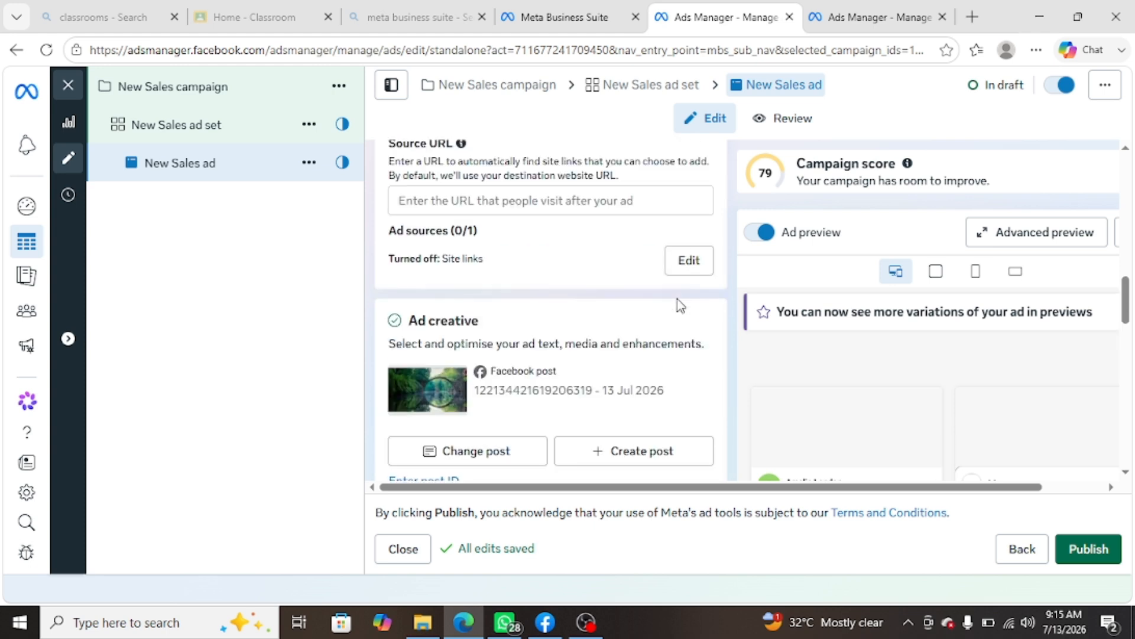
scroll(627, 374, "down", 3)
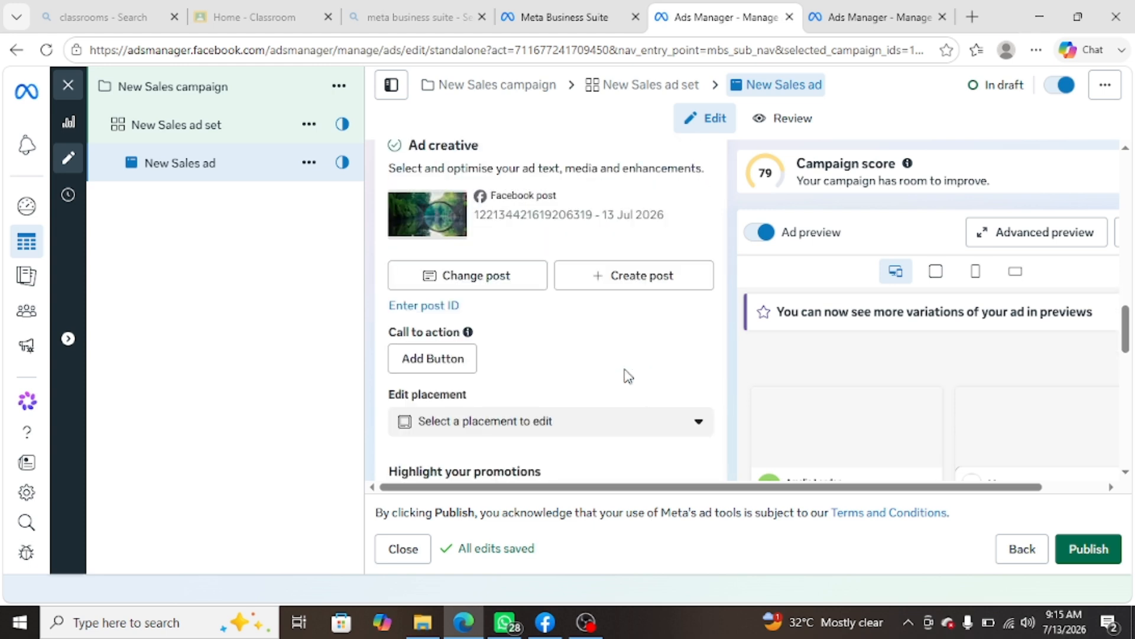
left_click(507, 437)
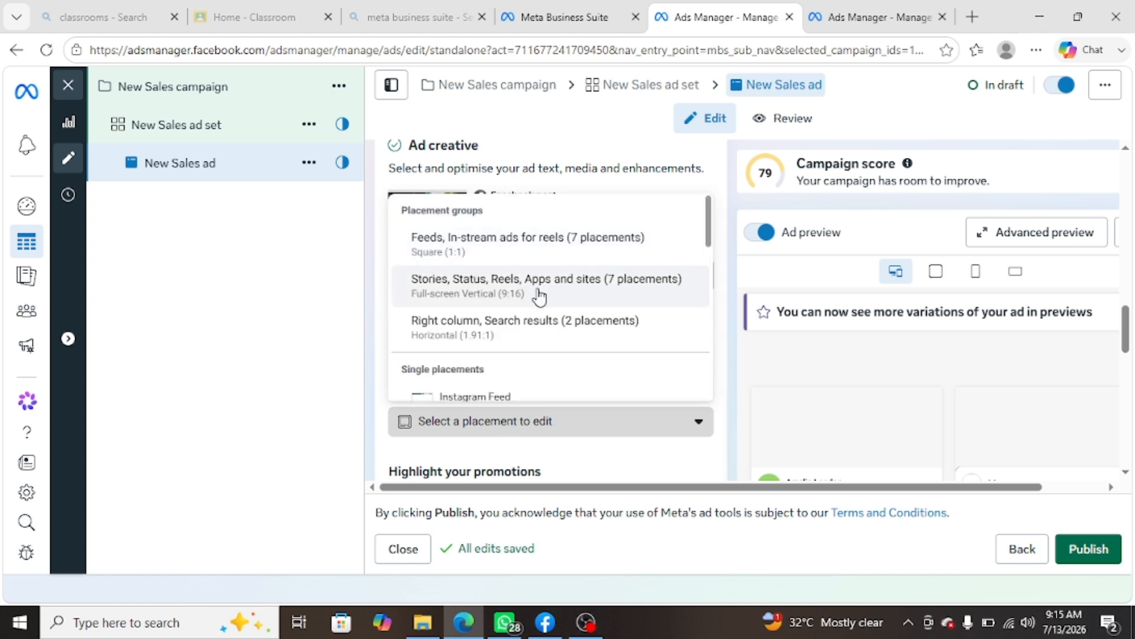
scroll(572, 322, "down", 4)
scroll(573, 322, "up", 3)
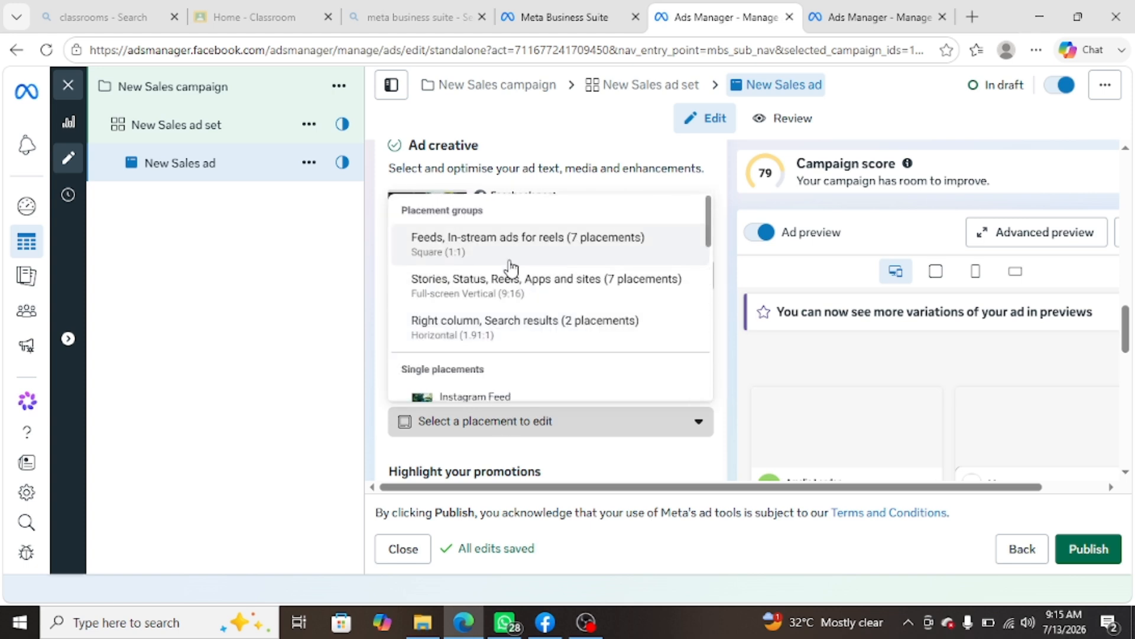
scroll(572, 340, "down", 2)
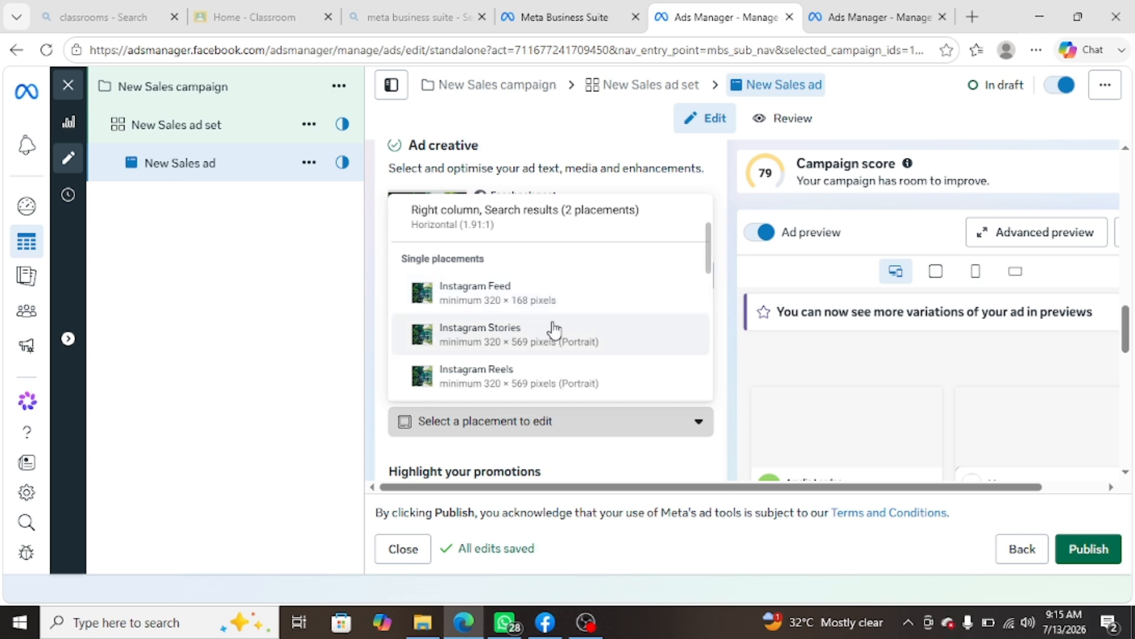
scroll(537, 380, "down", 5)
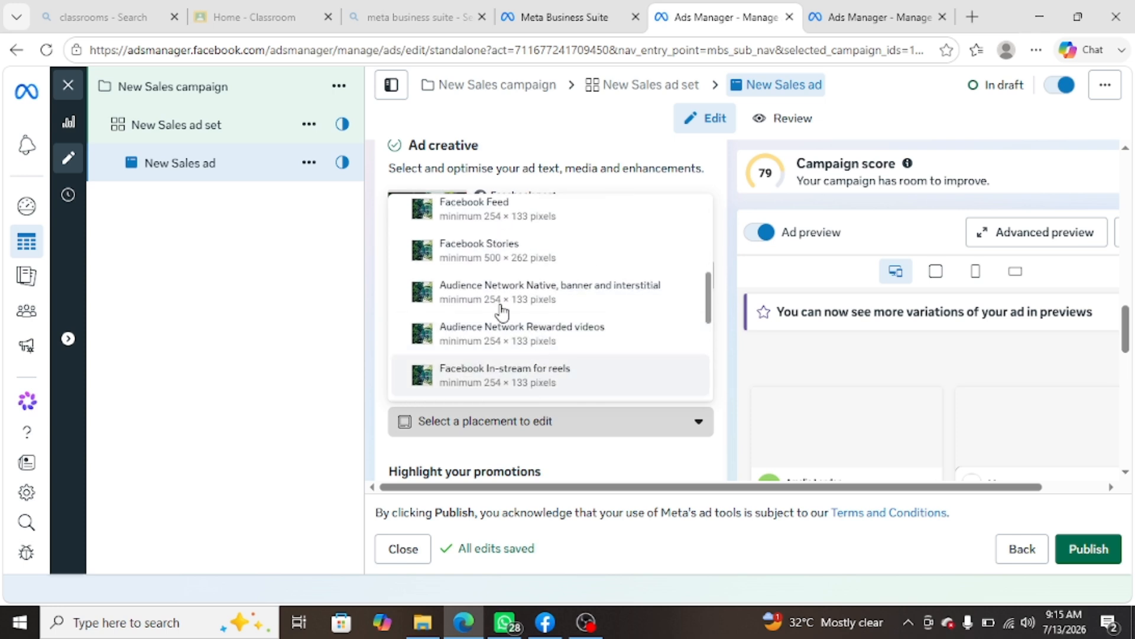
scroll(539, 319, "down", 2)
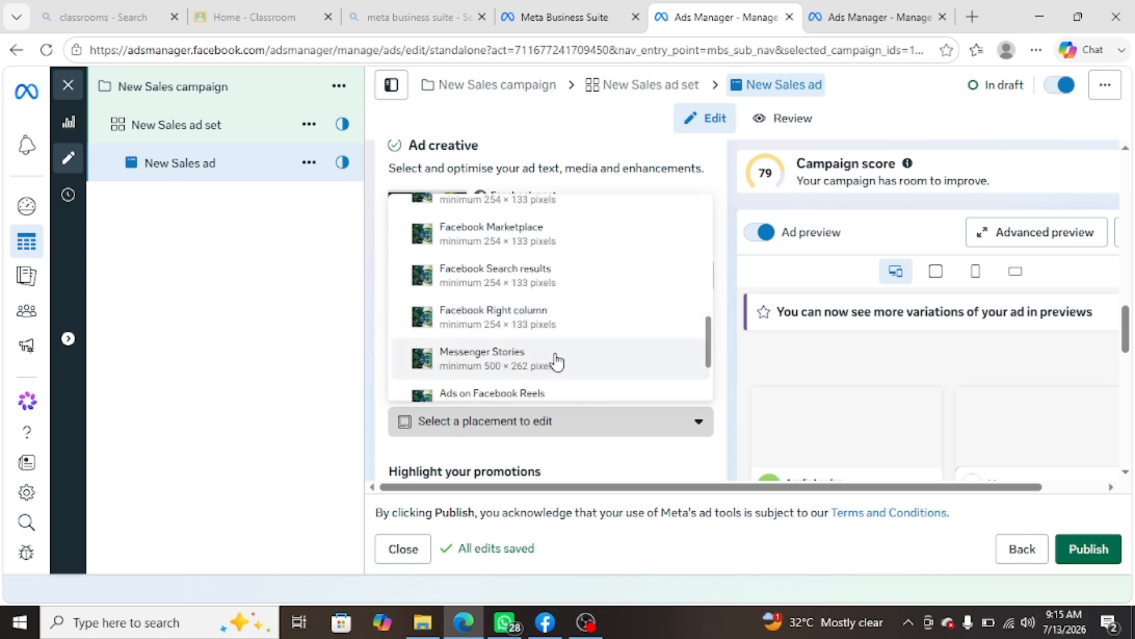
left_click(755, 360)
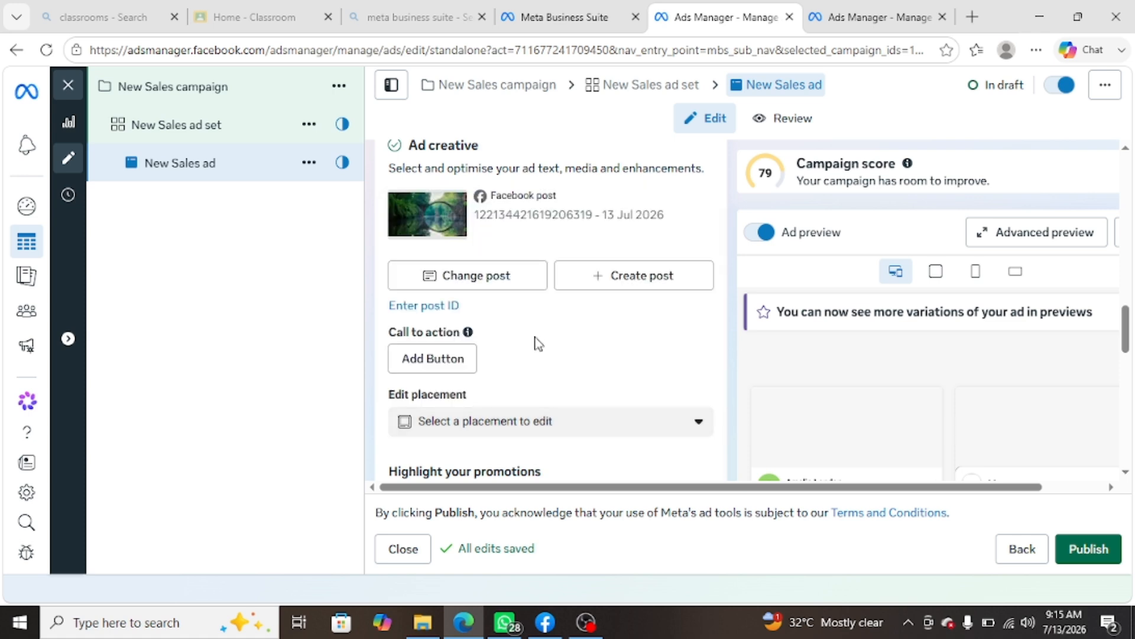
Step: Examine the Facebook Feed ad preview alongside the ad creative's selected post
scroll(536, 335, "up", 1)
scroll(537, 336, "up", 1)
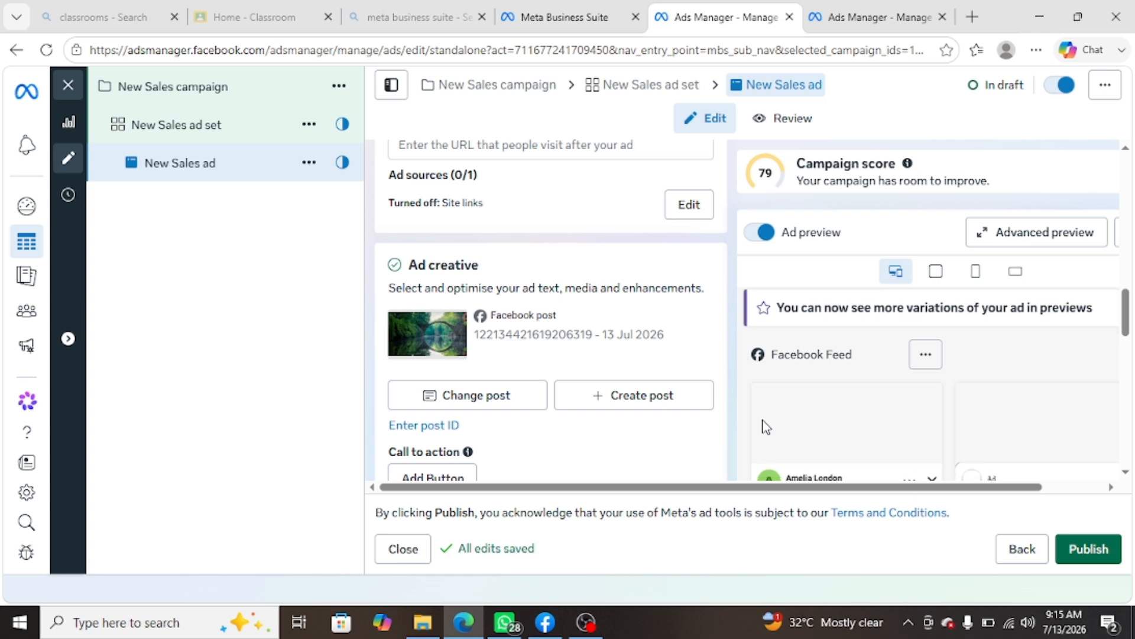
scroll(766, 426, "down", 1)
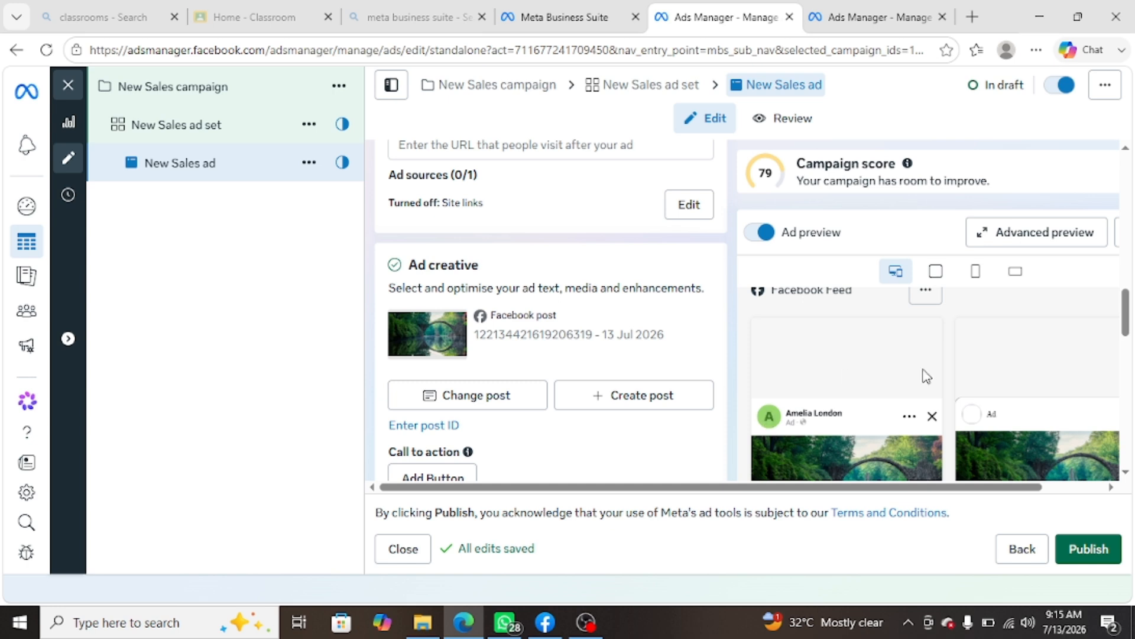
scroll(922, 370, "down", 1)
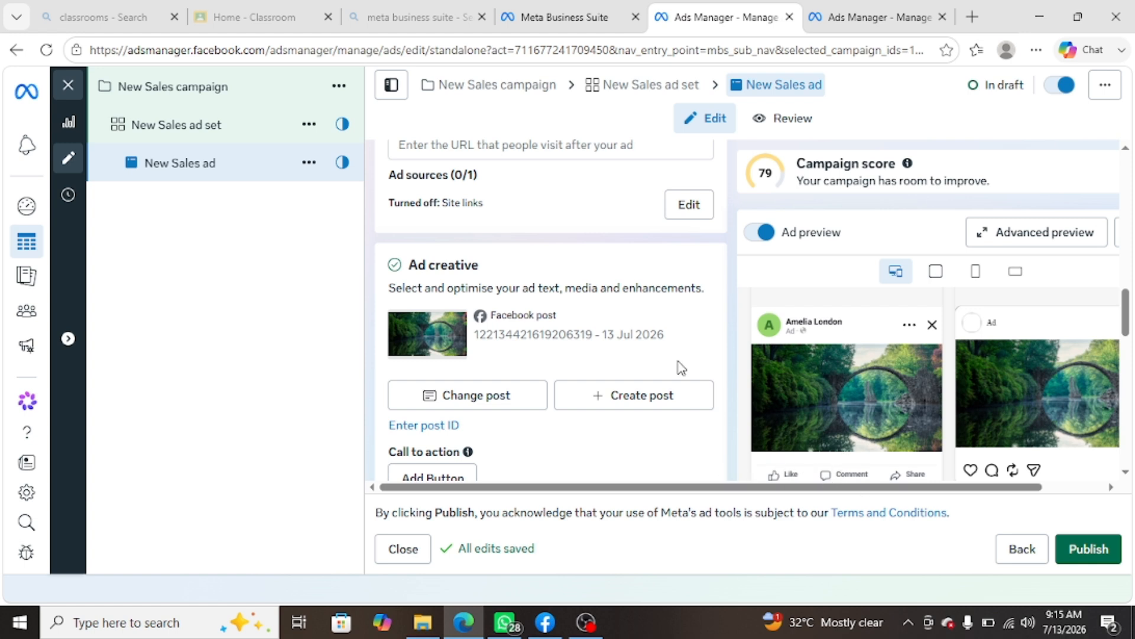
Step: Switch the ad setup of the New Sales ad from using an existing post to Create ad
scroll(681, 366, "down", 3)
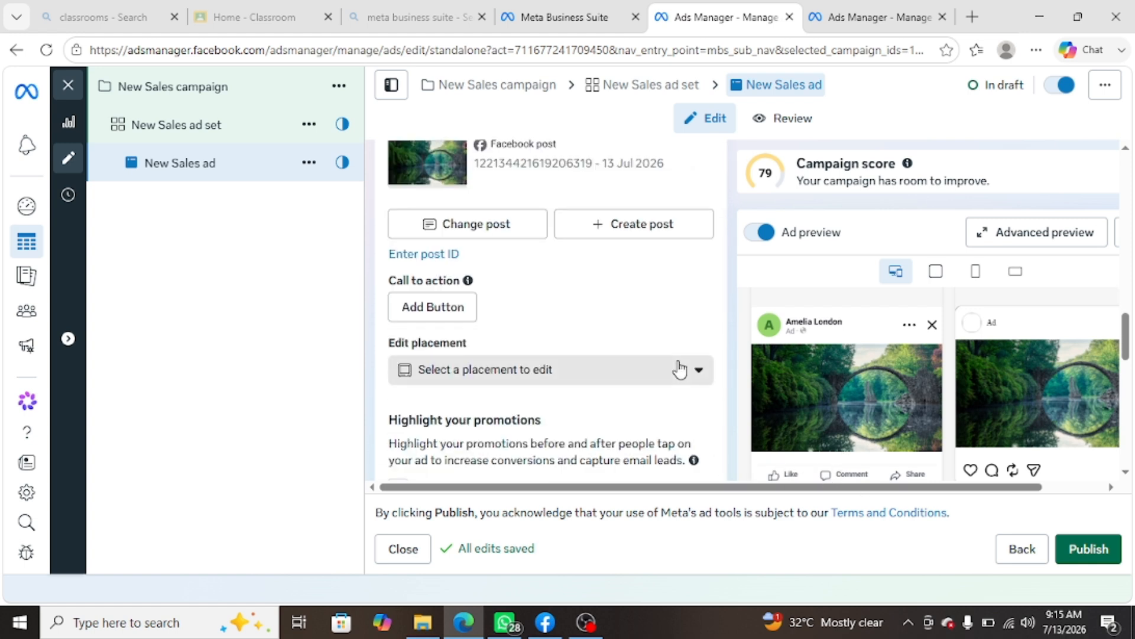
scroll(521, 299, "up", 1)
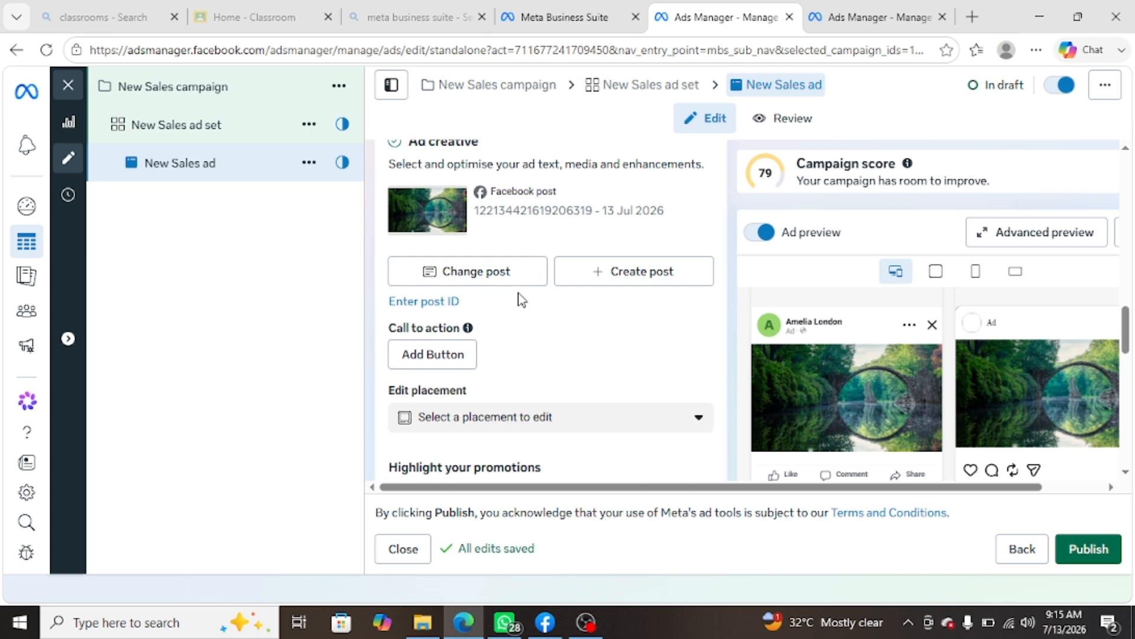
scroll(520, 300, "up", 8)
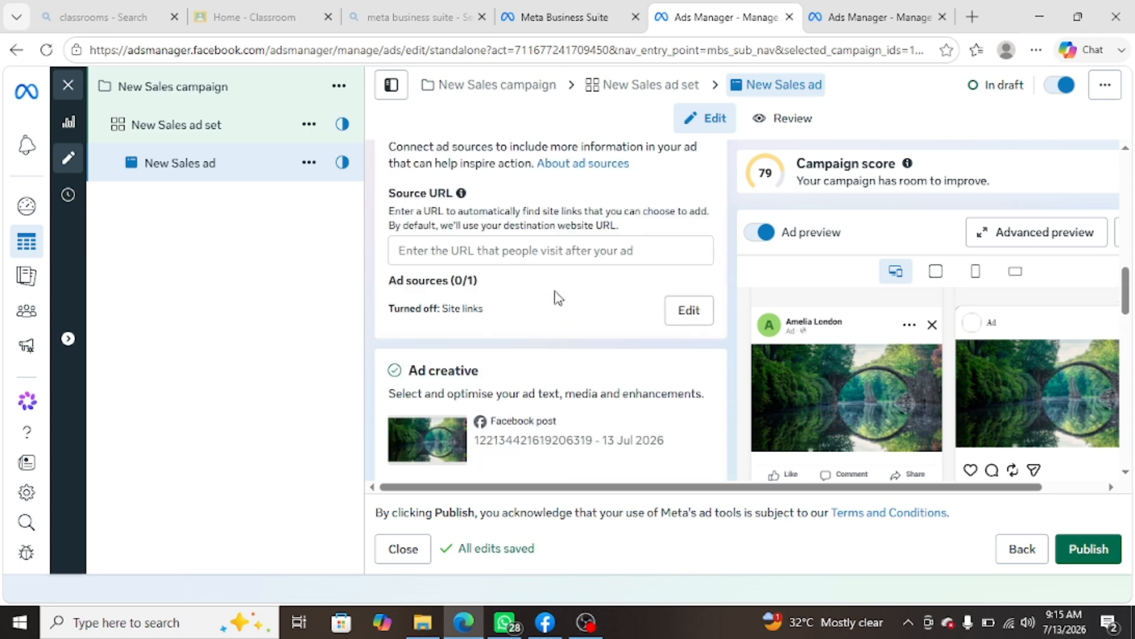
scroll(556, 296, "up", 4)
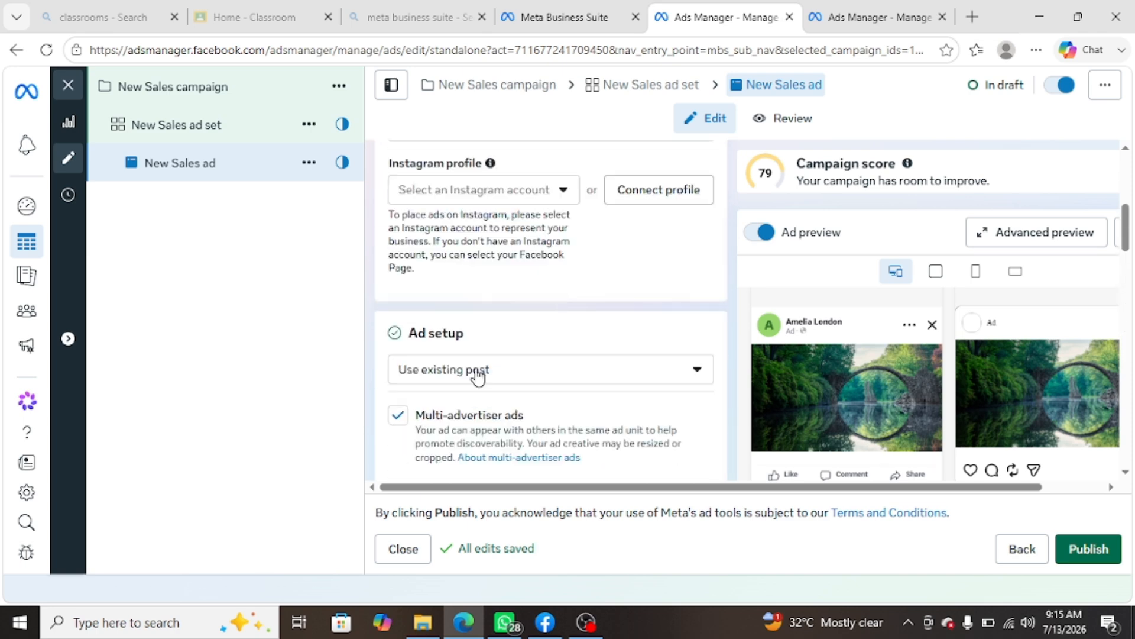
scroll(496, 256, "up", 4)
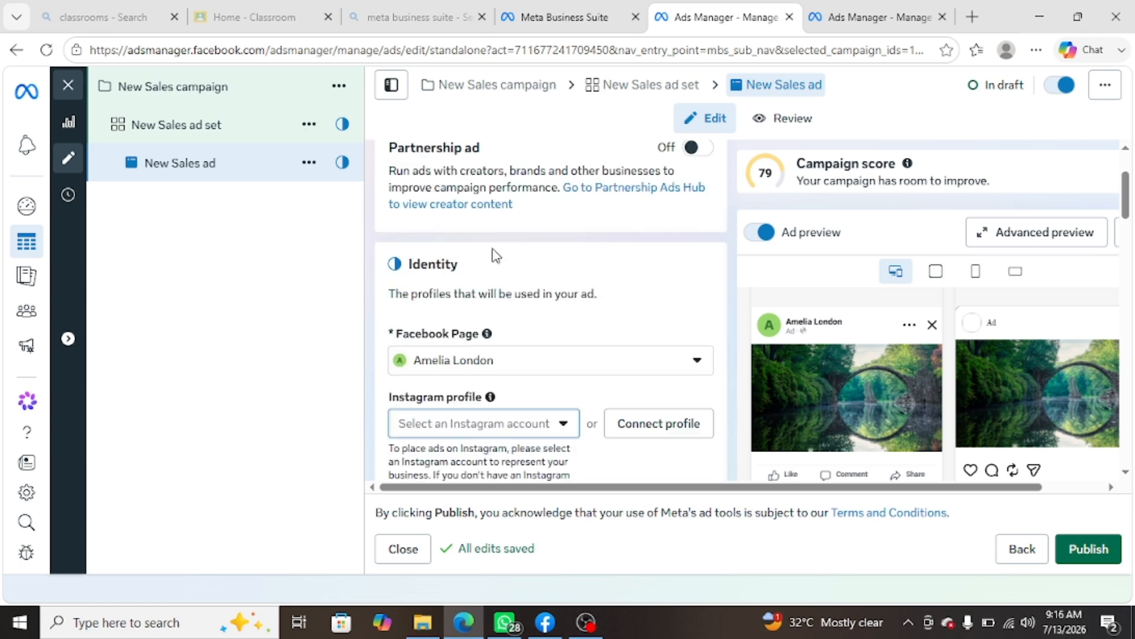
scroll(621, 347, "up", 2)
scroll(620, 347, "down", 4)
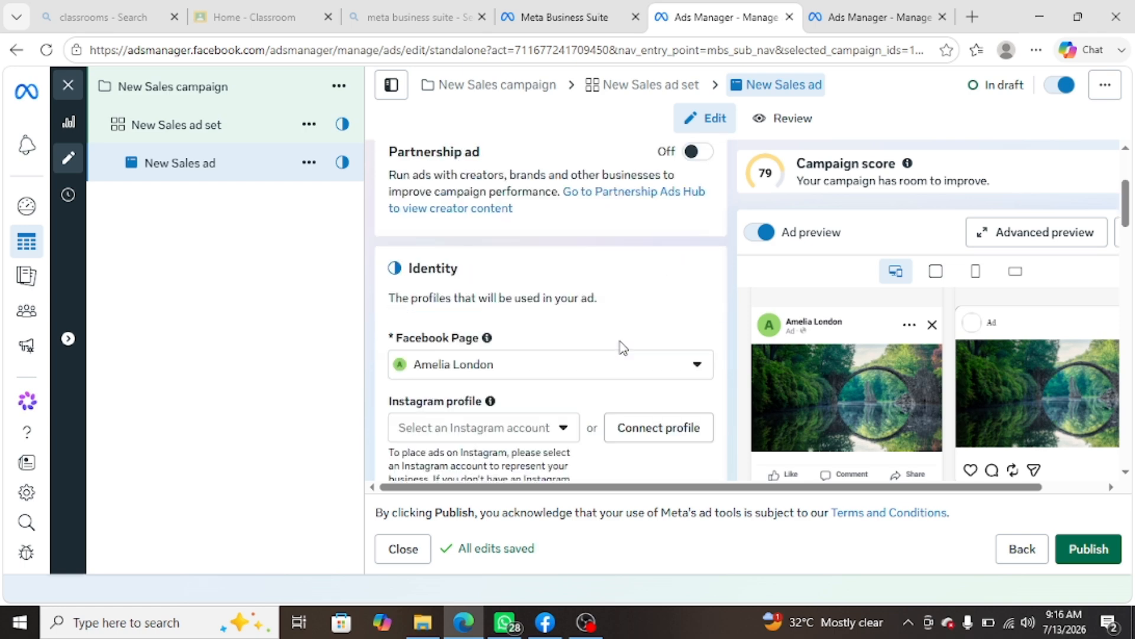
scroll(589, 402, "down", 3)
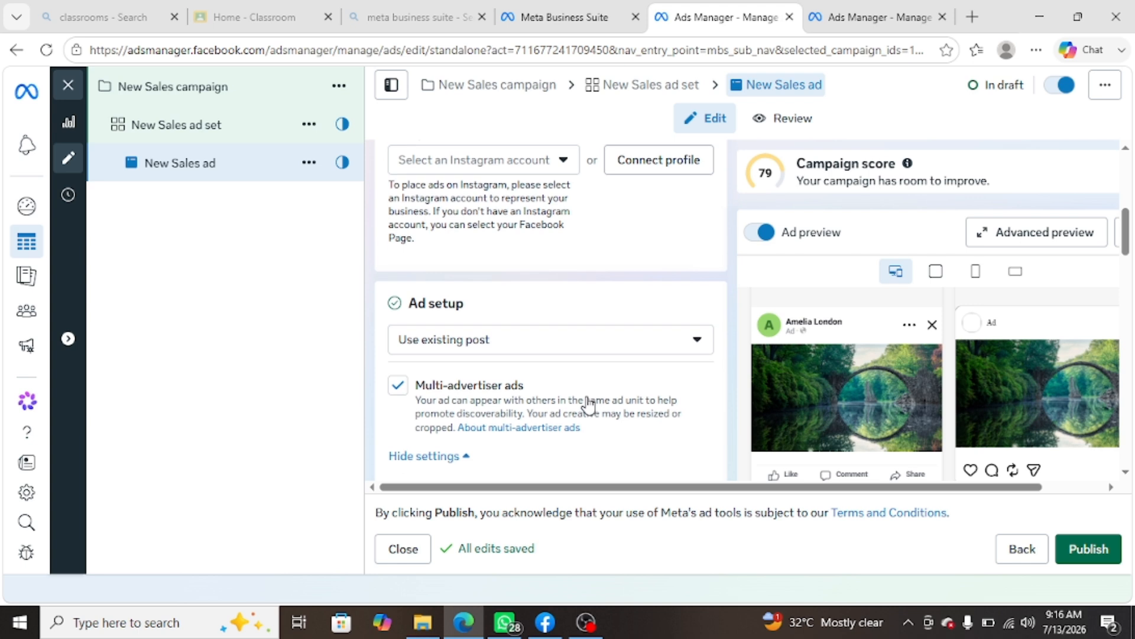
left_click(530, 346)
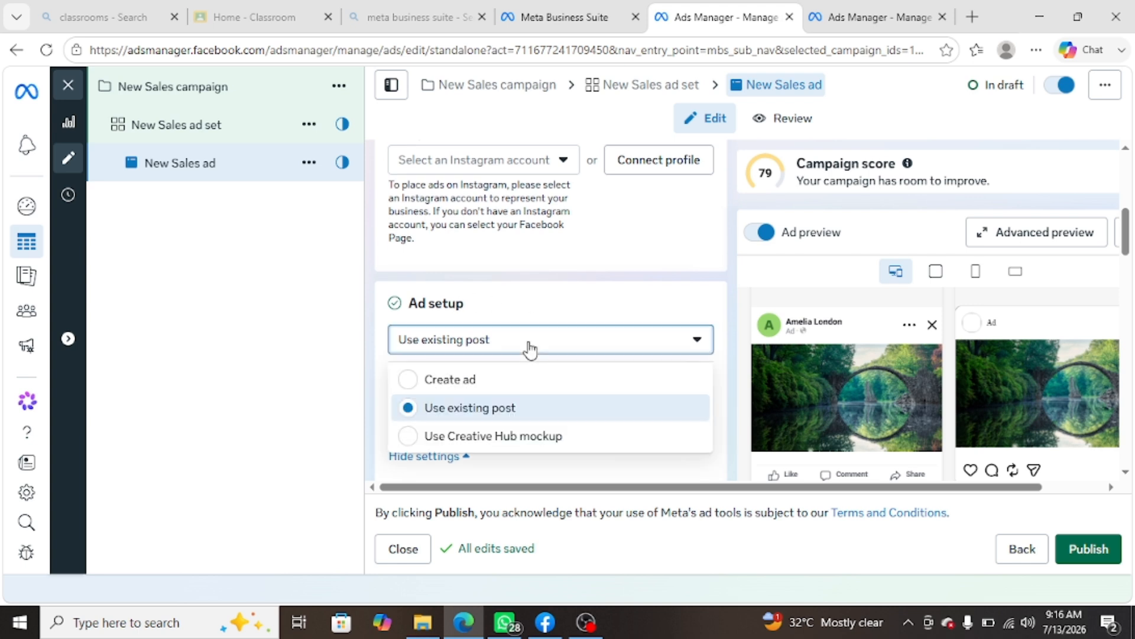
left_click(508, 384)
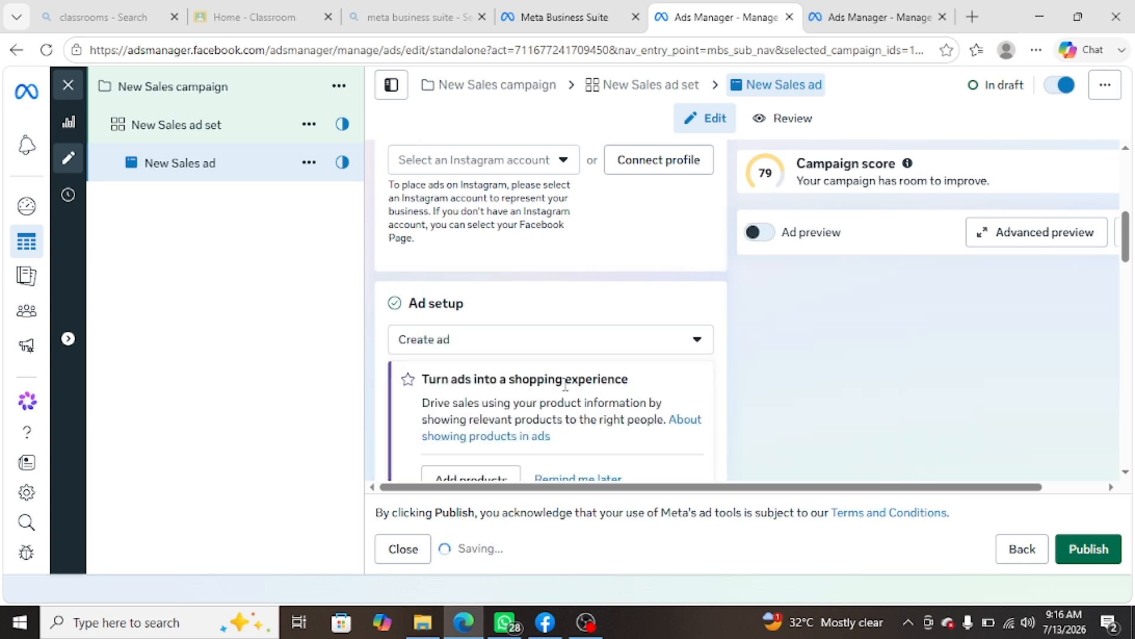
Step: Examine the Create ad settings, from creative source and format through destination, ad creative and languages to Tracking
scroll(580, 387, "down", 2)
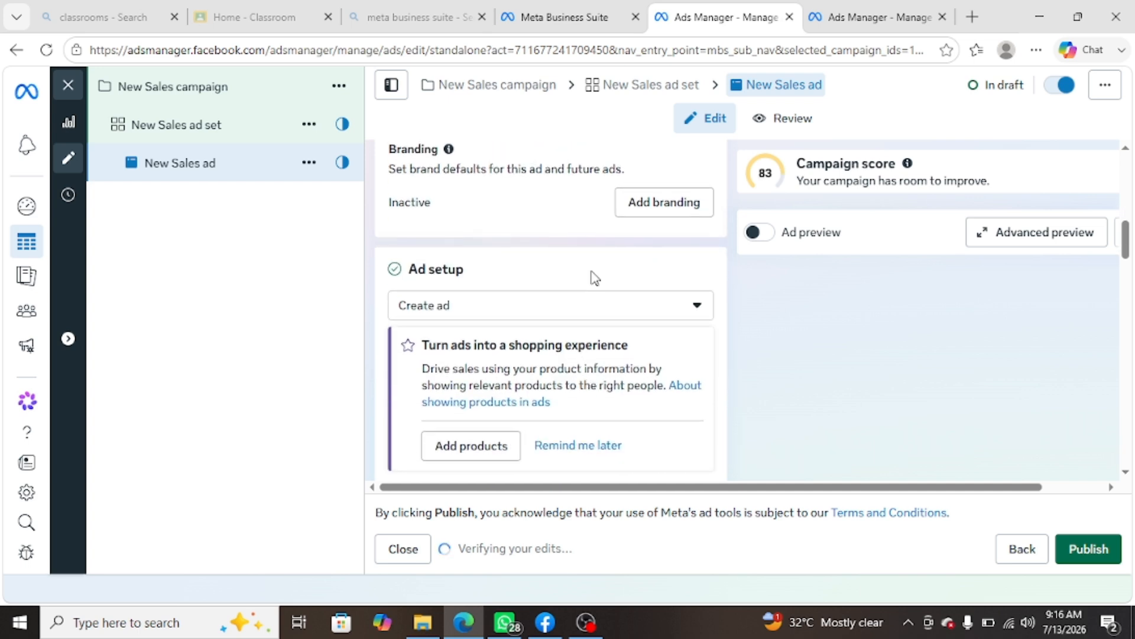
scroll(601, 357, "down", 4)
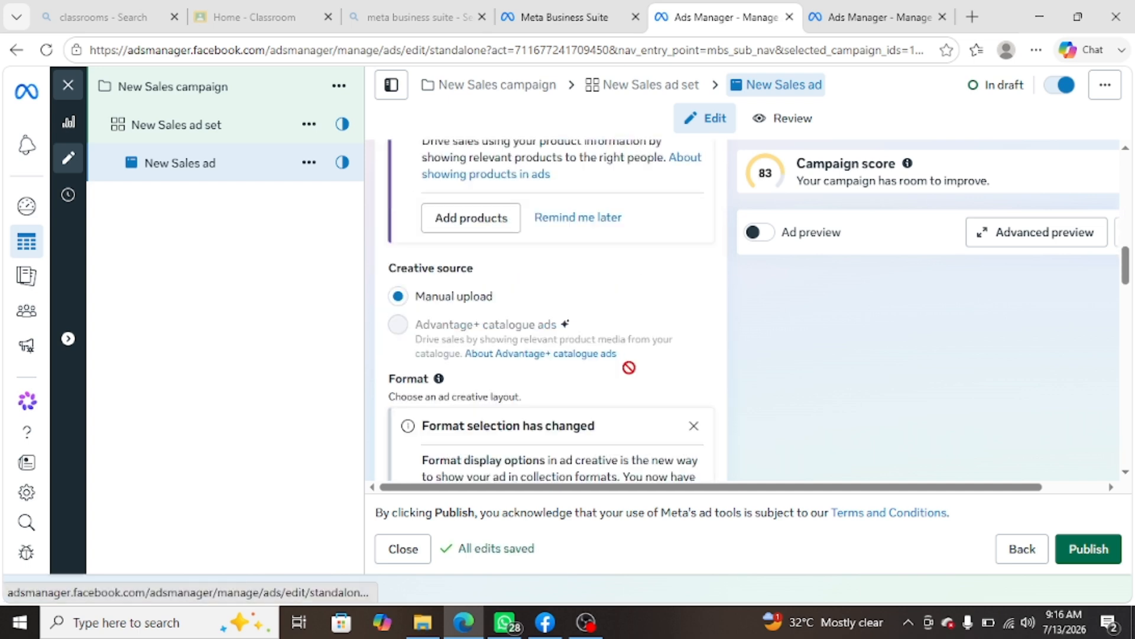
scroll(629, 370, "down", 2)
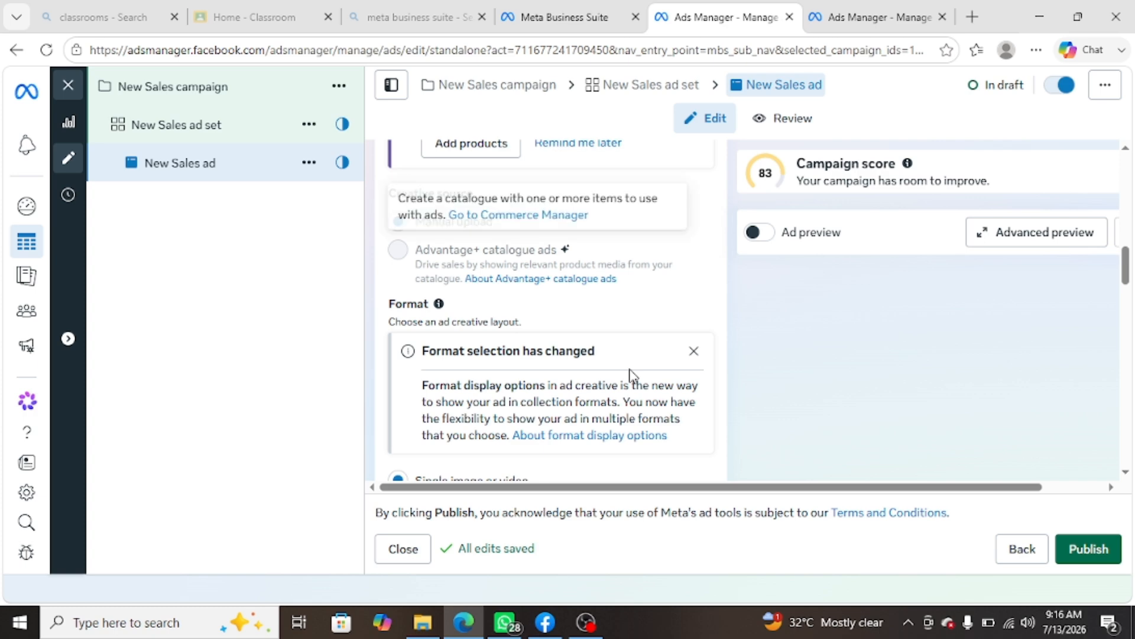
scroll(631, 374, "down", 3)
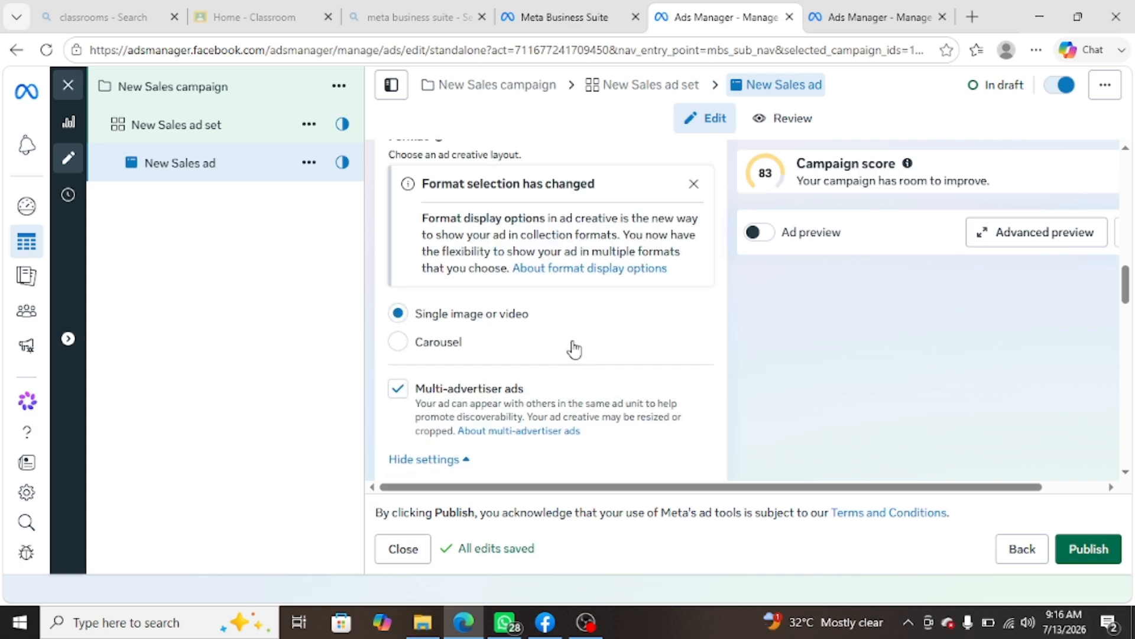
scroll(573, 348, "down", 3)
scroll(573, 341, "down", 5)
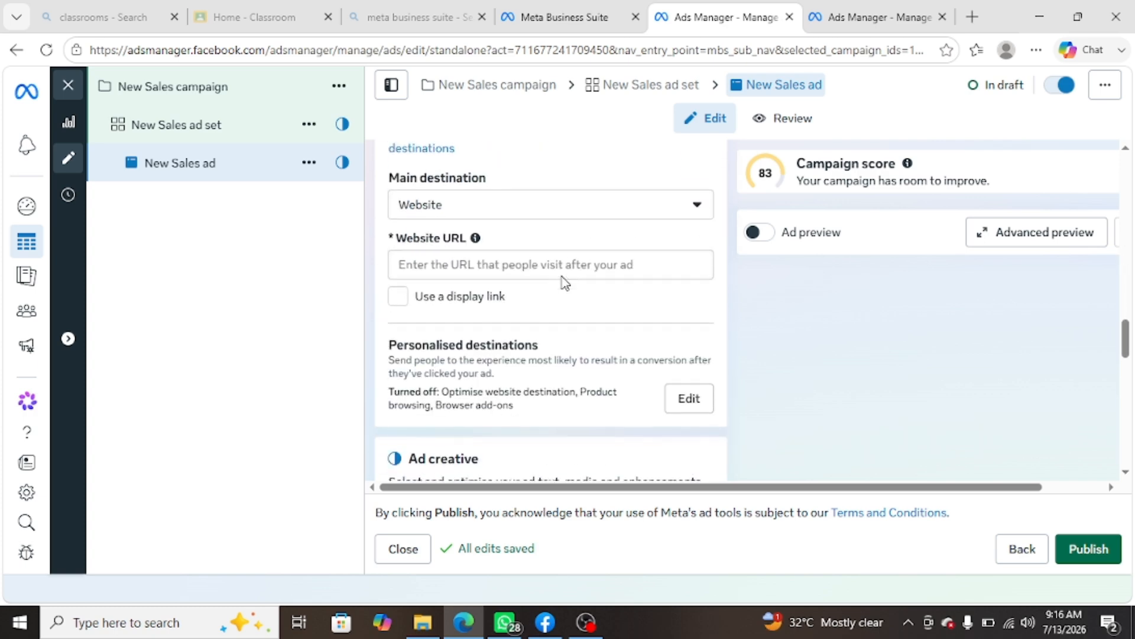
scroll(526, 442, "down", 4)
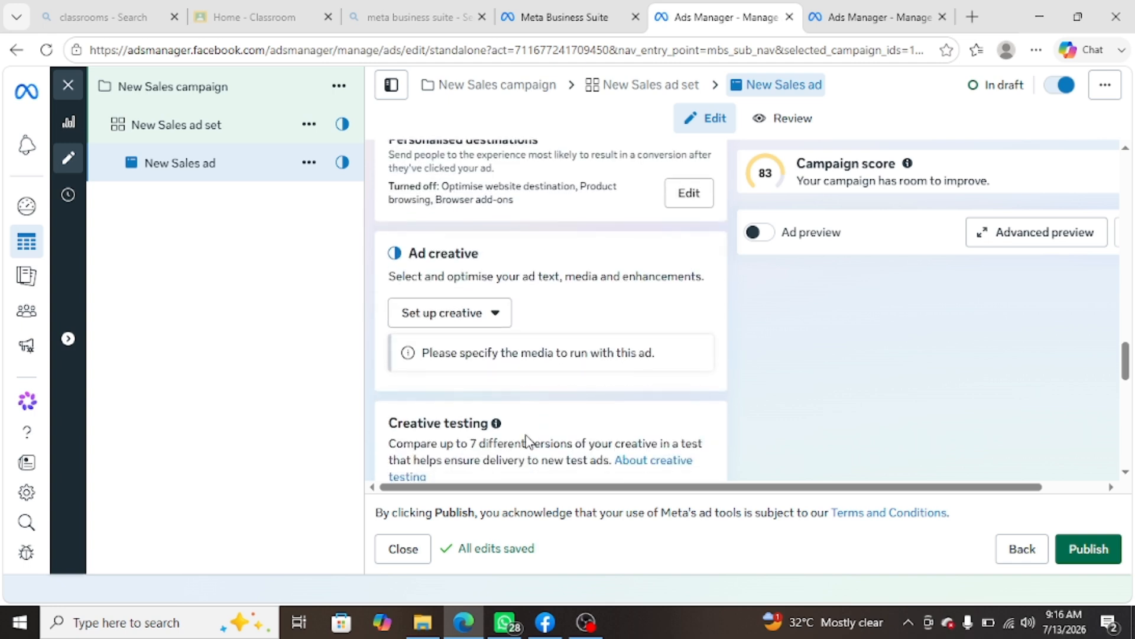
scroll(577, 432, "down", 8)
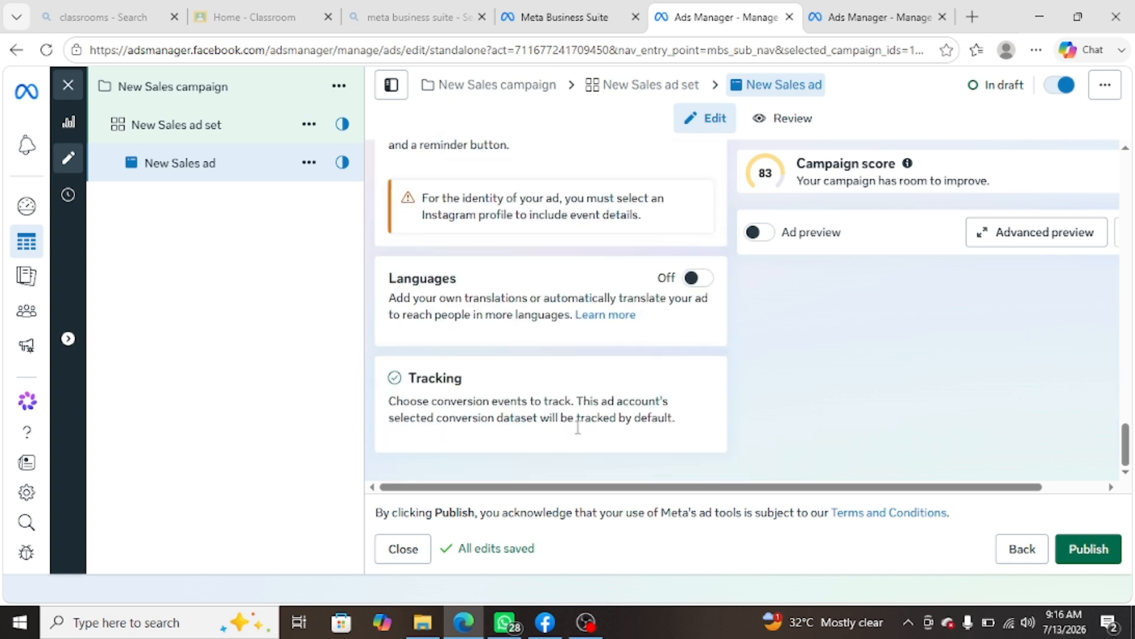
scroll(573, 296, "up", 1)
scroll(575, 291, "down", 5)
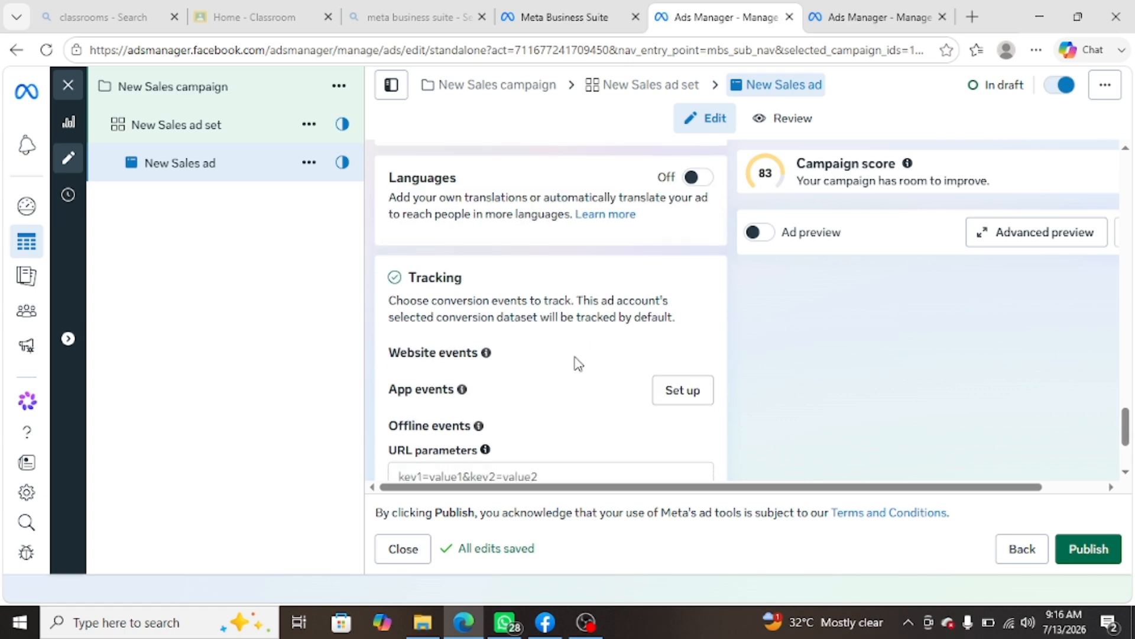
Step: Go back over the ad's sections up to Identity and check the choices offered for Ad setup
scroll(523, 239, "up", 10)
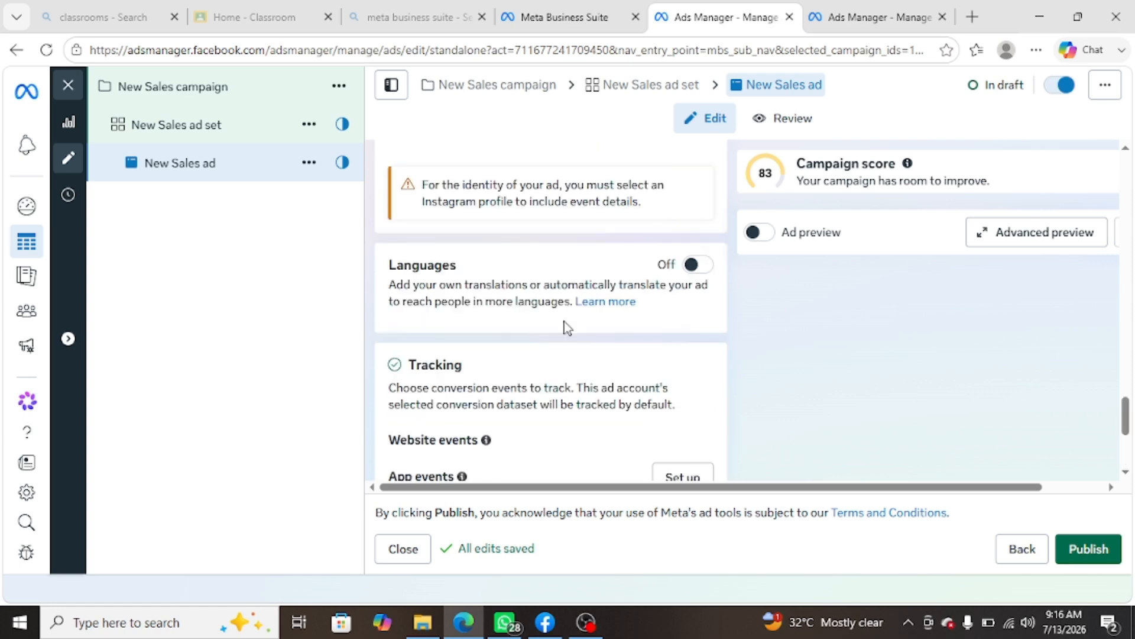
scroll(609, 297, "down", 4)
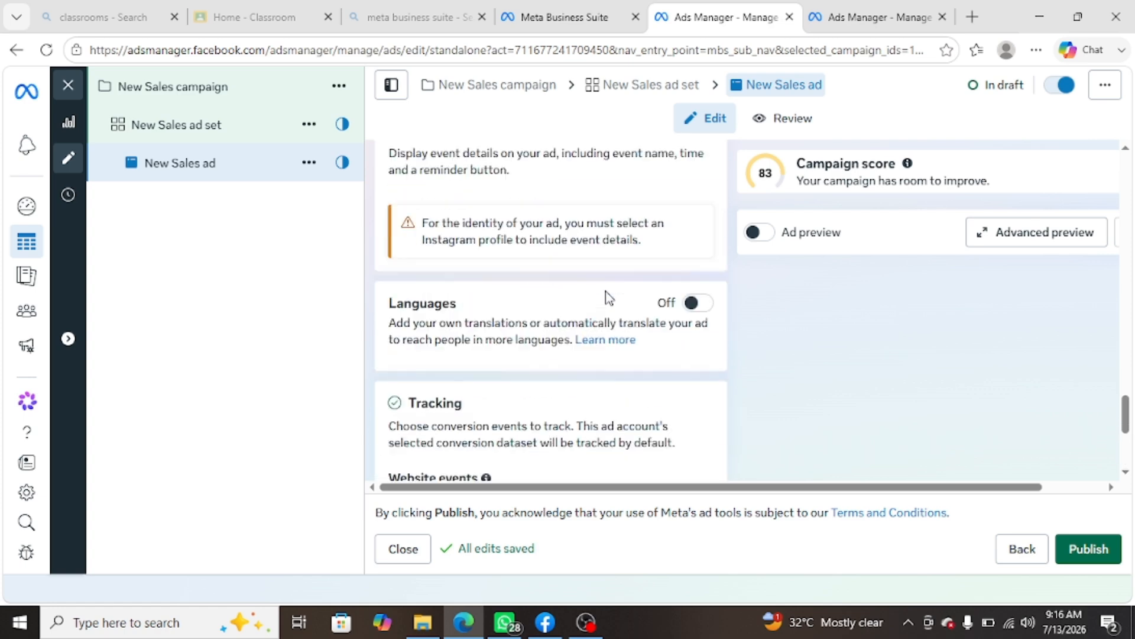
scroll(609, 298, "up", 12)
scroll(609, 297, "up", 10)
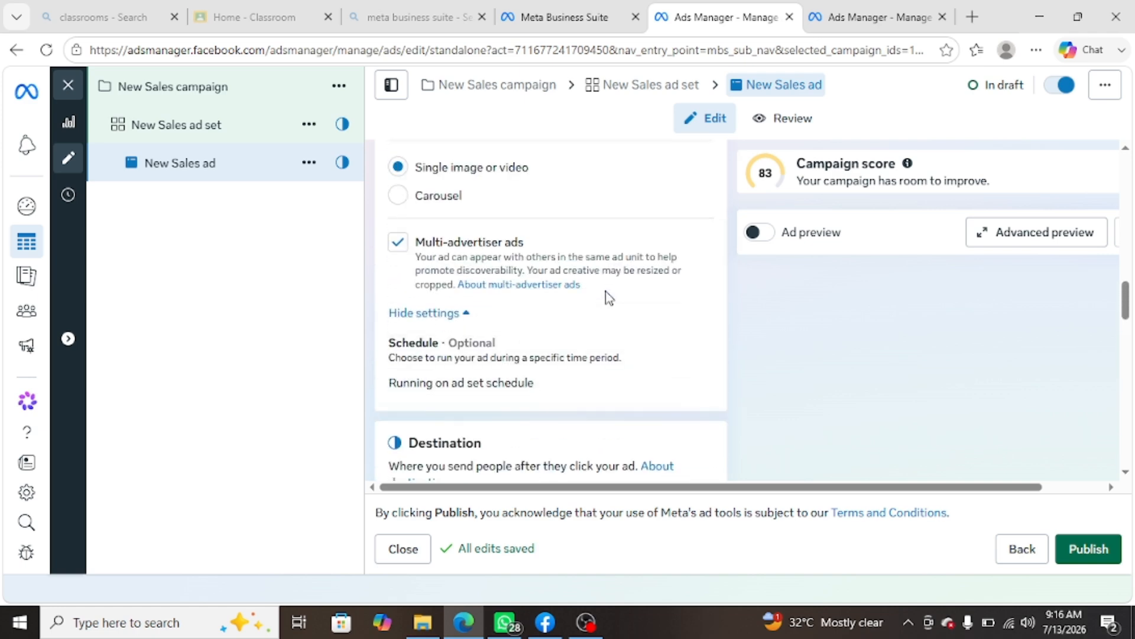
scroll(607, 299, "up", 6)
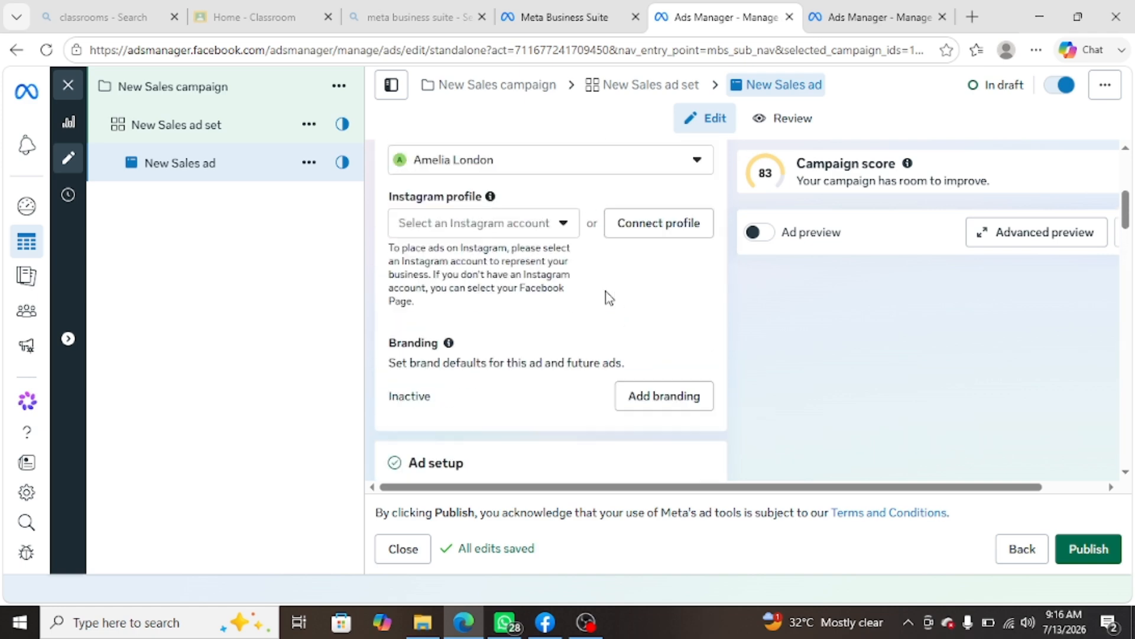
scroll(608, 295, "down", 4)
scroll(607, 295, "down", 4)
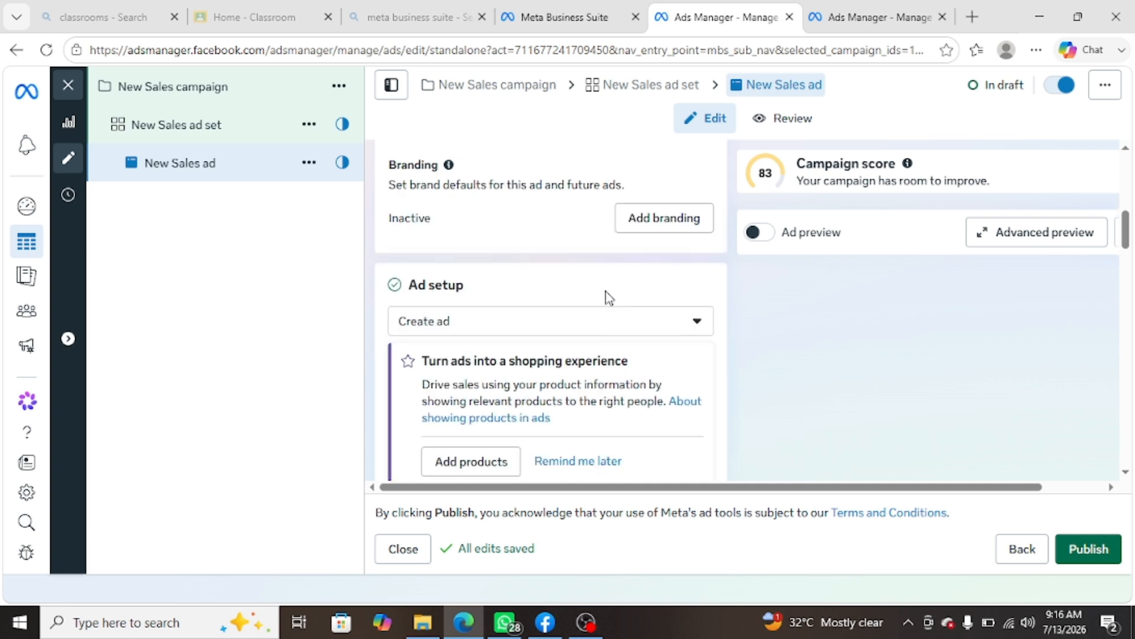
left_click(474, 328)
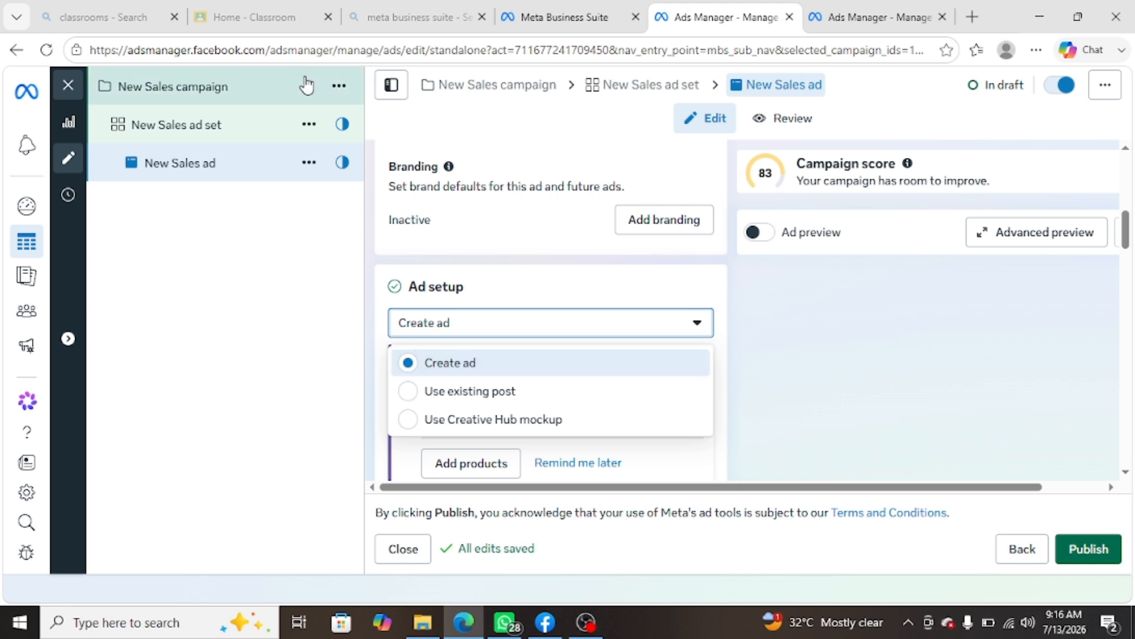
Step: Review the New Sales campaign's budget strategy, A/B test, audience segment reporting and Special Ad Categories, and open the New Sales ad set
left_click(197, 101)
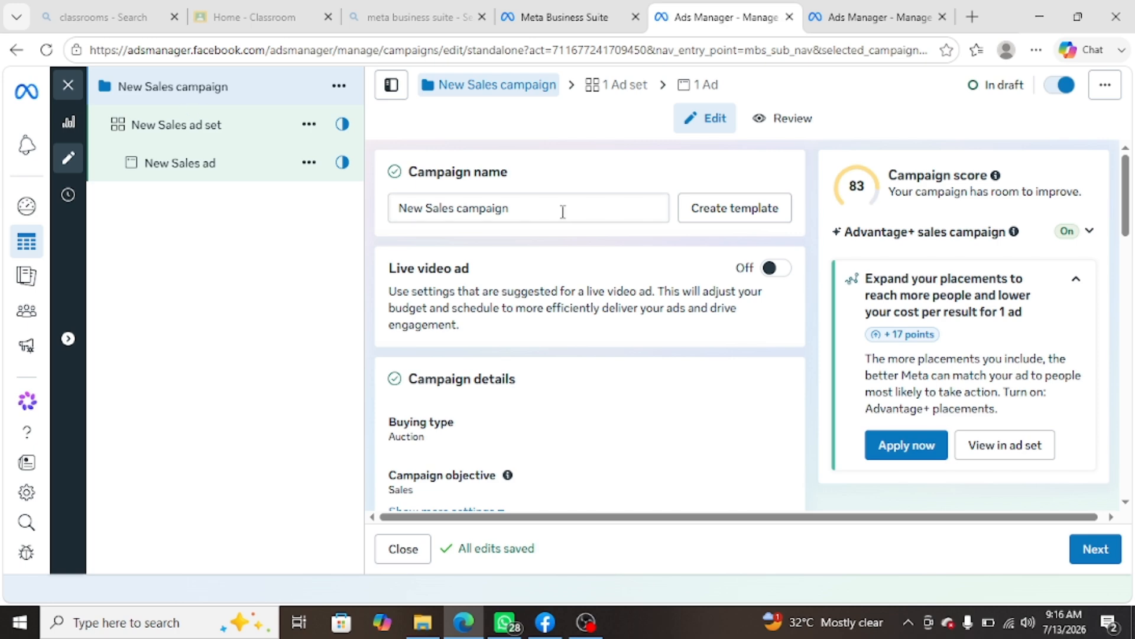
scroll(572, 349, "down", 12)
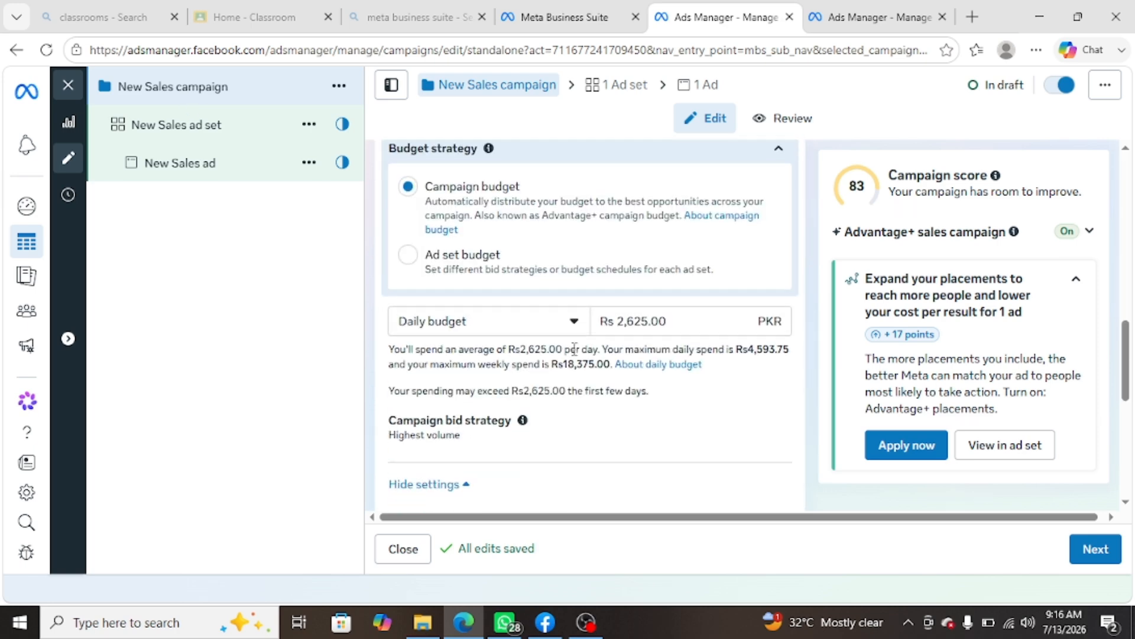
scroll(573, 348, "down", 5)
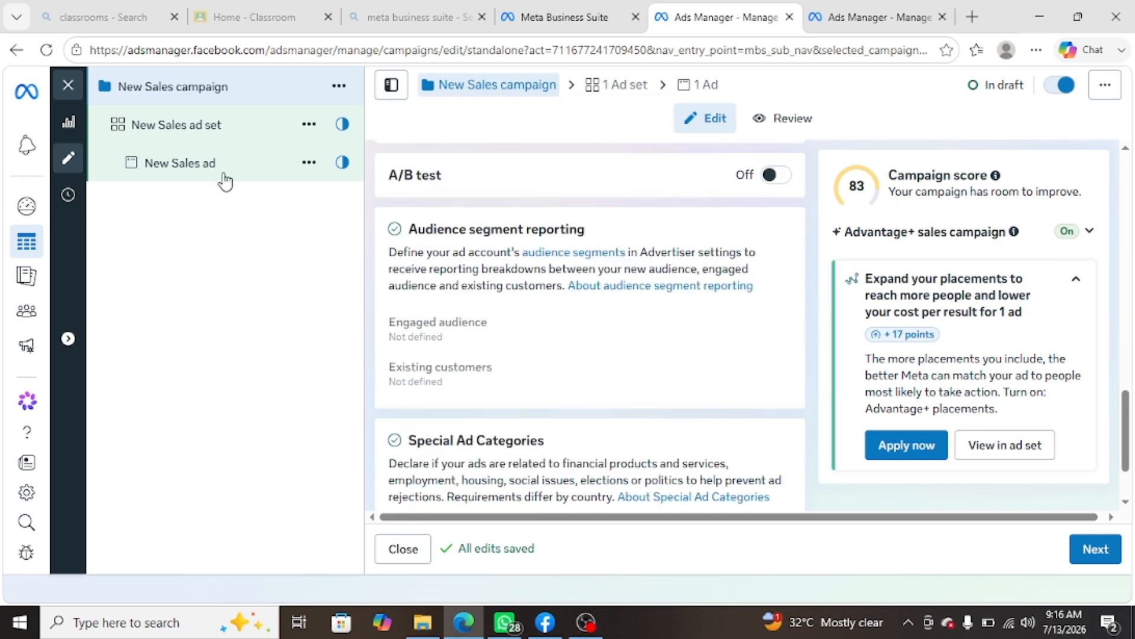
left_click(208, 140)
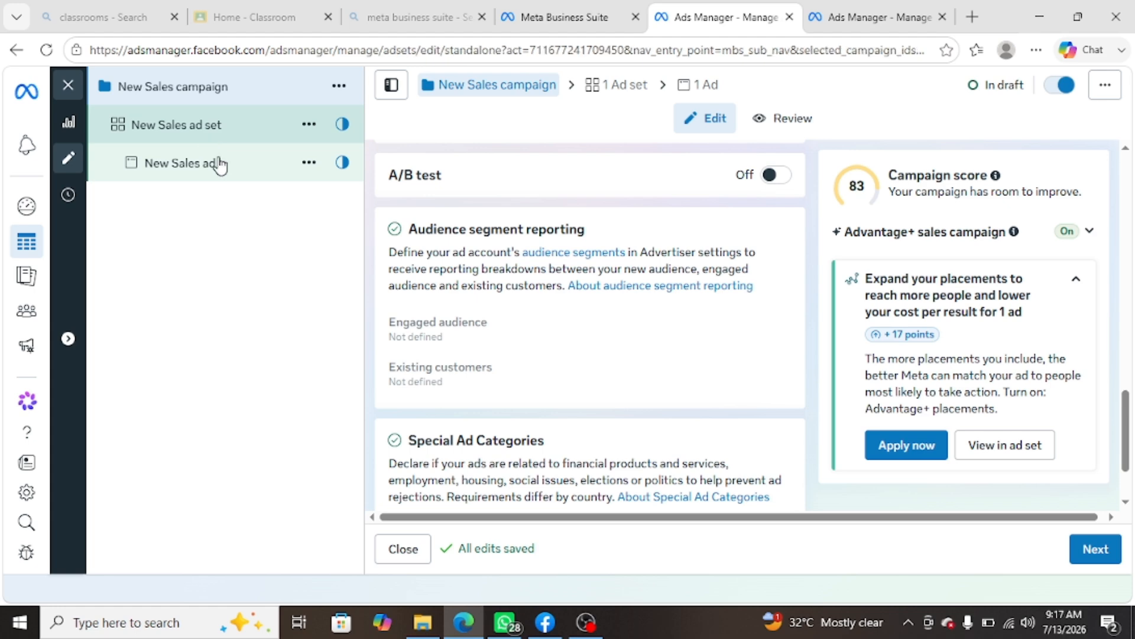